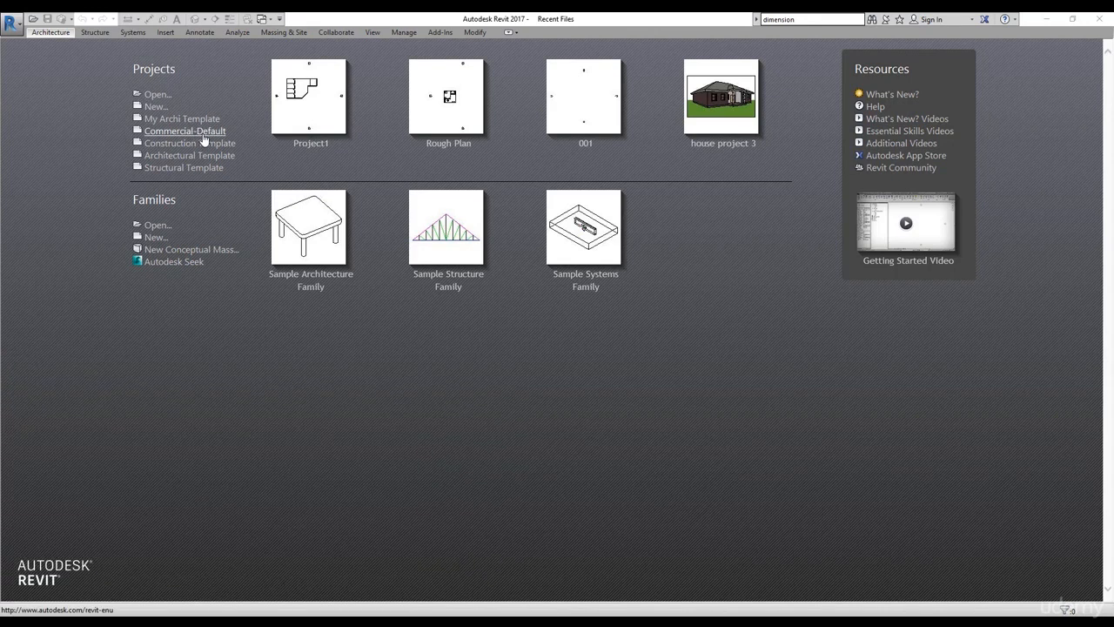
Create a project from the Commercial-Default template and save it as House Project in the Revit Udemy Course folder.
{"action": "left_click", "coordinate": [204, 134]}
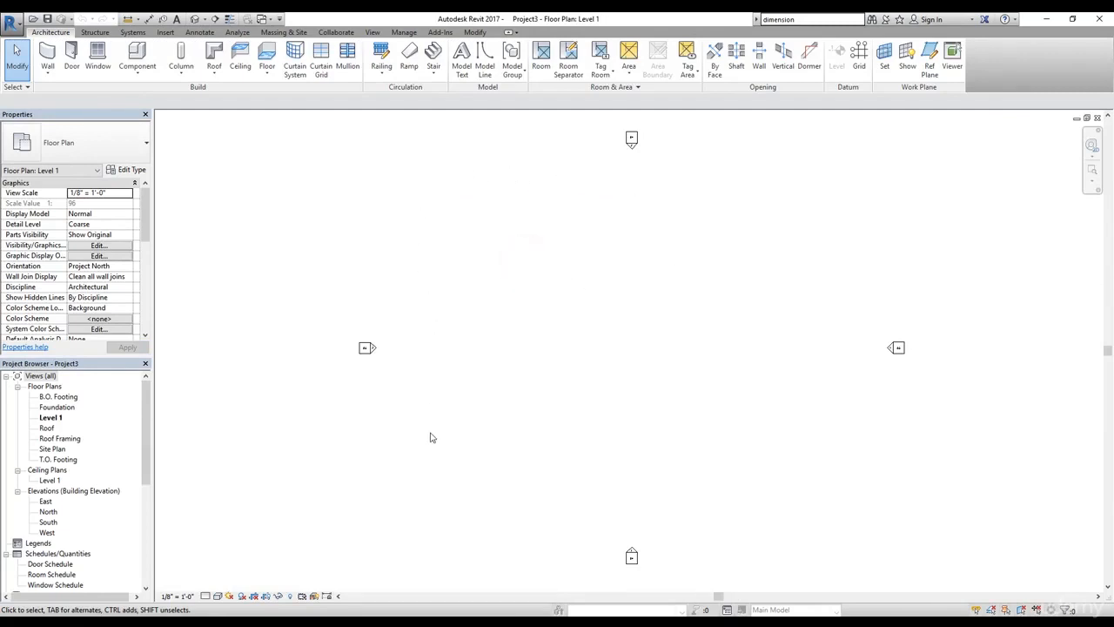
{"action": "key", "text": "ctrl+s"}
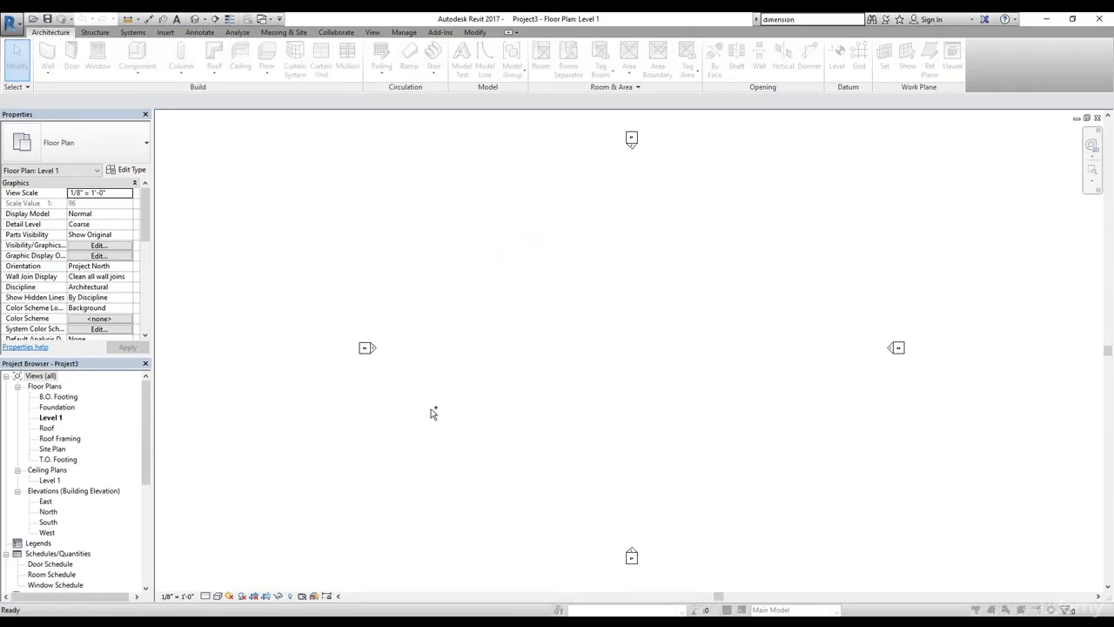
{"action": "left_click", "coordinate": [562, 205]}
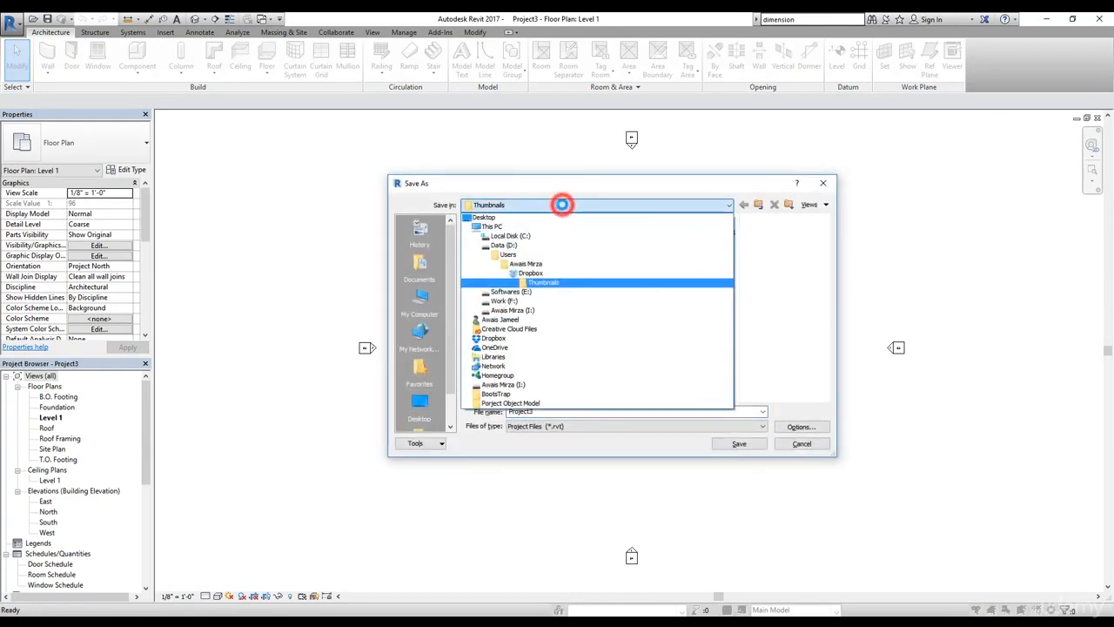
{"action": "left_click", "coordinate": [528, 299]}
{"action": "double_click", "coordinate": [489, 234]}
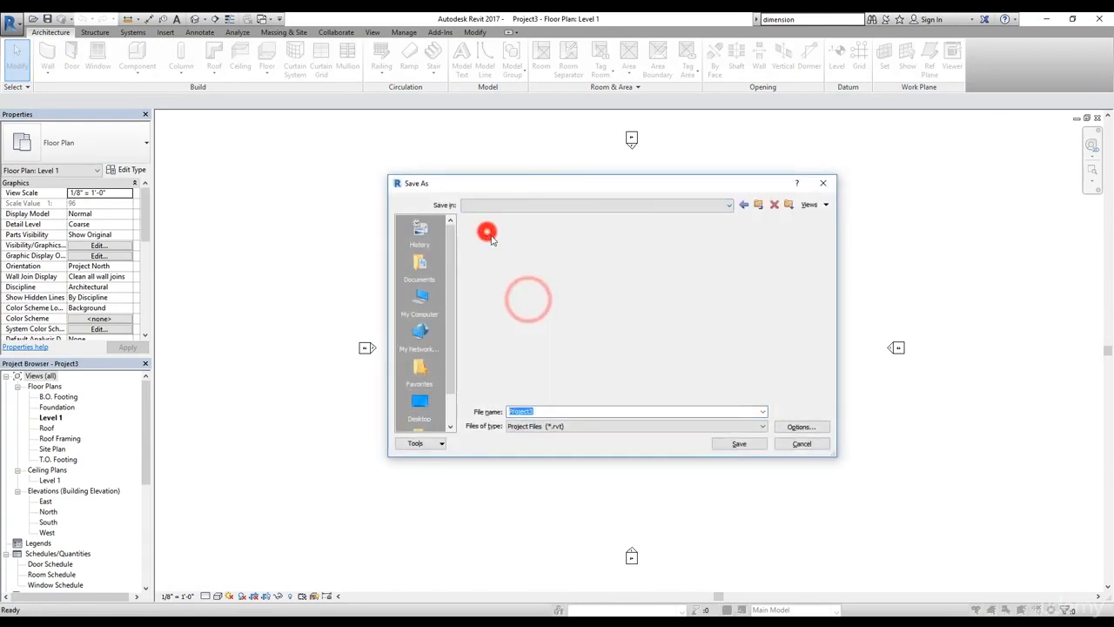
{"action": "double_click", "coordinate": [558, 411]}
{"action": "type", "text": "House"}
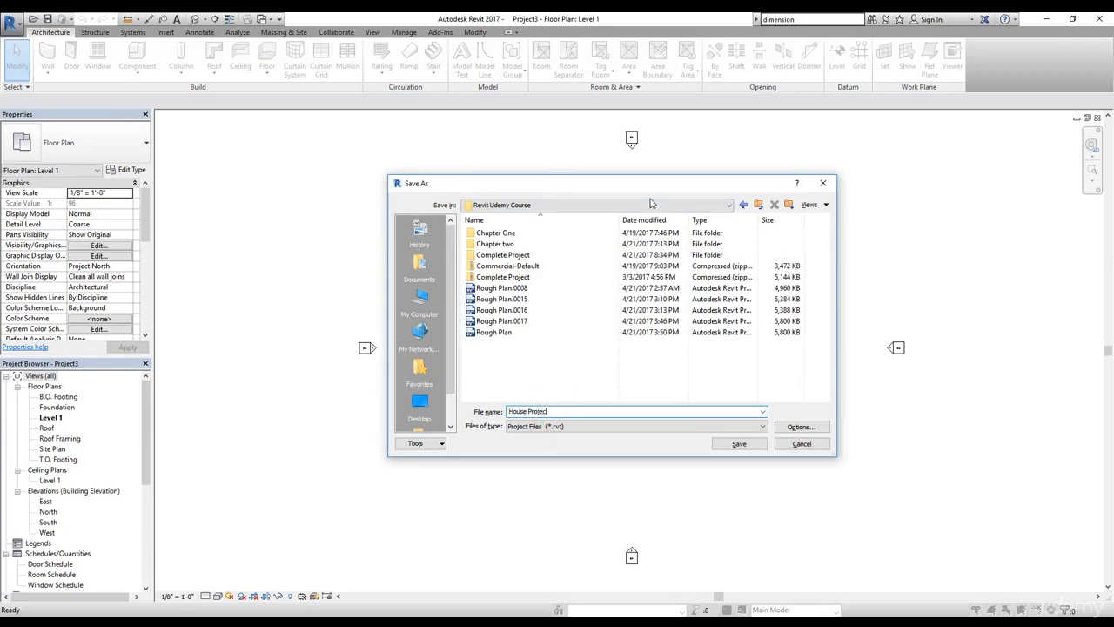
{"action": "left_click", "coordinate": [740, 443]}
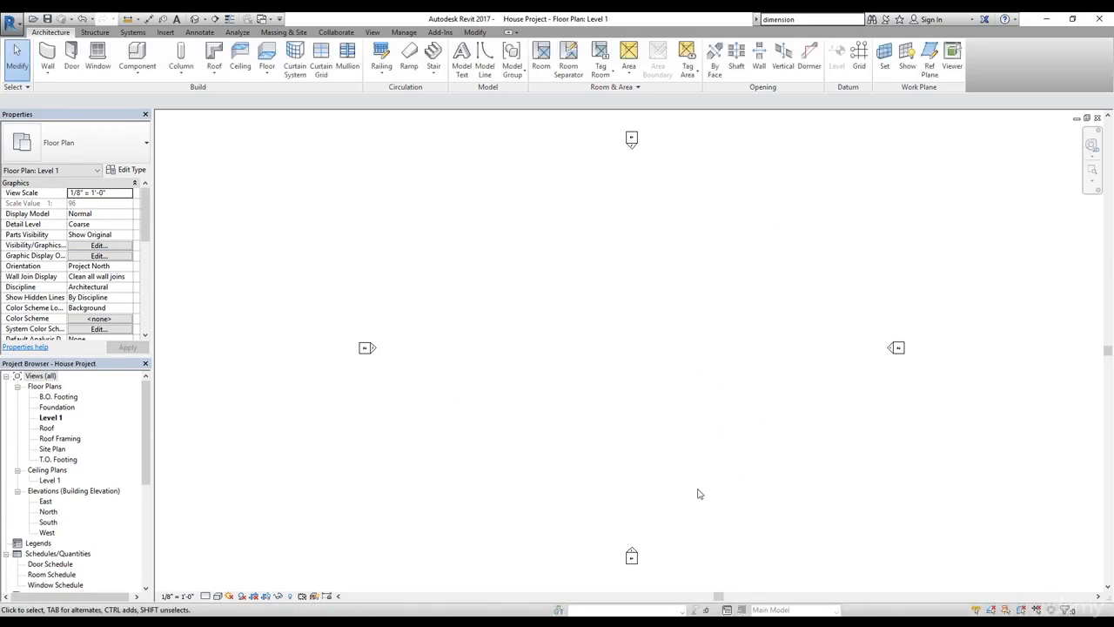
Review the length format in the project units, including its unit type and rounding.
{"action": "left_click", "coordinate": [404, 32]}
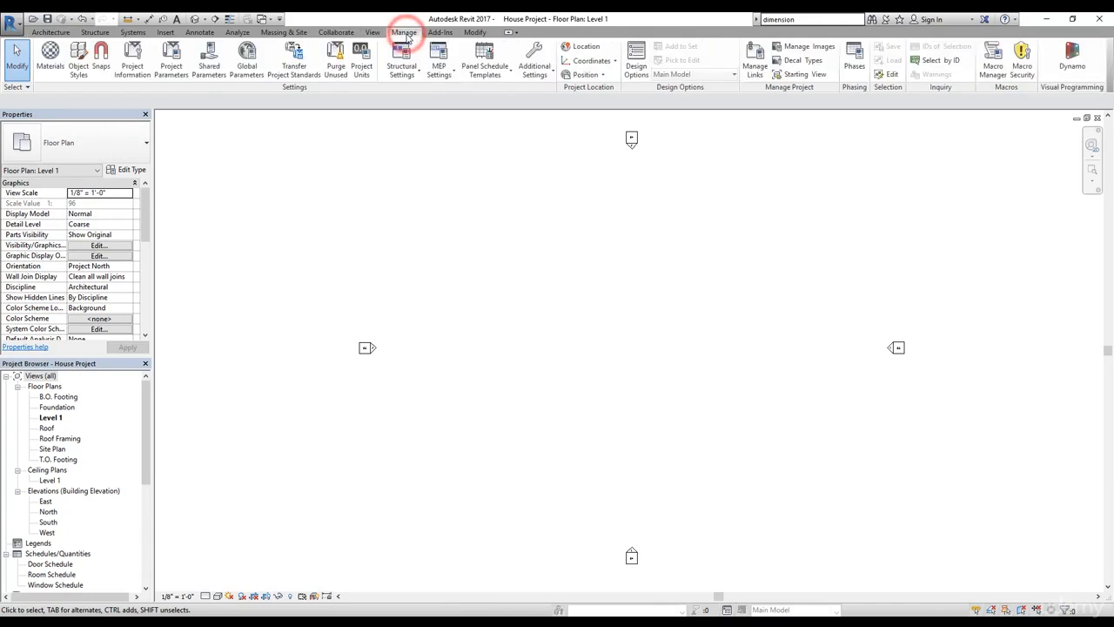
{"action": "left_click", "coordinate": [363, 76]}
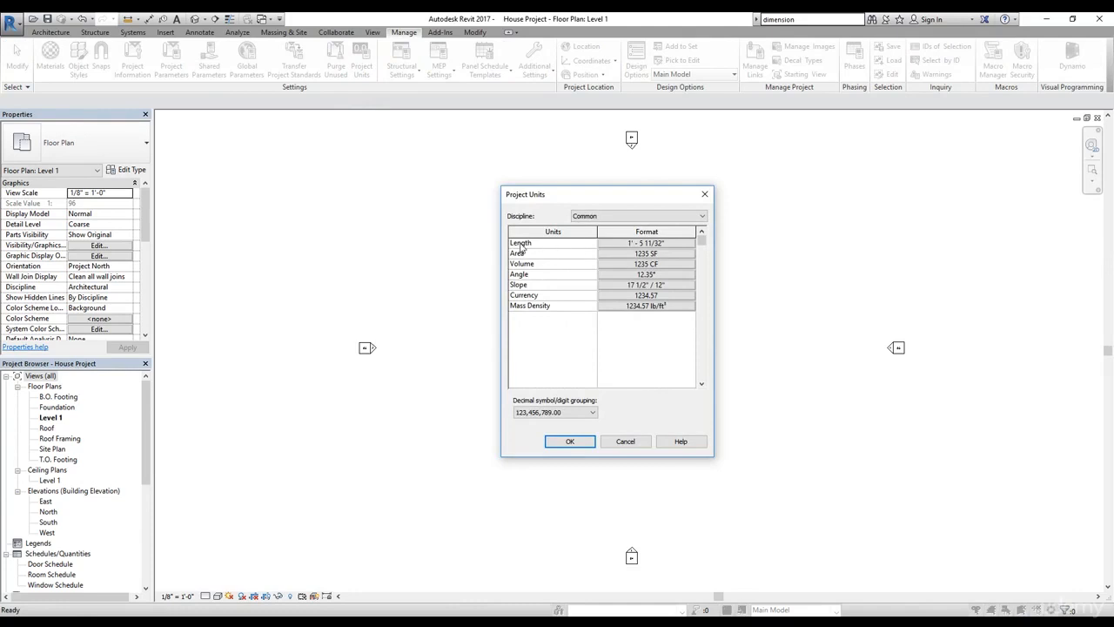
{"action": "left_click", "coordinate": [642, 243]}
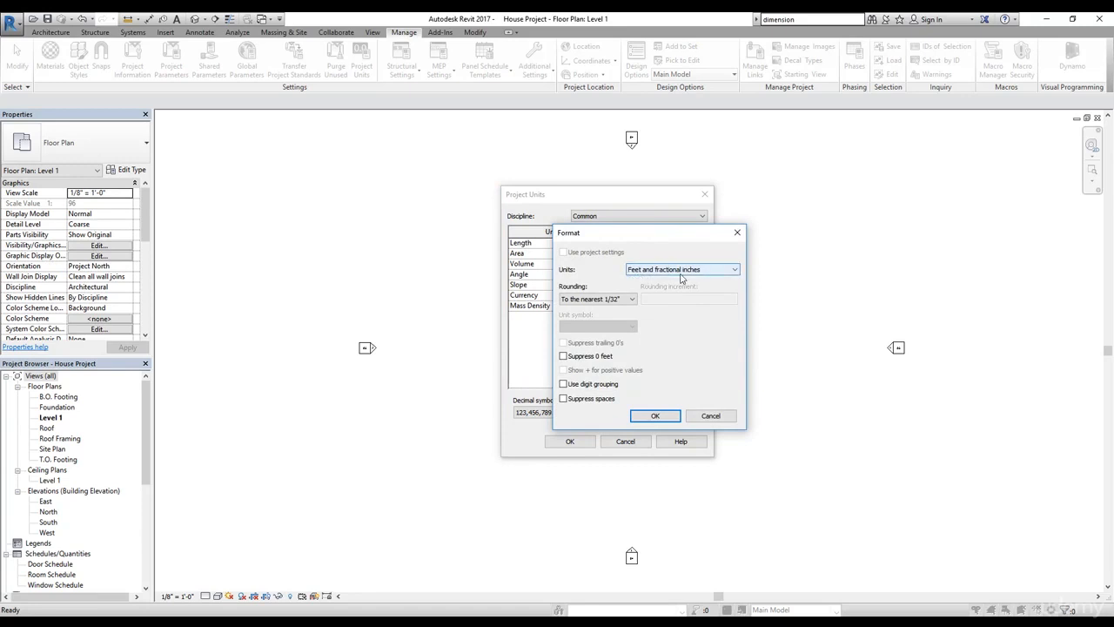
{"action": "left_click_drag", "start_coordinate": [659, 243], "coordinate": [657, 235]}
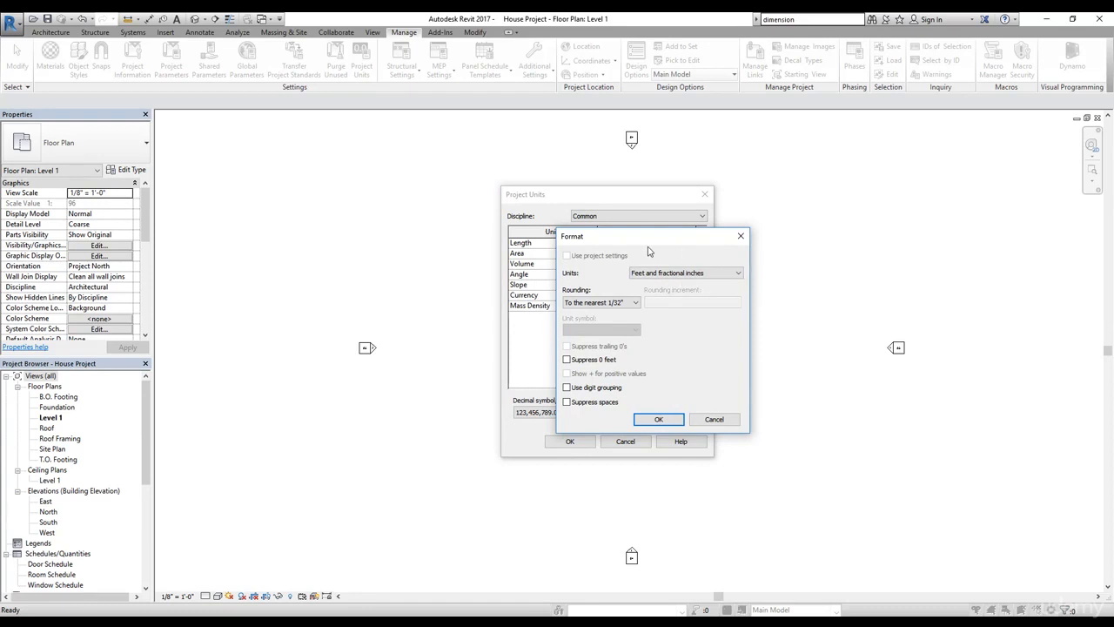
{"action": "left_click_drag", "start_coordinate": [659, 242], "coordinate": [632, 262]}
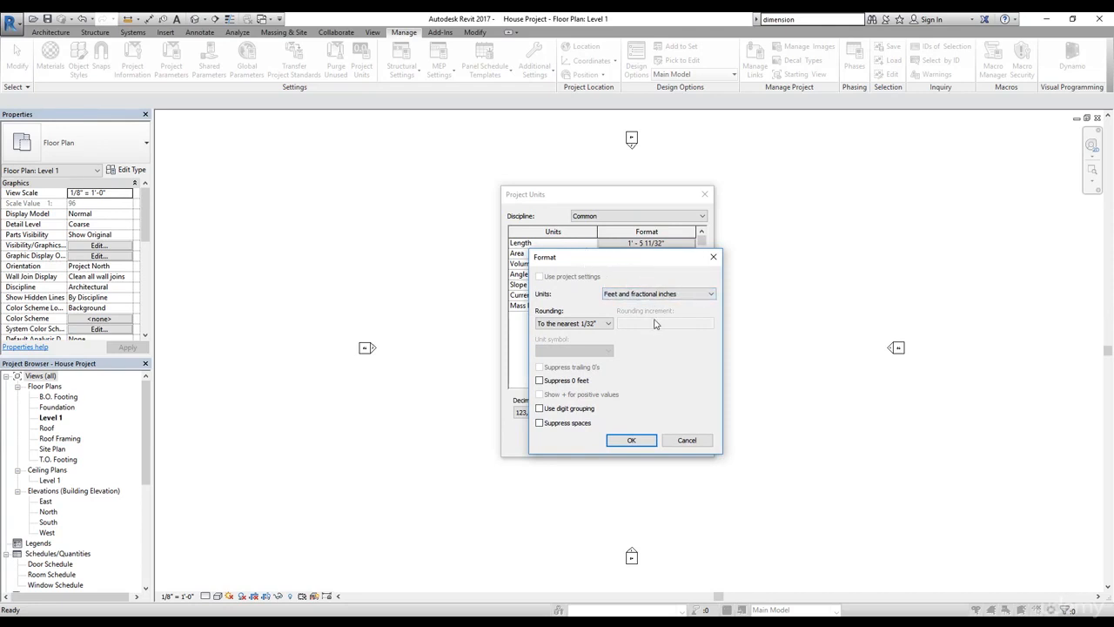
{"action": "left_click", "coordinate": [633, 440]}
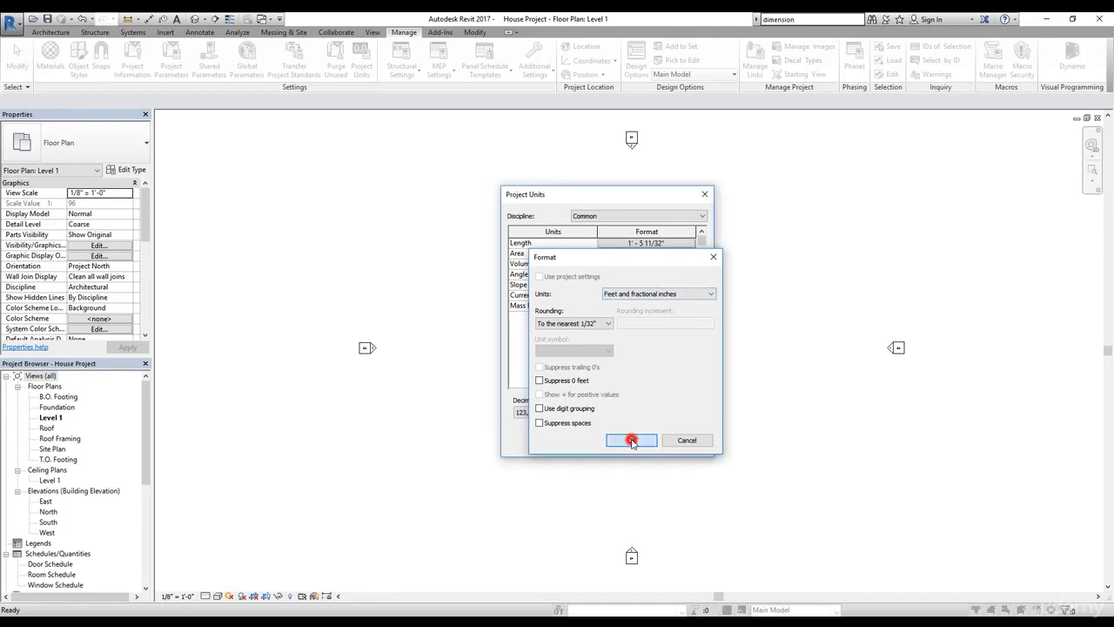
{"action": "left_click", "coordinate": [575, 442]}
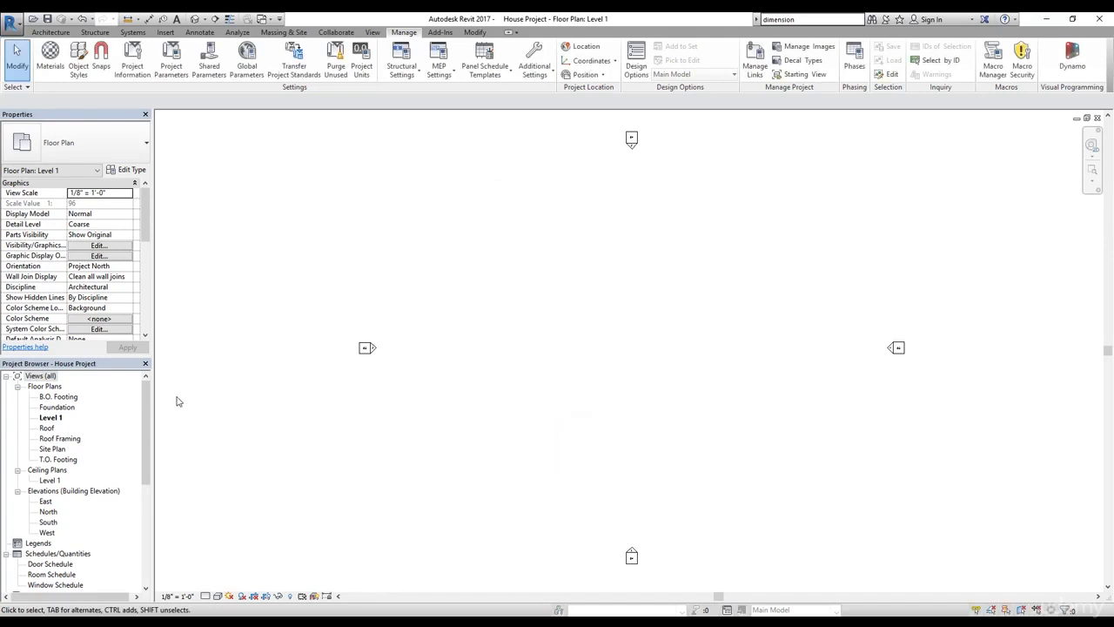
Open the South building elevation view.
{"action": "left_click_drag", "start_coordinate": [146, 405], "coordinate": [145, 438]}
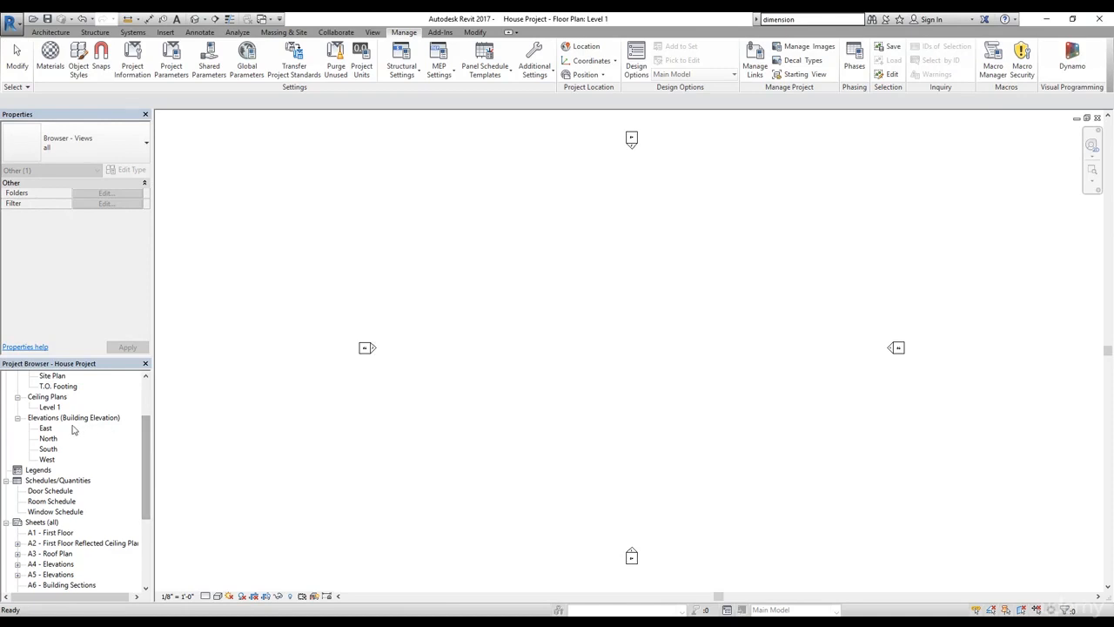
{"action": "double_click", "coordinate": [48, 449]}
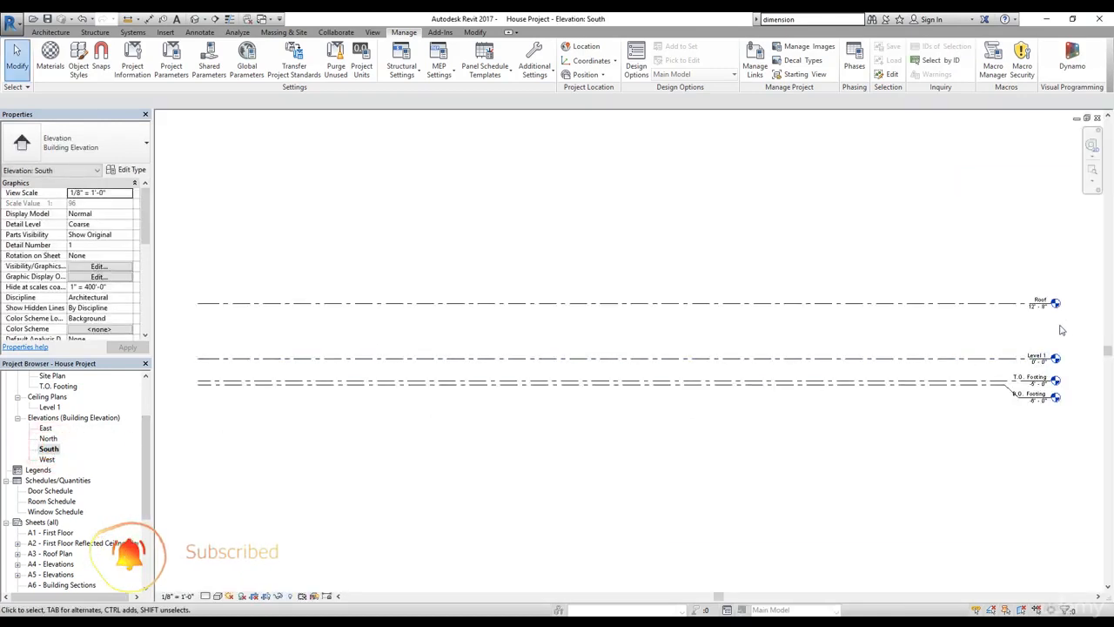
{"action": "scroll", "coordinate": [1055, 329], "scroll_direction": "up", "scroll_amount": 5}
{"action": "middle_click_drag", "start_coordinate": [1033, 286], "coordinate": [987, 254]}
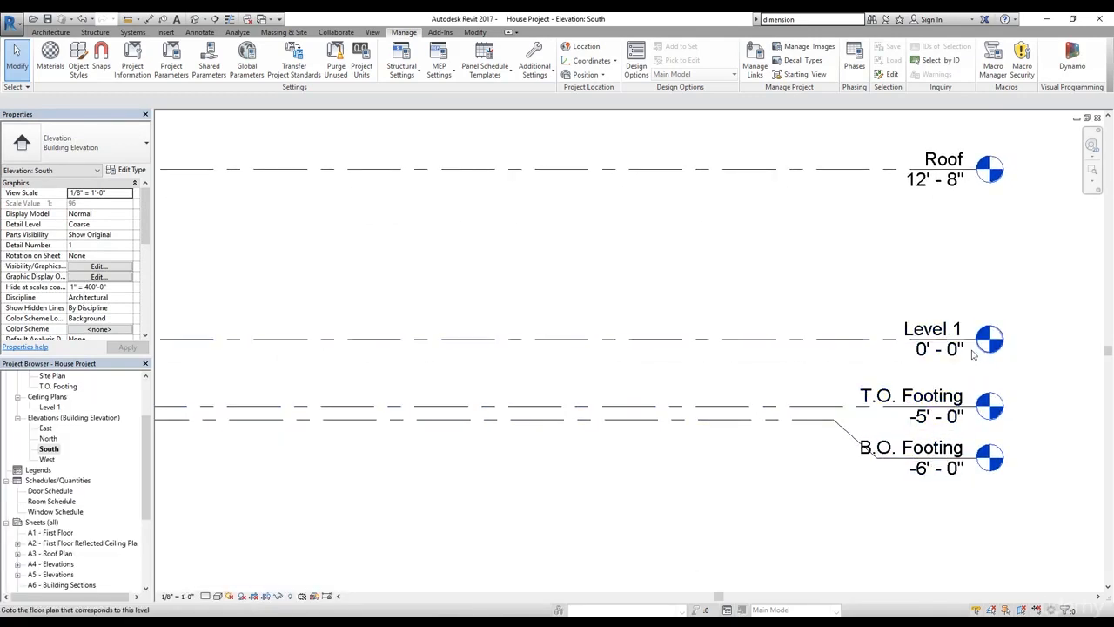
{"action": "middle_click_drag", "start_coordinate": [937, 241], "coordinate": [976, 367]}
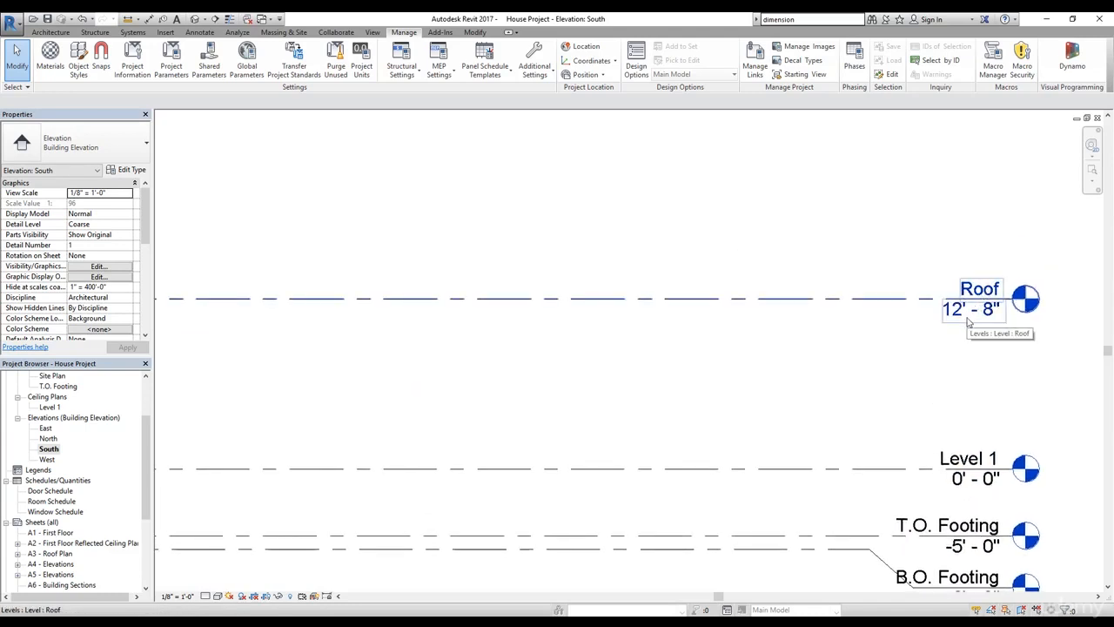
Rename the Roof level to Level 2 and rename its corresponding views as well.
{"action": "left_click", "coordinate": [982, 291]}
{"action": "left_click", "coordinate": [982, 291]}
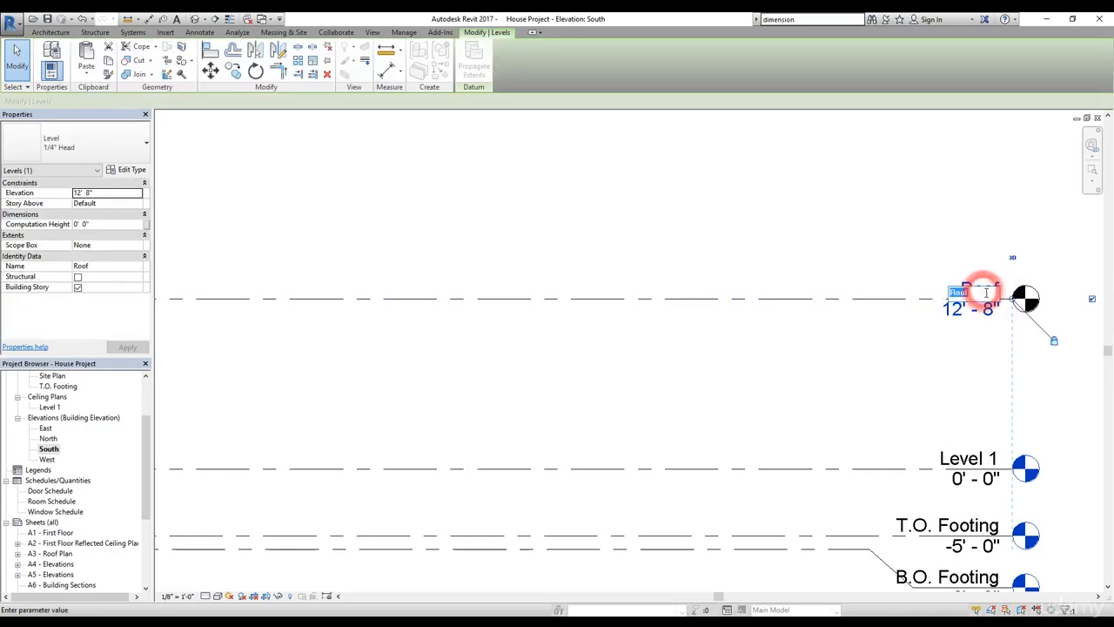
{"action": "type", "text": "Le"}
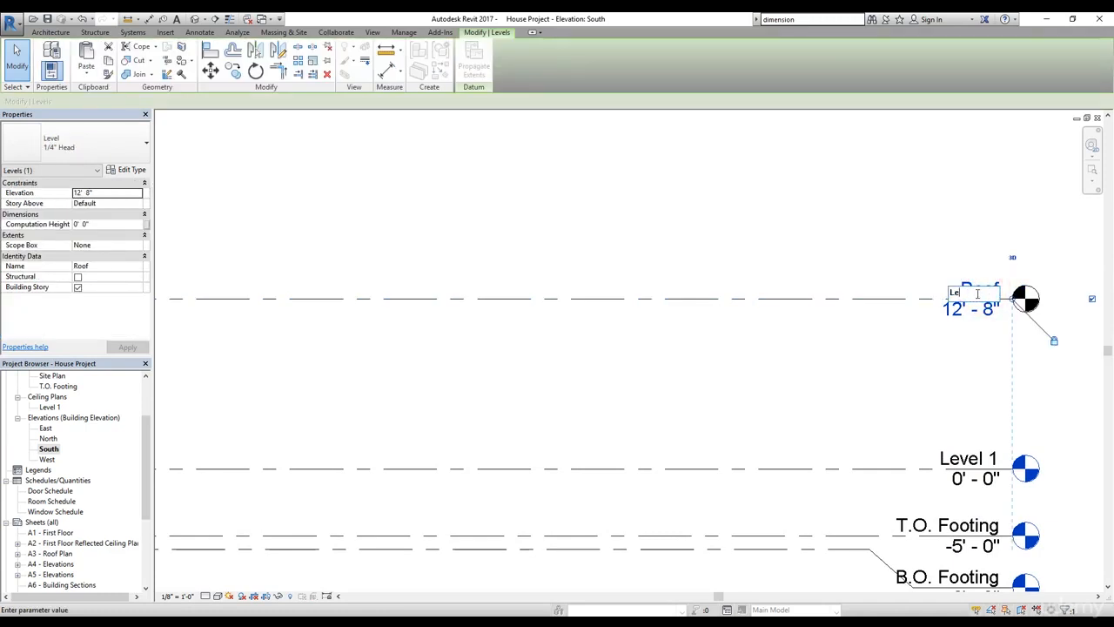
{"action": "type", "text": "vel 2"}
{"action": "key", "text": "Return"}
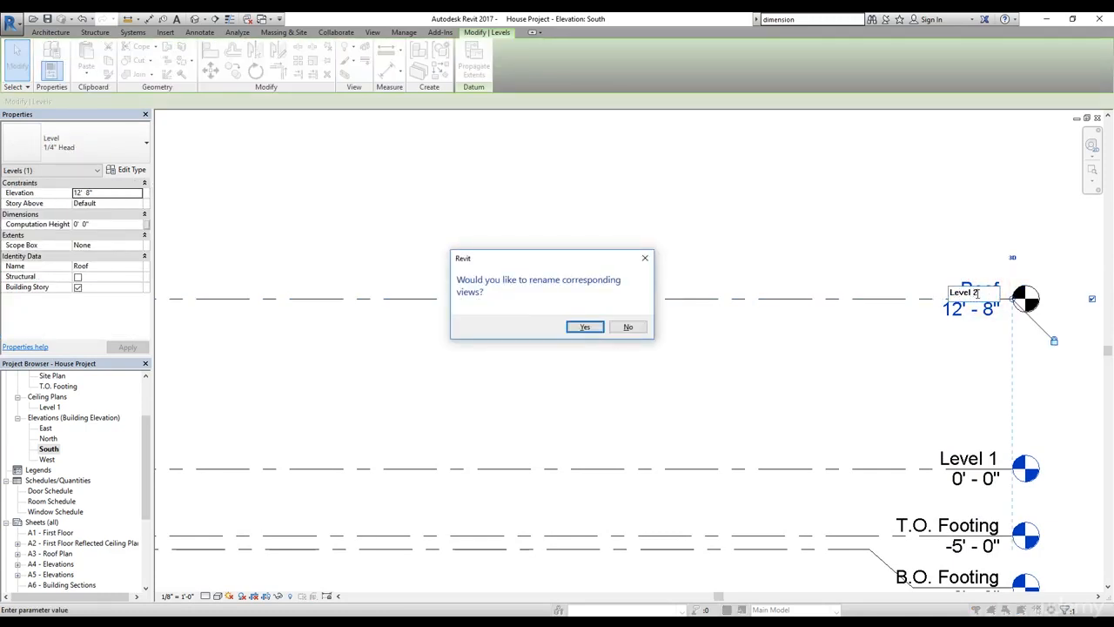
{"action": "left_click", "coordinate": [584, 327]}
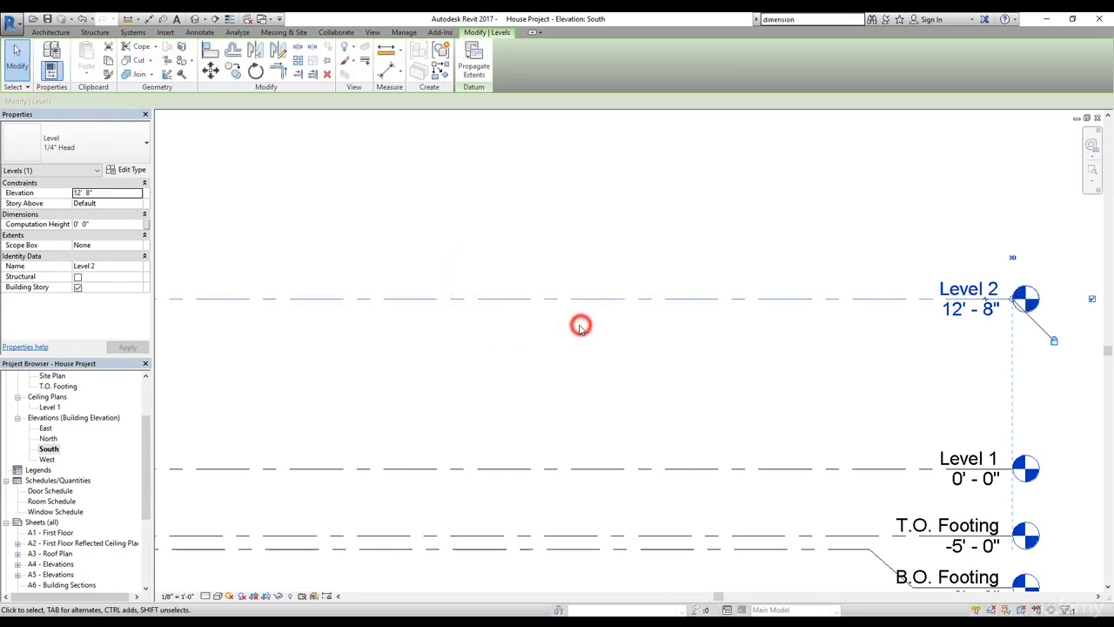
Set the elevation of Level 2 to 10' 0".
{"action": "left_click", "coordinate": [958, 309]}
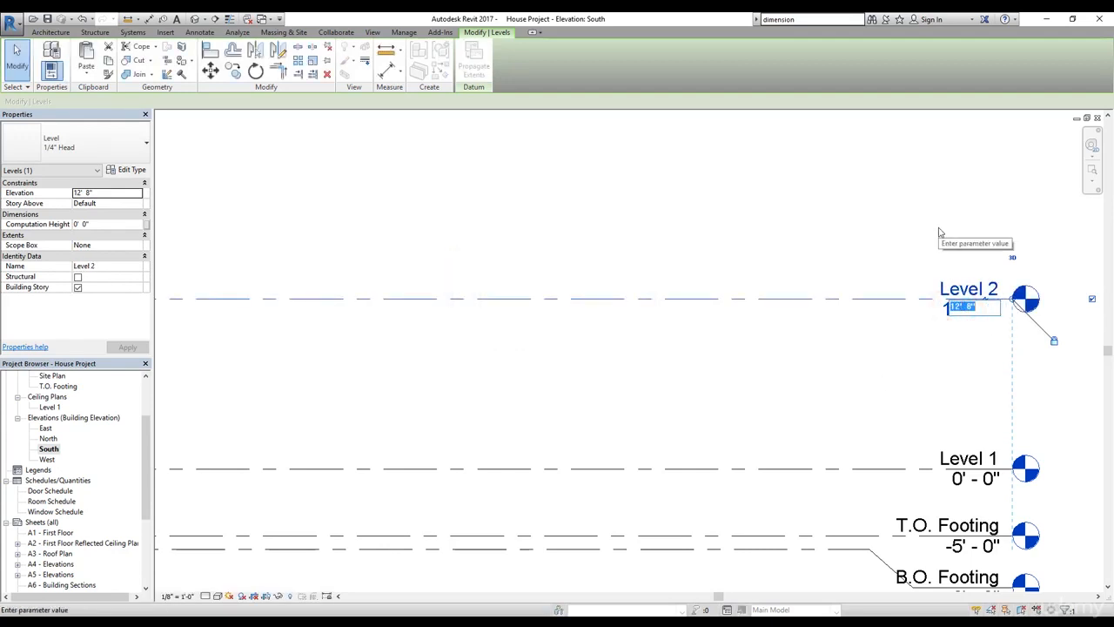
{"action": "type", "text": "10"}
{"action": "key", "text": "Return"}
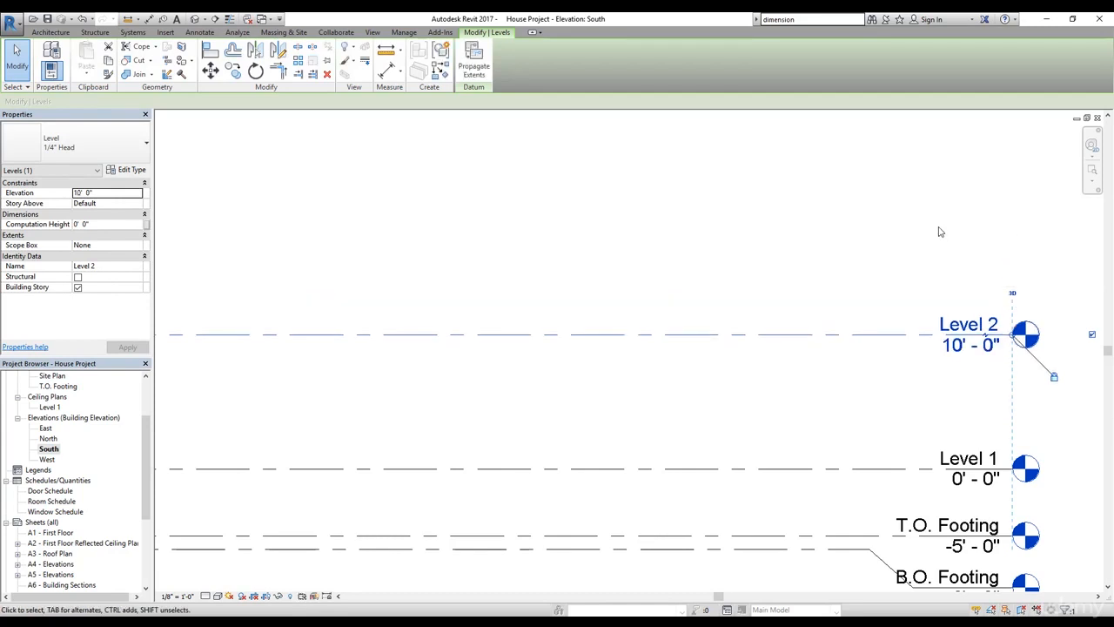
{"action": "left_click", "coordinate": [924, 276]}
Draw a new level about 16' above Level 2, aligned with both ends of the existing level lines.
{"action": "scroll", "coordinate": [920, 276], "scroll_direction": "down", "scroll_amount": 3}
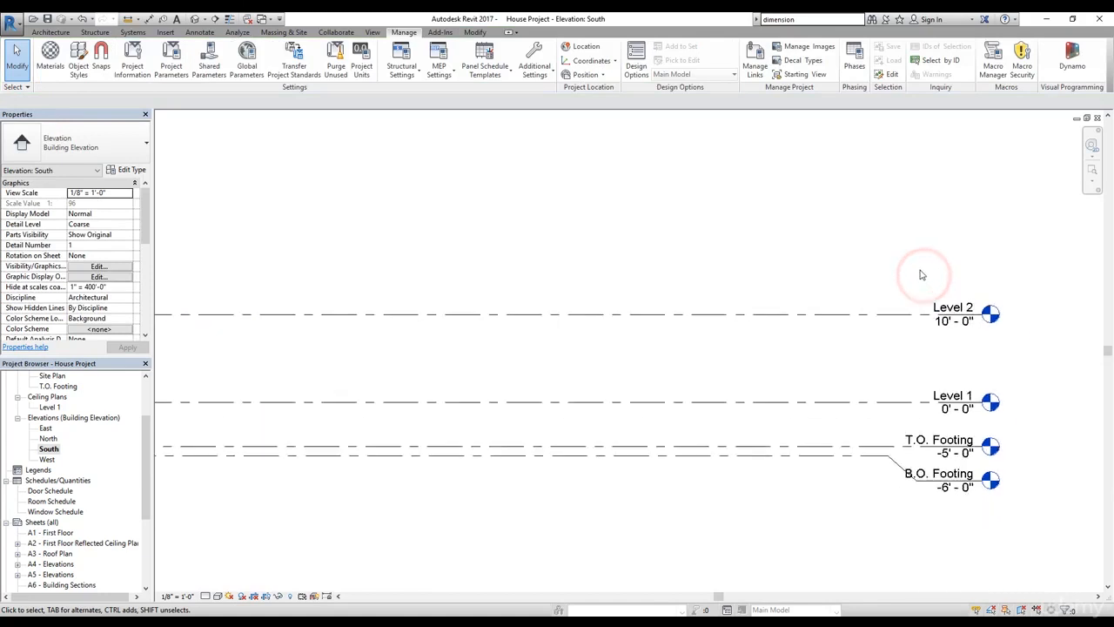
{"action": "middle_click_drag", "start_coordinate": [626, 235], "coordinate": [739, 292]}
{"action": "scroll", "coordinate": [729, 283], "scroll_direction": "down", "scroll_amount": 1}
{"action": "middle_click_drag", "start_coordinate": [736, 249], "coordinate": [765, 291]}
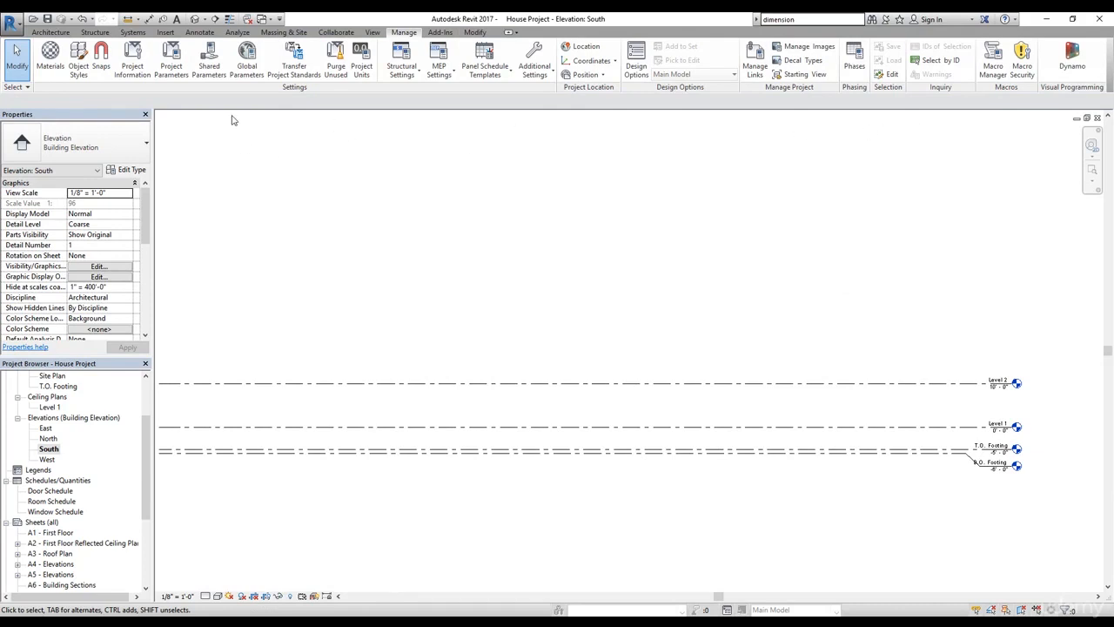
{"action": "left_click", "coordinate": [51, 32]}
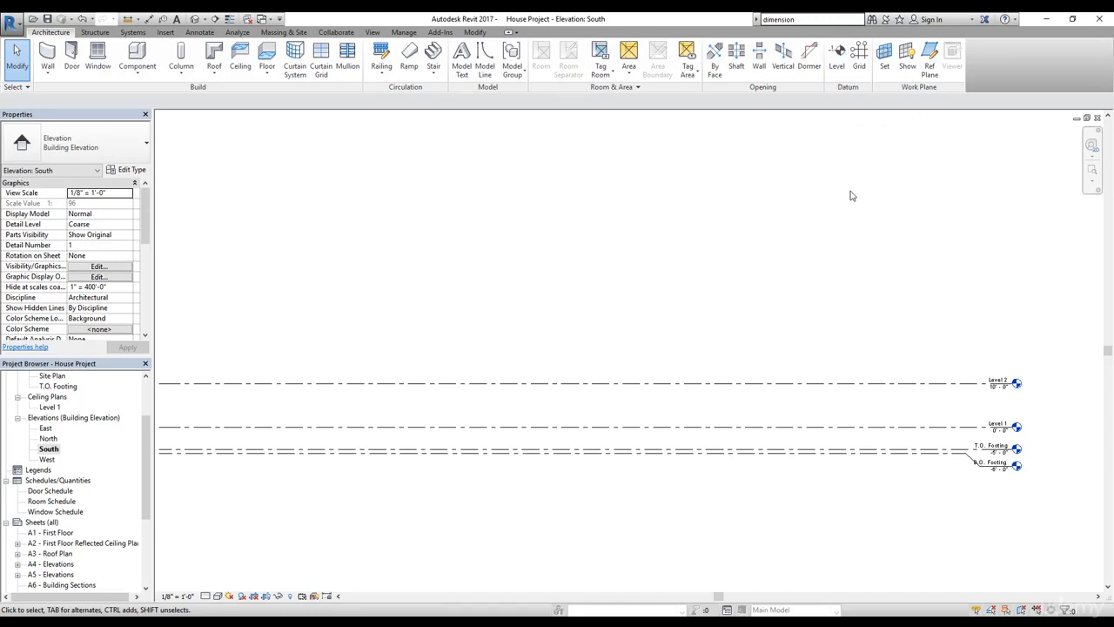
{"action": "scroll", "coordinate": [854, 215], "scroll_direction": "down", "scroll_amount": 1}
{"action": "middle_click_drag", "start_coordinate": [854, 215], "coordinate": [848, 248]}
{"action": "left_click", "coordinate": [835, 60]}
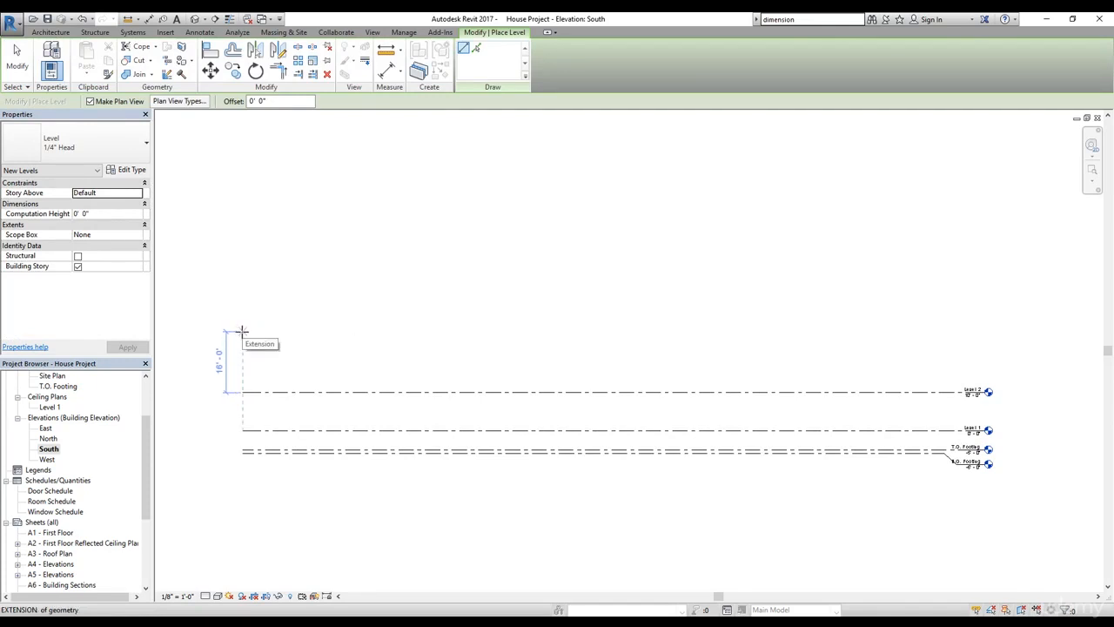
{"action": "left_click", "coordinate": [242, 330]}
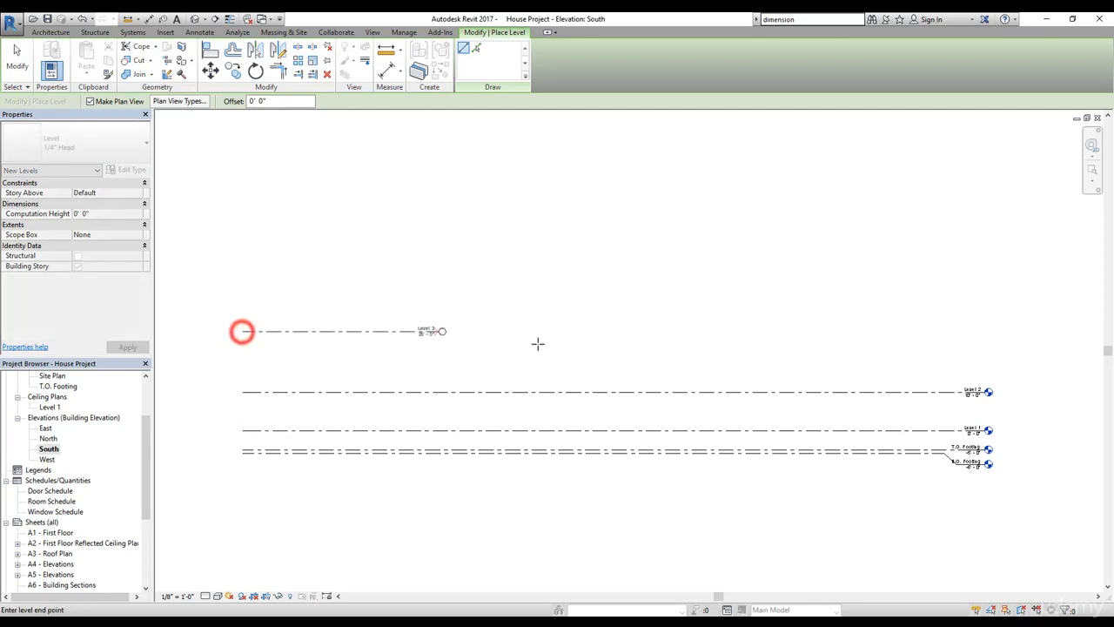
{"action": "left_click", "coordinate": [986, 331]}
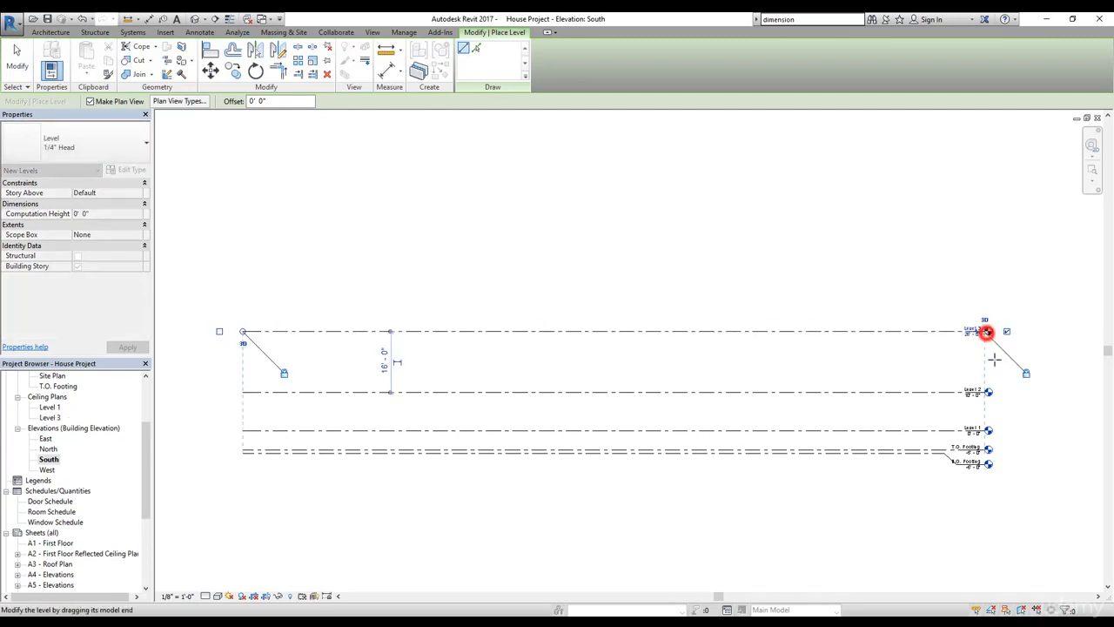
{"action": "scroll", "coordinate": [989, 329], "scroll_direction": "up", "scroll_amount": 4}
{"action": "scroll", "coordinate": [966, 331], "scroll_direction": "up", "scroll_amount": 2}
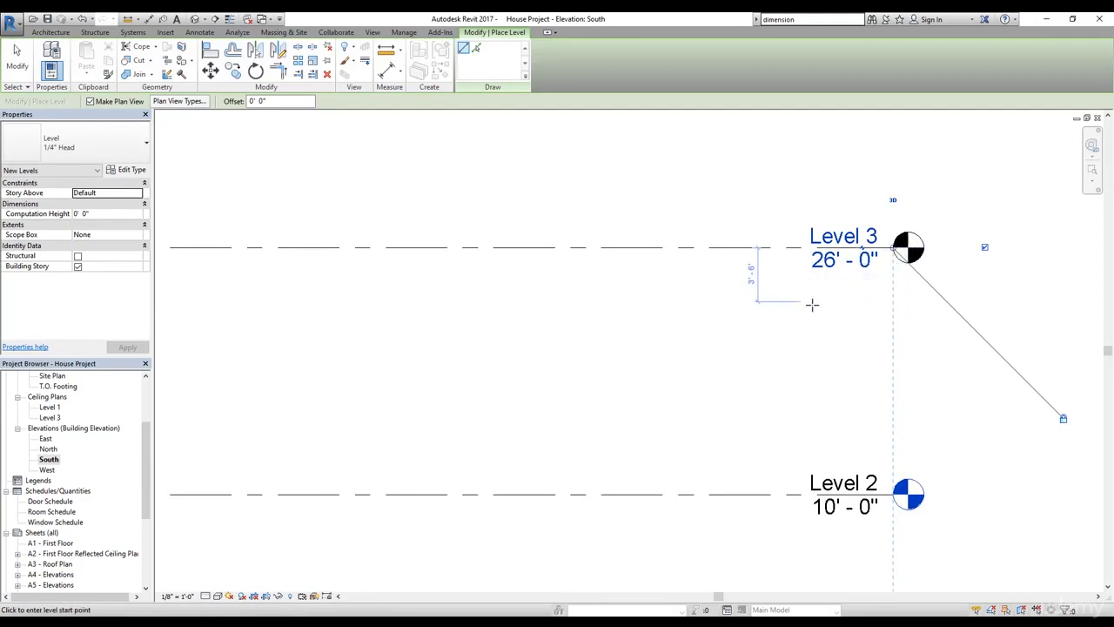
{"action": "key", "text": "Escape"}
{"action": "key", "text": "Escape"}
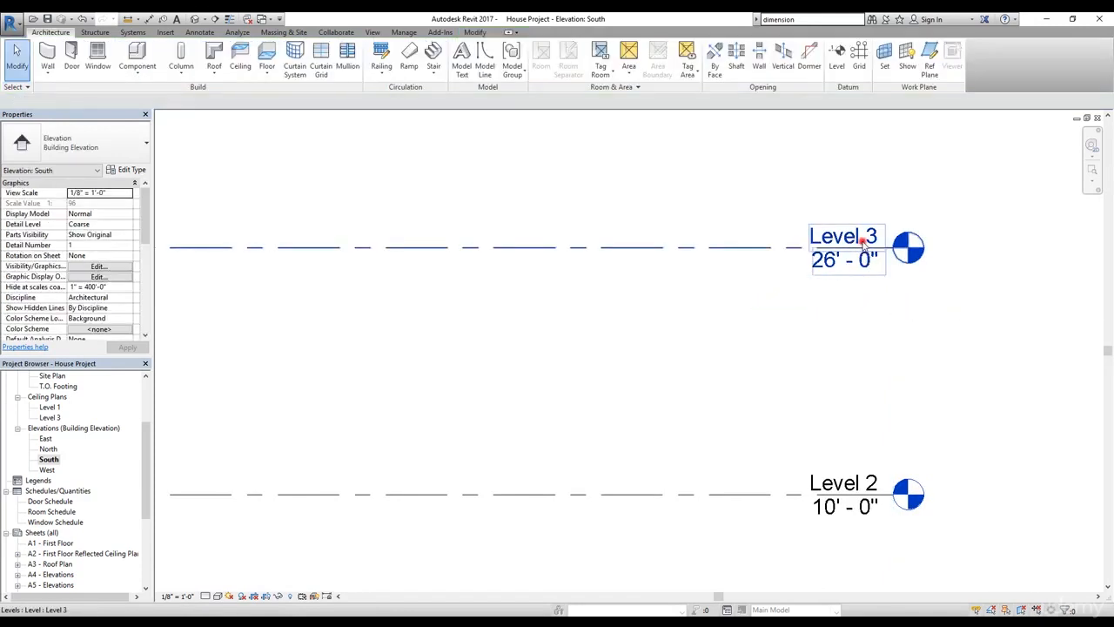
Rename the new topmost level to Roof, including its corresponding views.
{"action": "left_click", "coordinate": [864, 243]}
{"action": "left_click", "coordinate": [865, 243]}
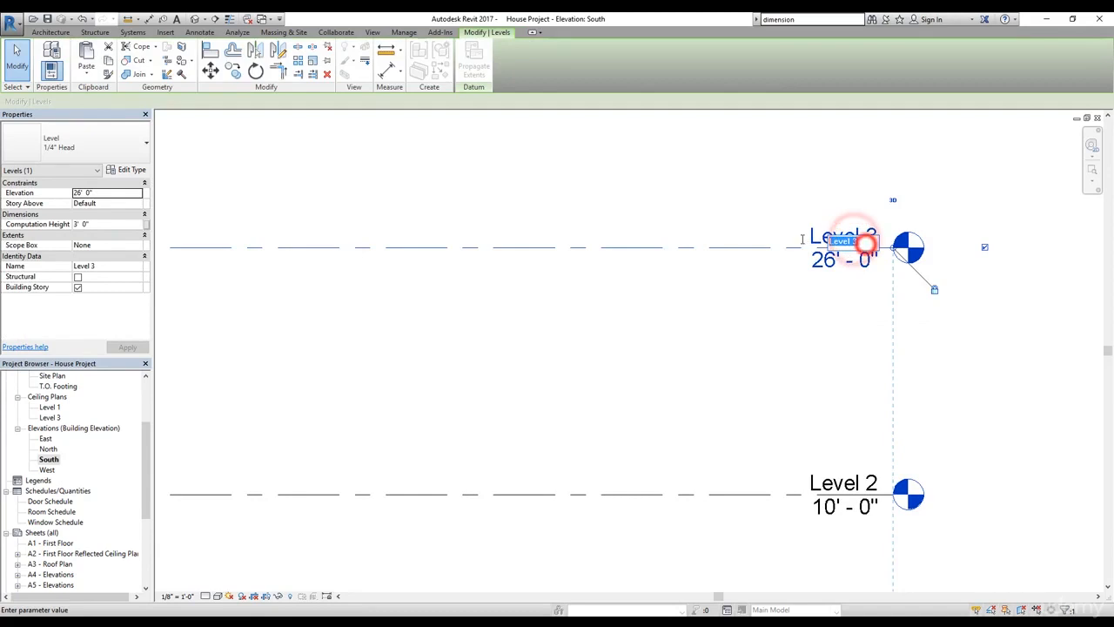
{"action": "type", "text": "Roof"}
{"action": "key", "text": "Return"}
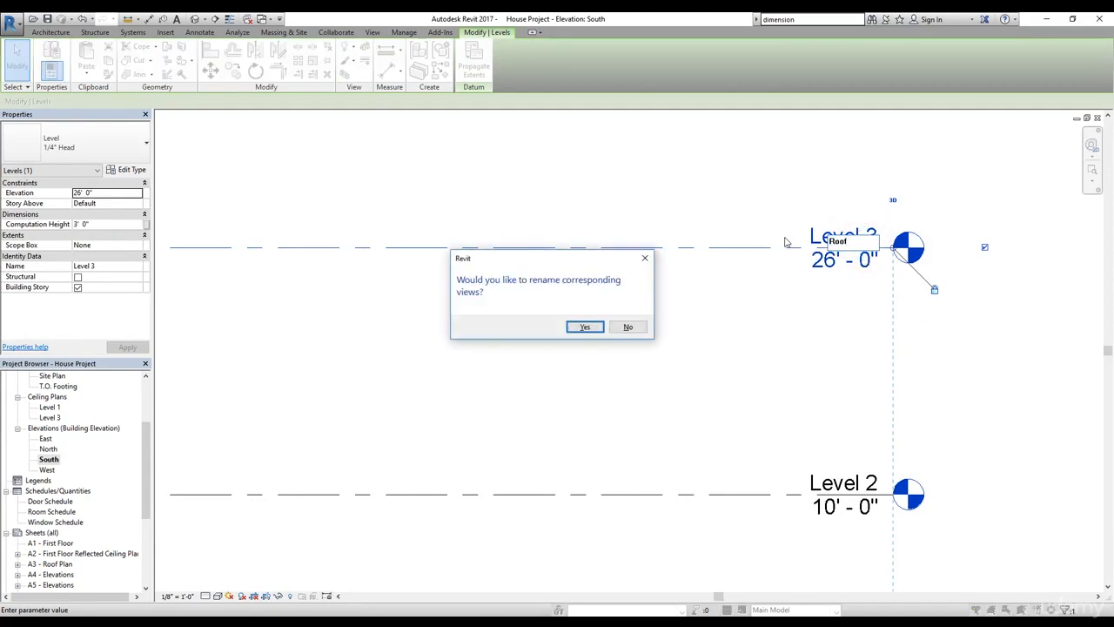
{"action": "left_click", "coordinate": [582, 327]}
Set the elevation of the Roof level to 20' 0".
{"action": "left_click", "coordinate": [827, 256]}
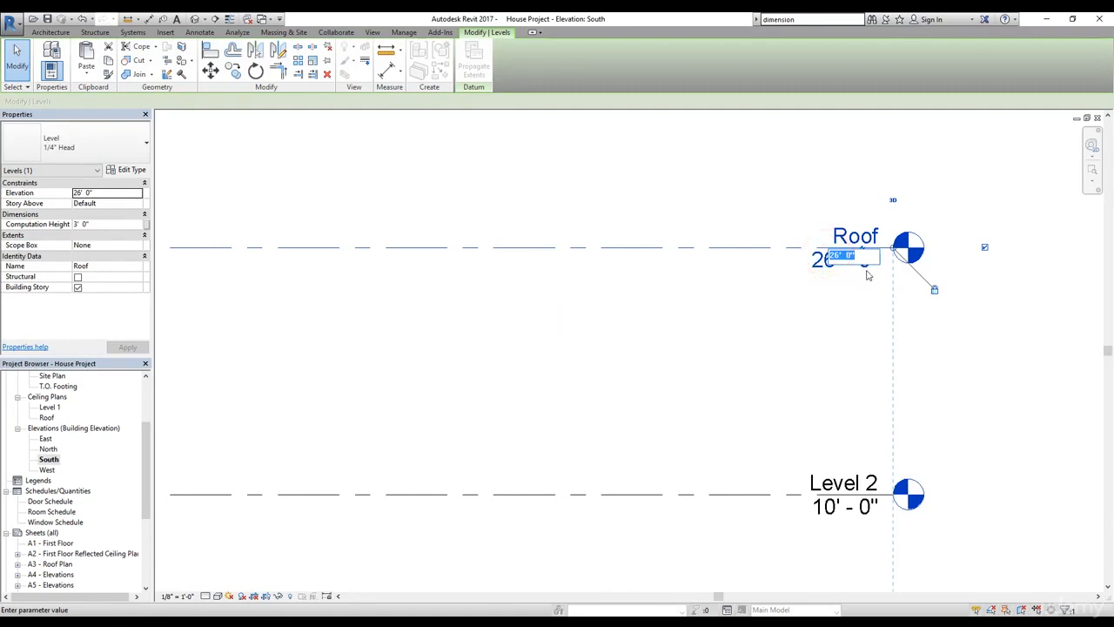
{"action": "type", "text": "20"}
{"action": "key", "text": "Return"}
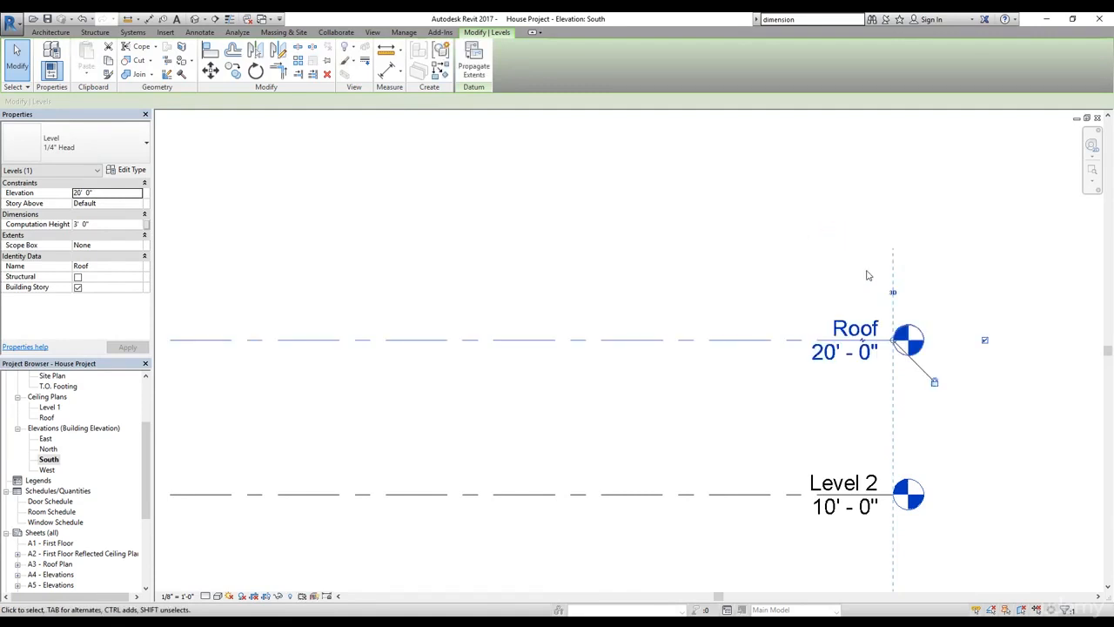
Deselect the Roof level and open the Level 1 floor plan.
{"action": "left_click", "coordinate": [867, 275]}
{"action": "scroll", "coordinate": [799, 275], "scroll_direction": "down", "scroll_amount": 3}
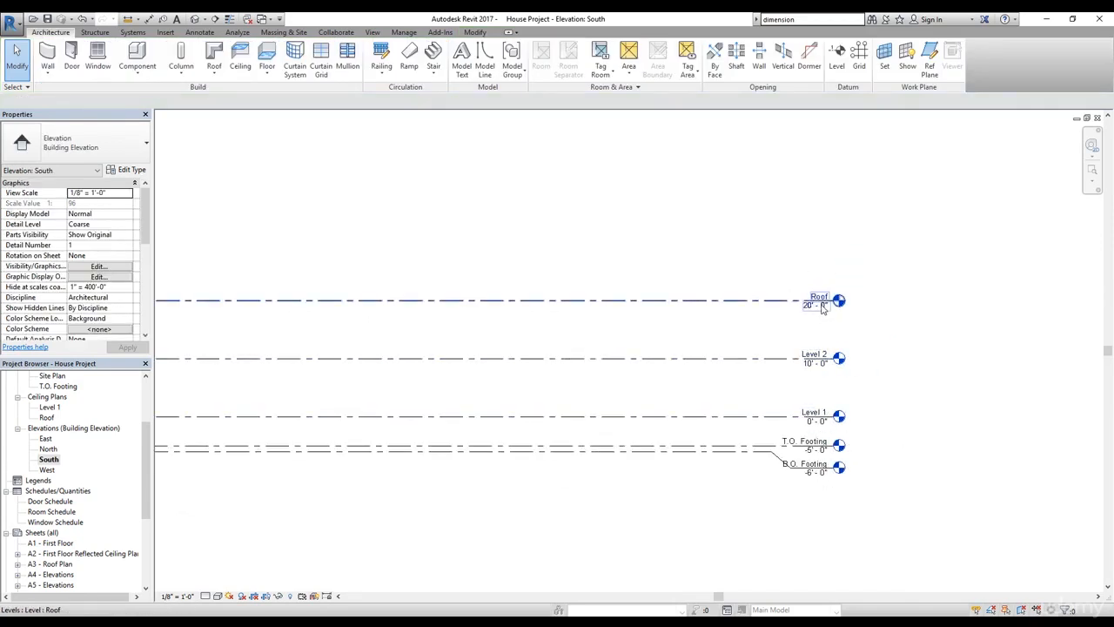
{"action": "middle_click_drag", "start_coordinate": [818, 322], "coordinate": [886, 310]}
{"action": "scroll", "coordinate": [843, 317], "scroll_direction": "down", "scroll_amount": 1}
{"action": "middle_click_drag", "start_coordinate": [719, 319], "coordinate": [776, 327]}
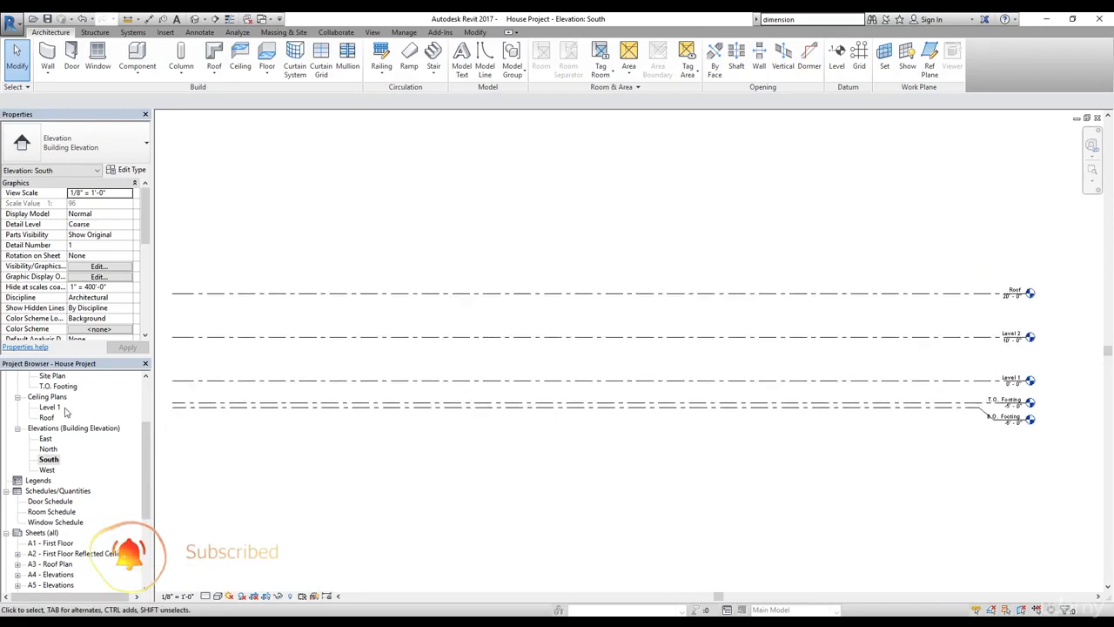
{"action": "left_click_drag", "start_coordinate": [146, 440], "coordinate": [145, 397]}
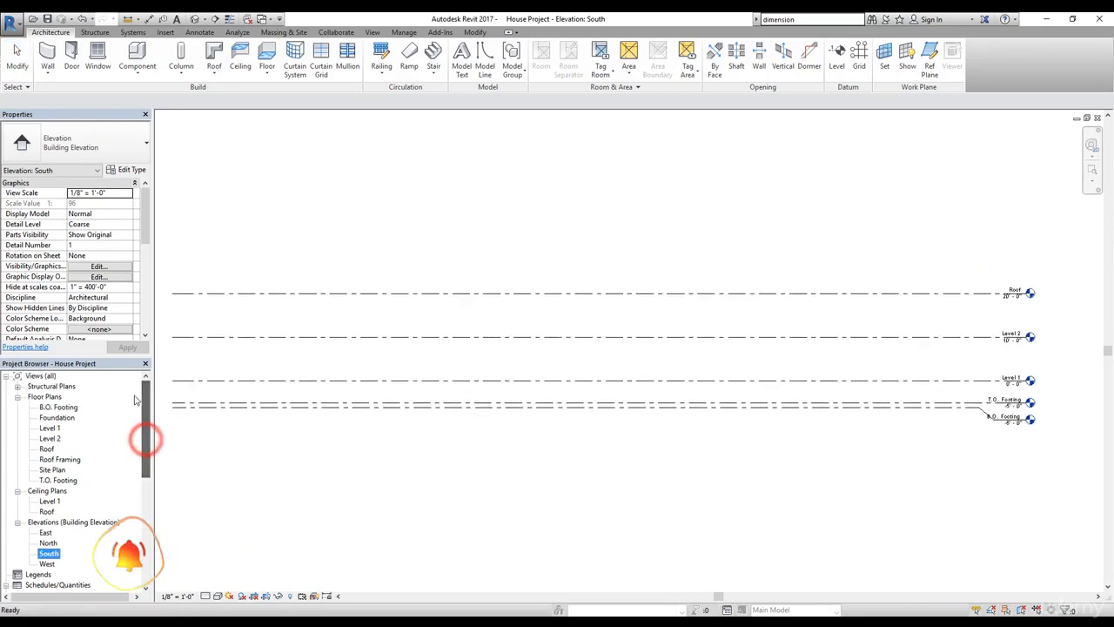
{"action": "double_click", "coordinate": [49, 427]}
{"action": "left_click", "coordinate": [561, 329]}
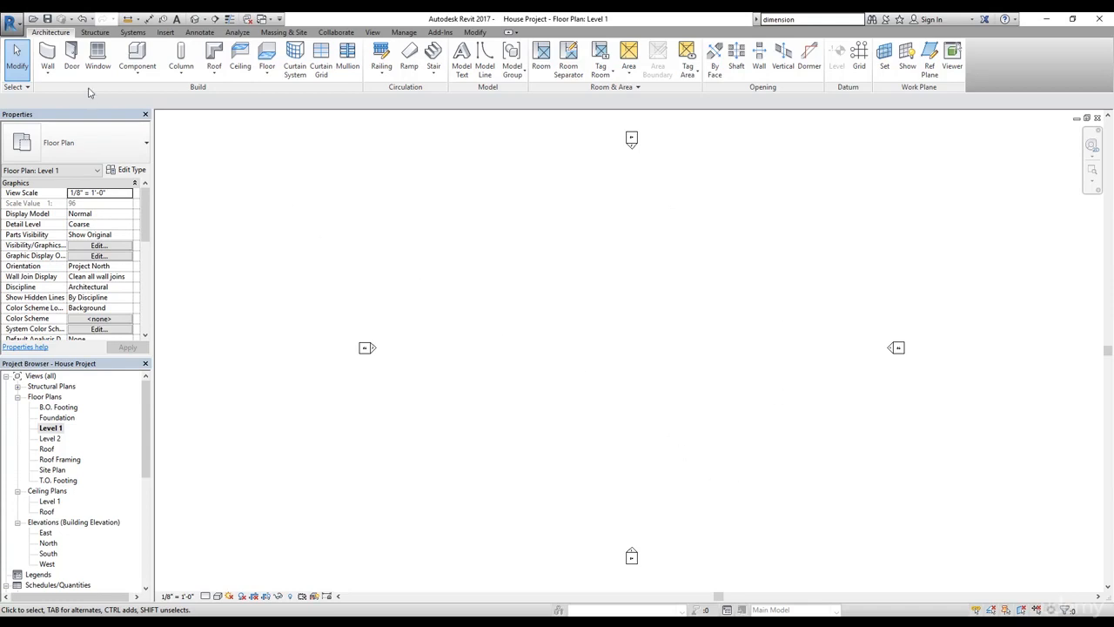
Start an architectural wall using the basic wall type Generic - 8" - Filled.
{"action": "left_click", "coordinate": [47, 74]}
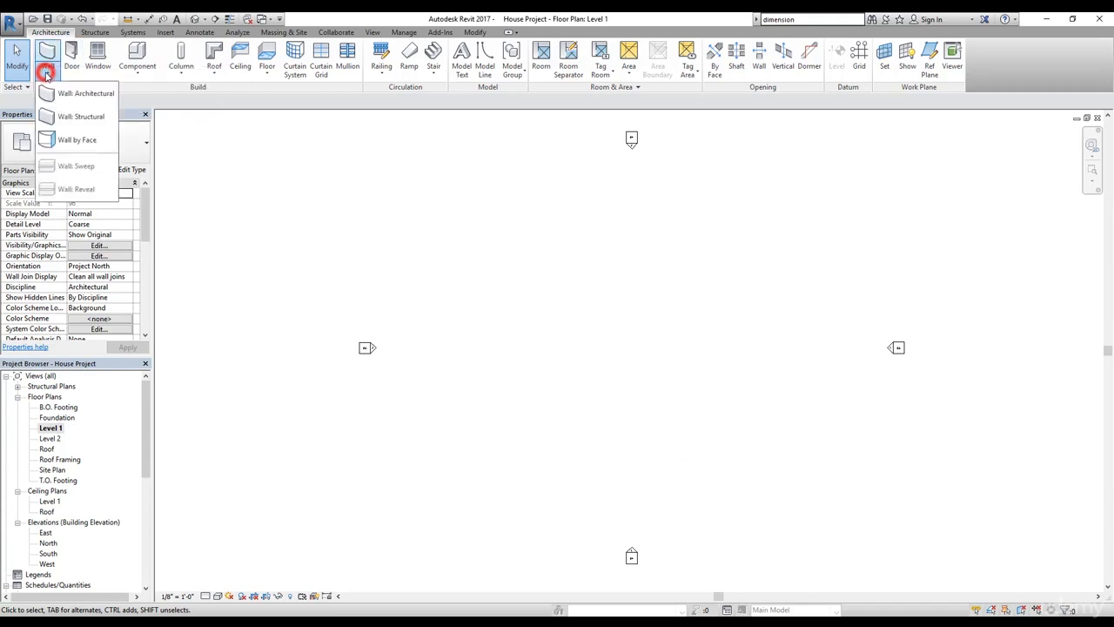
{"action": "left_click", "coordinate": [89, 97]}
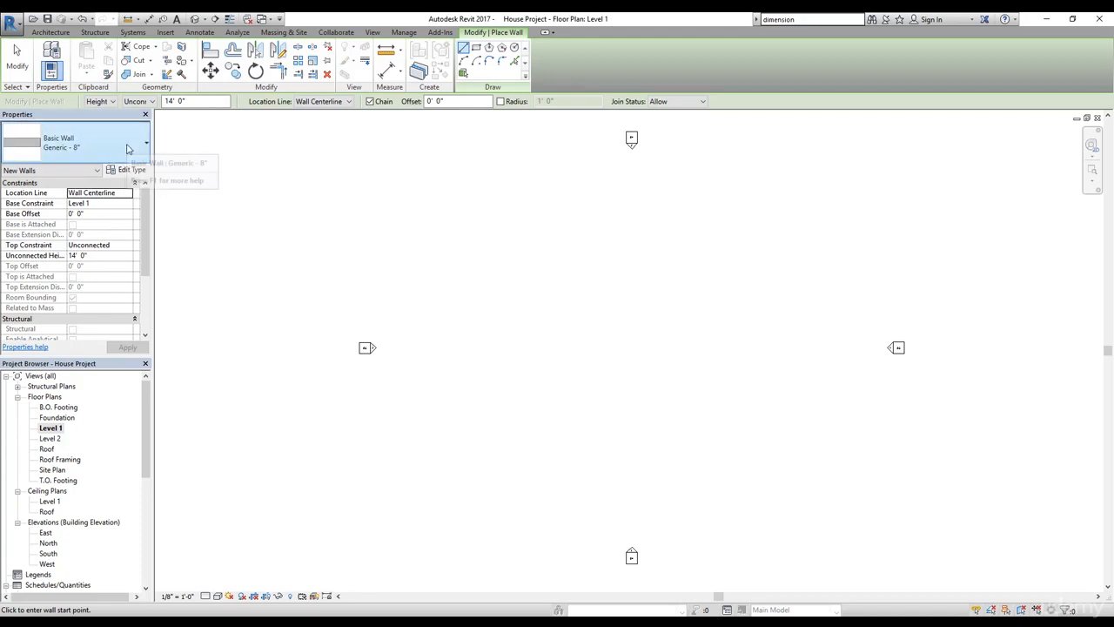
{"action": "left_click", "coordinate": [124, 146]}
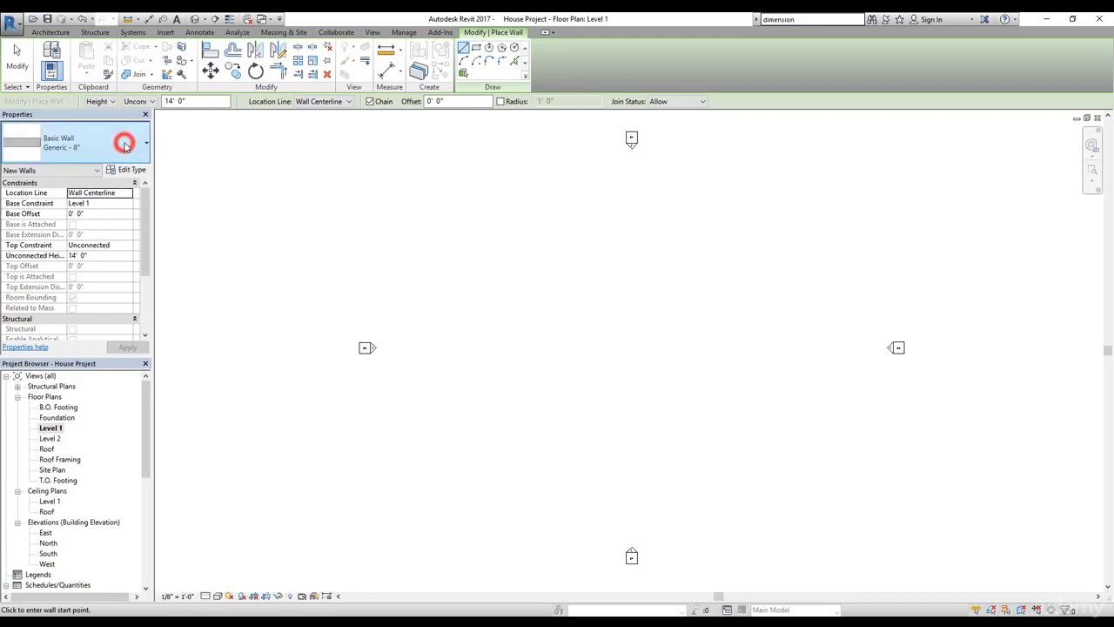
{"action": "left_click_drag", "start_coordinate": [164, 325], "coordinate": [178, 202]}
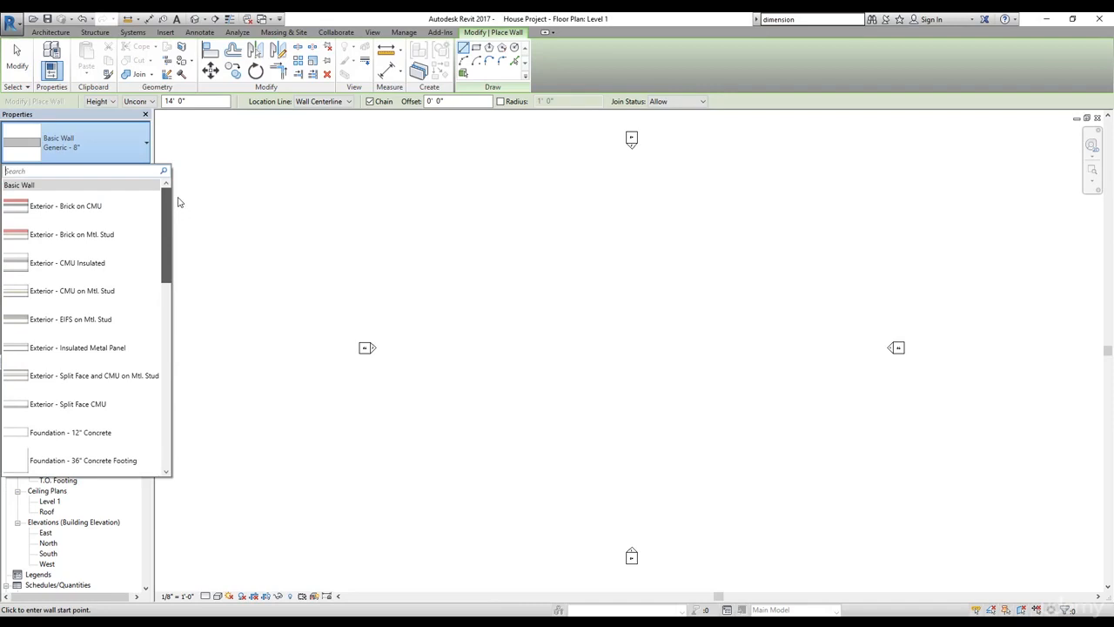
{"action": "left_click_drag", "start_coordinate": [179, 209], "coordinate": [167, 337]}
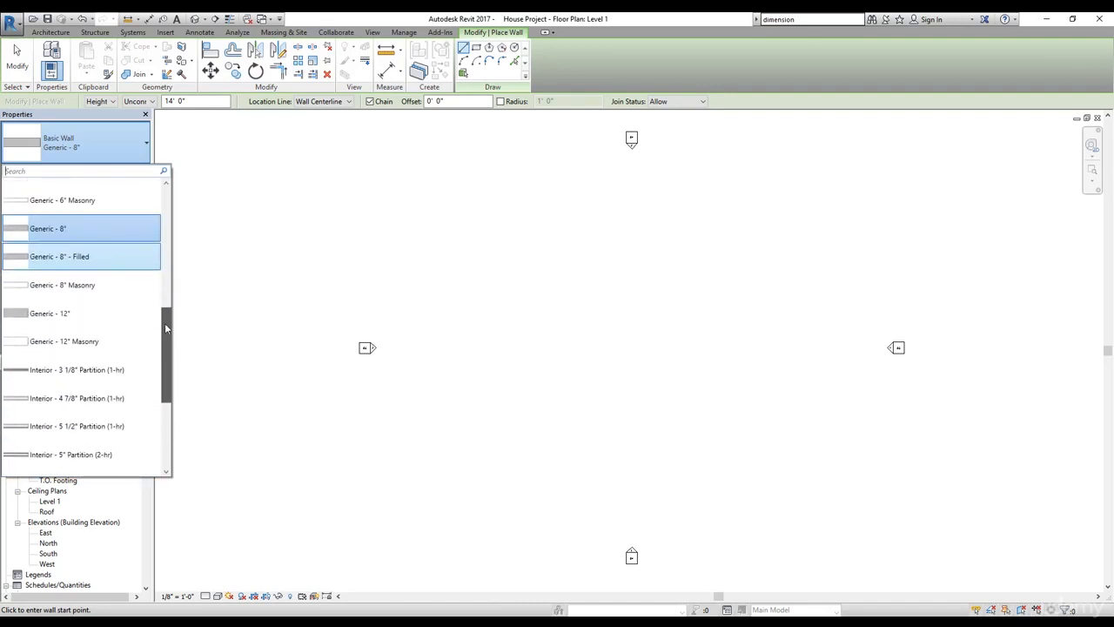
{"action": "left_click", "coordinate": [65, 254]}
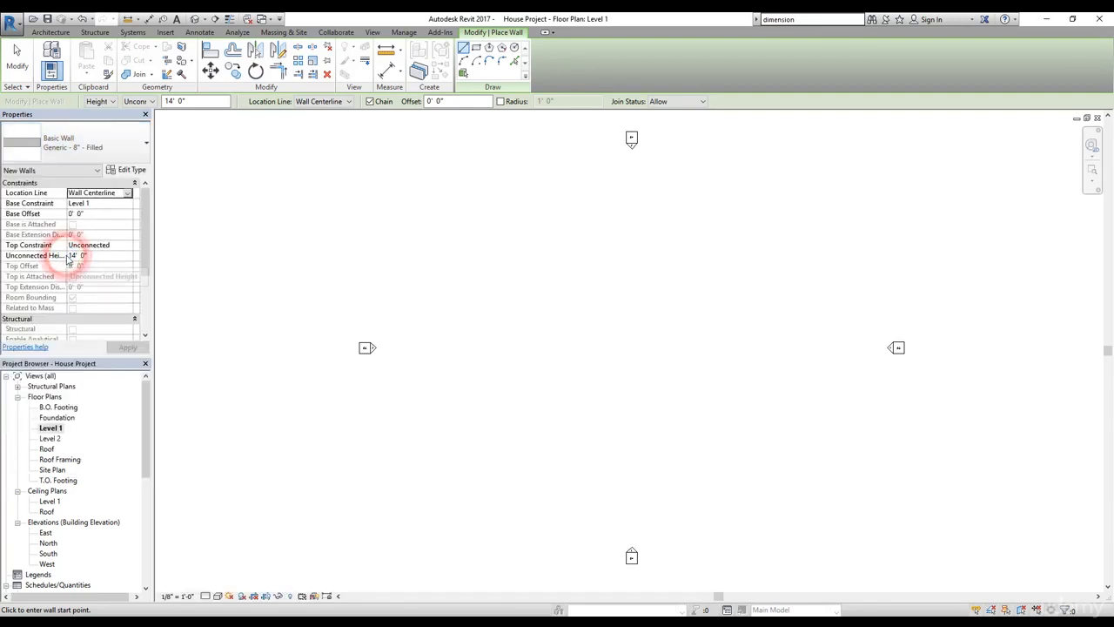
Duplicate the Generic - 8" - Filled wall type under the name Outer Brick Wall.
{"action": "left_click", "coordinate": [132, 171]}
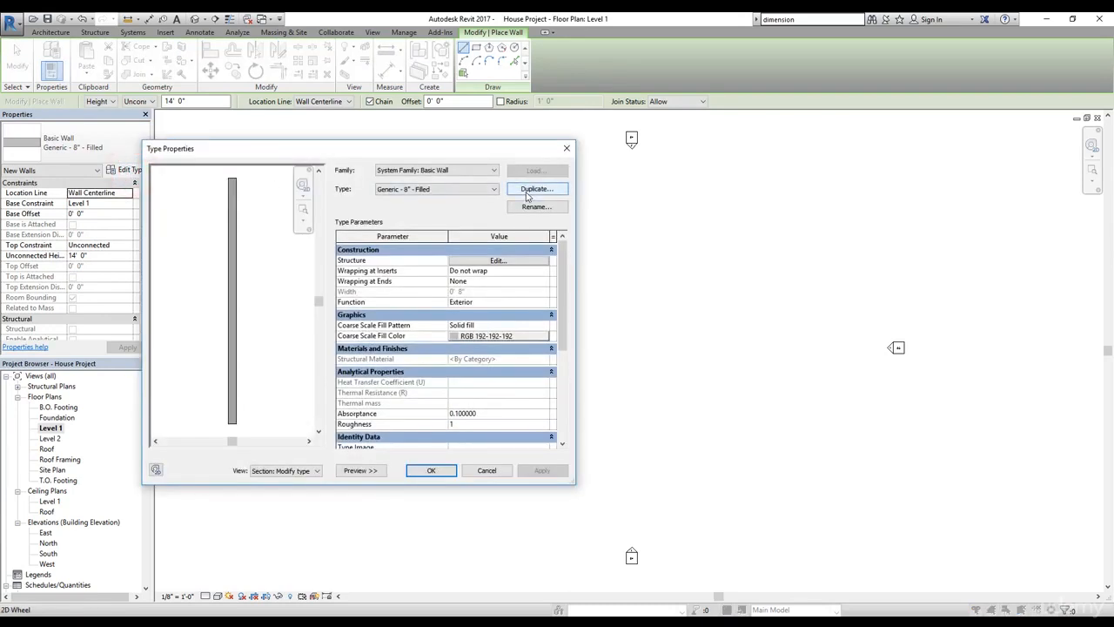
{"action": "left_click_drag", "start_coordinate": [505, 150], "coordinate": [640, 167]}
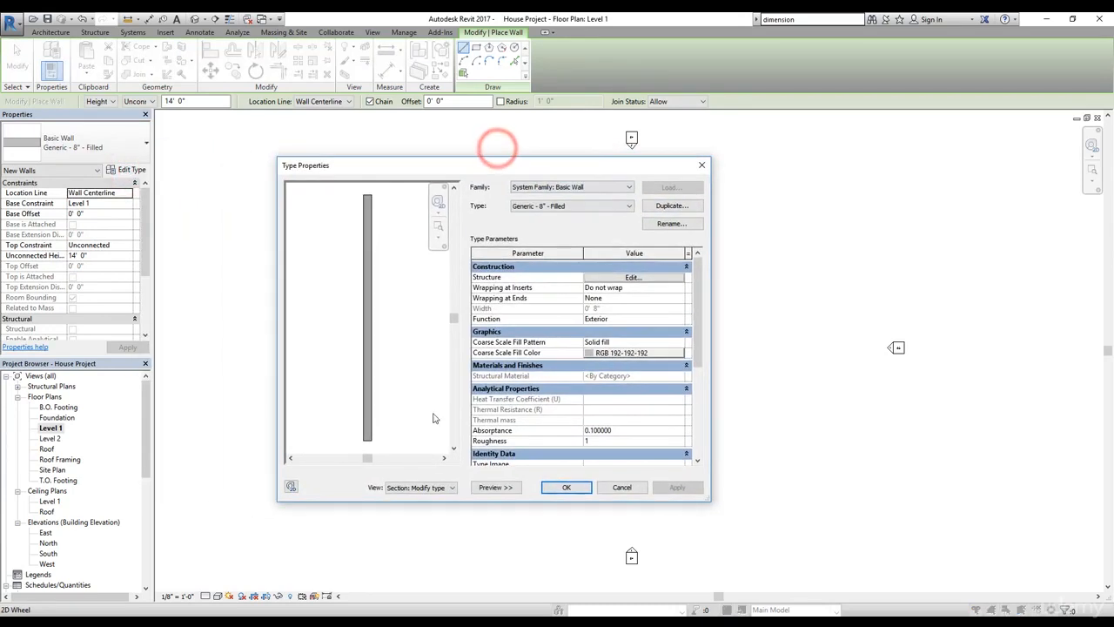
{"action": "left_click", "coordinate": [500, 487]}
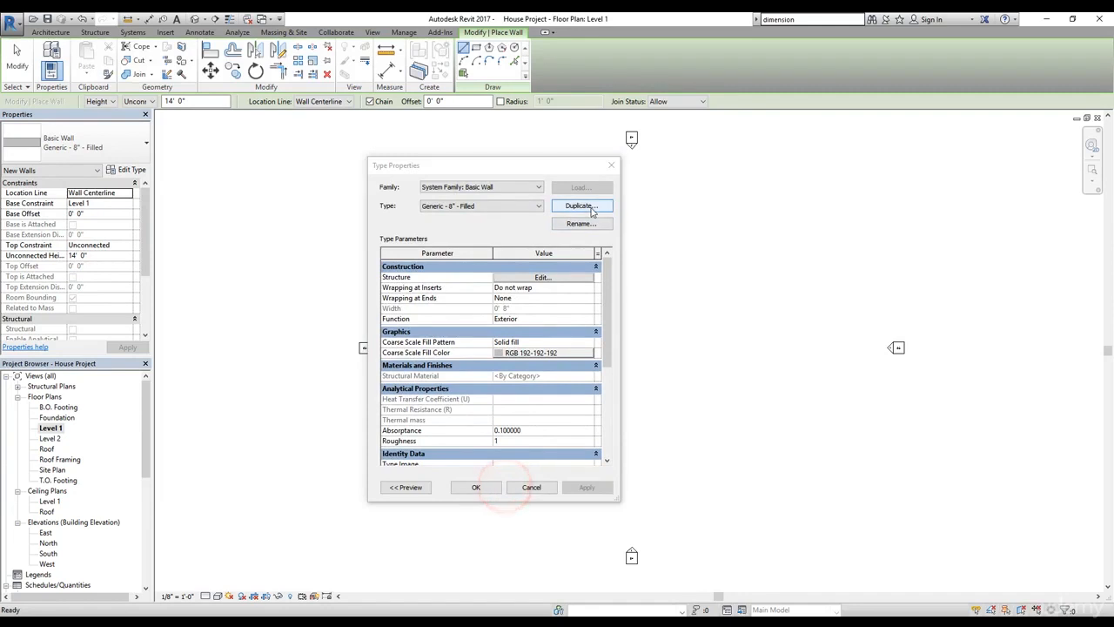
{"action": "left_click", "coordinate": [591, 208]}
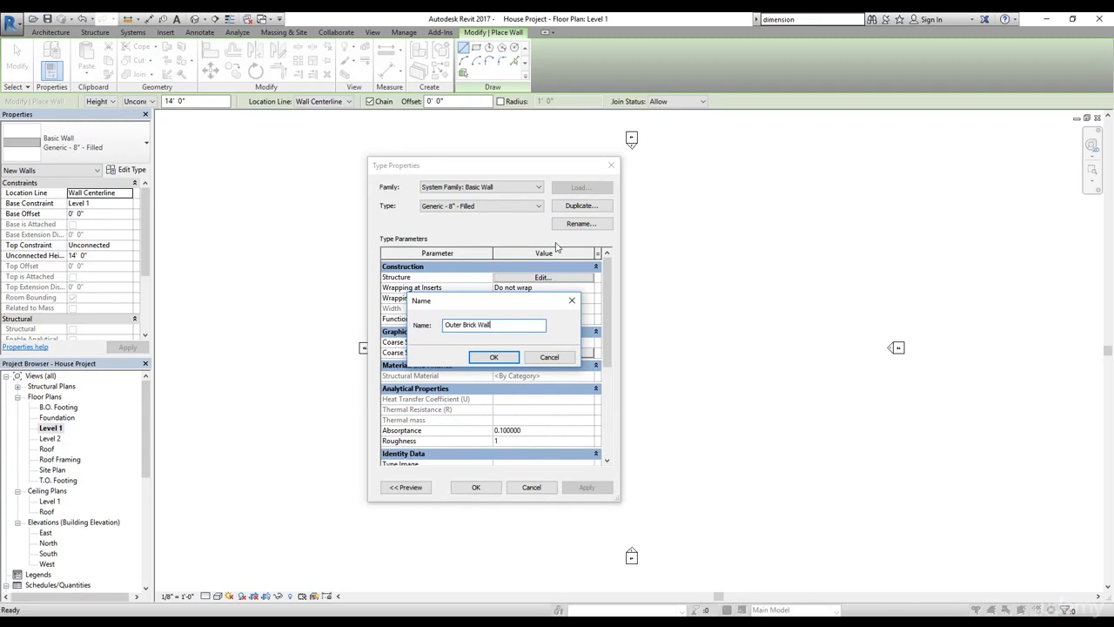
{"action": "left_click", "coordinate": [504, 358]}
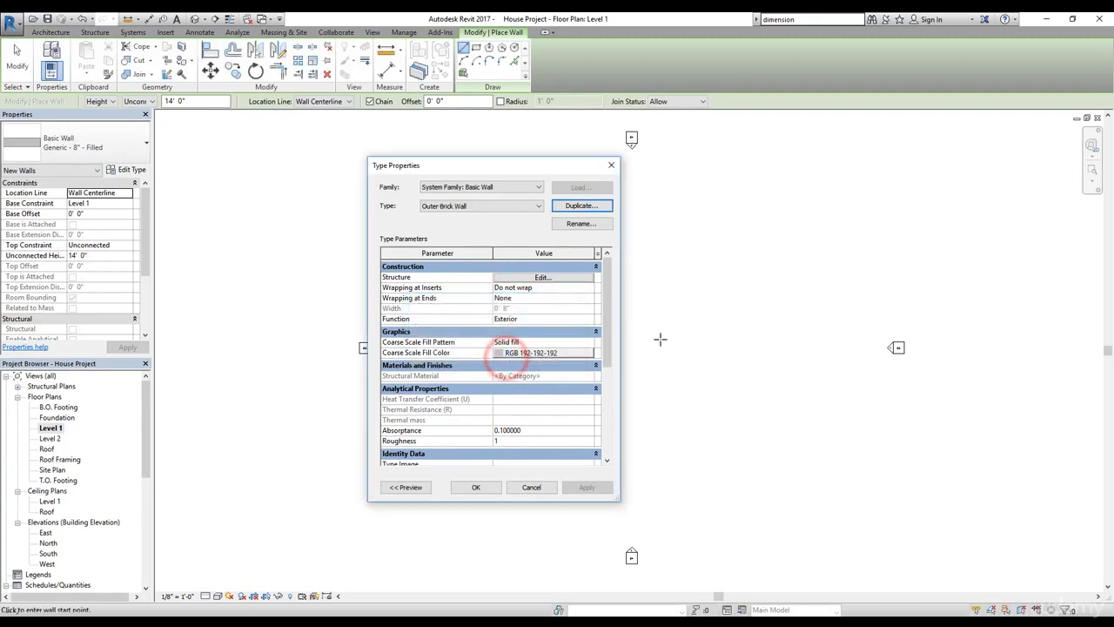
Set the thickness of the structure layer in the Outer Brick Wall assembly to 0' 9".
{"action": "left_click", "coordinate": [542, 278]}
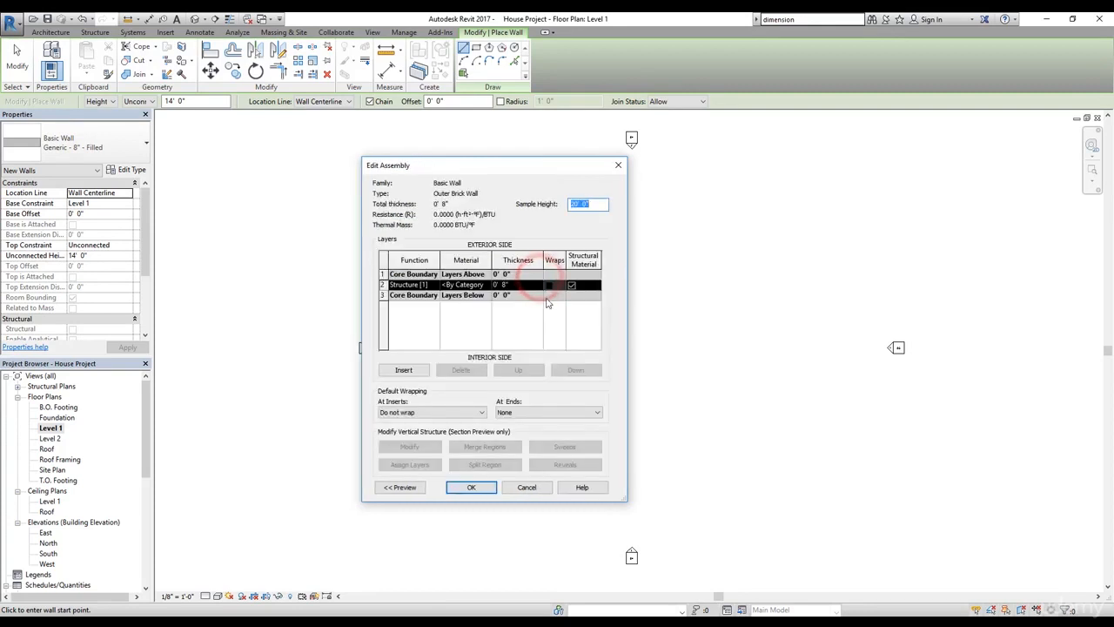
{"action": "left_click_drag", "start_coordinate": [625, 500], "coordinate": [856, 558]}
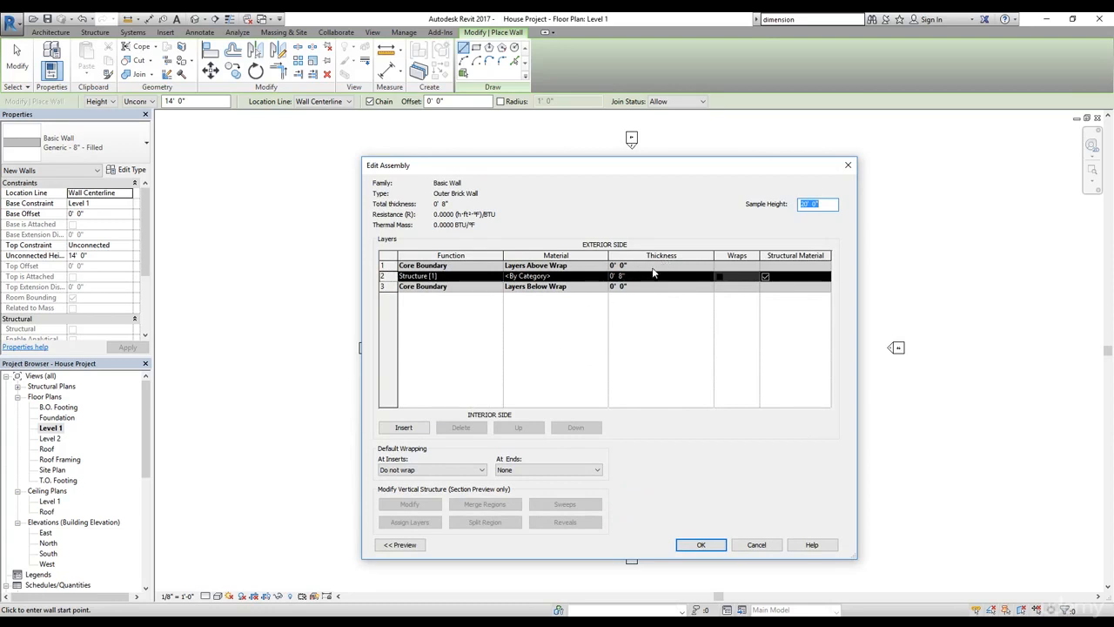
{"action": "left_click", "coordinate": [623, 276]}
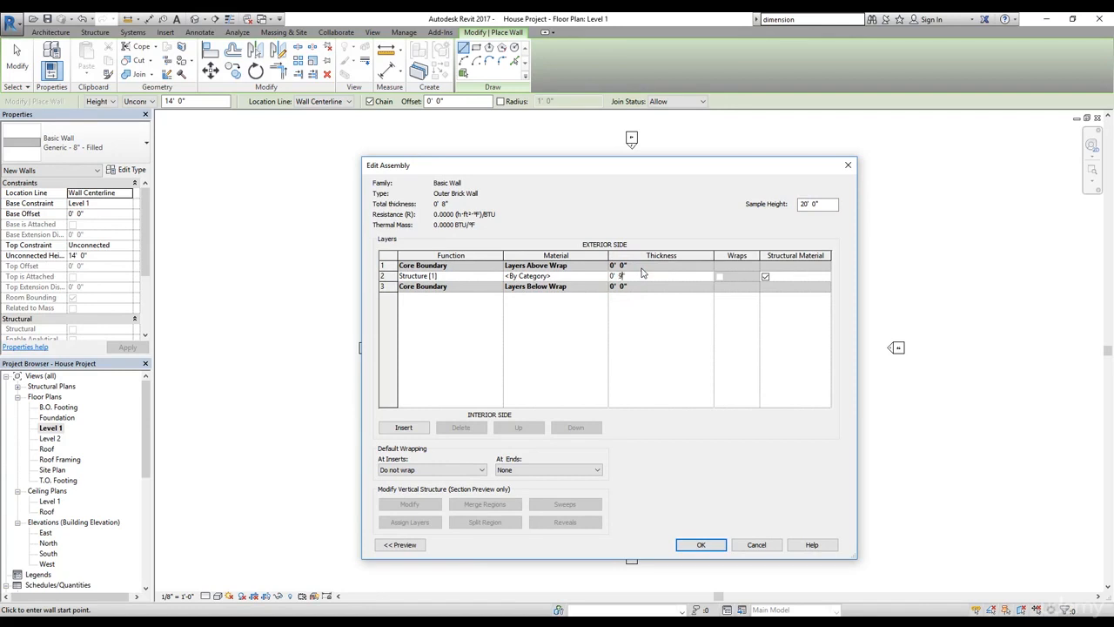
{"action": "left_click", "coordinate": [539, 327]}
Assign the Masonry - Brick material to the structure layer of Outer Brick Wall and accept the type changes.
{"action": "left_click", "coordinate": [548, 277]}
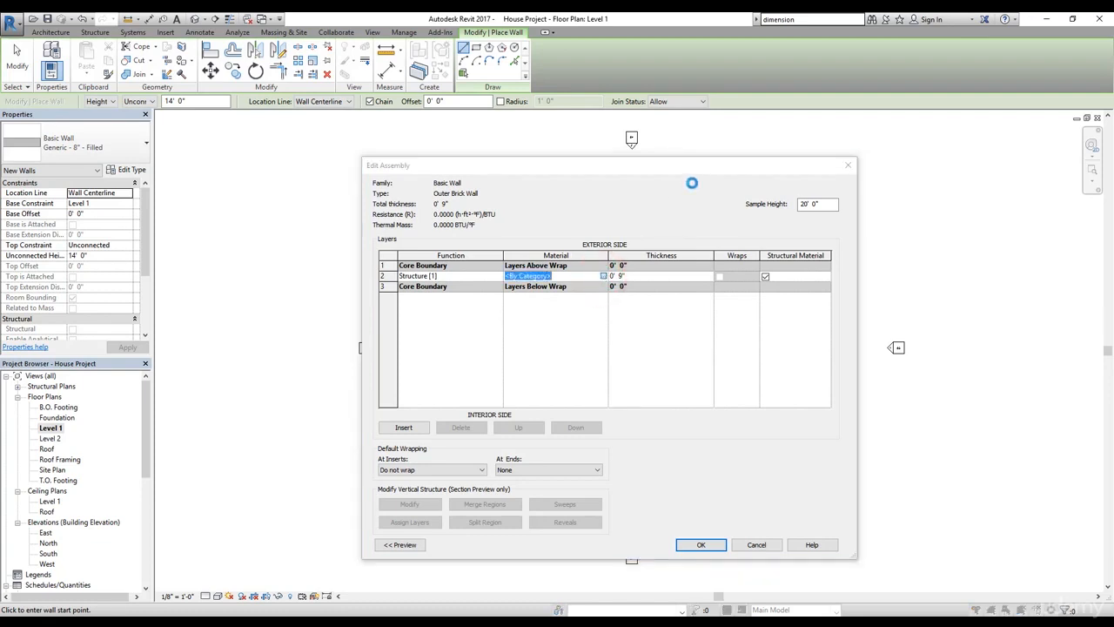
{"action": "left_click_drag", "start_coordinate": [597, 142], "coordinate": [591, 168]}
{"action": "left_click", "coordinate": [449, 193]}
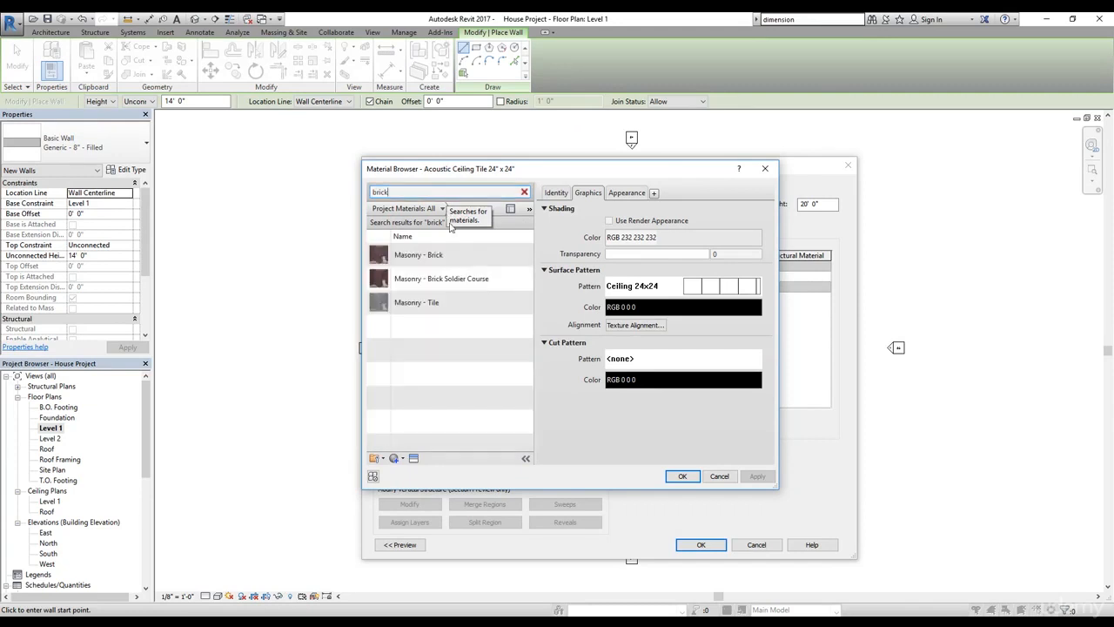
{"action": "left_click", "coordinate": [420, 258]}
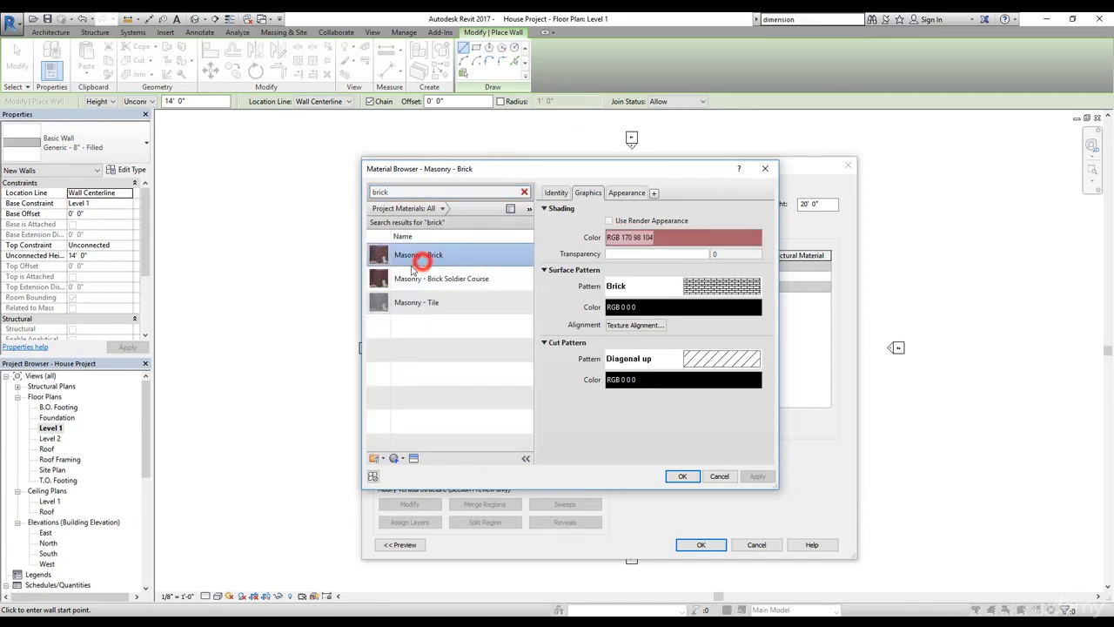
{"action": "double_click", "coordinate": [429, 259]}
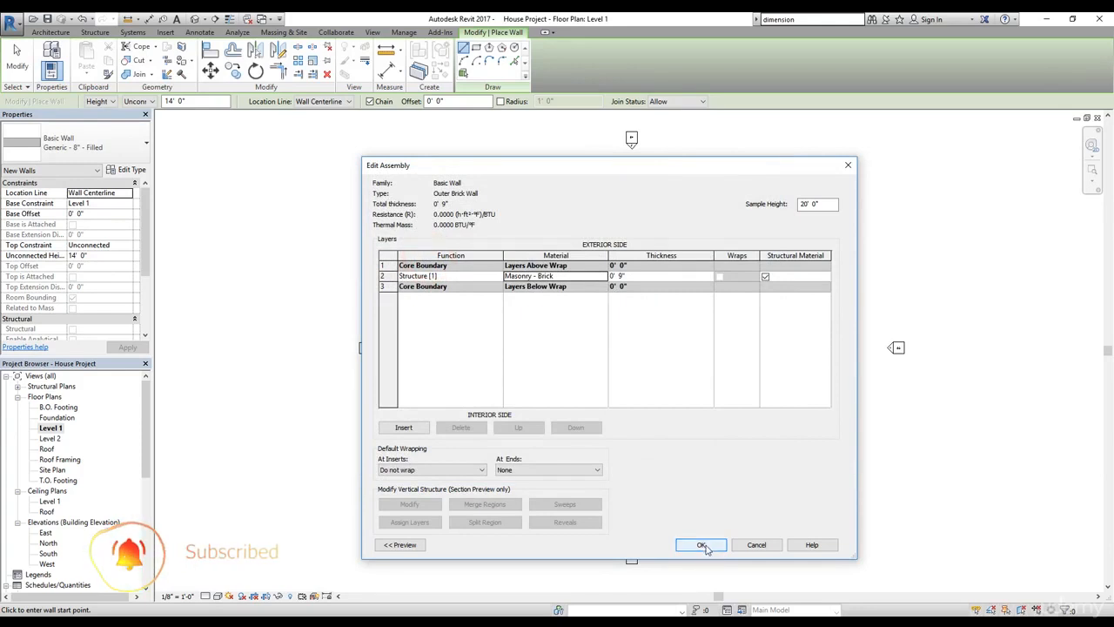
{"action": "left_click", "coordinate": [704, 545]}
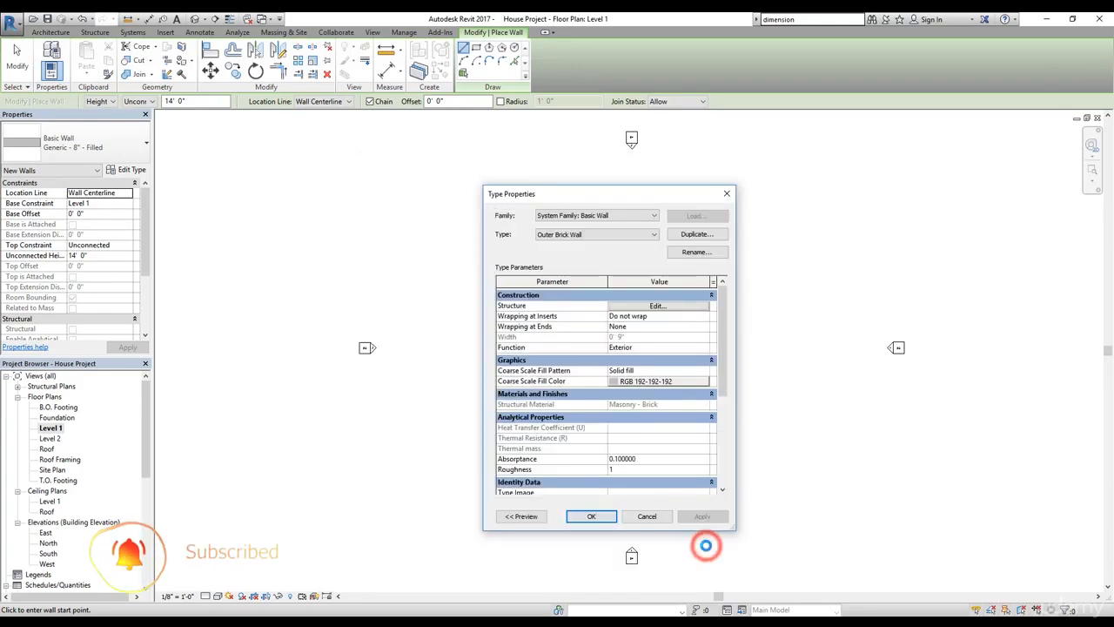
{"action": "left_click", "coordinate": [600, 518]}
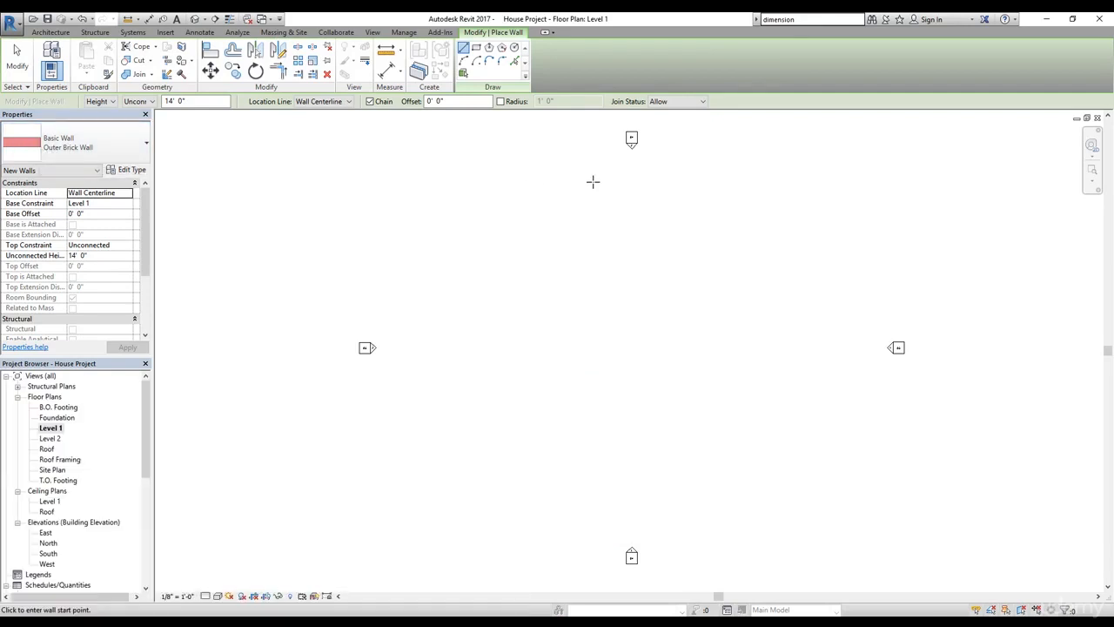
Draw two chained Outer Brick Wall segments between the elevation markers: a west wall running 70' north and a north wall running 70' east.
{"action": "left_click", "coordinate": [488, 423]}
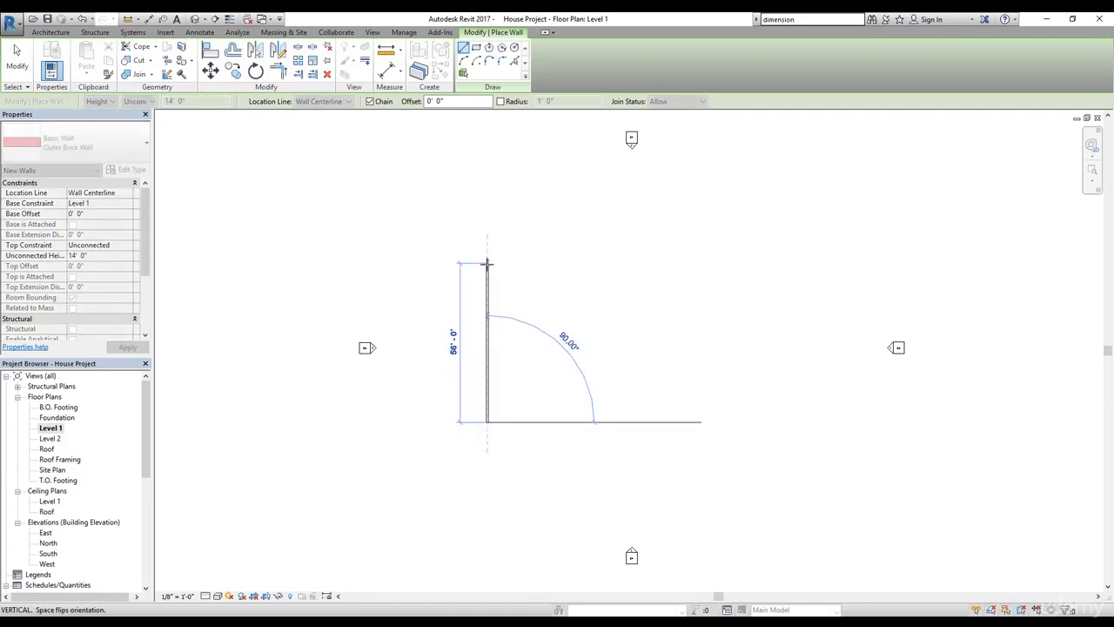
{"action": "type", "text": "70"}
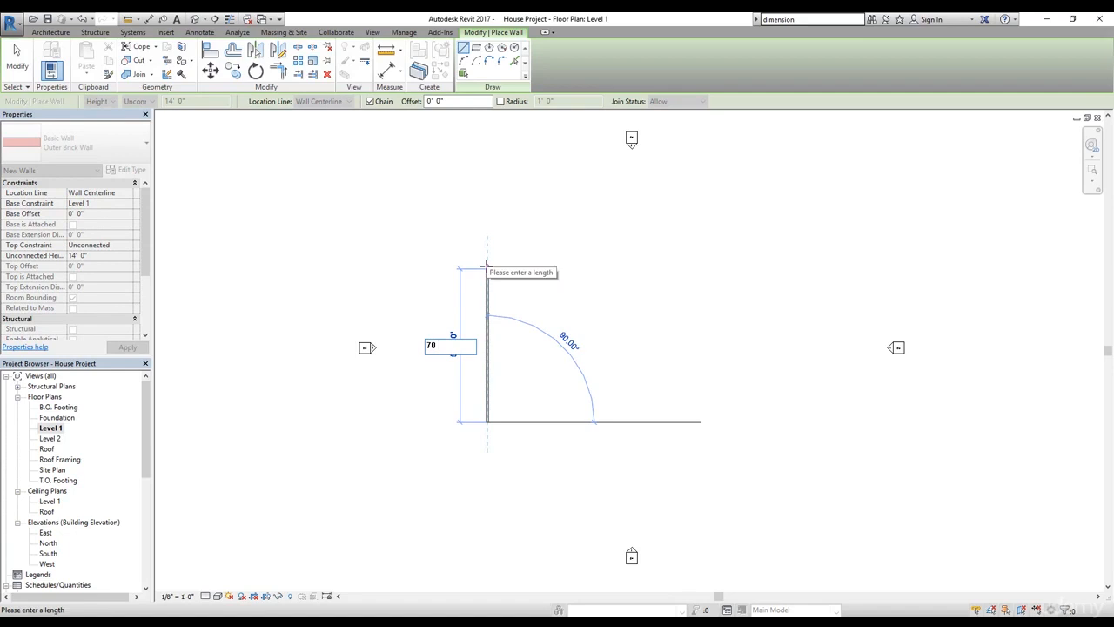
{"action": "key", "text": "Return"}
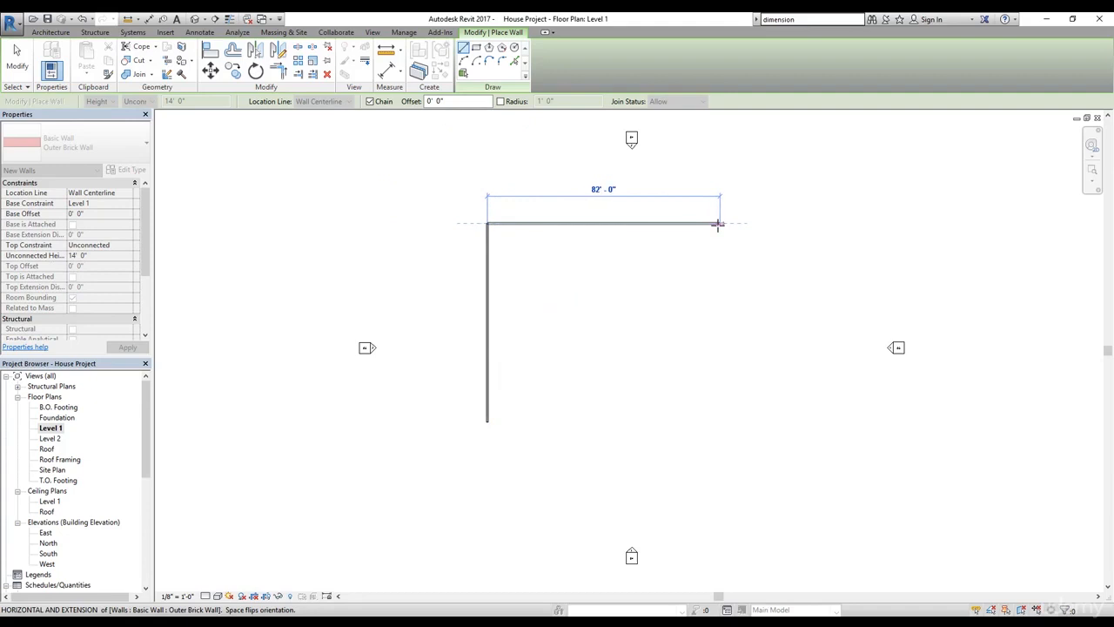
{"action": "type", "text": "70"}
{"action": "key", "text": "Return"}
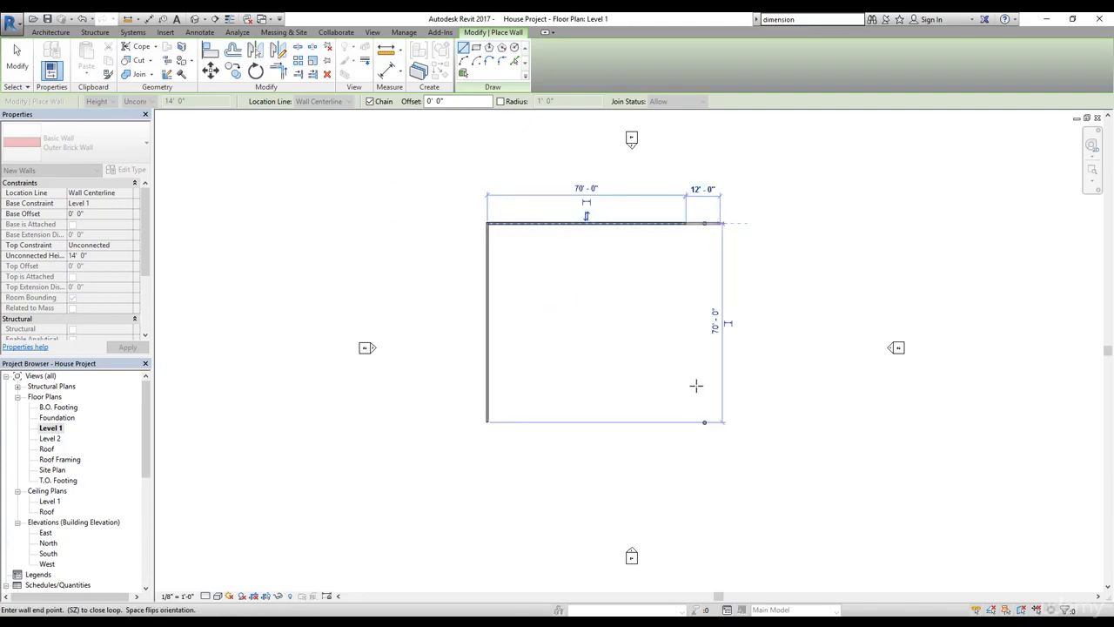
{"action": "type", "text": "70"}
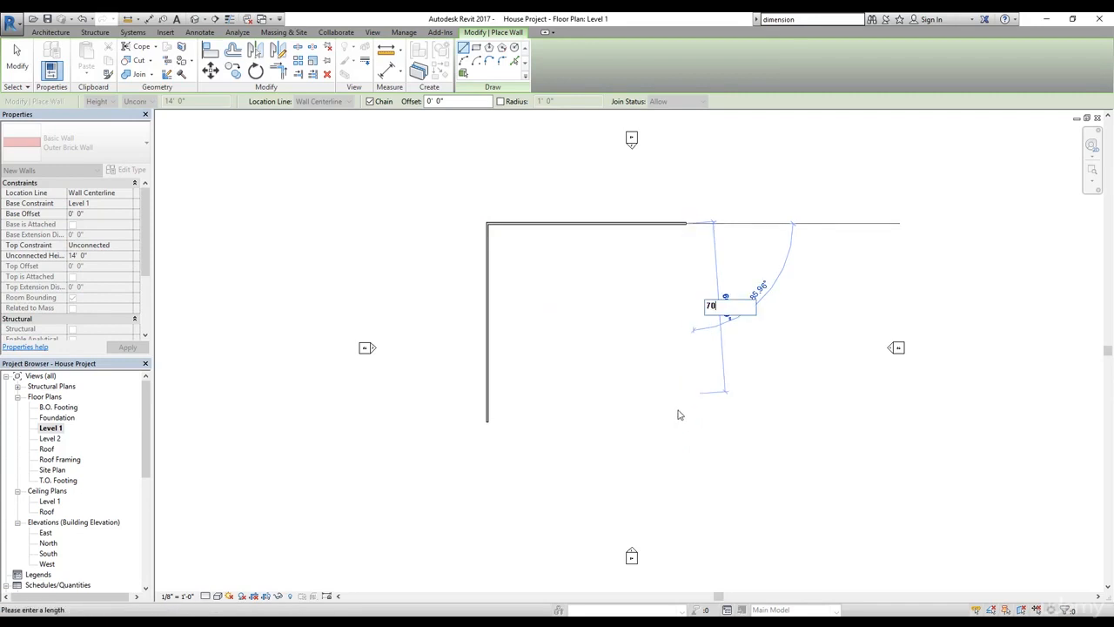
{"action": "key", "text": "Escape"}
{"action": "key", "text": "Escape"}
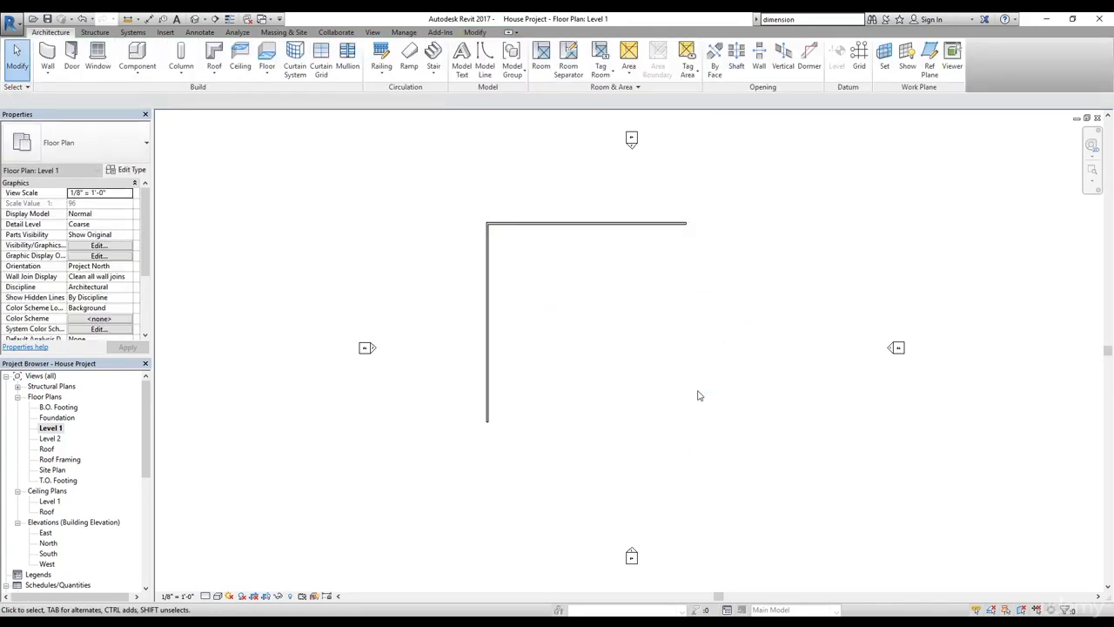
Draw the 70' east and south walls from the north wall's free end, closing the square at the west wall's lower end.
{"action": "left_click", "coordinate": [48, 53]}
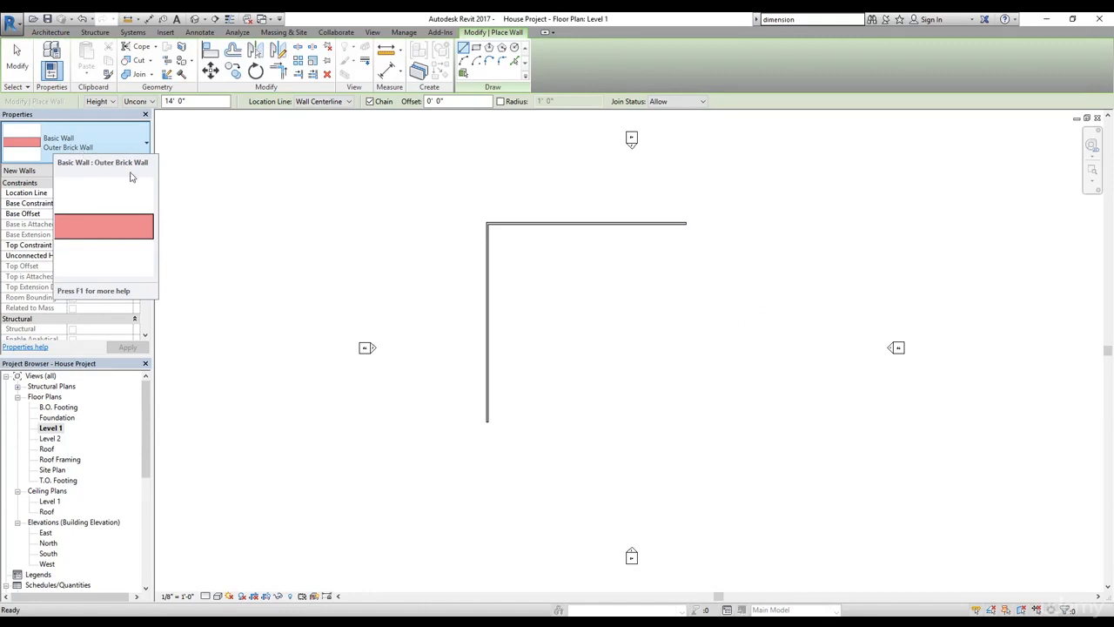
{"action": "left_click", "coordinate": [687, 222]}
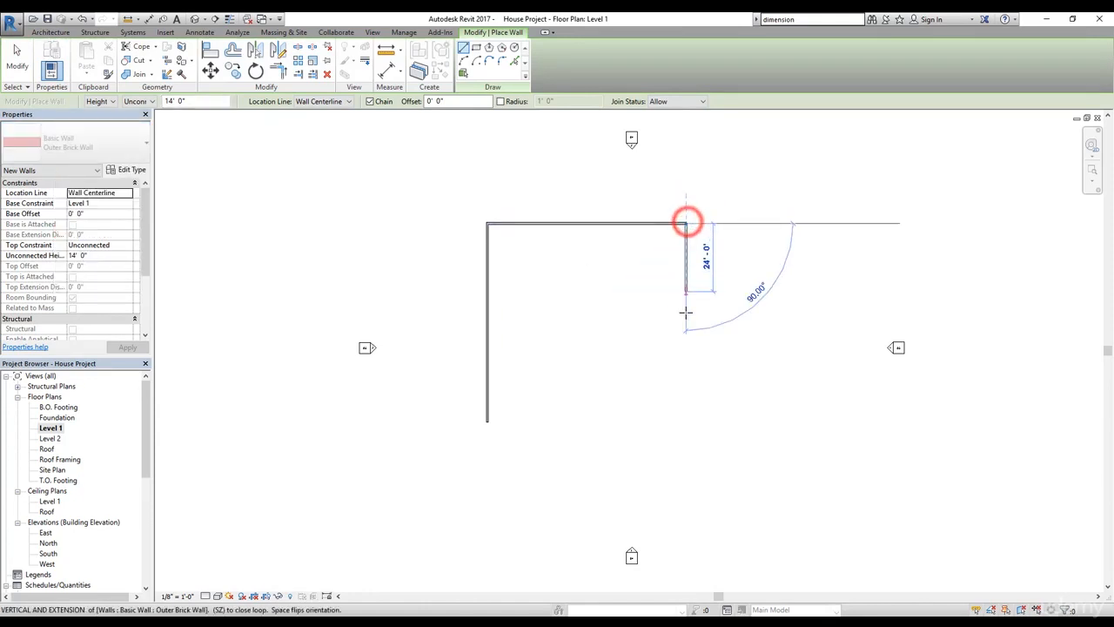
{"action": "left_click", "coordinate": [685, 423]}
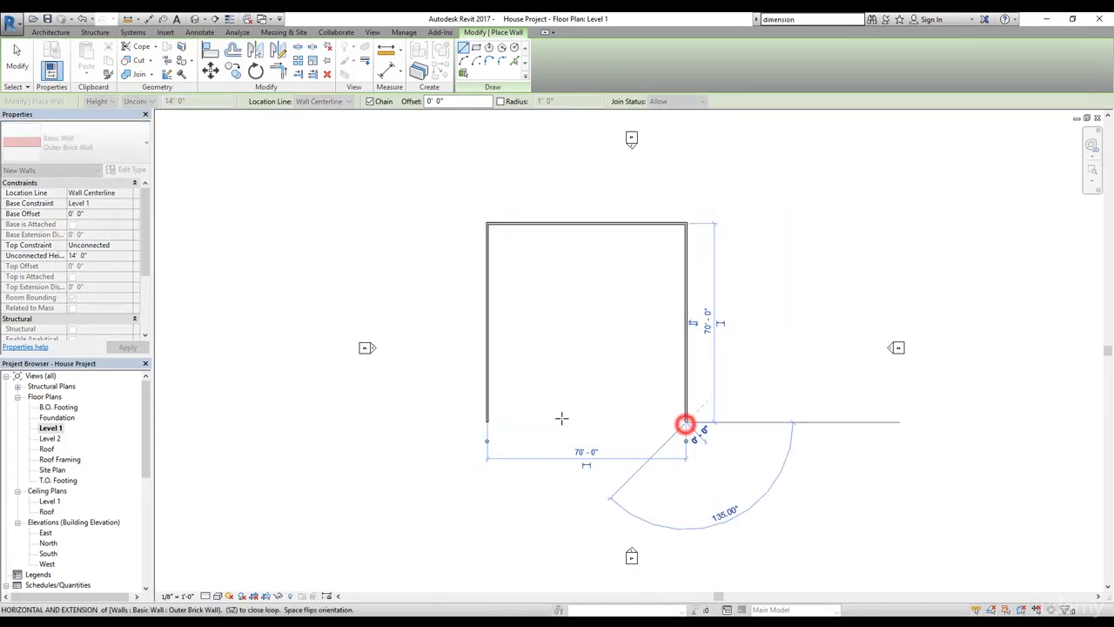
{"action": "left_click", "coordinate": [487, 423]}
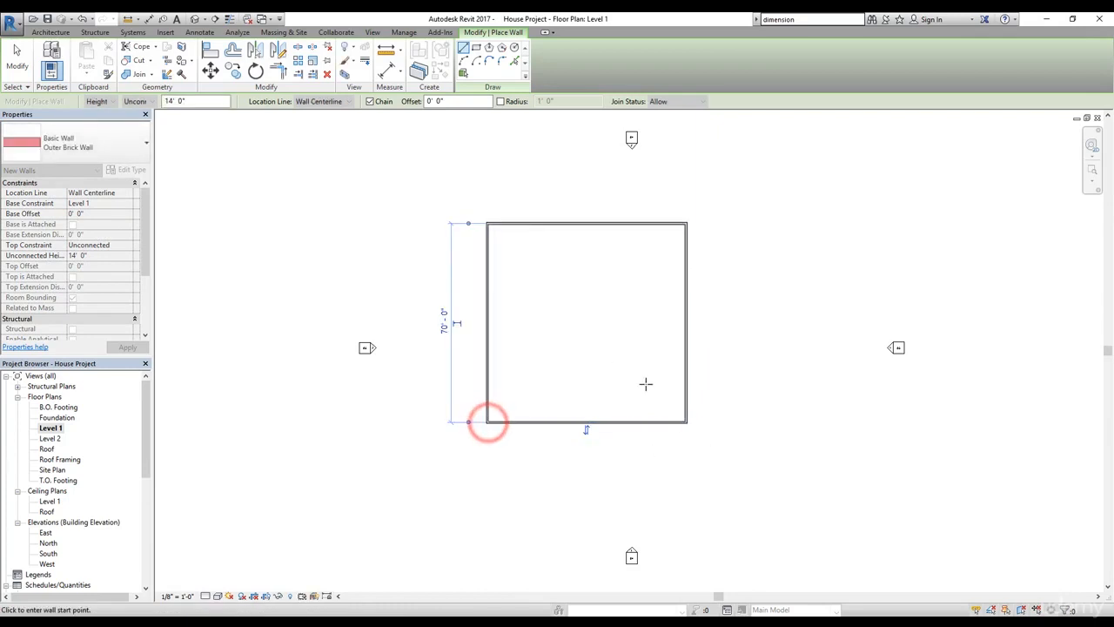
{"action": "scroll", "coordinate": [612, 361], "scroll_direction": "up", "scroll_amount": 4}
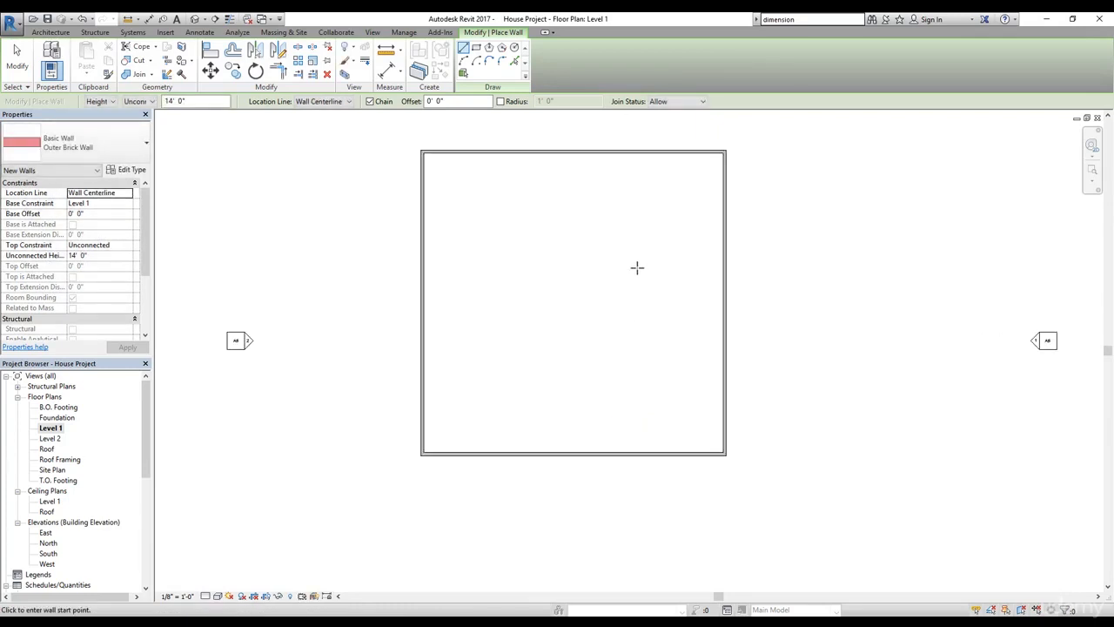
End wall placement and inspect the temporary dimension from the west wall to the east wall.
{"action": "scroll", "coordinate": [658, 357], "scroll_direction": "up", "scroll_amount": 1}
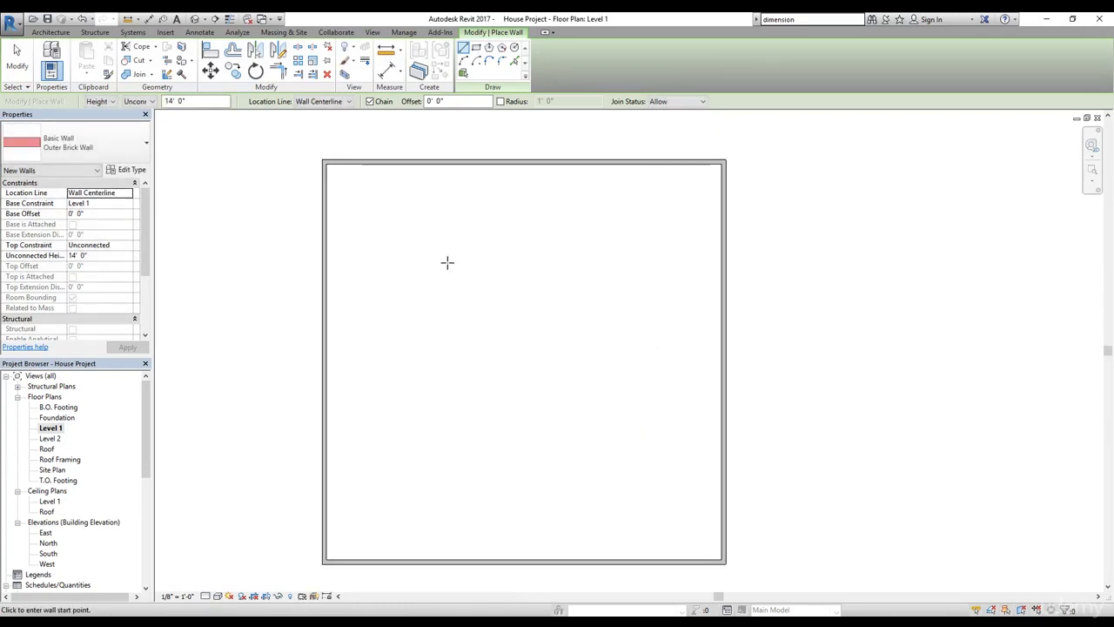
{"action": "key", "text": "Escape"}
{"action": "key", "text": "Escape"}
{"action": "left_click", "coordinate": [324, 191]}
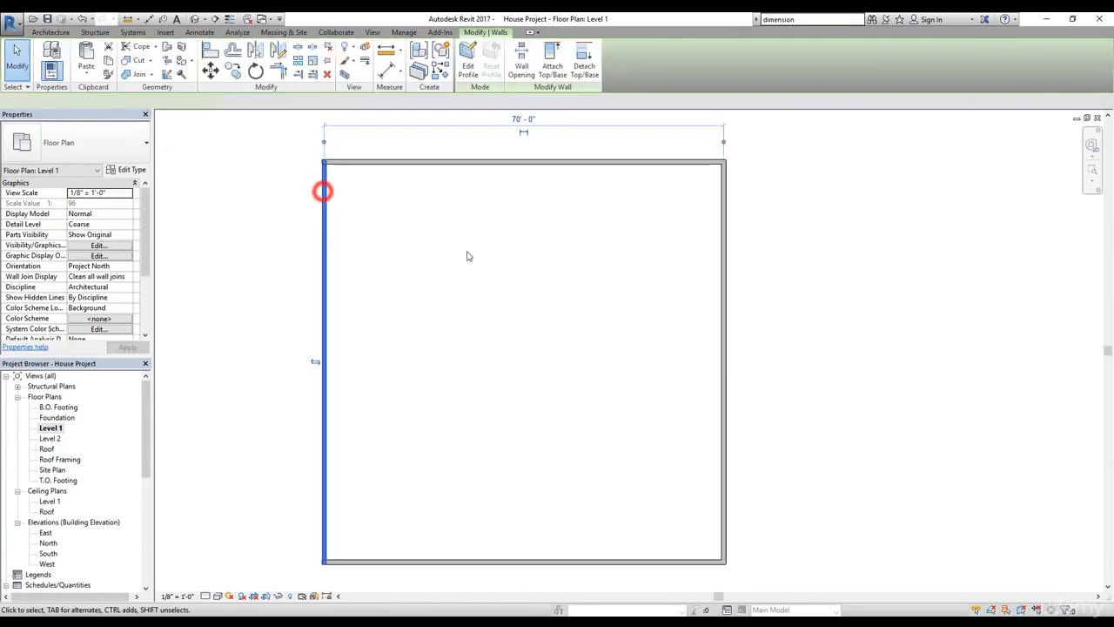
{"action": "left_click", "coordinate": [436, 130]}
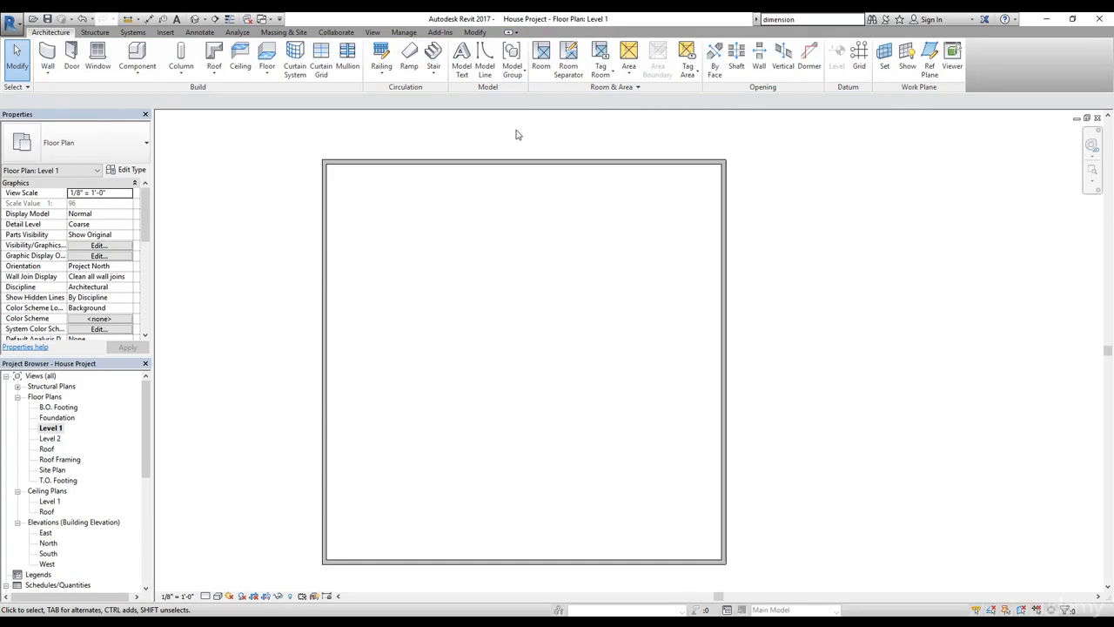
Measure the overall outside width of the square from the northwest outer corner to the northeast outer corner.
{"action": "left_click", "coordinate": [475, 32]}
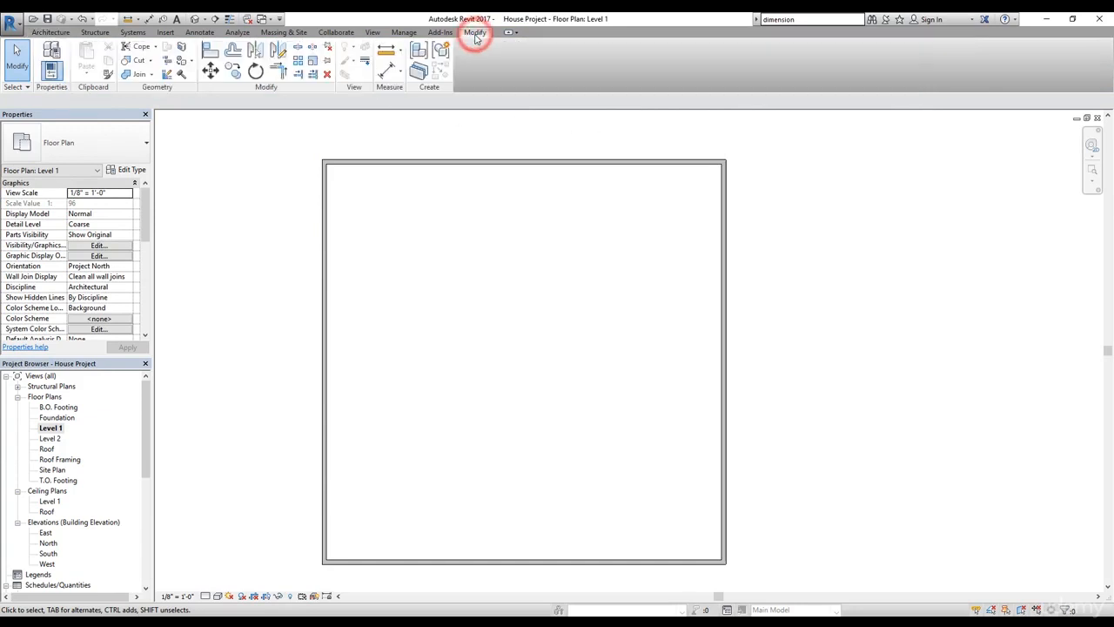
{"action": "left_click", "coordinate": [387, 53]}
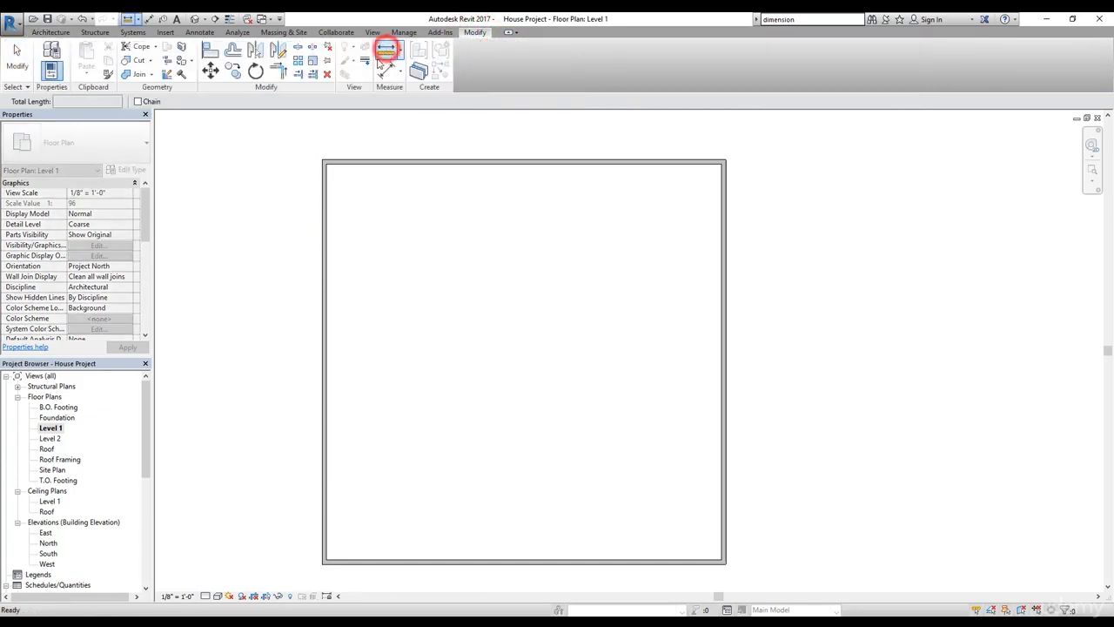
{"action": "left_click", "coordinate": [320, 159]}
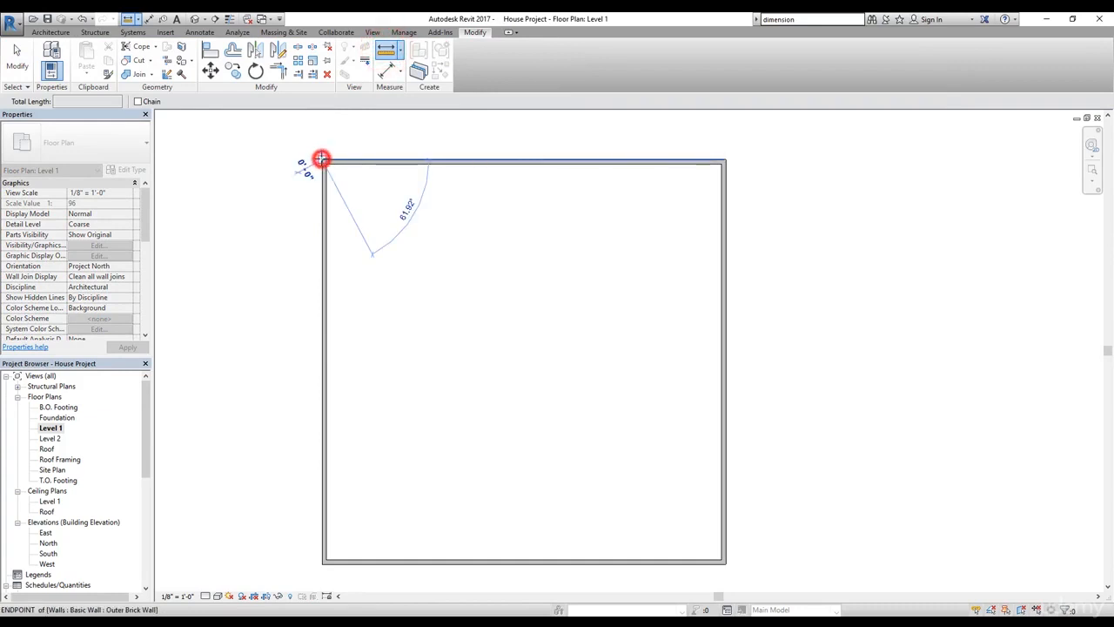
{"action": "left_click", "coordinate": [728, 158]}
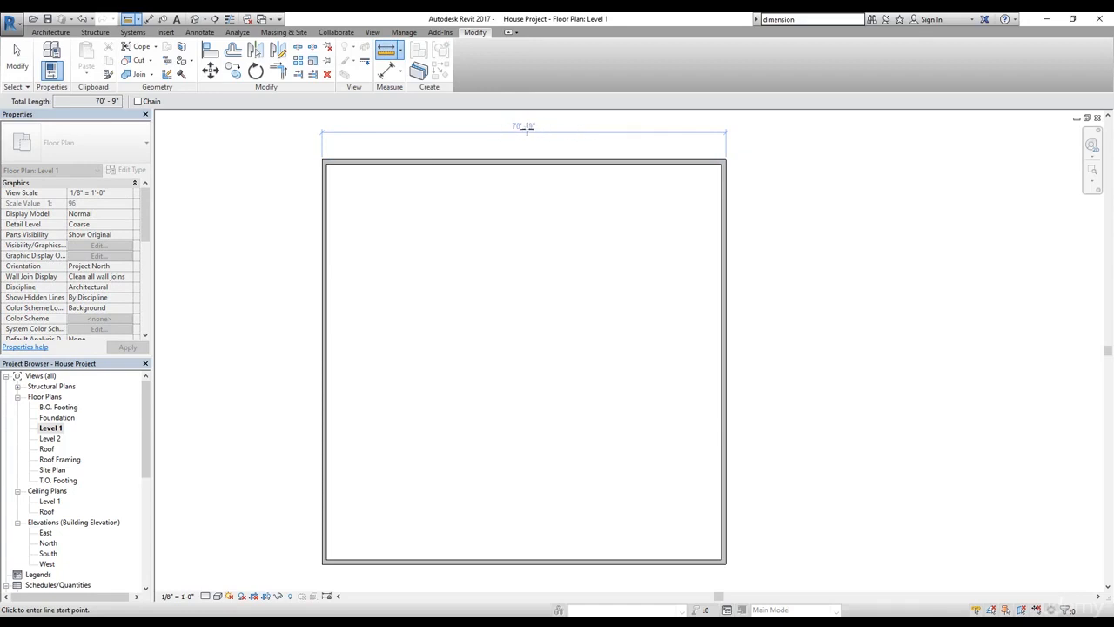
{"action": "key", "text": "Escape"}
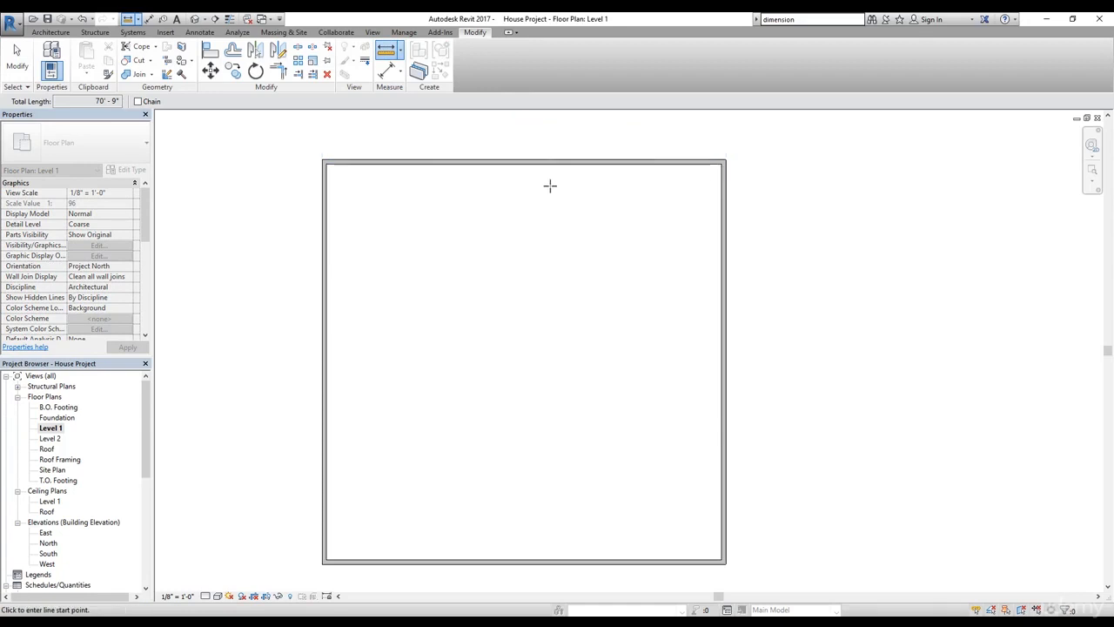
{"action": "left_click", "coordinate": [18, 61]}
Set the location line for new Outer Brick Wall segments to Finish Face: Exterior, without placing any wall.
{"action": "left_click", "coordinate": [51, 32]}
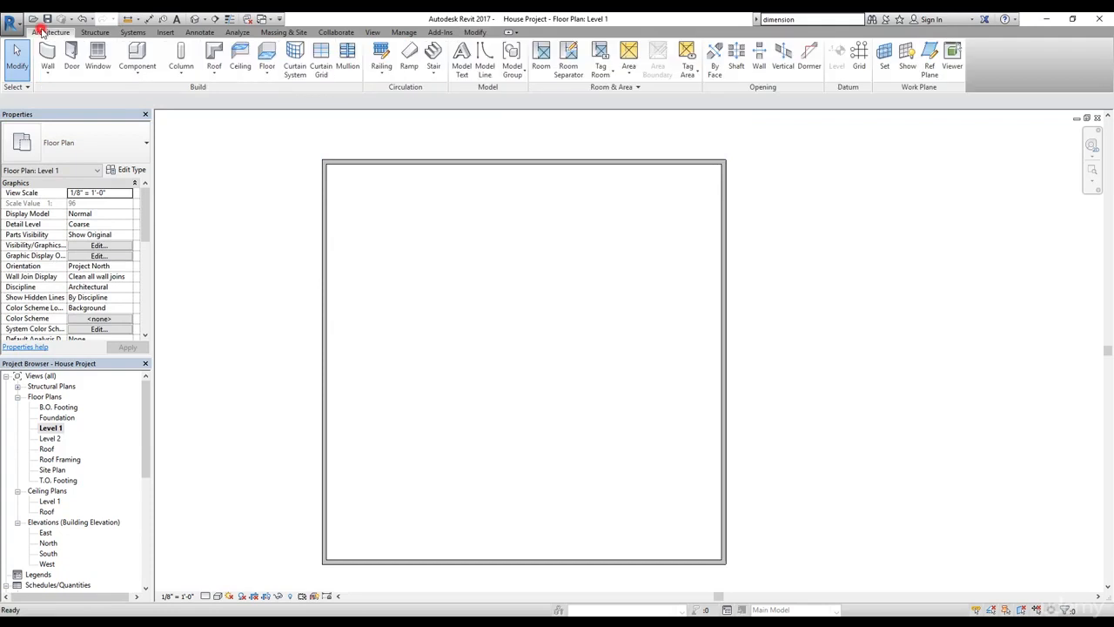
{"action": "left_click", "coordinate": [49, 56]}
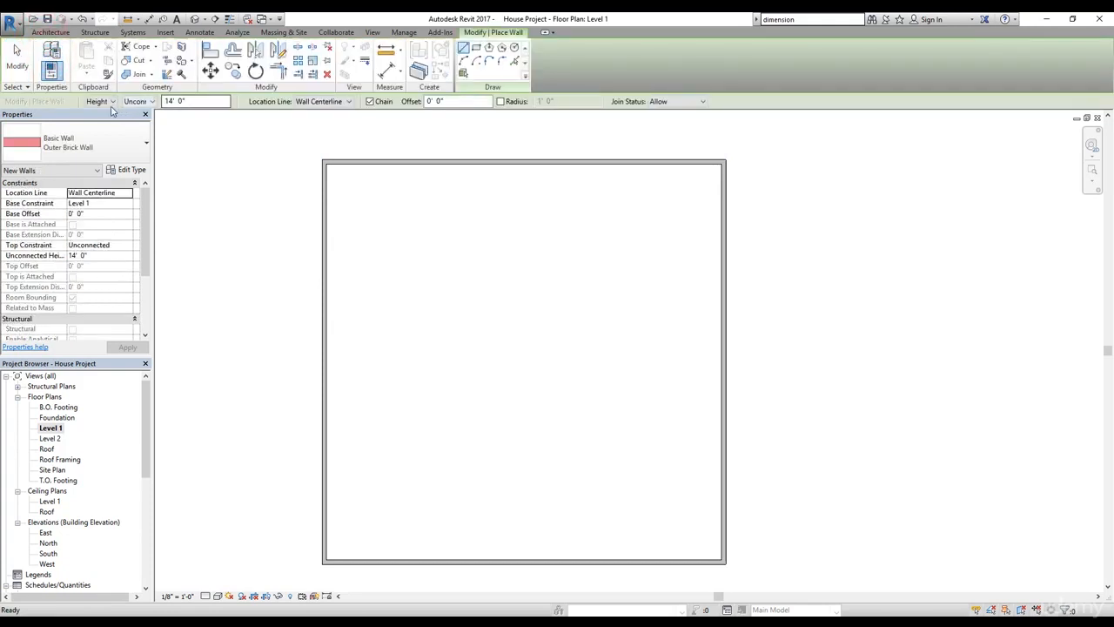
{"action": "left_click", "coordinate": [322, 102]}
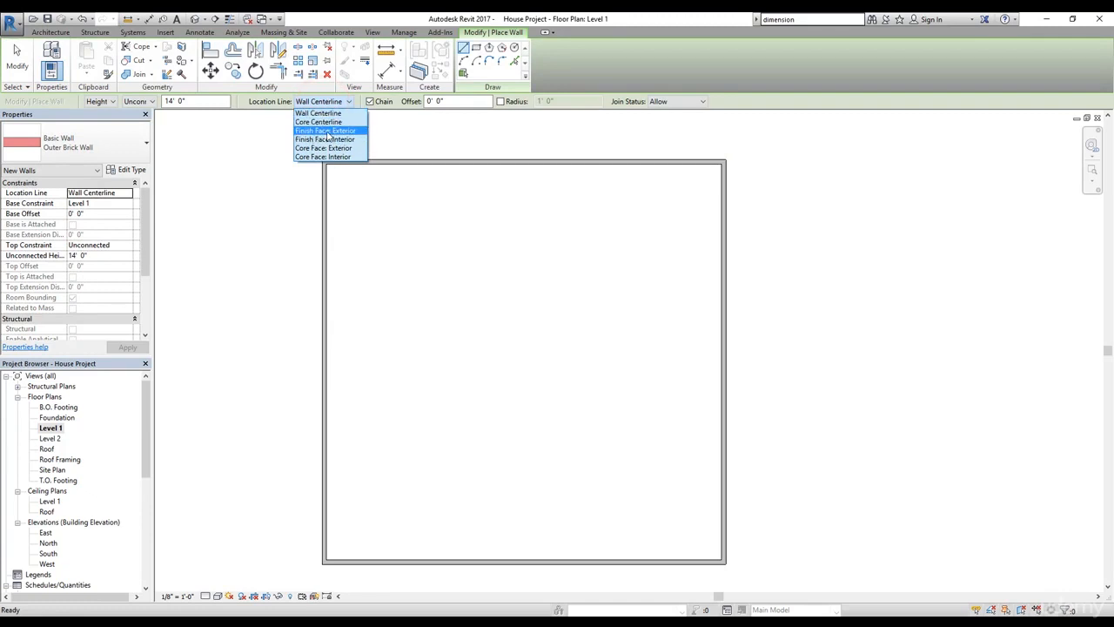
{"action": "left_click", "coordinate": [326, 130]}
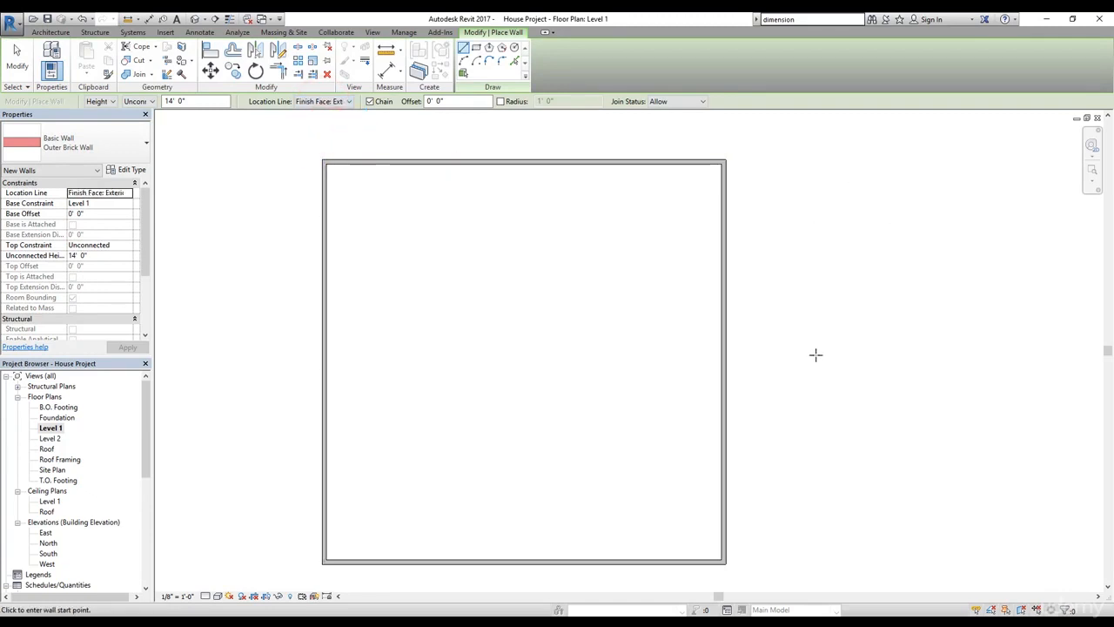
{"action": "left_click", "coordinate": [320, 102]}
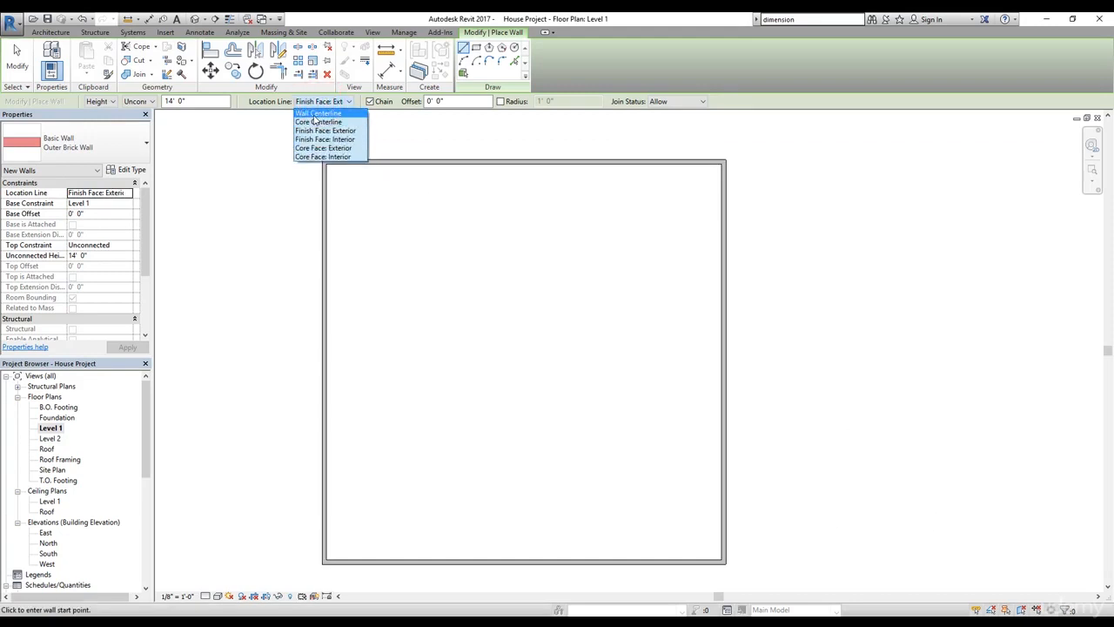
{"action": "key", "text": "Escape"}
{"action": "key", "text": "Escape"}
{"action": "key", "text": "Escape"}
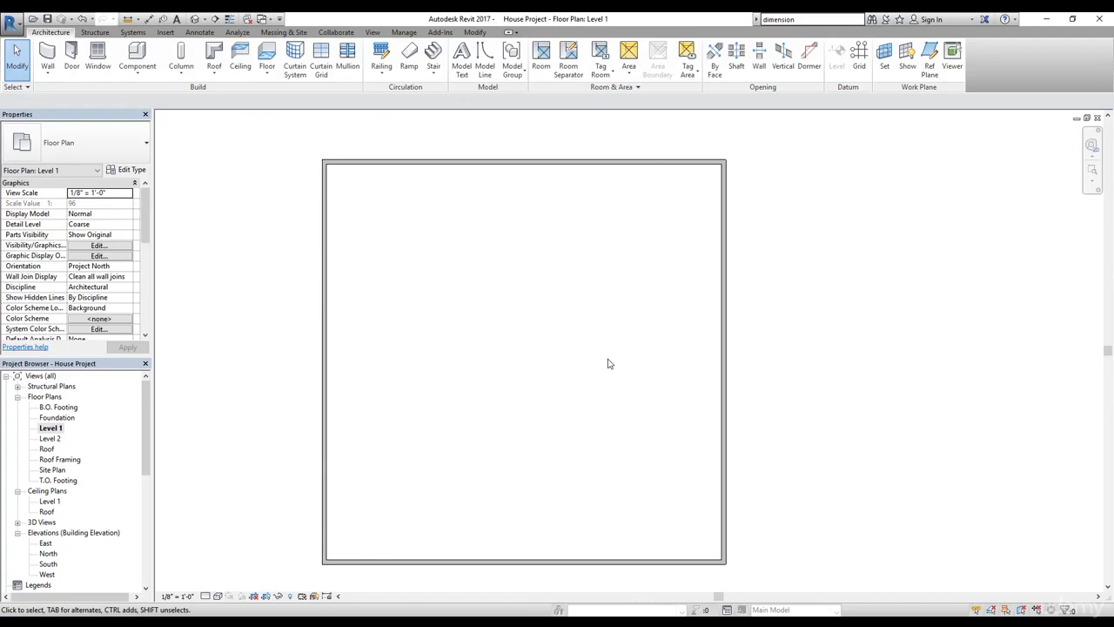
Select the east wall and shift its temporary dimension's witness lines to the outer faces of the west and east walls.
{"action": "left_click", "coordinate": [724, 296]}
{"action": "middle_click_drag", "start_coordinate": [647, 405], "coordinate": [654, 284]}
{"action": "left_click", "coordinate": [537, 473]}
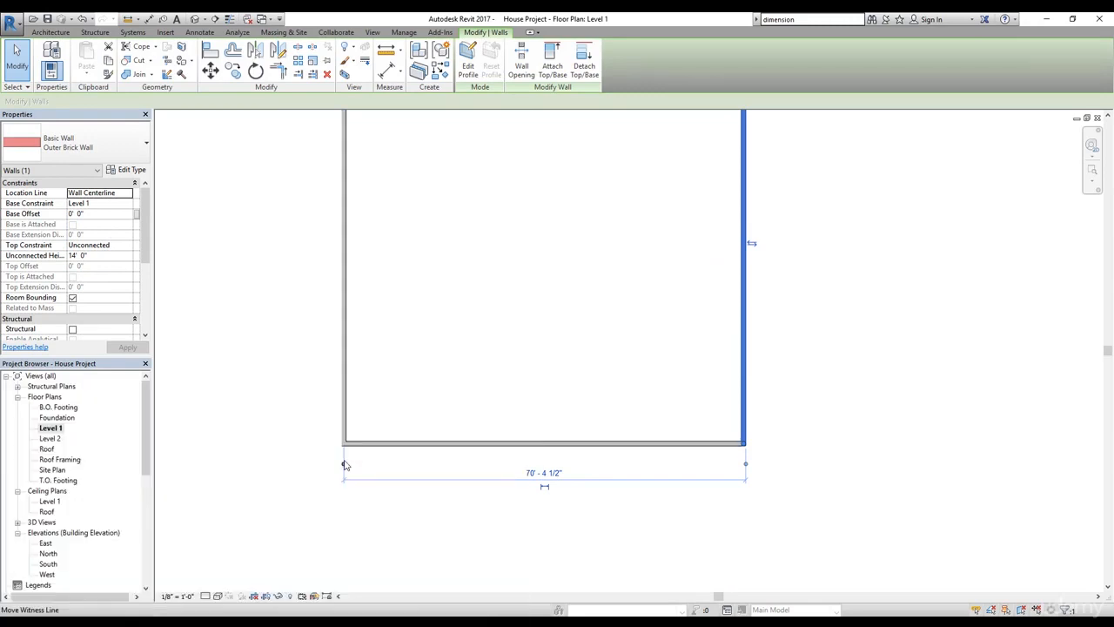
{"action": "left_click", "coordinate": [345, 467]}
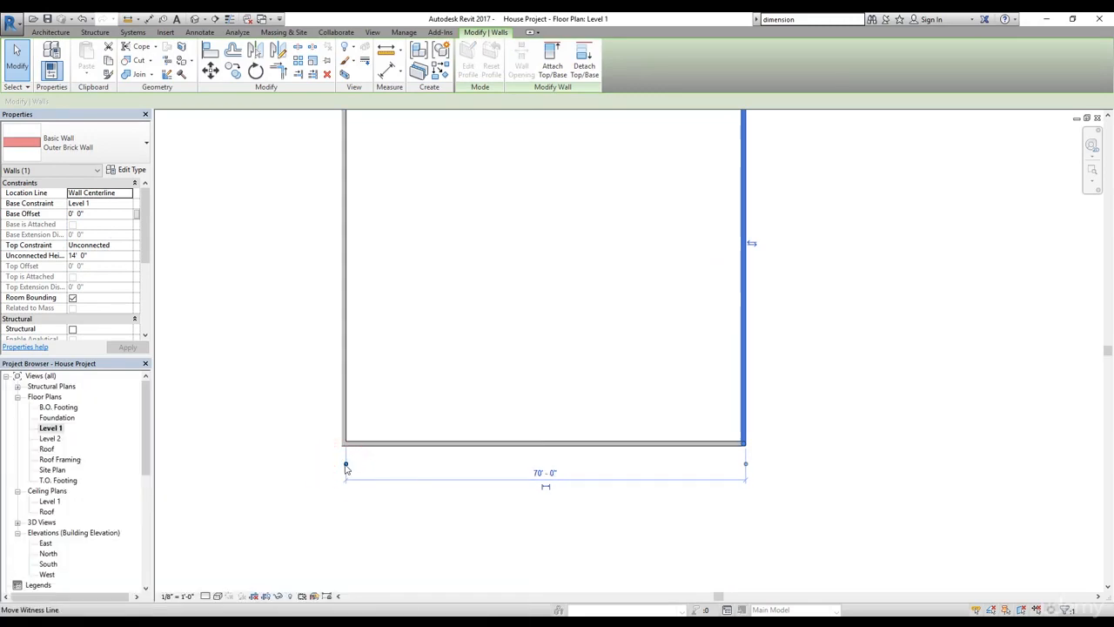
{"action": "left_click", "coordinate": [345, 466]}
{"action": "left_click", "coordinate": [345, 466]}
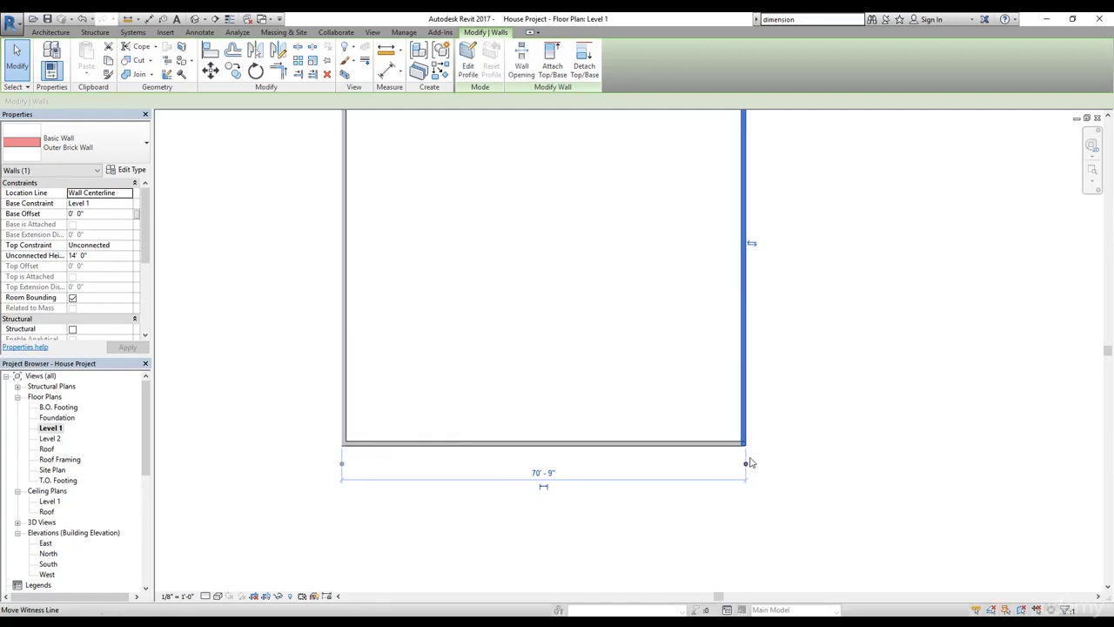
{"action": "left_click", "coordinate": [744, 464]}
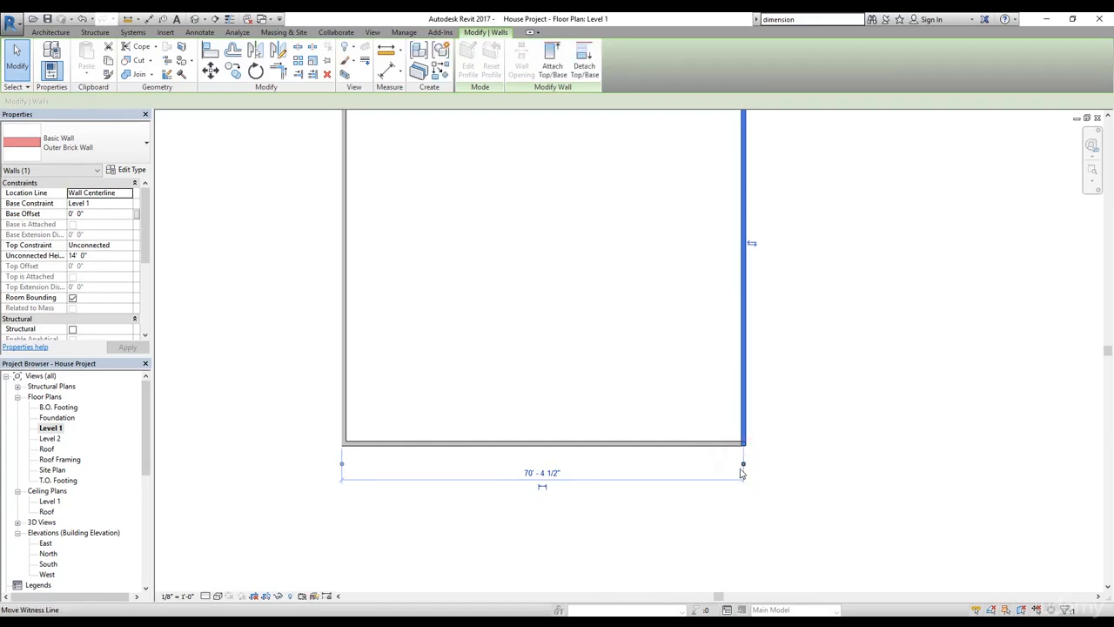
{"action": "left_click", "coordinate": [743, 464]}
{"action": "left_click", "coordinate": [743, 465]}
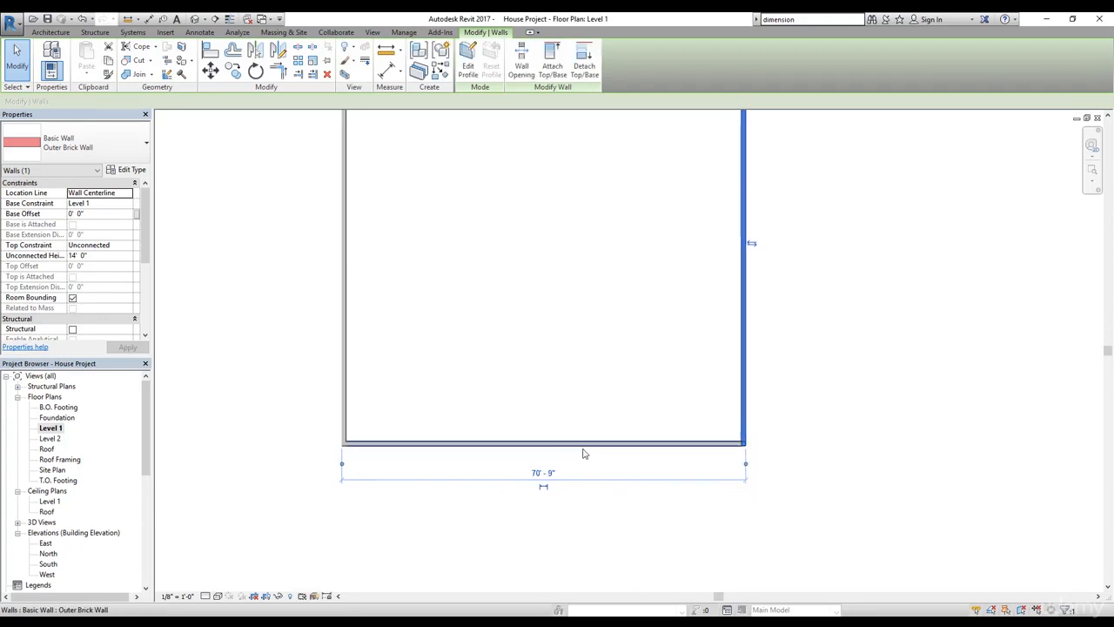
Set the outside distance between the west and east walls to 70', moving the east wall.
{"action": "left_click", "coordinate": [543, 474]}
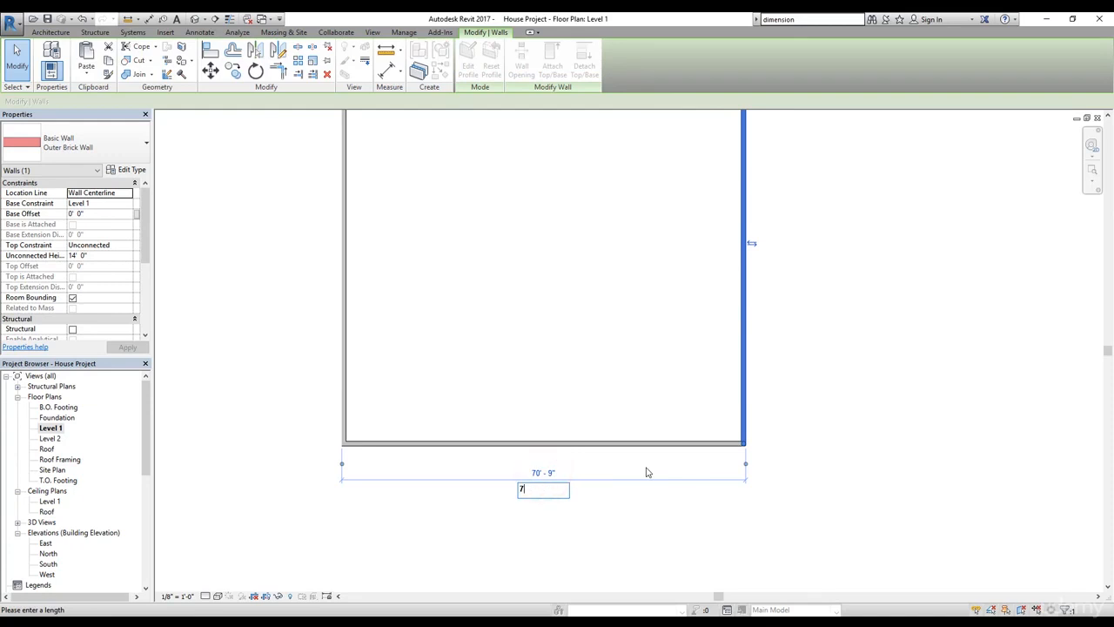
{"action": "key", "text": "Return"}
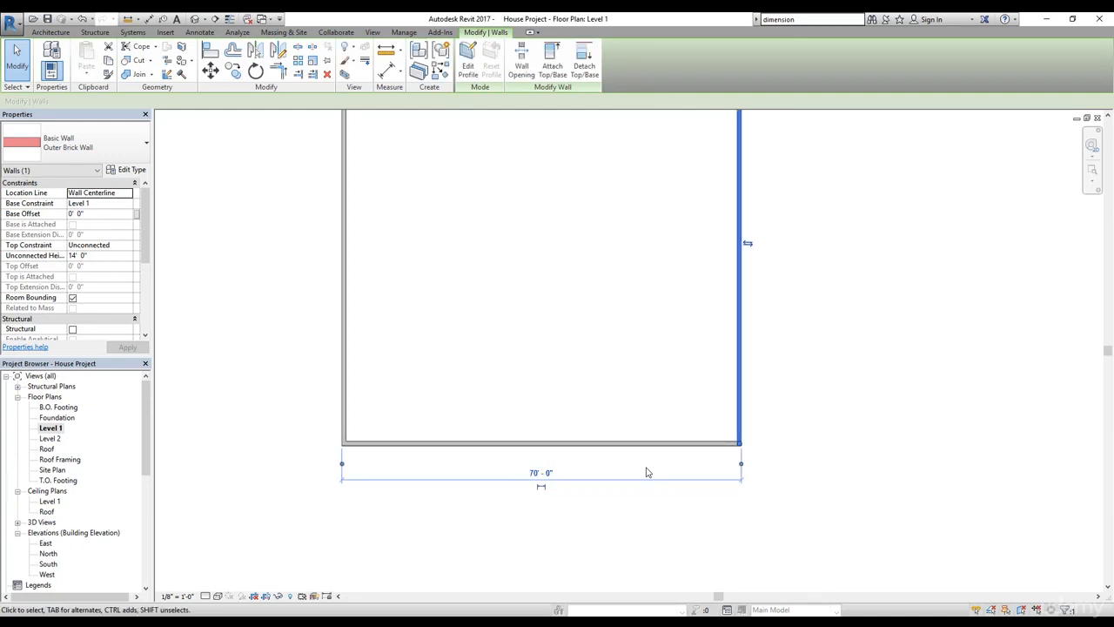
{"action": "left_click", "coordinate": [877, 413]}
Try to shift the witness lines of the south wall's temporary dimension to the outer faces of the south and north walls.
{"action": "left_click", "coordinate": [572, 444]}
{"action": "middle_click_drag", "start_coordinate": [560, 322], "coordinate": [583, 375]}
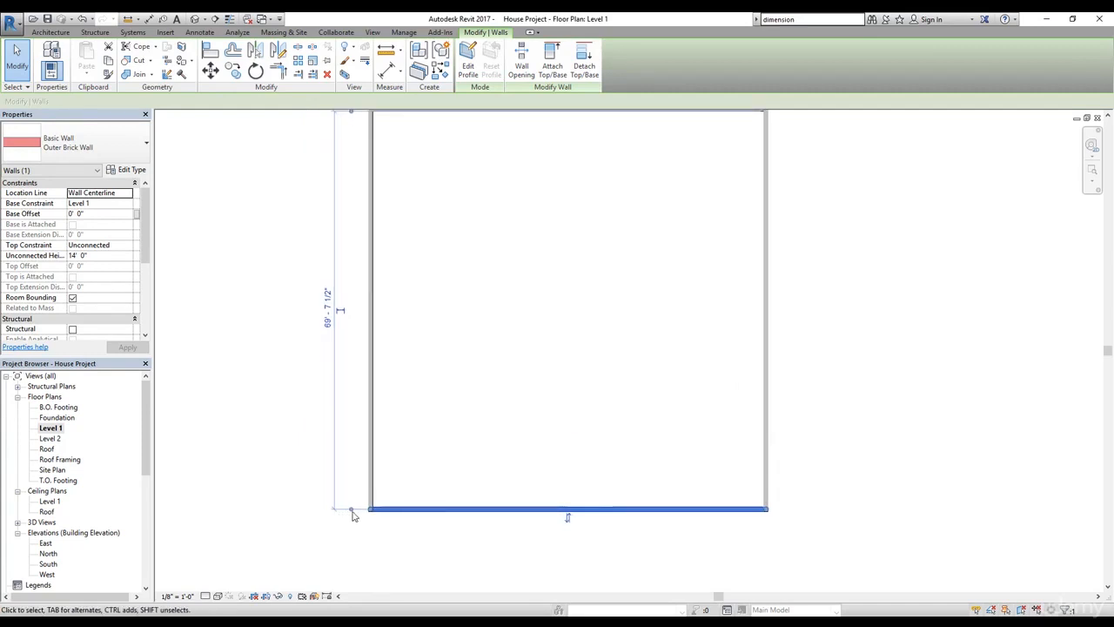
{"action": "left_click_drag", "start_coordinate": [353, 514], "coordinate": [351, 509]}
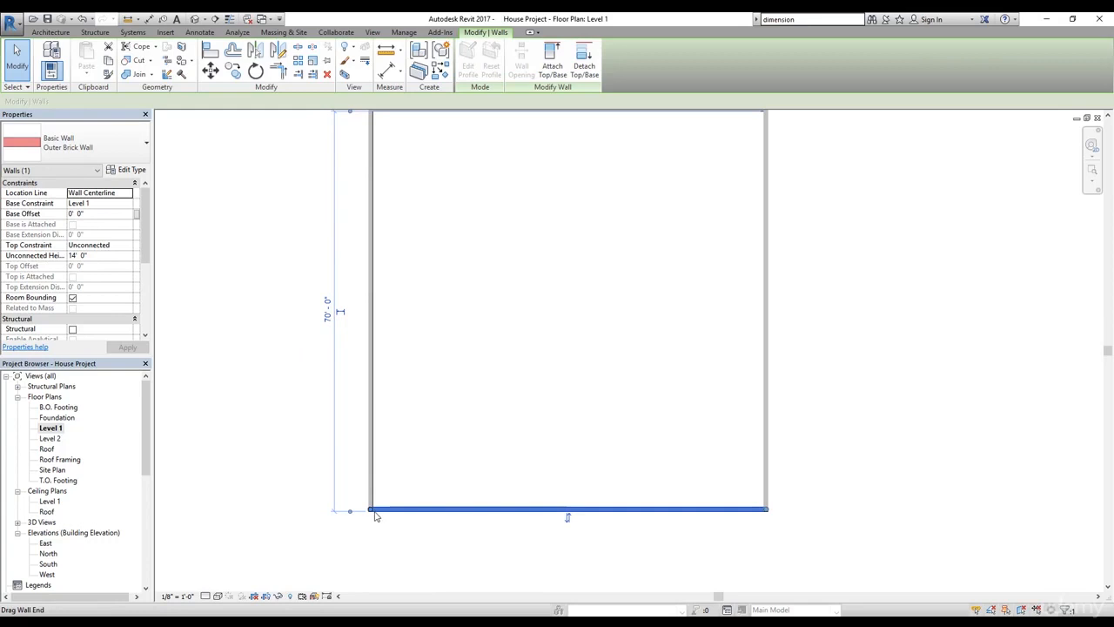
{"action": "scroll", "coordinate": [398, 308], "scroll_direction": "down", "scroll_amount": 1}
{"action": "middle_click_drag", "start_coordinate": [407, 342], "coordinate": [423, 456]}
{"action": "scroll", "coordinate": [377, 246], "scroll_direction": "up", "scroll_amount": 3}
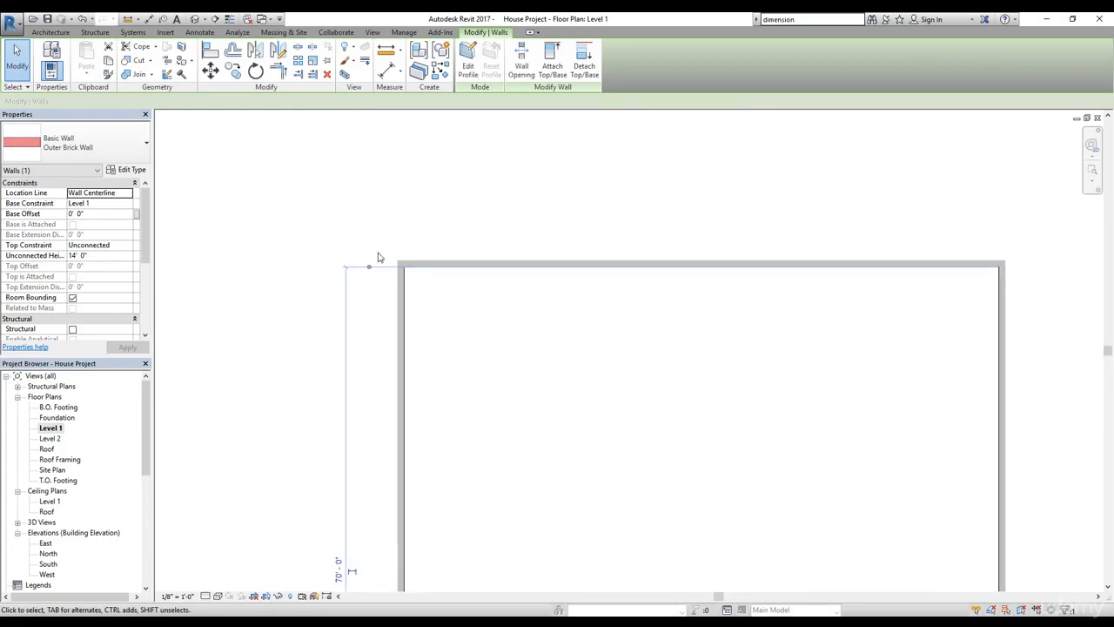
{"action": "left_click", "coordinate": [371, 265]}
{"action": "left_click", "coordinate": [370, 266]}
{"action": "left_click", "coordinate": [370, 266]}
{"action": "left_click", "coordinate": [370, 266]}
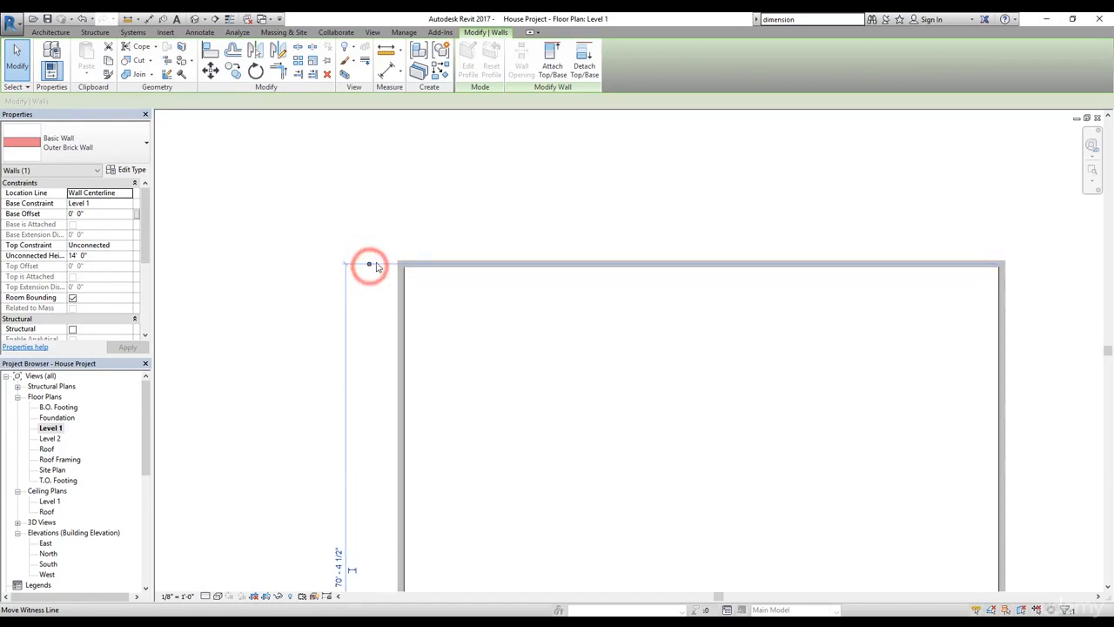
{"action": "left_click", "coordinate": [369, 262]}
{"action": "left_click", "coordinate": [369, 264]}
{"action": "left_click", "coordinate": [369, 264]}
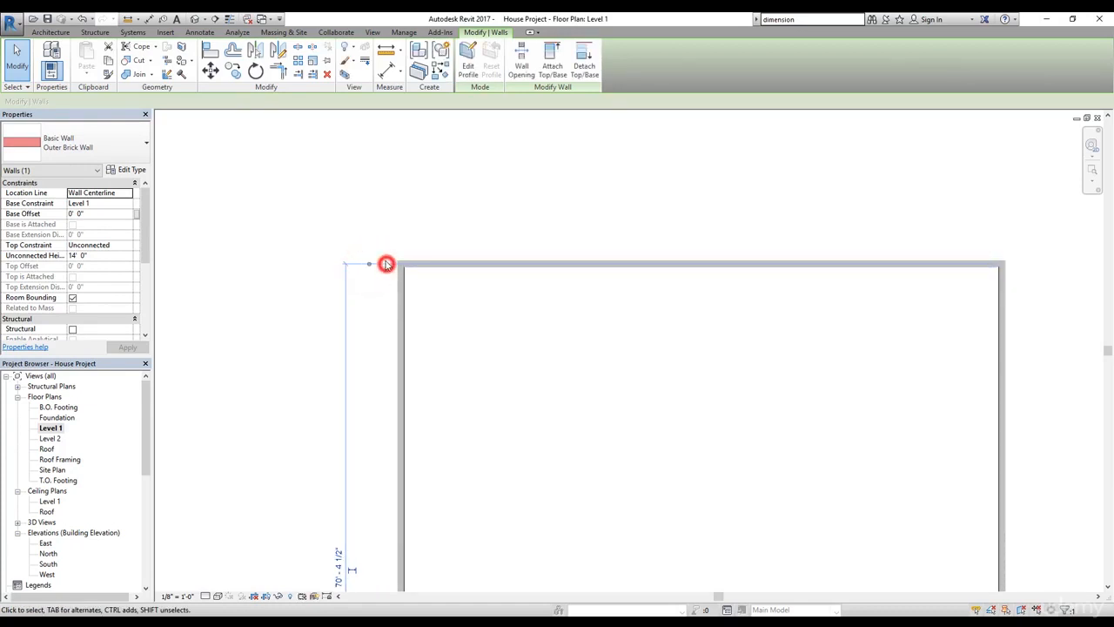
{"action": "left_click", "coordinate": [387, 265]}
{"action": "left_click", "coordinate": [400, 274]}
Set the north wall's temporary dimension, taken between the outer faces of the north and south walls, to 70', moving the north wall.
{"action": "left_click", "coordinate": [490, 265]}
{"action": "scroll", "coordinate": [547, 336], "scroll_direction": "down", "scroll_amount": 2}
{"action": "middle_click_drag", "start_coordinate": [669, 419], "coordinate": [557, 281]}
{"action": "left_click", "coordinate": [742, 133]}
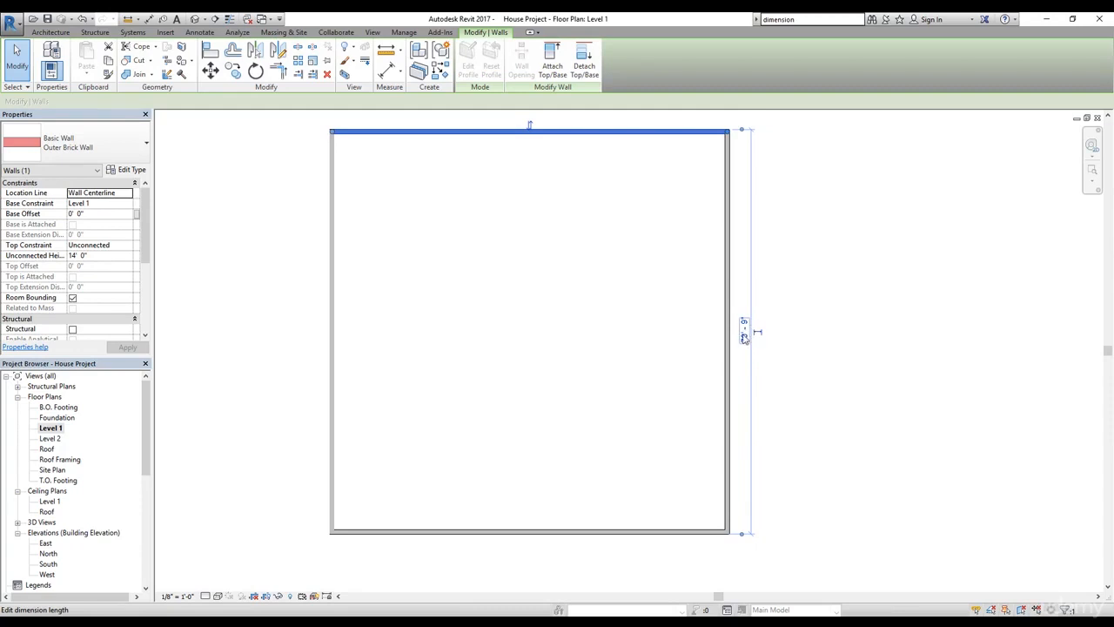
{"action": "left_click", "coordinate": [744, 338]}
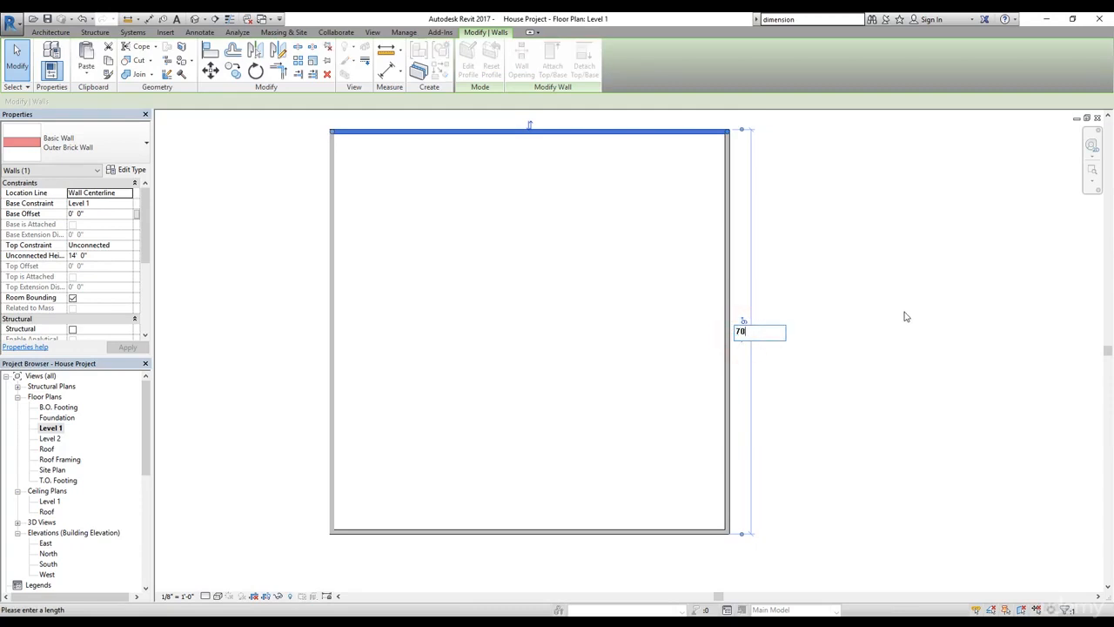
{"action": "type", "text": "70"}
{"action": "key", "text": "Return"}
{"action": "left_click", "coordinate": [796, 284]}
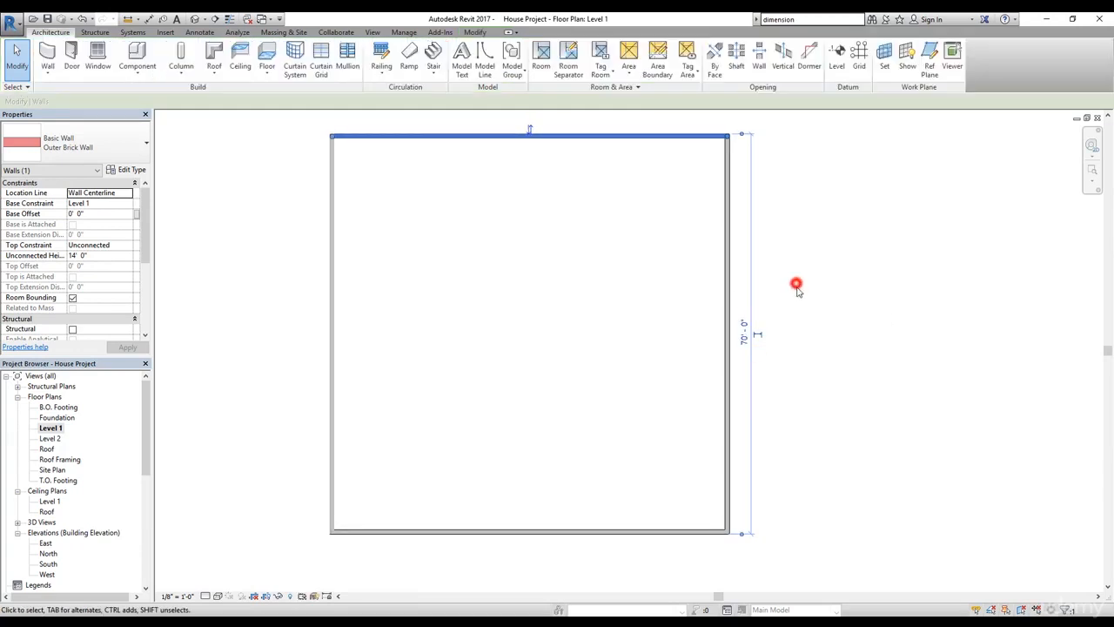
{"action": "left_click", "coordinate": [628, 288]}
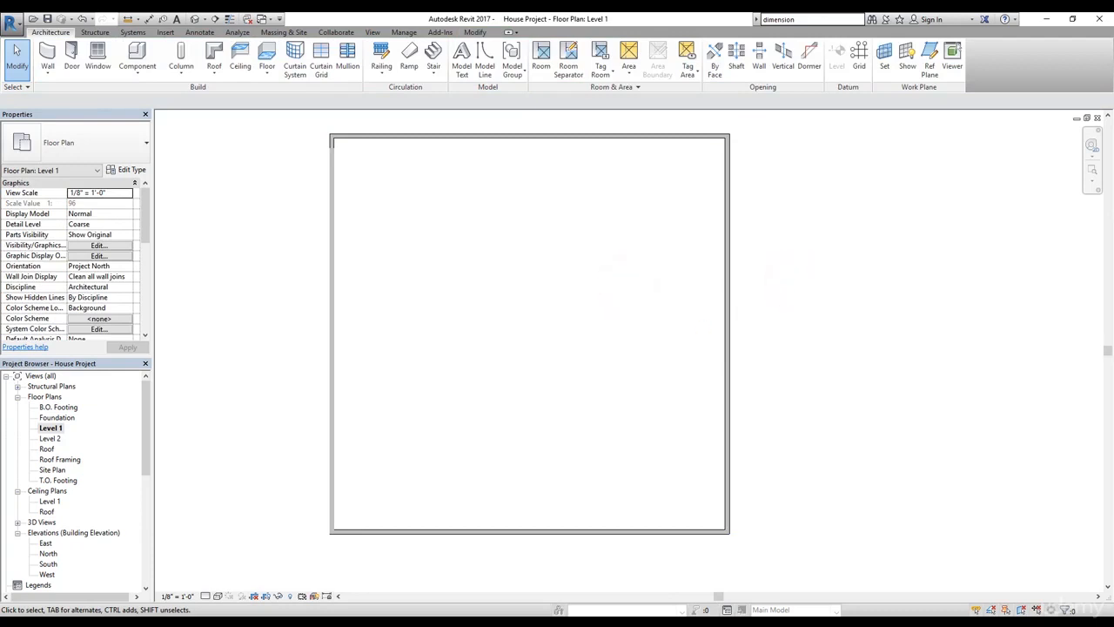
{"action": "middle_click_drag", "start_coordinate": [734, 204], "coordinate": [764, 245]}
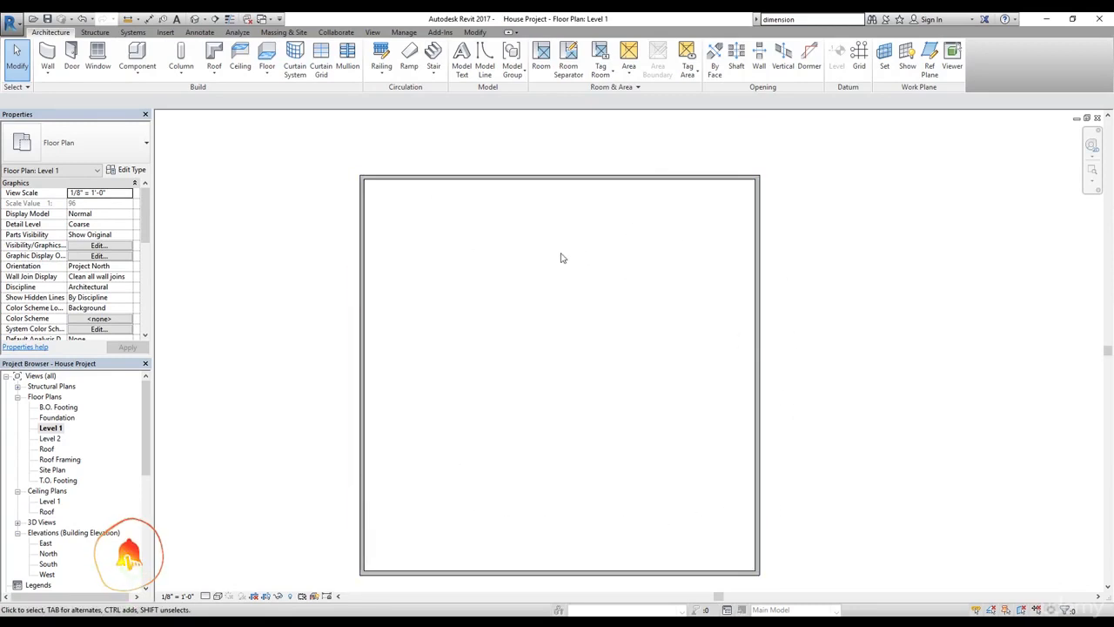
Select the north wall to check its distance from the south wall.
{"action": "left_click", "coordinate": [630, 183]}
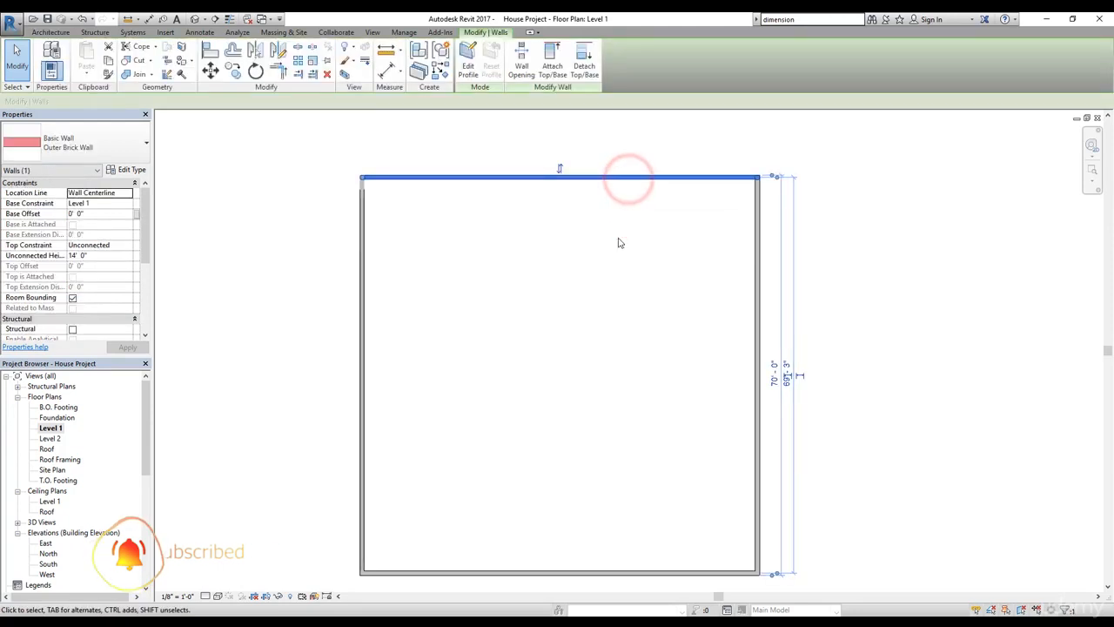
{"action": "key", "text": "Escape"}
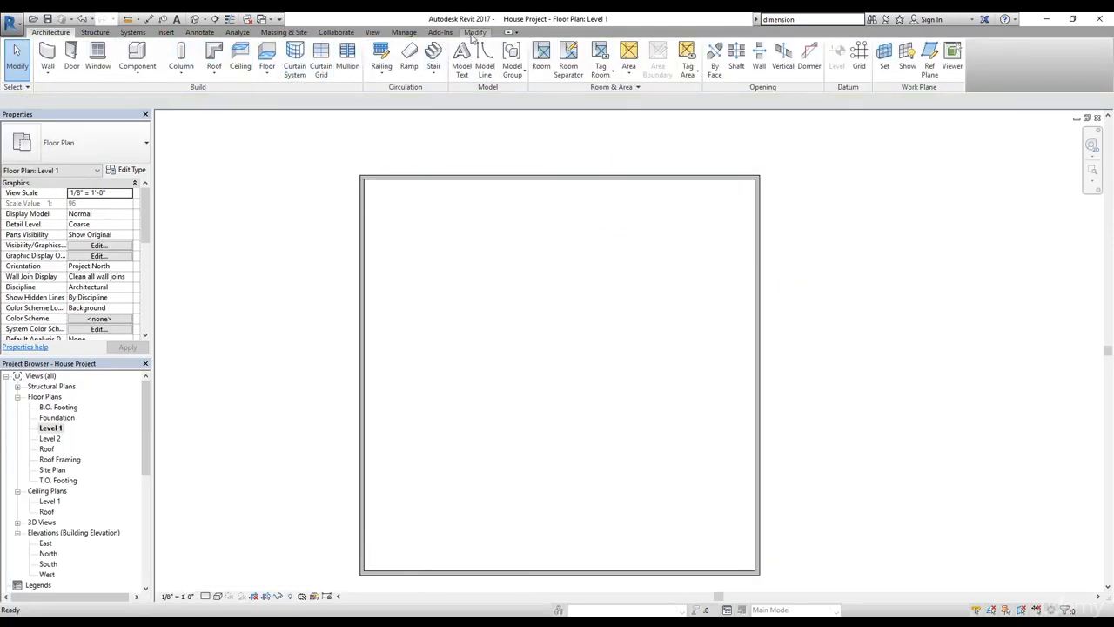
Offset copies of the north and west walls 8' inward with the Offset tool.
{"action": "left_click", "coordinate": [475, 32]}
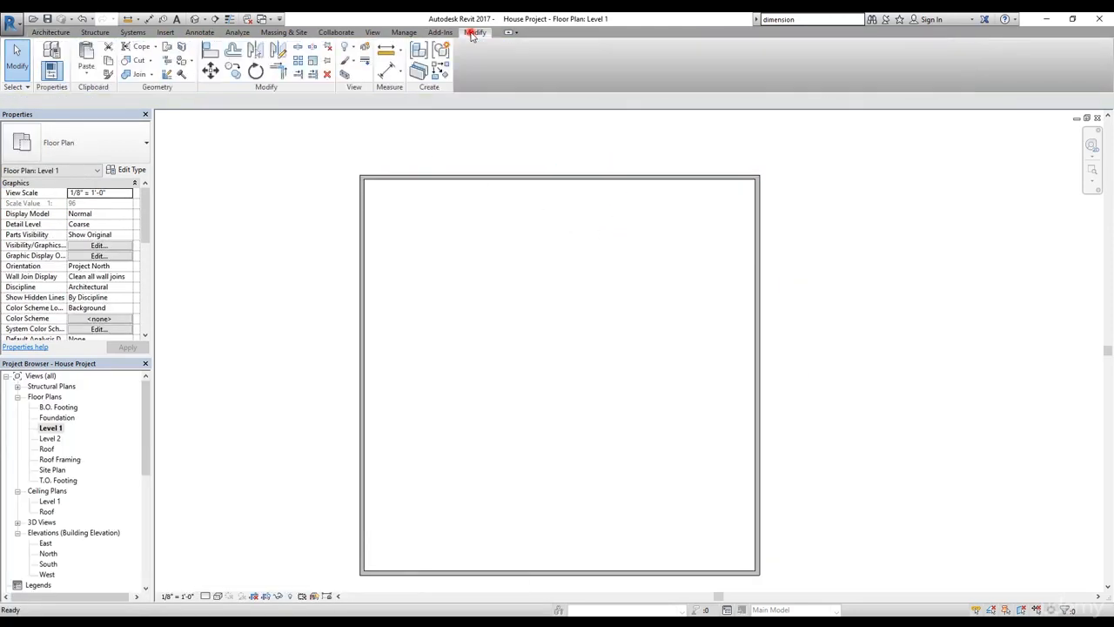
{"action": "left_click", "coordinate": [233, 54]}
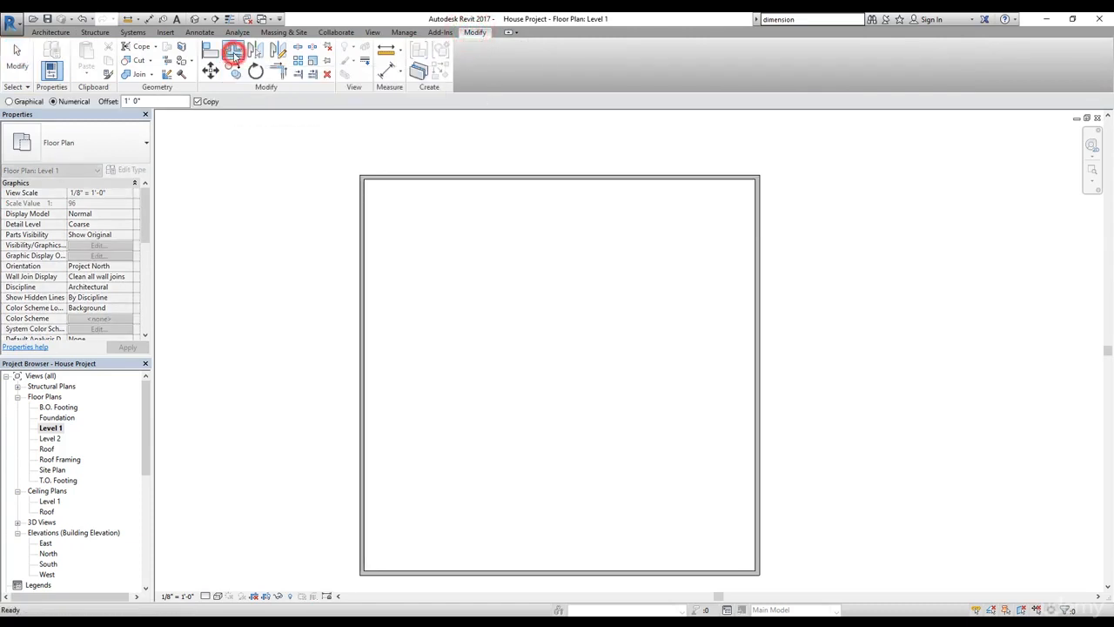
{"action": "left_click", "coordinate": [151, 100]}
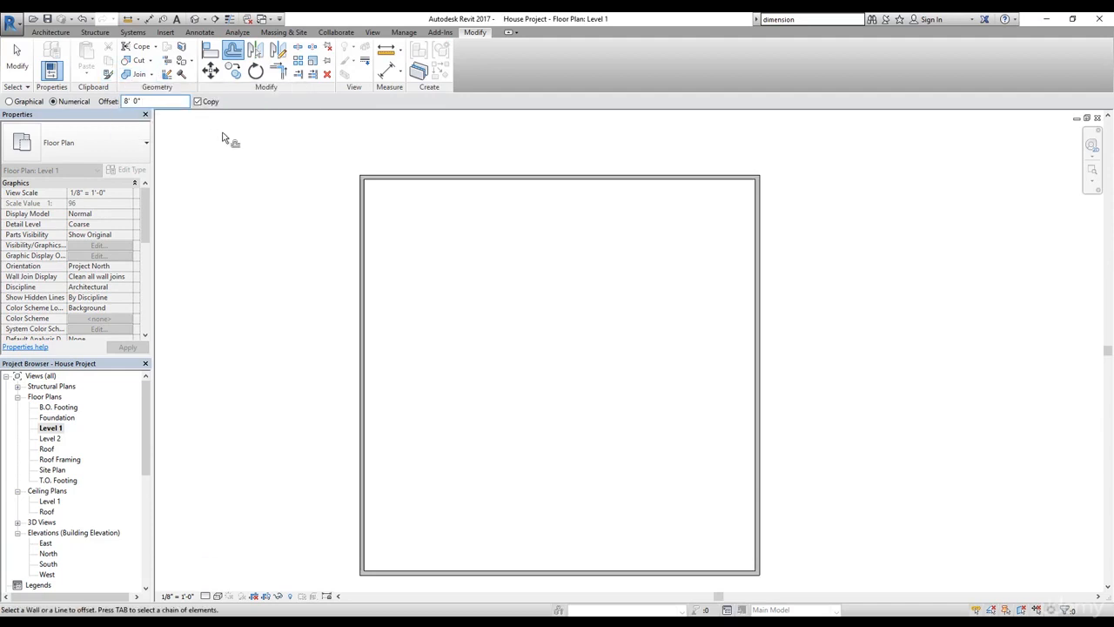
{"action": "left_click", "coordinate": [609, 183]}
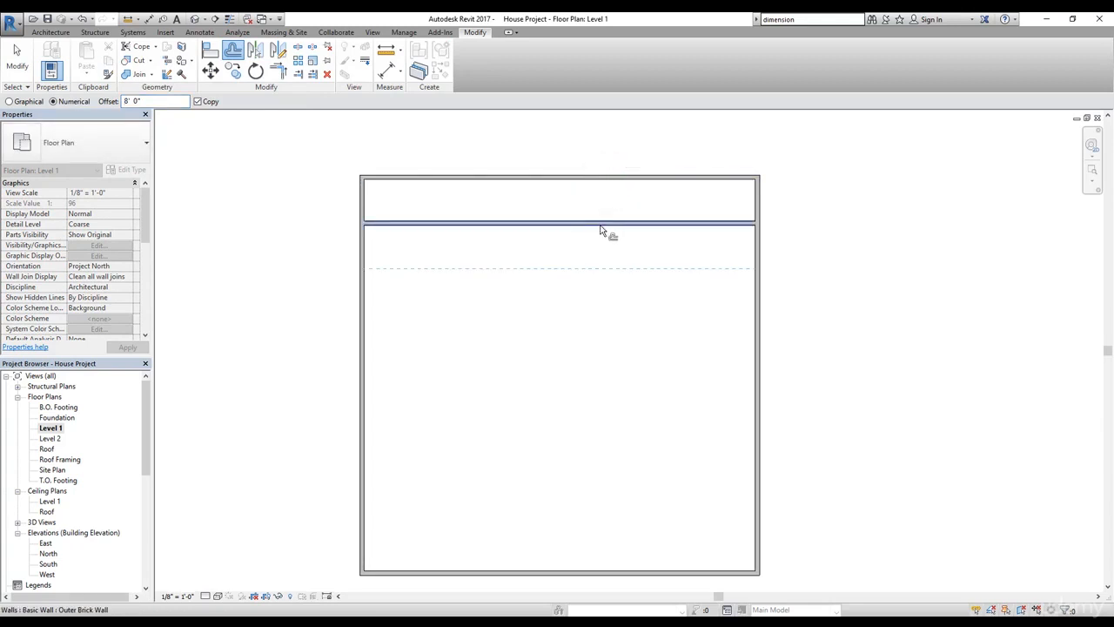
{"action": "left_click", "coordinate": [366, 339]}
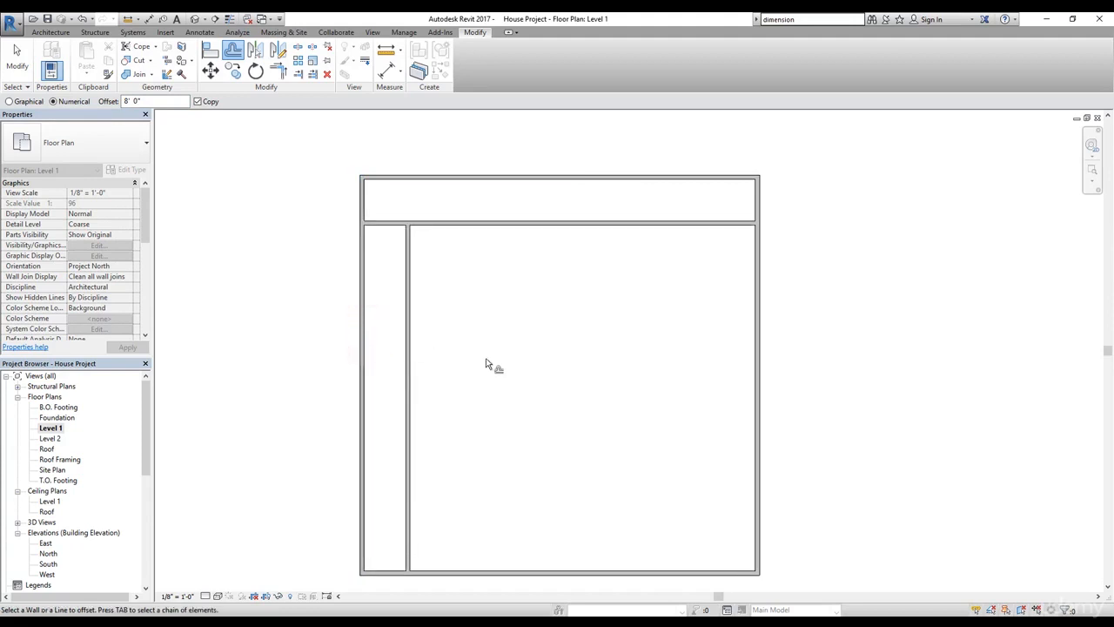
Offset a copy of the south wall 15' inward.
{"action": "left_click", "coordinate": [153, 102]}
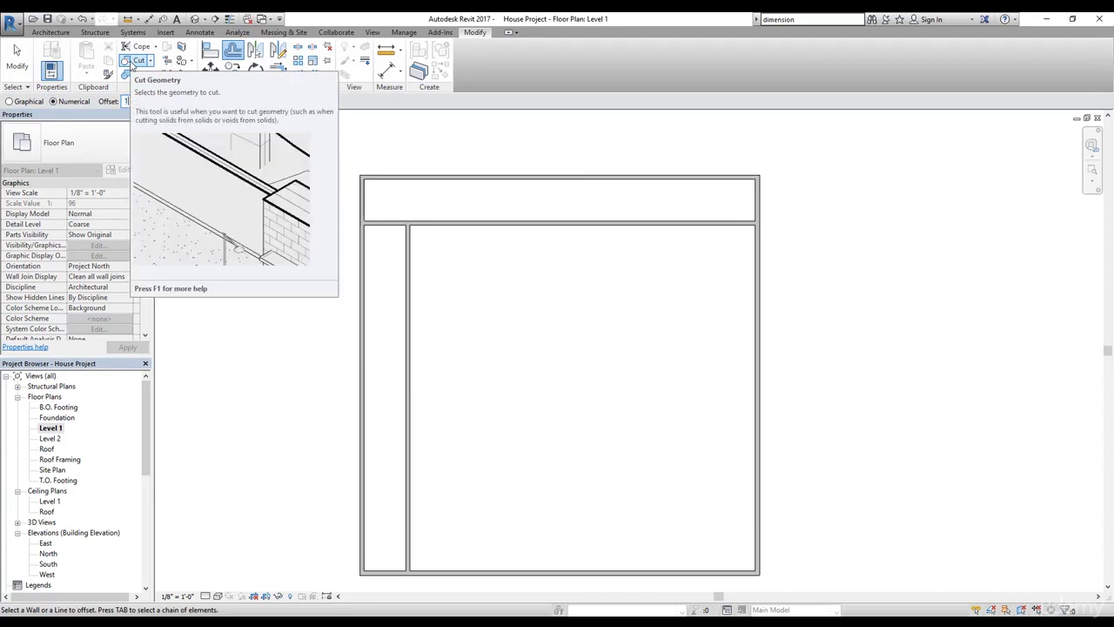
{"action": "left_click", "coordinate": [493, 101]}
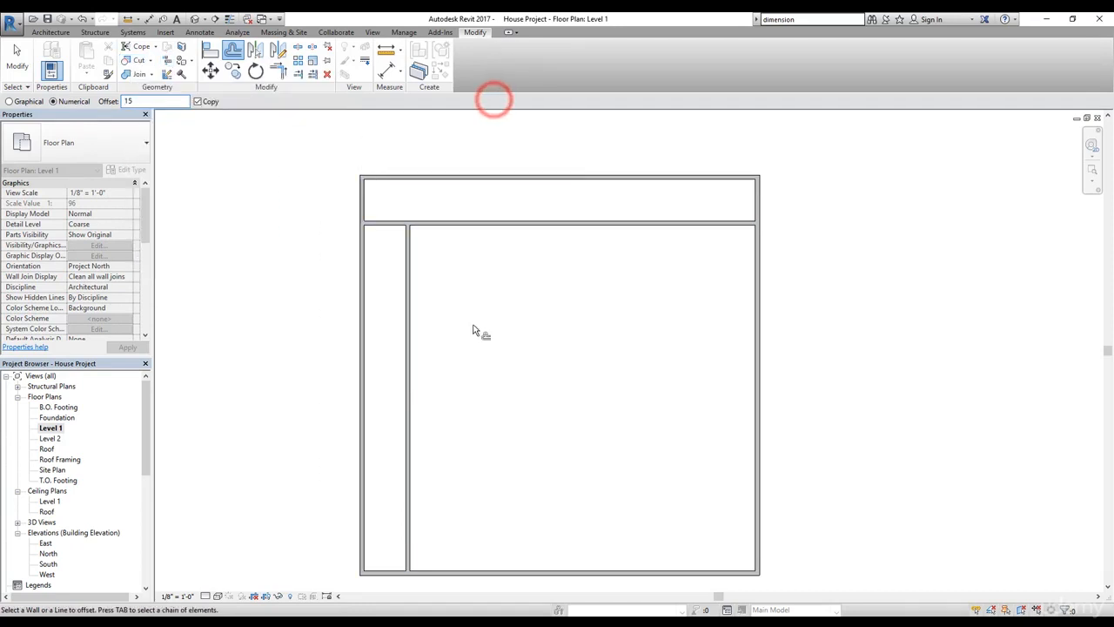
{"action": "left_click", "coordinate": [579, 573]}
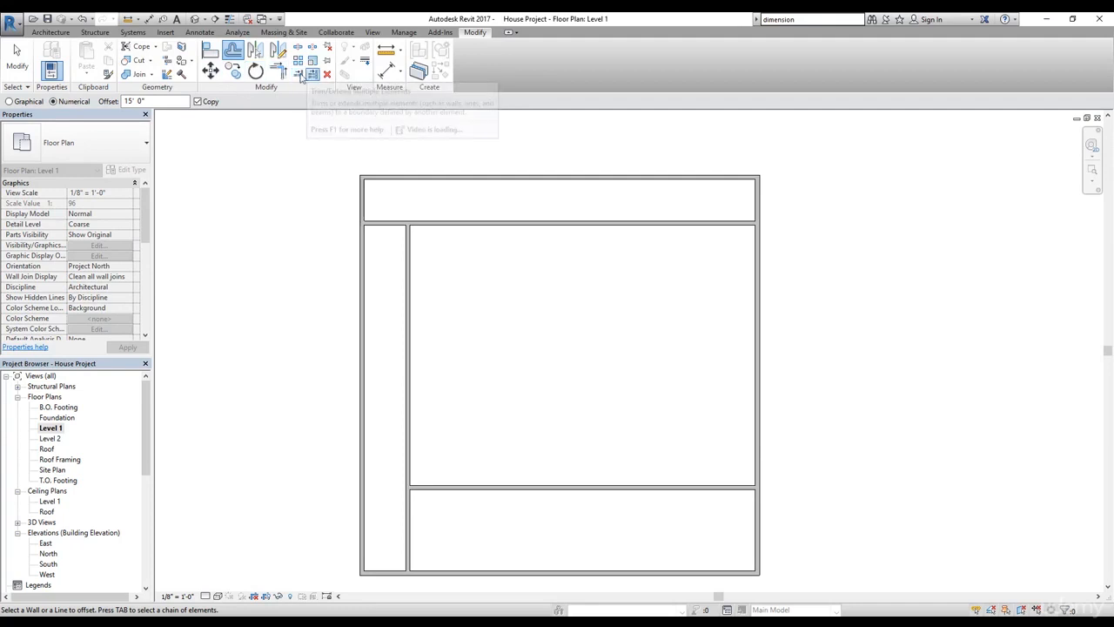
Extend the inner south wall westward to the outer west wall.
{"action": "left_click", "coordinate": [298, 75]}
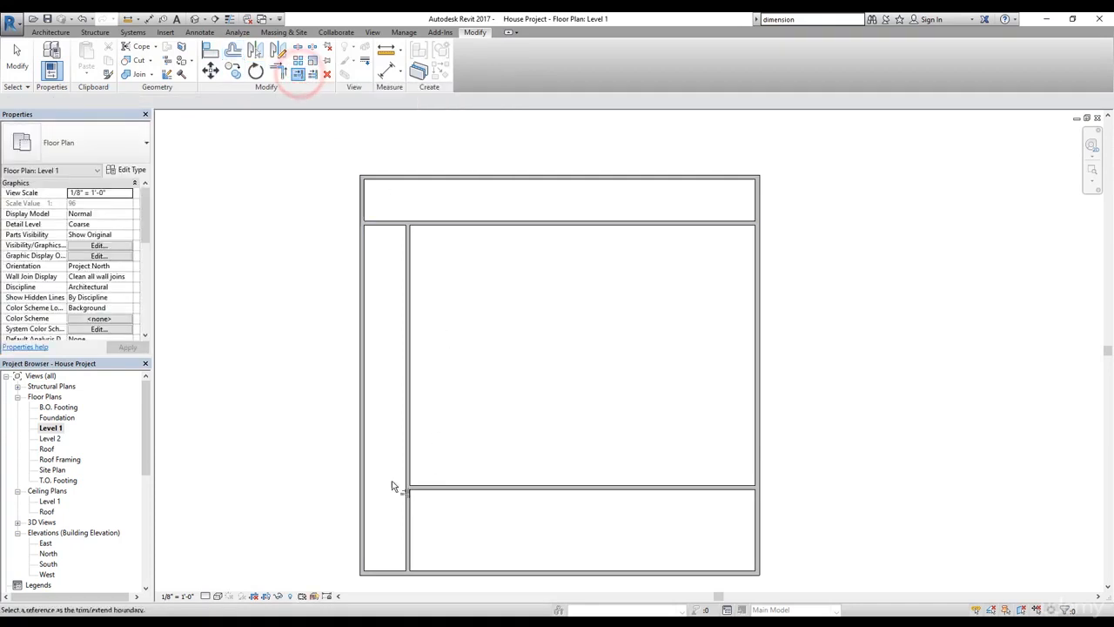
{"action": "left_click", "coordinate": [366, 492]}
{"action": "left_click", "coordinate": [419, 489]}
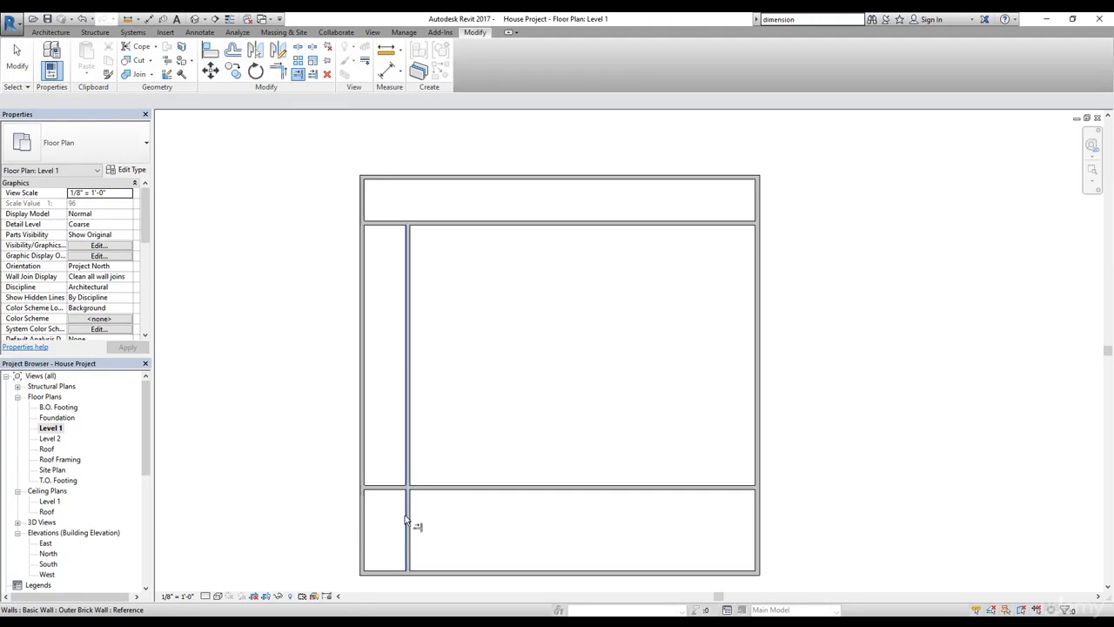
Trim the inner west and inner south walls to a corner, keeping the parts north and east of their intersection.
{"action": "left_click", "coordinate": [279, 74]}
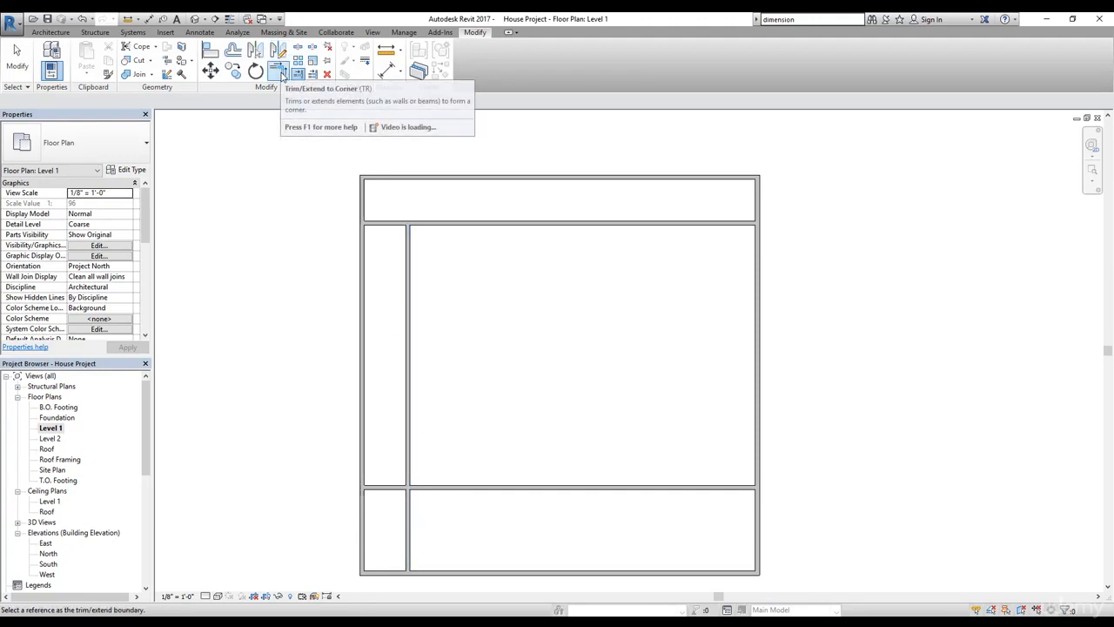
{"action": "left_click", "coordinate": [280, 74]}
{"action": "left_click", "coordinate": [409, 475]}
{"action": "left_click", "coordinate": [423, 486]}
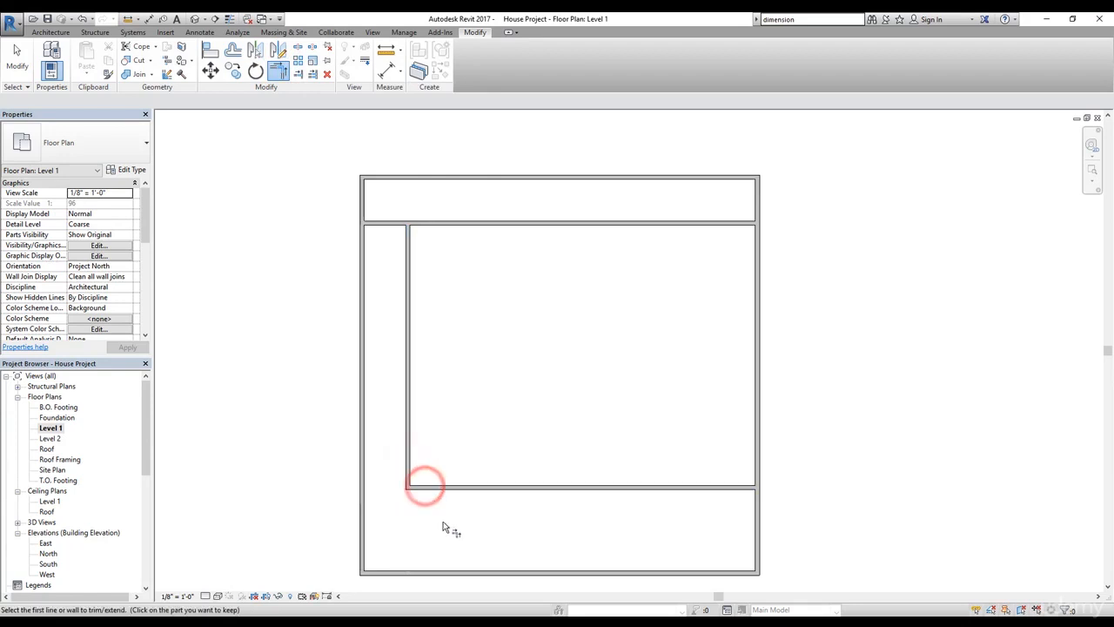
Extend the inner south wall past the inner west wall to meet the outer west wall.
{"action": "left_click", "coordinate": [298, 74]}
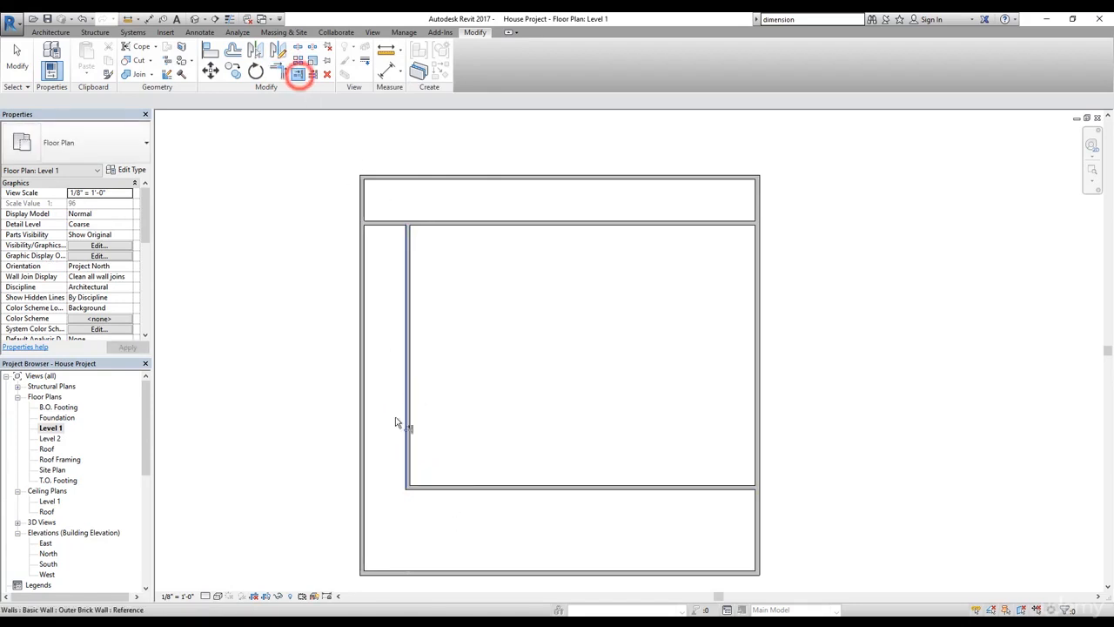
{"action": "left_click", "coordinate": [366, 473]}
{"action": "left_click", "coordinate": [429, 488]}
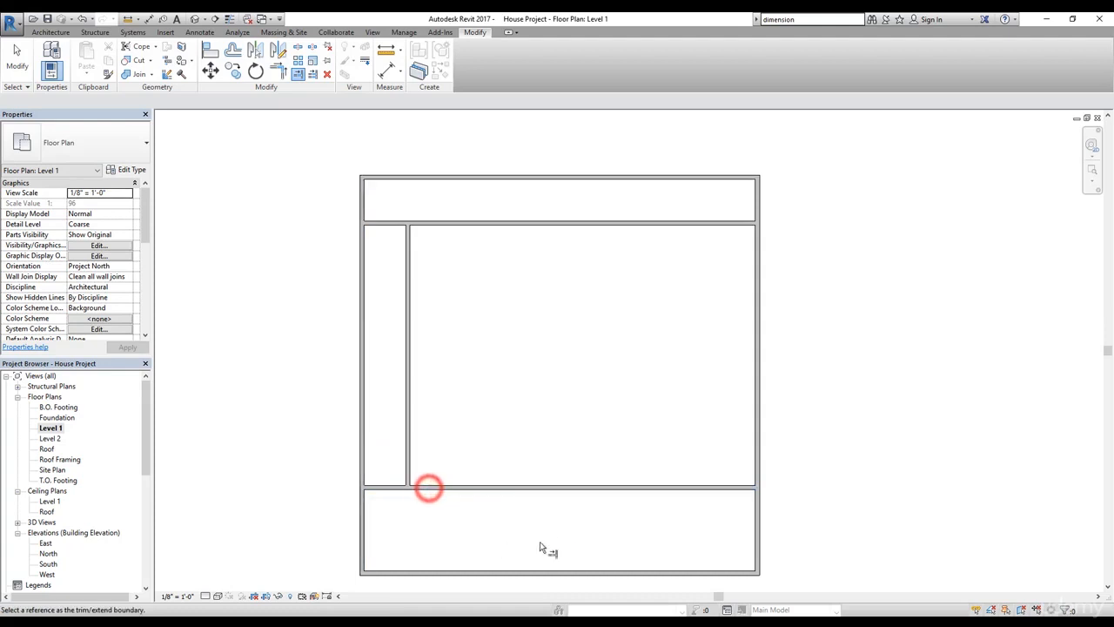
Trim the inner west and inner north walls to a corner, removing the stub toward the outer west wall.
{"action": "left_click", "coordinate": [279, 71]}
{"action": "left_click", "coordinate": [408, 245]}
{"action": "left_click", "coordinate": [437, 228]}
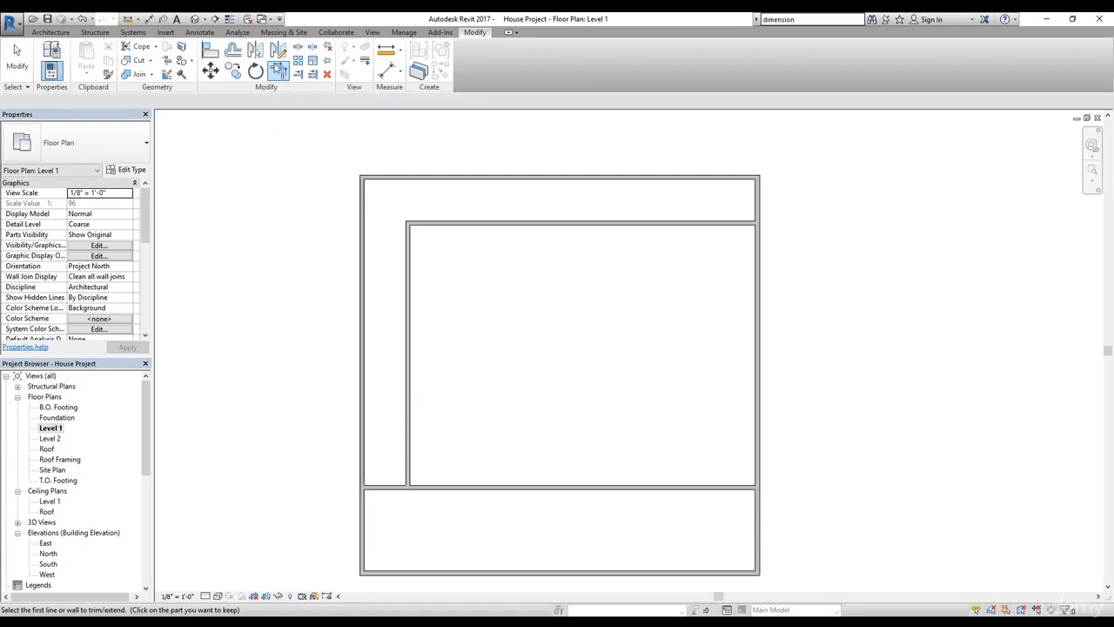
Offset a copy of the inner south wall 12' north and trim it to a corner with the inner west wall, keeping its west part.
{"action": "left_click", "coordinate": [232, 50]}
{"action": "left_click_drag", "start_coordinate": [146, 101], "coordinate": [121, 101]}
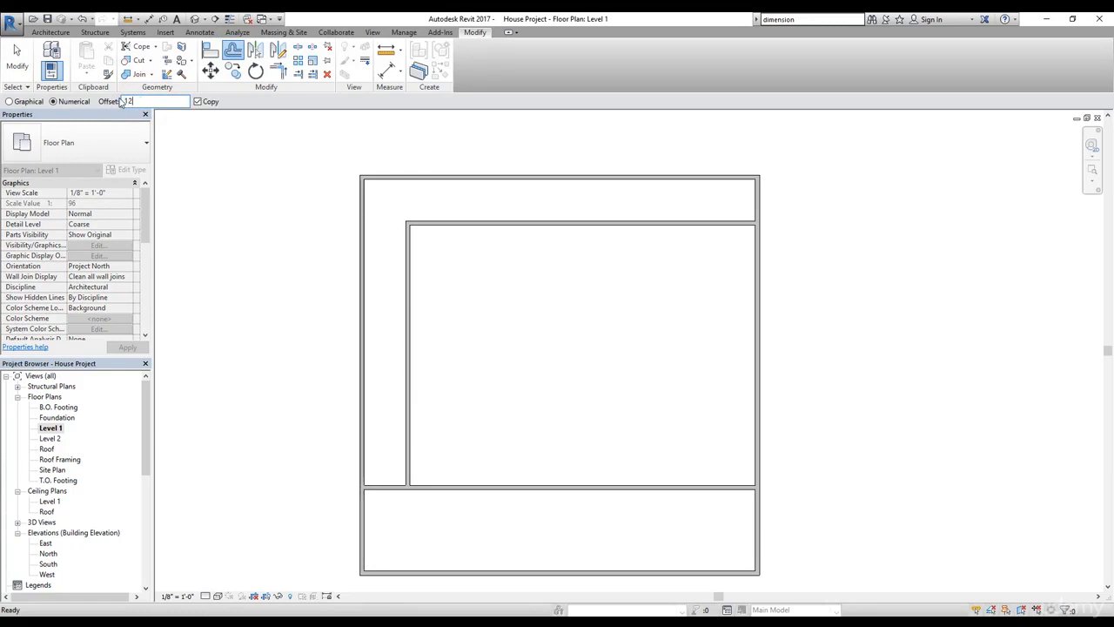
{"action": "left_click", "coordinate": [430, 487]}
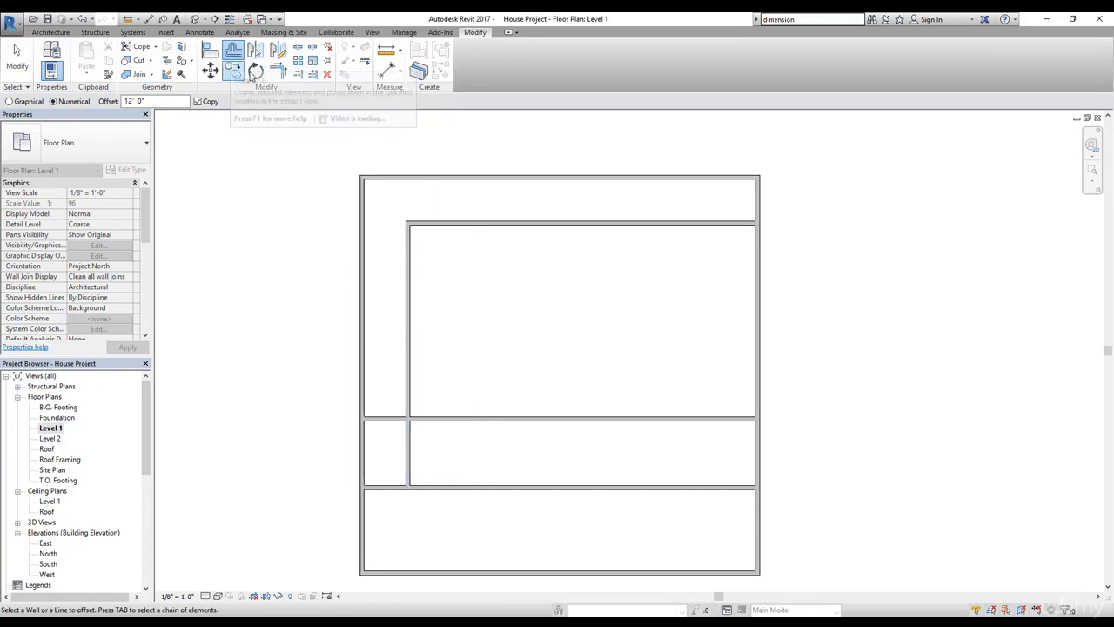
{"action": "left_click", "coordinate": [279, 72]}
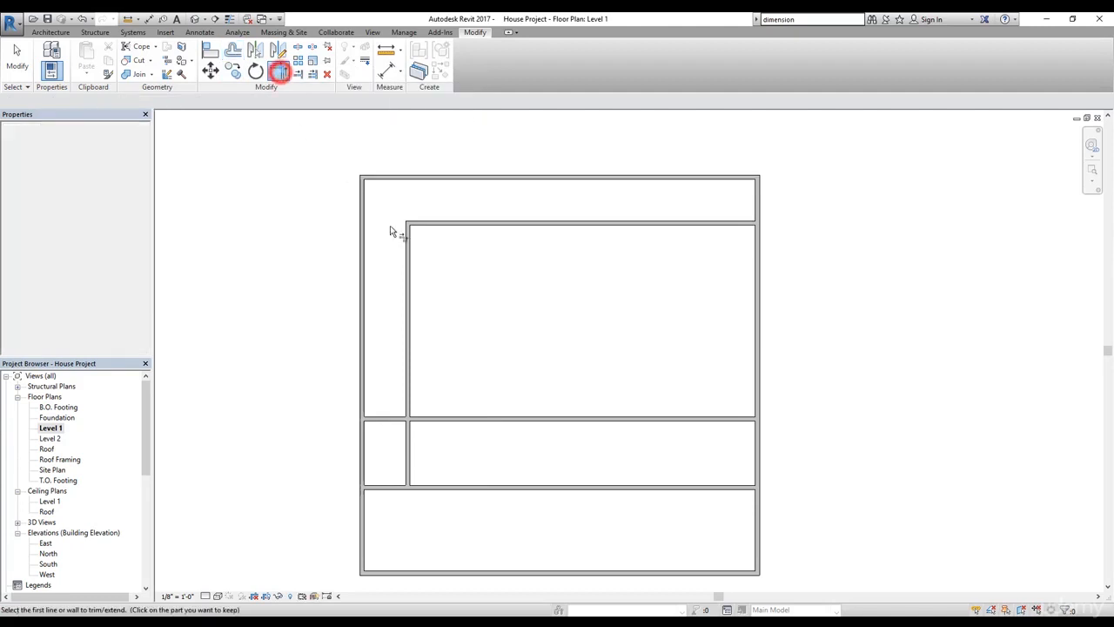
{"action": "left_click", "coordinate": [386, 420]}
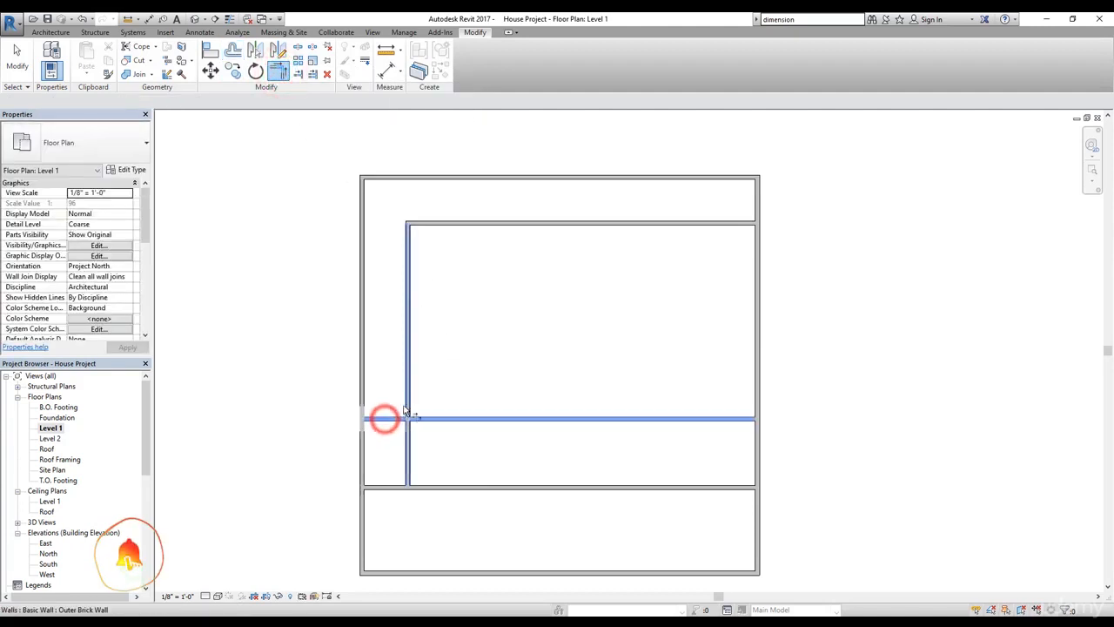
{"action": "left_click", "coordinate": [405, 400]}
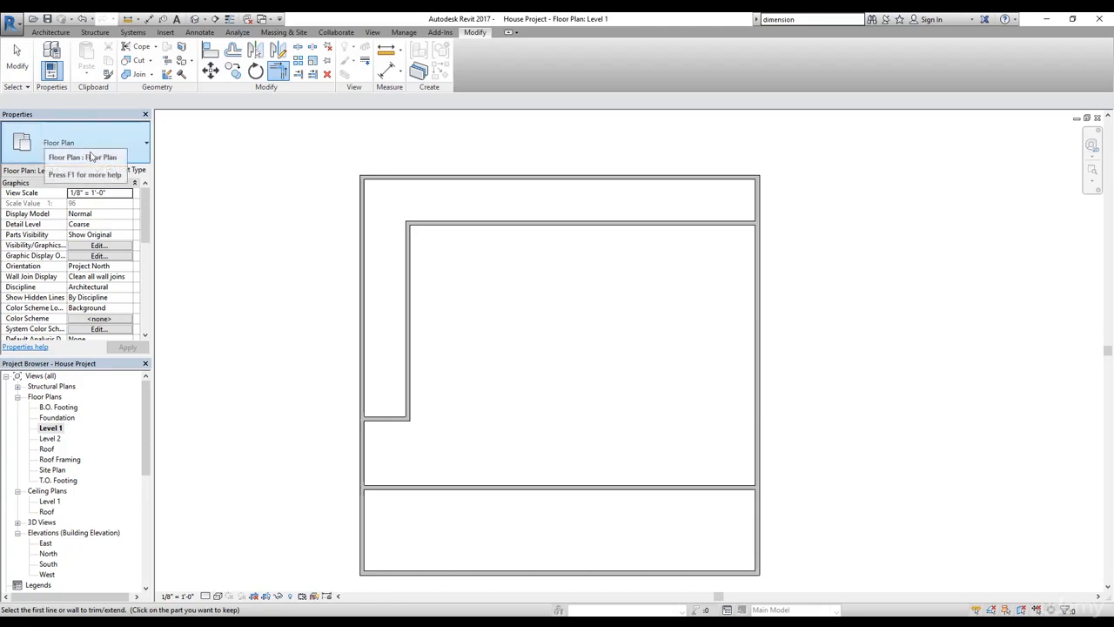
Offset a copy of the outer west wall 18' inward to the east.
{"action": "scroll", "coordinate": [594, 473], "scroll_direction": "up", "scroll_amount": 2}
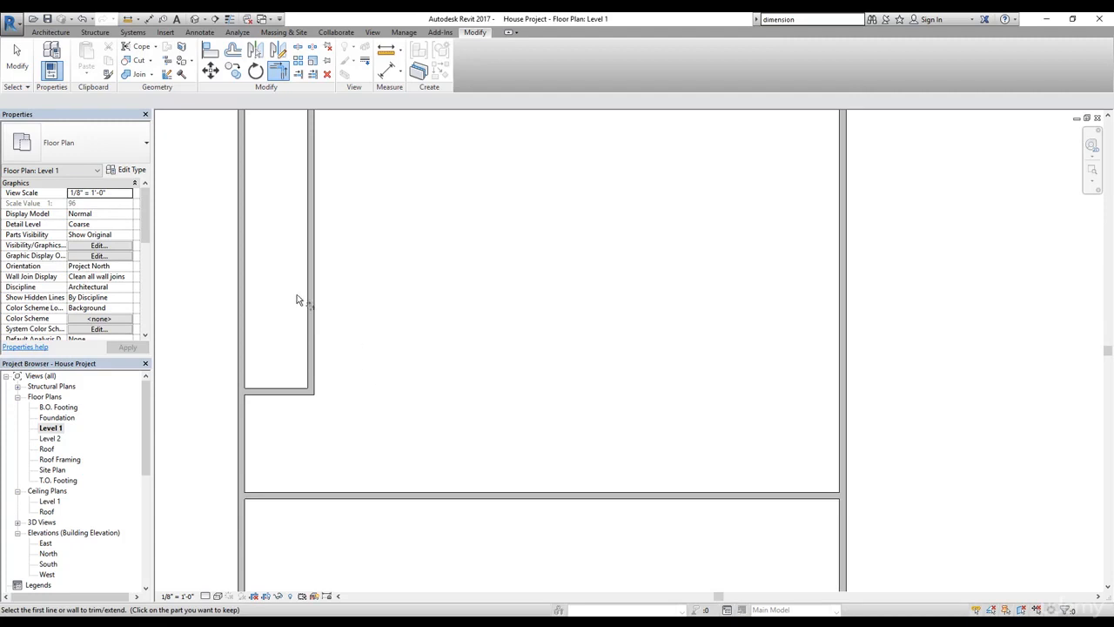
{"action": "scroll", "coordinate": [266, 288], "scroll_direction": "down", "scroll_amount": 1}
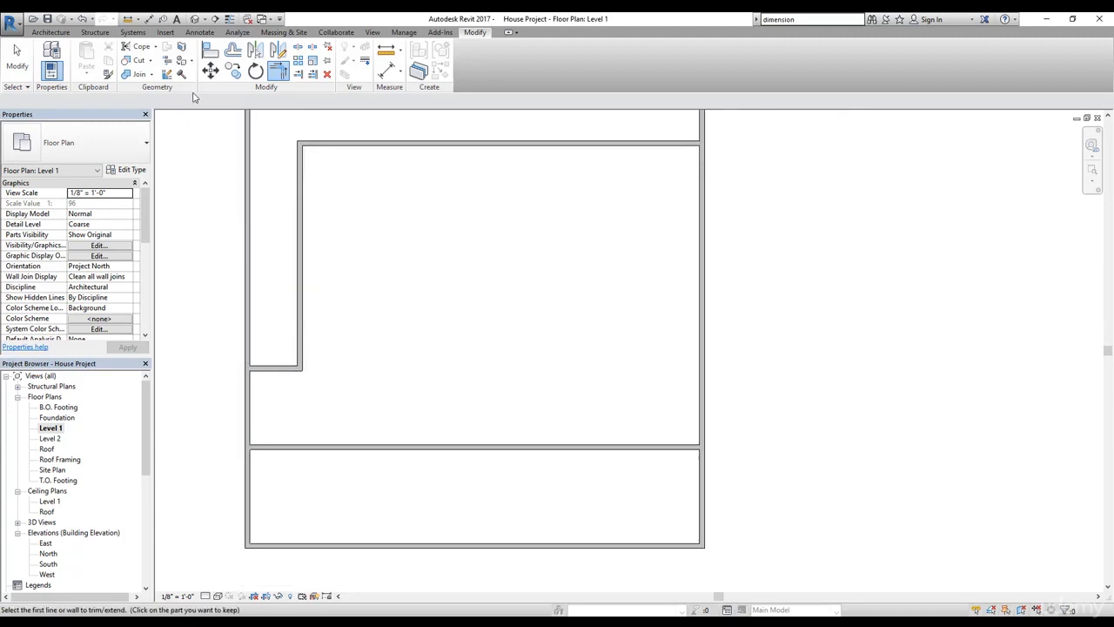
{"action": "left_click", "coordinate": [233, 54]}
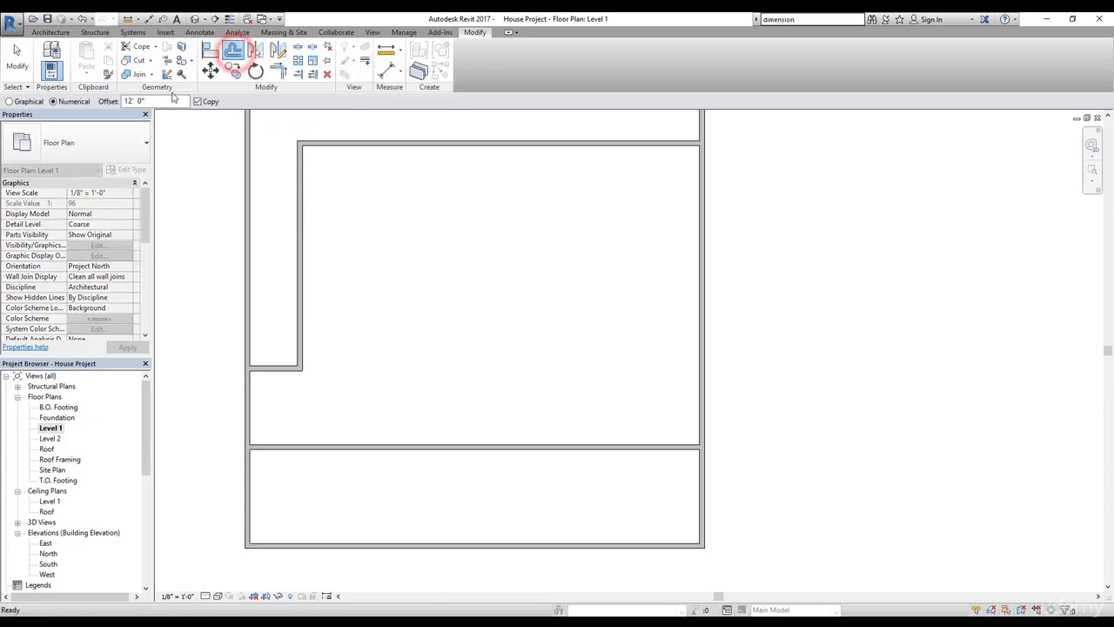
{"action": "double_click", "coordinate": [144, 101]}
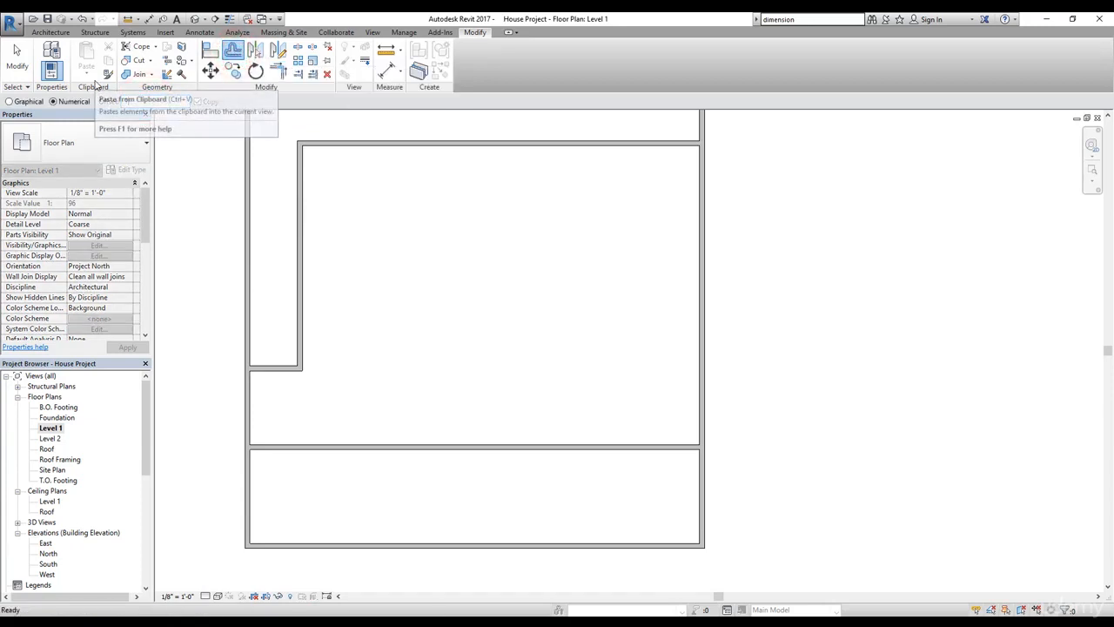
{"action": "type", "text": "18' 0\""}
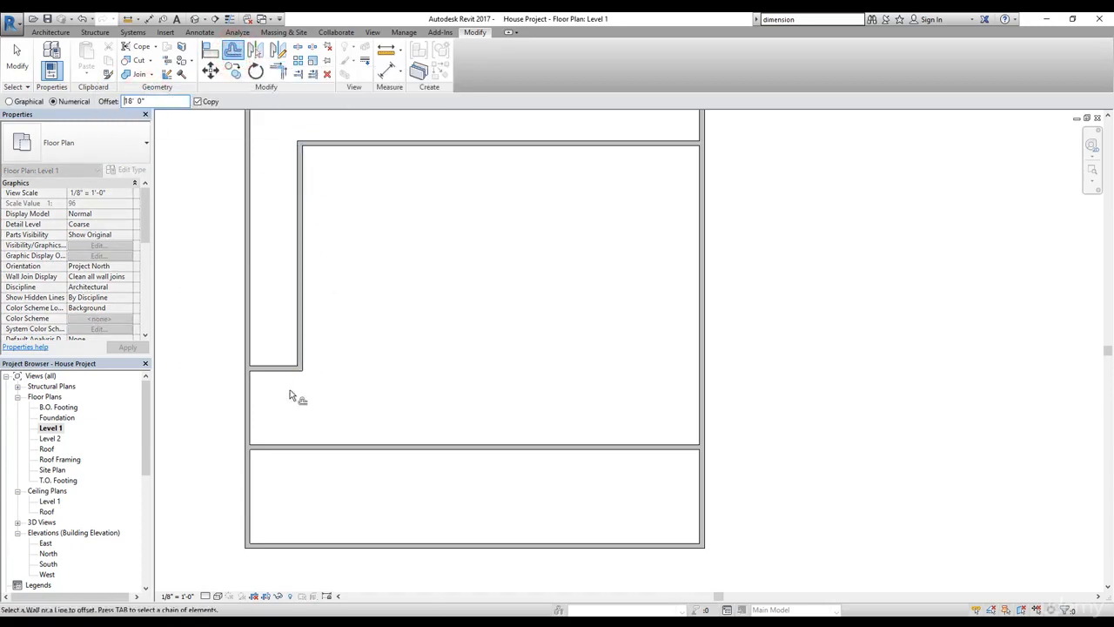
{"action": "left_click", "coordinate": [254, 409]}
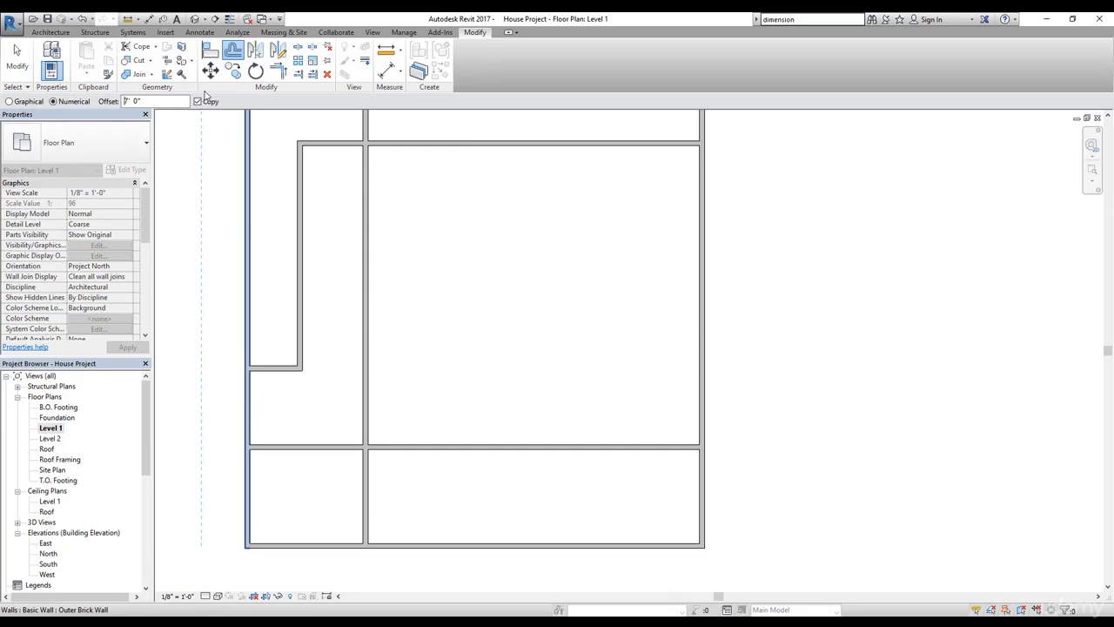
Offset a copy of the inner south wall 7' north and a copy of the 18' offset wall 15' east.
{"action": "left_click", "coordinate": [451, 447]}
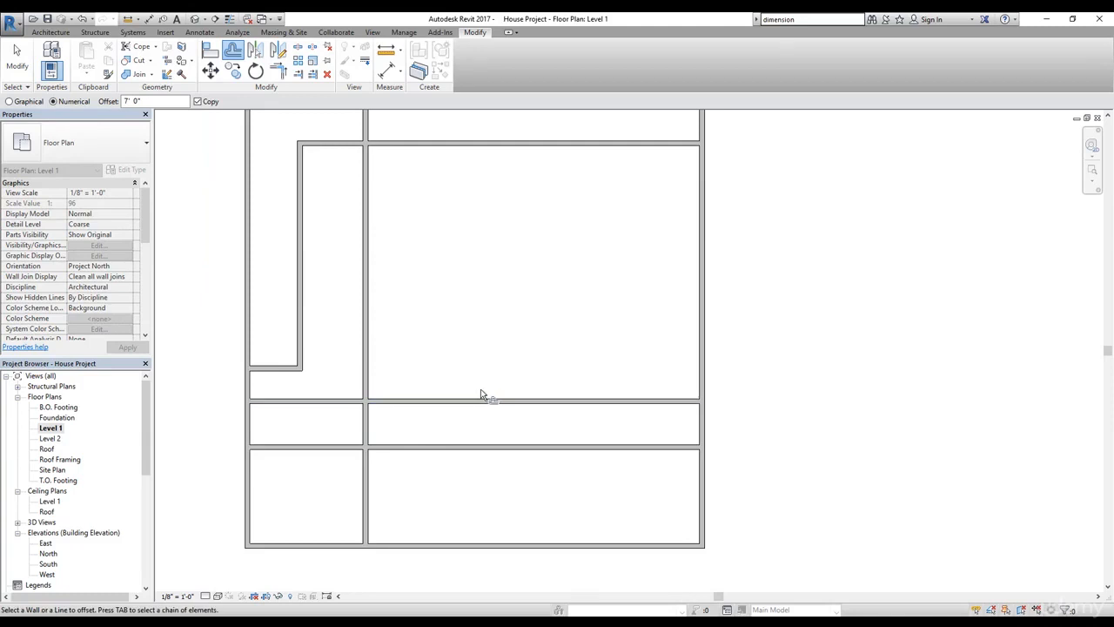
{"action": "left_click", "coordinate": [371, 418]}
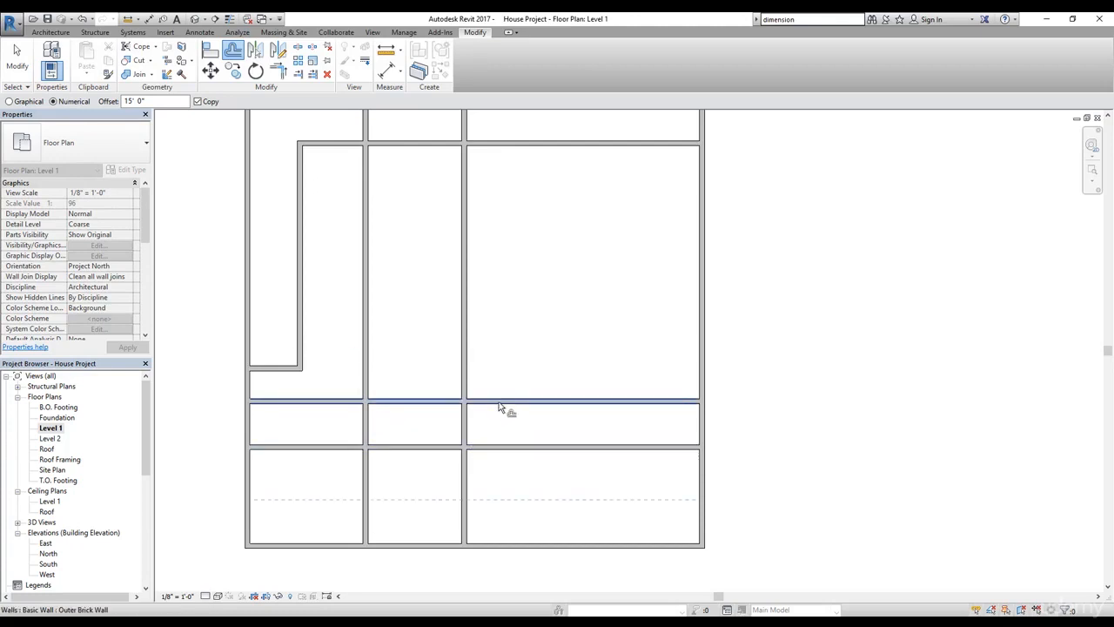
Trim the inner south wall and the 15' offset wall to a corner, keeping the parts east and north of their intersection.
{"action": "middle_click_drag", "start_coordinate": [434, 231], "coordinate": [430, 287]}
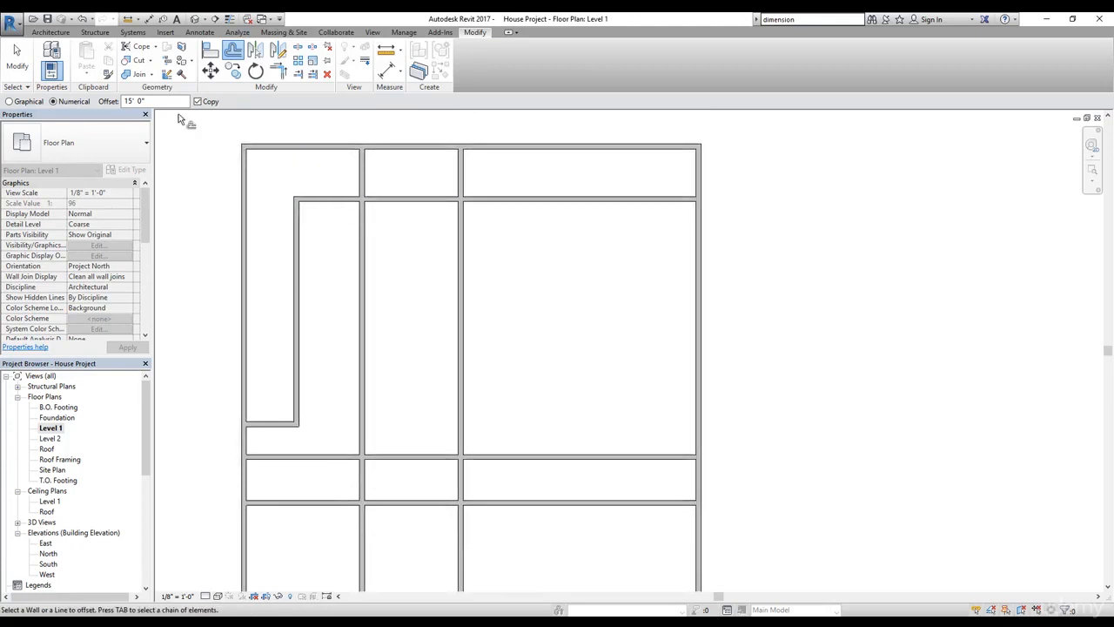
{"action": "left_click", "coordinate": [280, 72]}
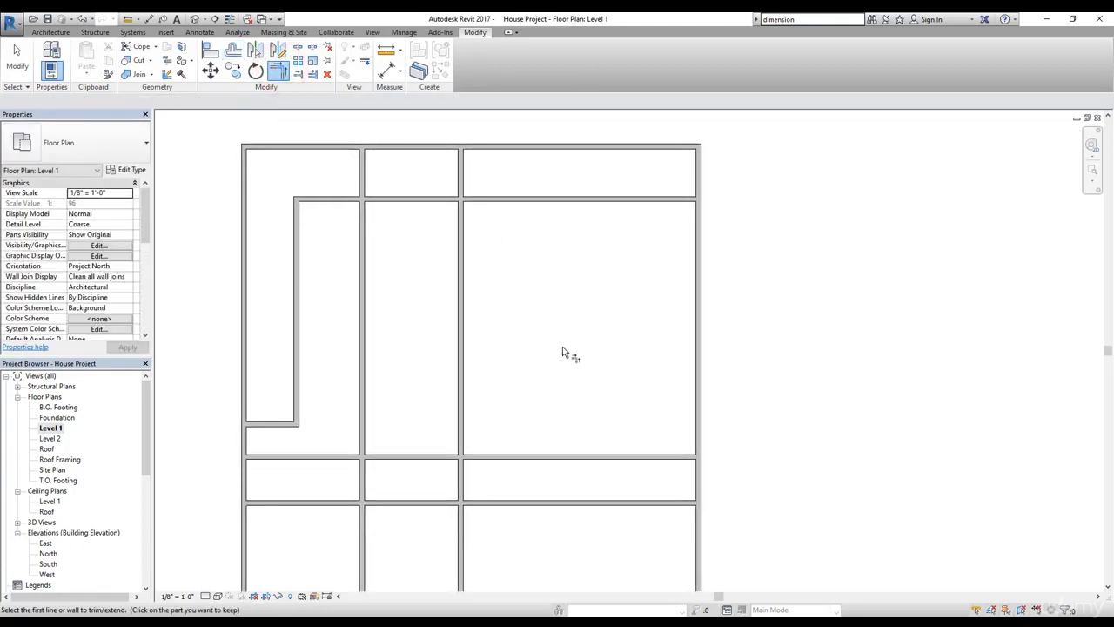
{"action": "left_click", "coordinate": [490, 503]}
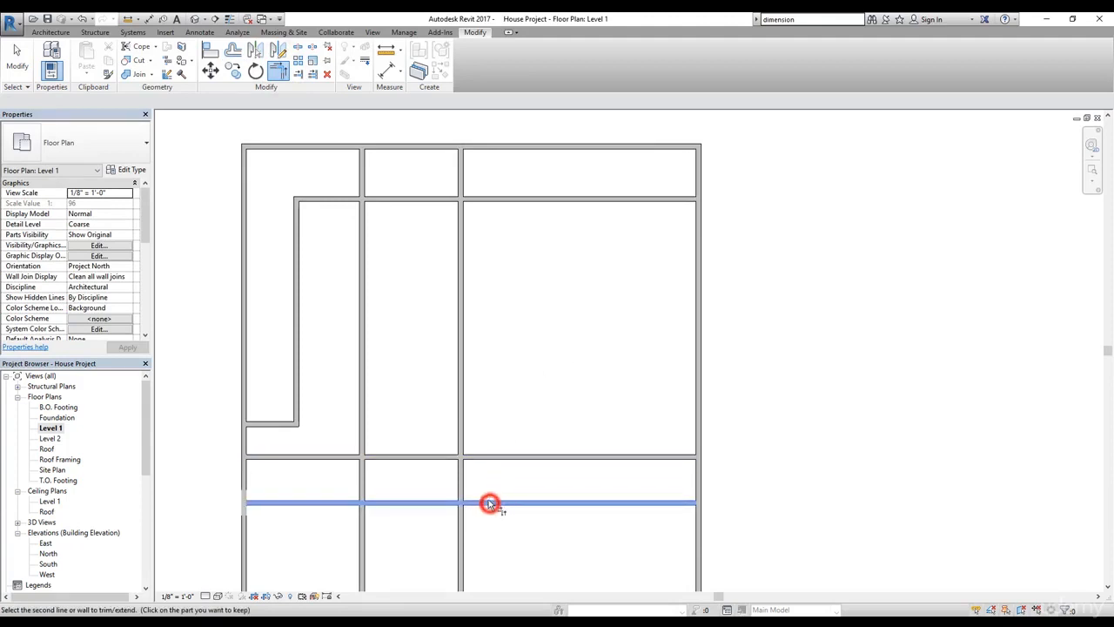
{"action": "left_click", "coordinate": [462, 481]}
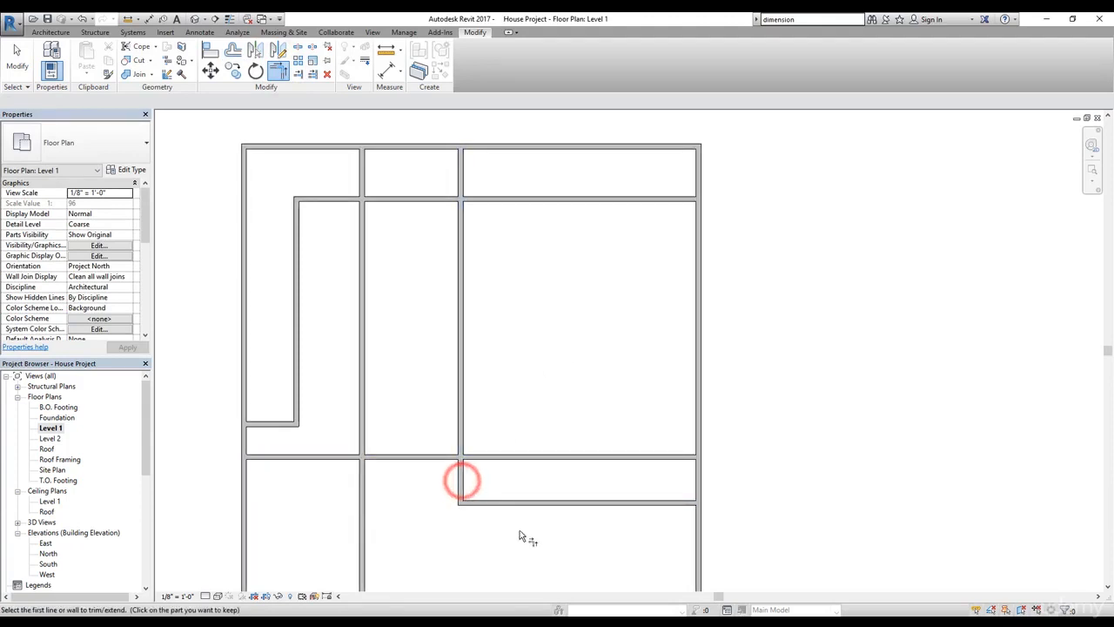
Trim the 7' offset wall and the 15' offset wall to a corner, keeping the parts west and south of their intersection.
{"action": "left_click", "coordinate": [439, 460]}
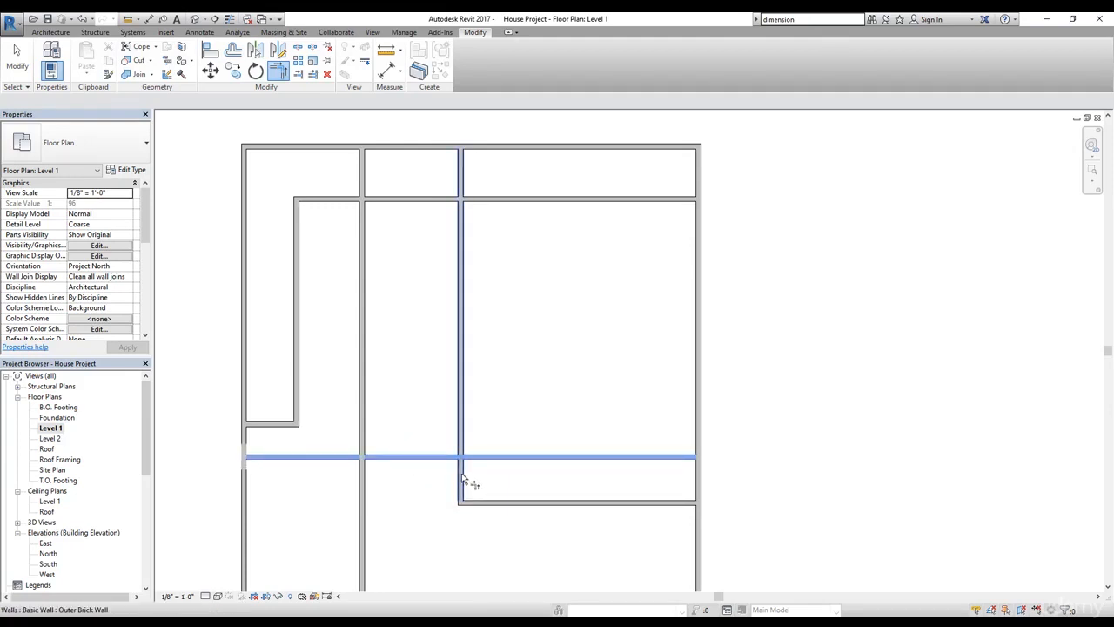
{"action": "left_click", "coordinate": [462, 475]}
{"action": "middle_click_drag", "start_coordinate": [402, 463], "coordinate": [468, 397]}
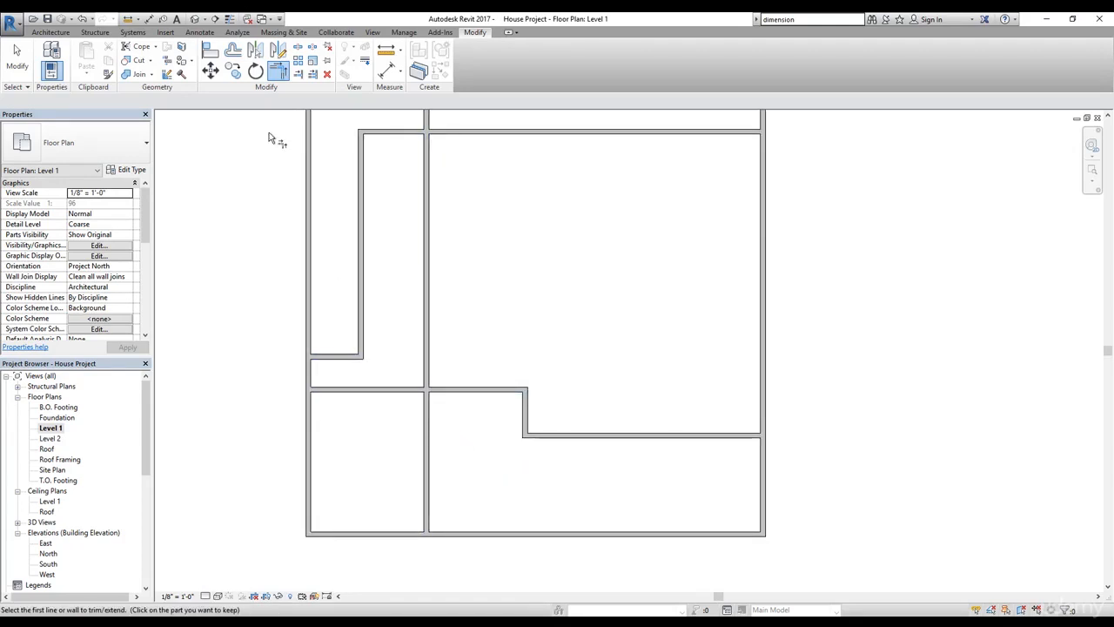
Draw an Outer Brick Wall from the 18' offset wall west to the outer west wall, in line with the inner south wall.
{"action": "left_click", "coordinate": [51, 32]}
{"action": "left_click", "coordinate": [49, 54]}
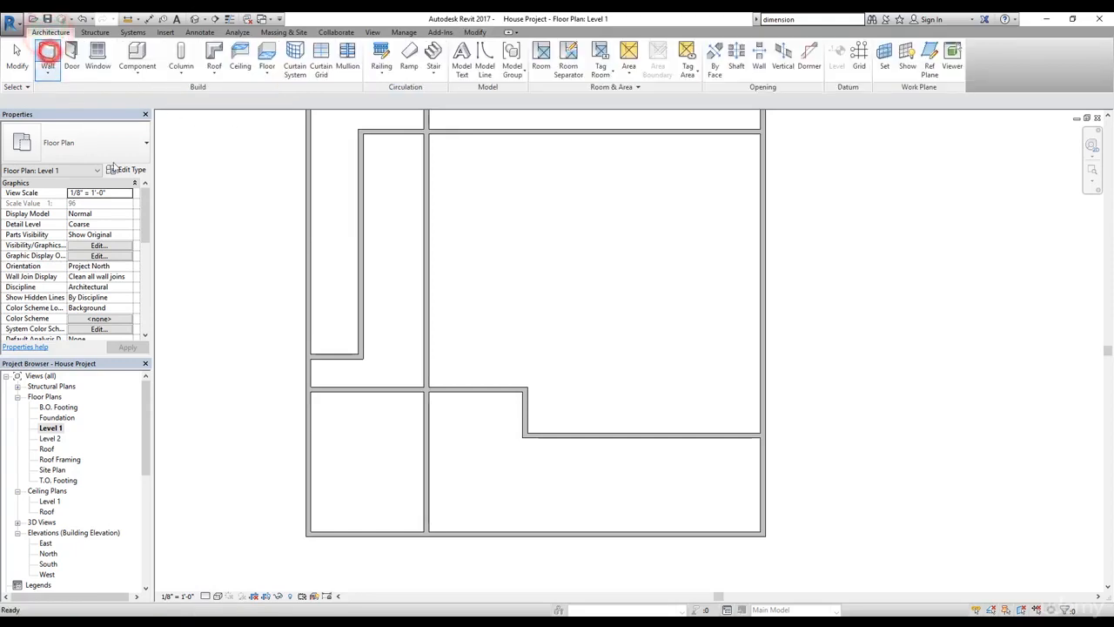
{"action": "left_click", "coordinate": [424, 434]}
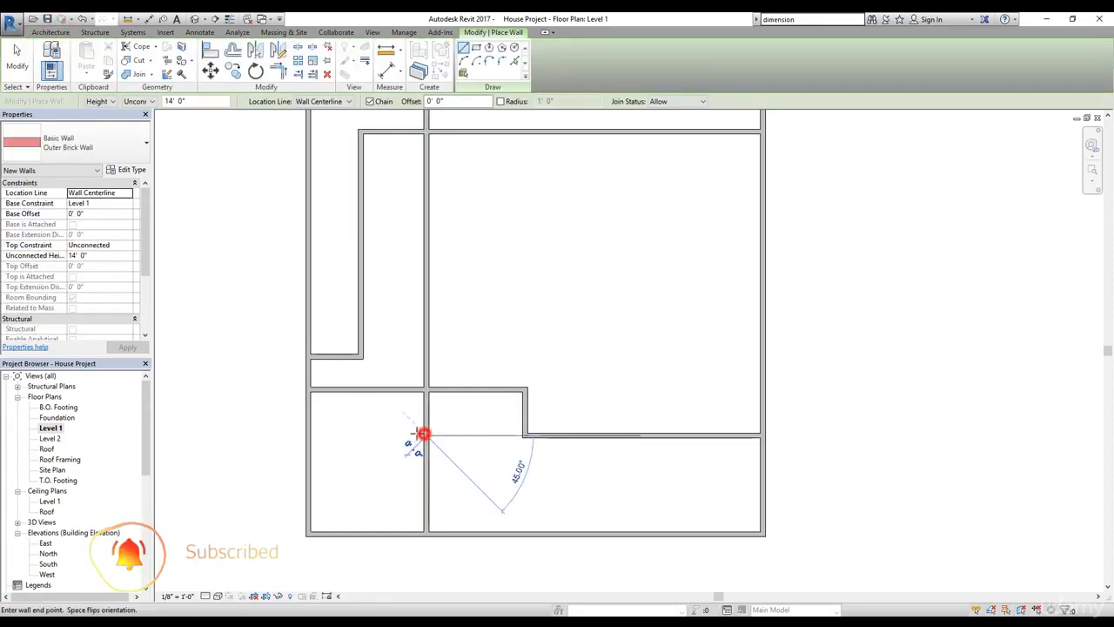
{"action": "left_click", "coordinate": [311, 435]}
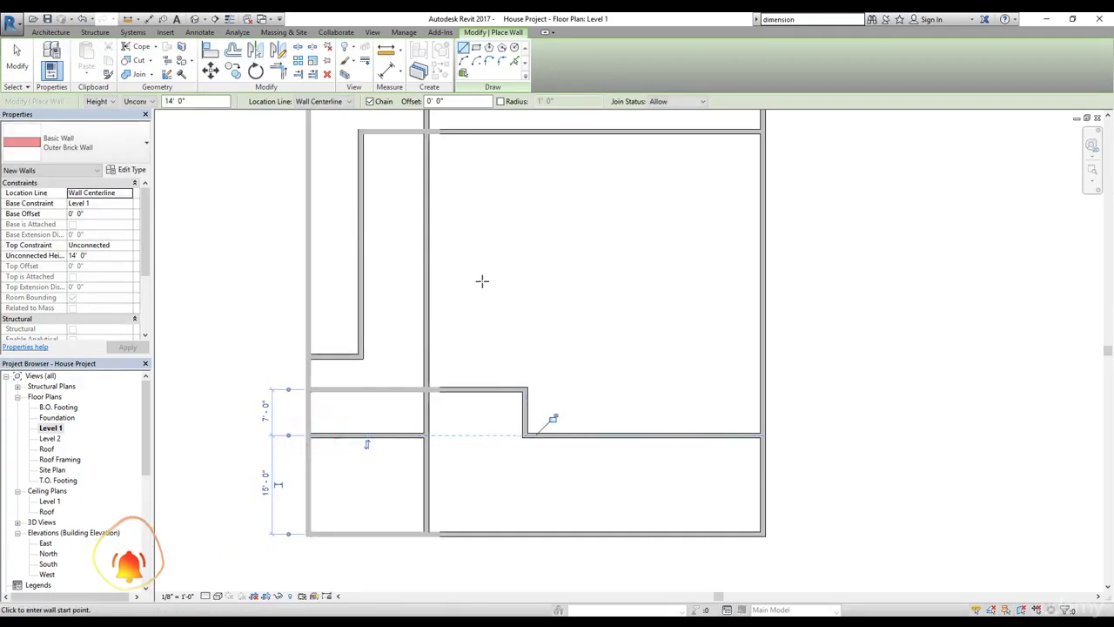
{"action": "left_click", "coordinate": [16, 57]}
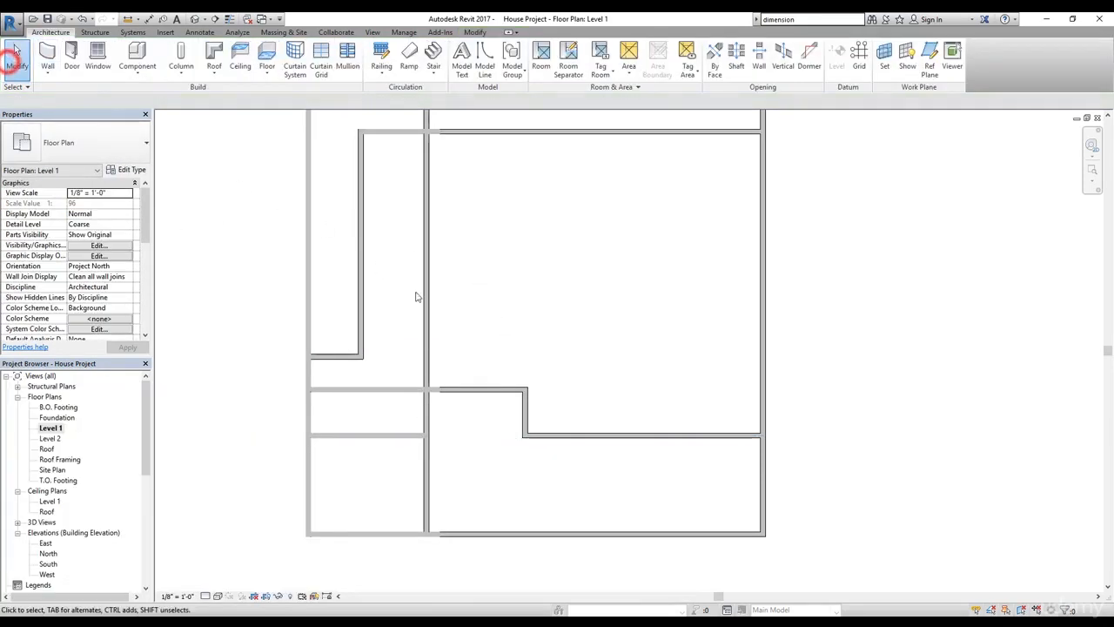
Try to trim the 7' offset wall and the 18' offset wall to a corner, keeping the parts east and north of their intersection.
{"action": "left_click", "coordinate": [473, 32]}
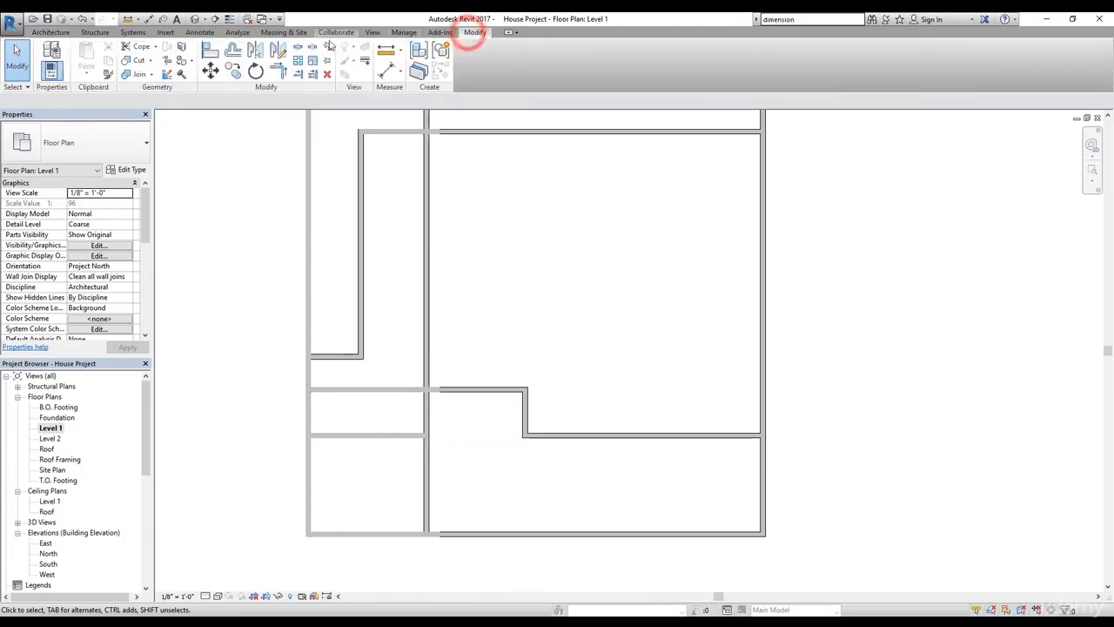
{"action": "left_click", "coordinate": [278, 73]}
{"action": "left_click", "coordinate": [459, 390]}
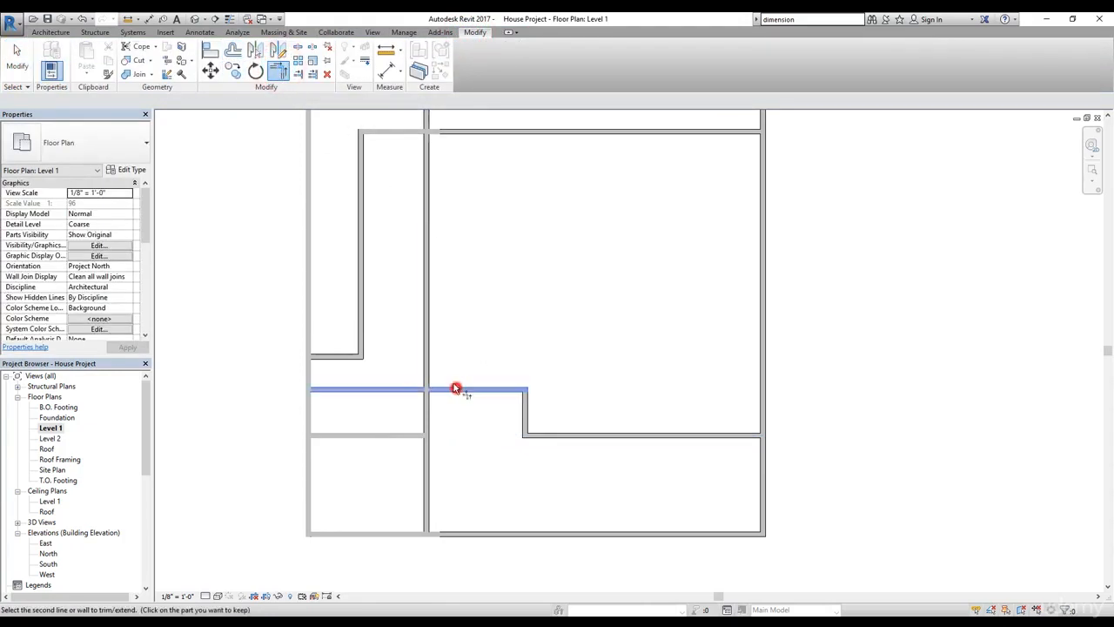
{"action": "left_click", "coordinate": [426, 366]}
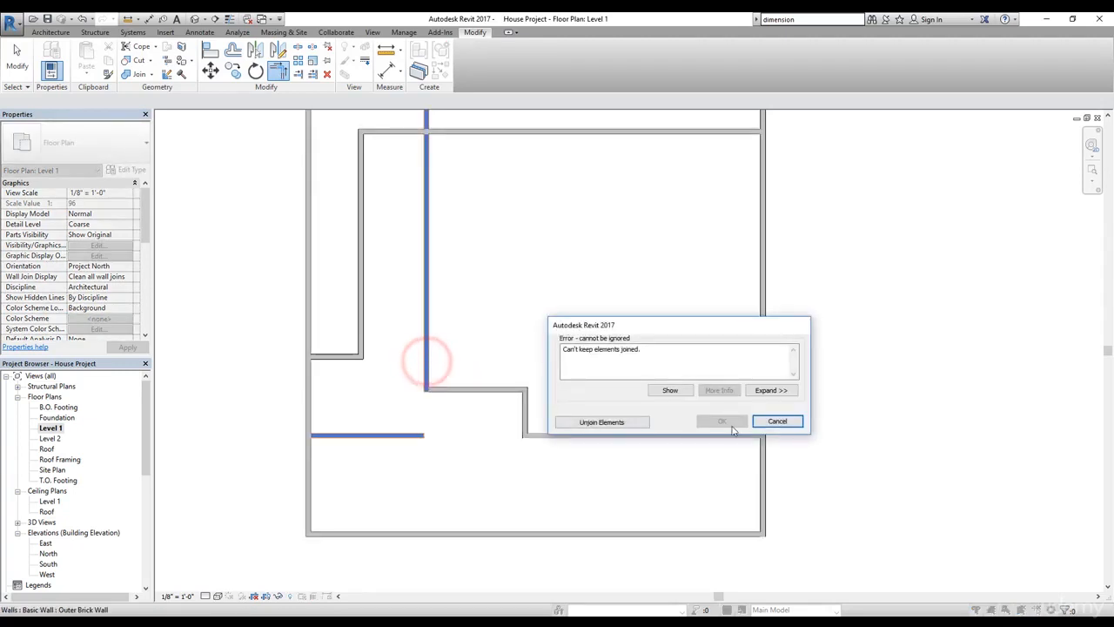
{"action": "left_click", "coordinate": [787, 422]}
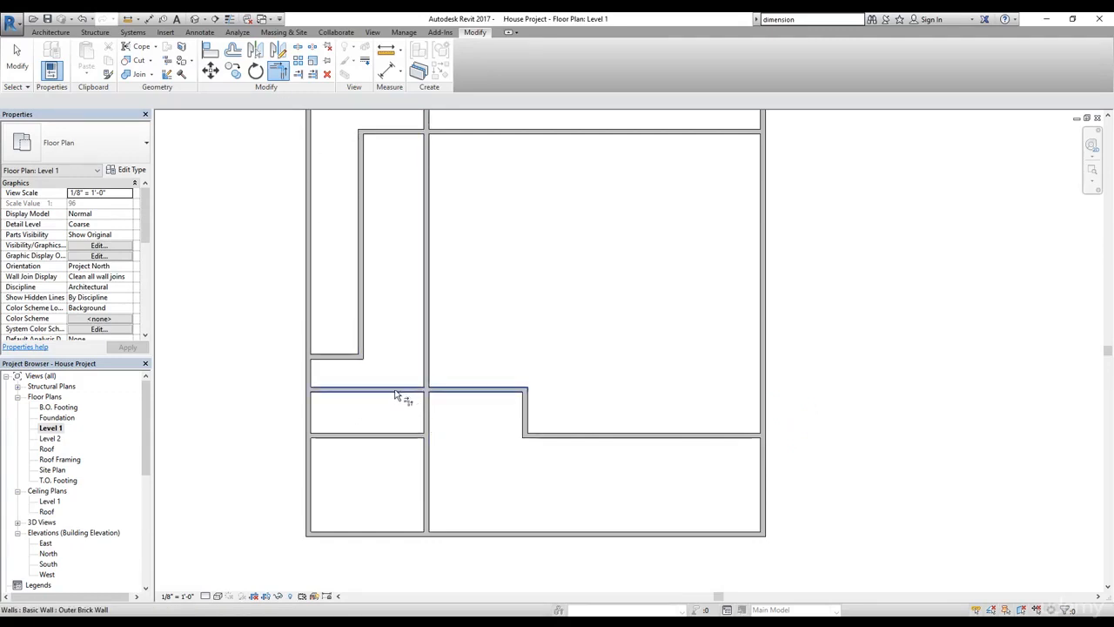
Trim the 18' offset wall to corners with the 12' offset wall and the new short west wall, keeping only the part between them.
{"action": "left_click", "coordinate": [346, 357]}
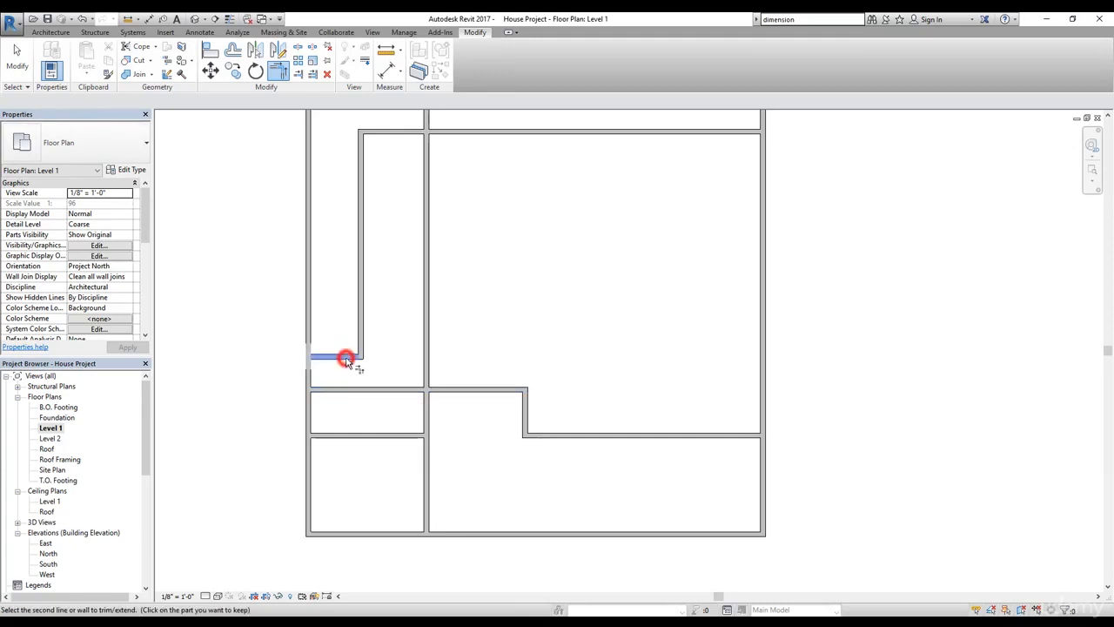
{"action": "left_click", "coordinate": [423, 370]}
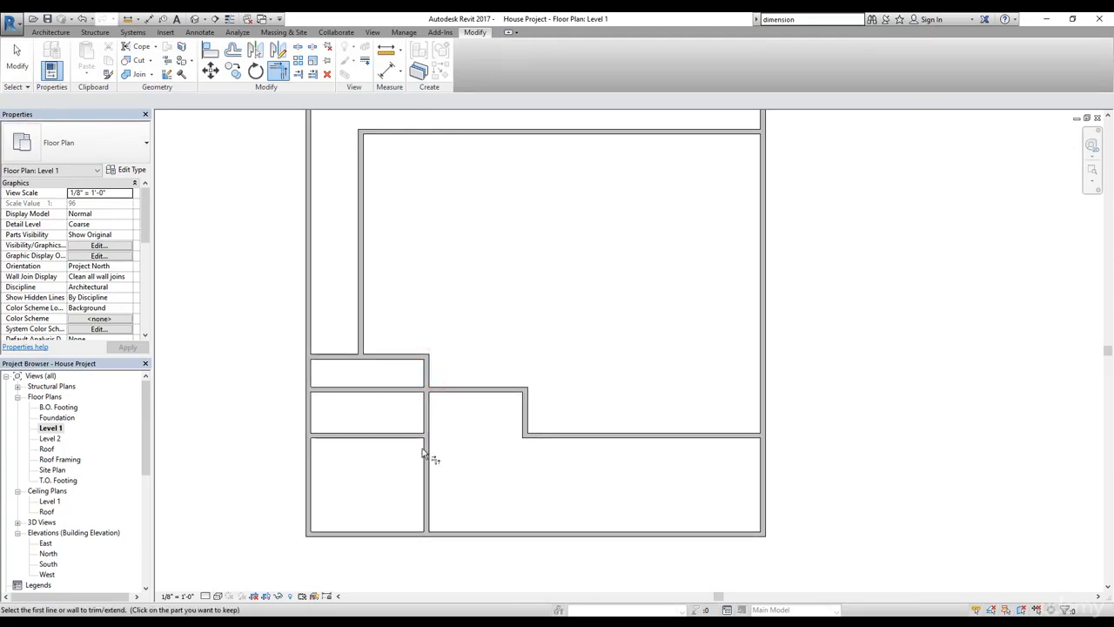
{"action": "left_click", "coordinate": [390, 434]}
{"action": "left_click", "coordinate": [427, 424]}
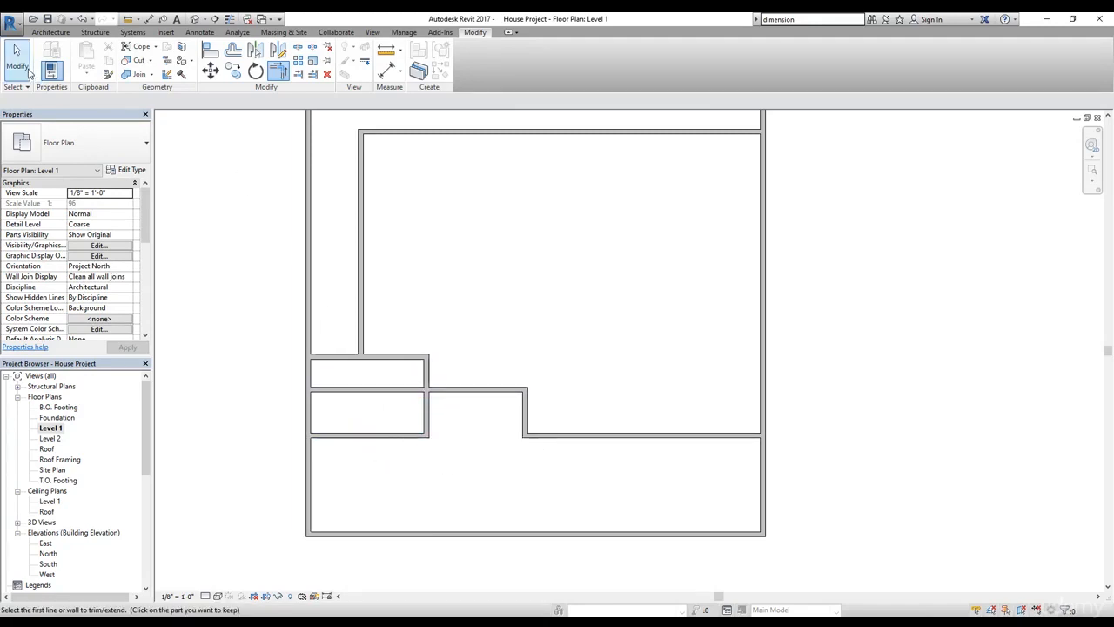
{"action": "left_click", "coordinate": [26, 67]}
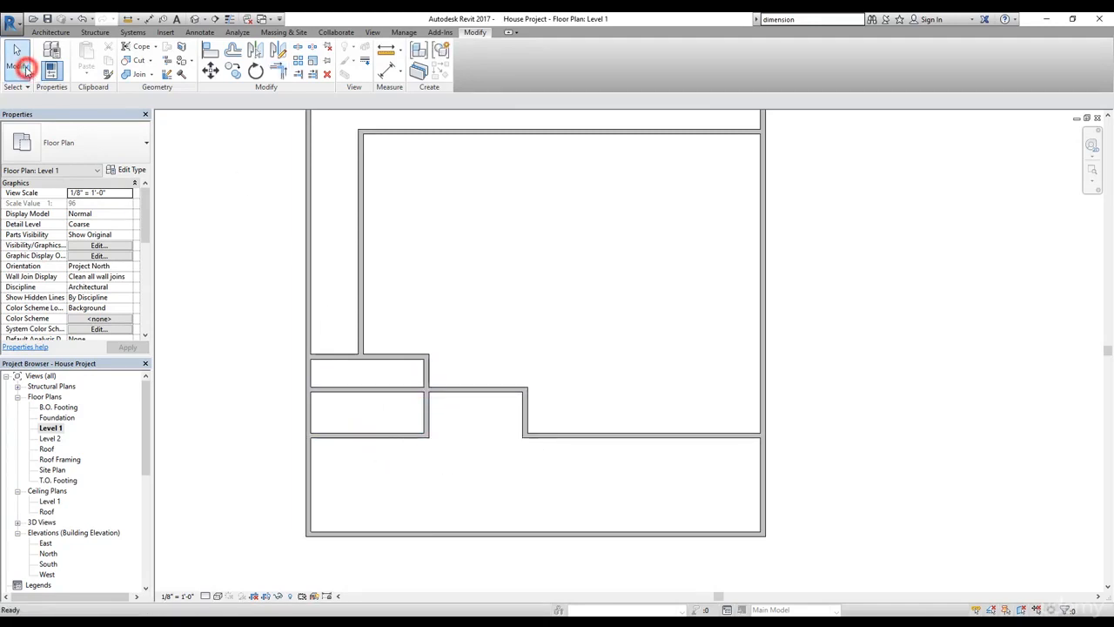
Shorten the 7' offset wall by moving its west end from the outer west wall to the trimmed 18' offset wall.
{"action": "left_click", "coordinate": [369, 390]}
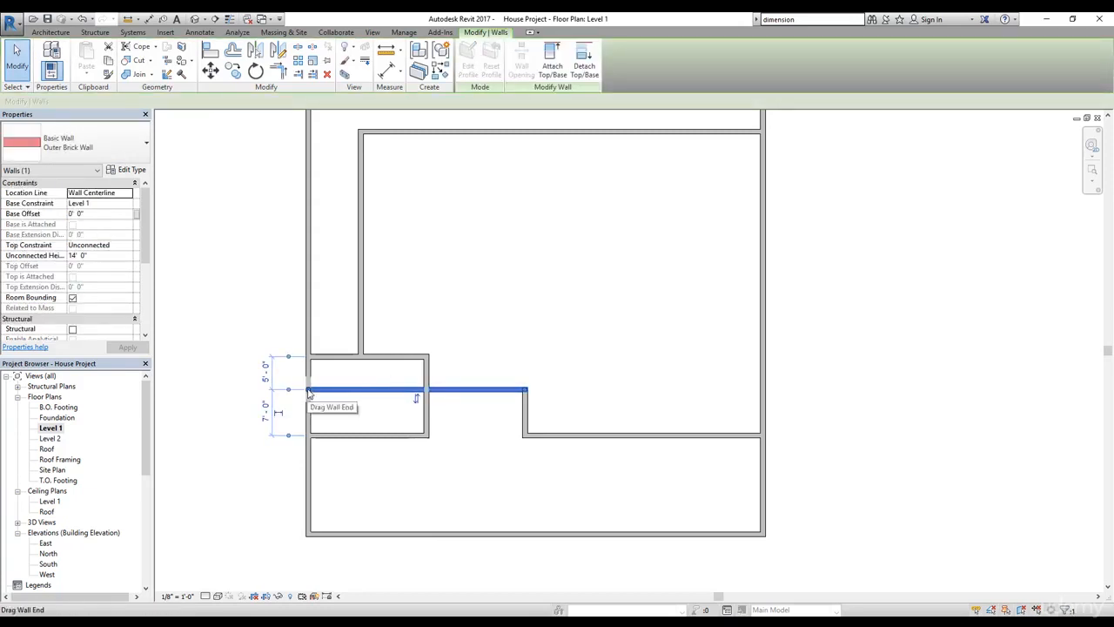
{"action": "left_click_drag", "start_coordinate": [307, 390], "coordinate": [427, 394]}
{"action": "left_click", "coordinate": [505, 341]}
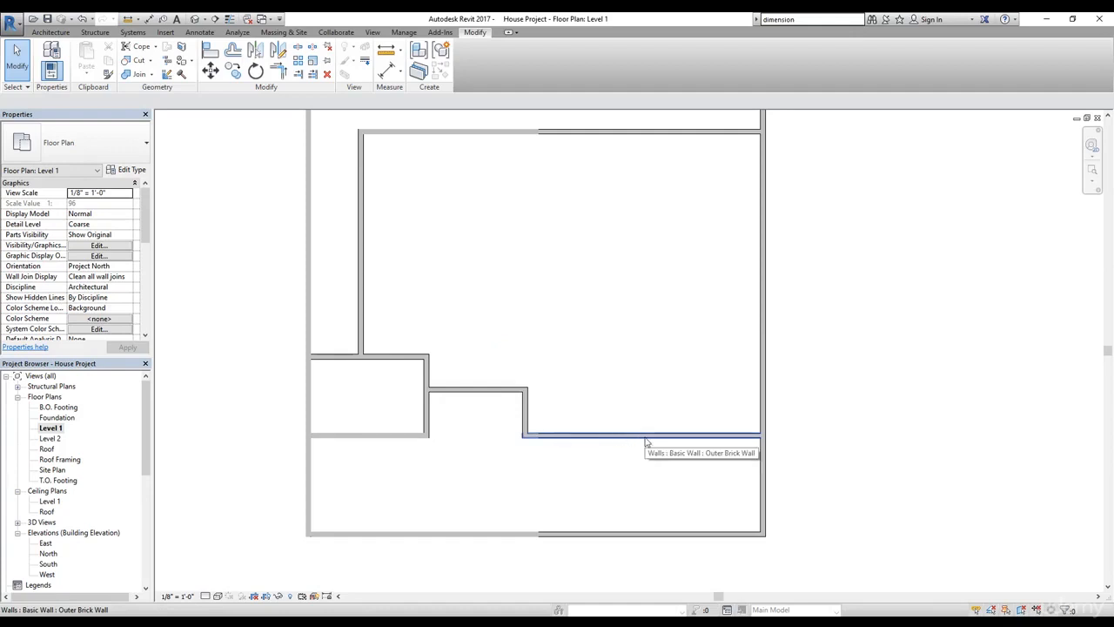
Measure the west face of the short north-south wall between the 7' offset wall and the inner south wall.
{"action": "scroll", "coordinate": [572, 422], "scroll_direction": "up", "scroll_amount": 2}
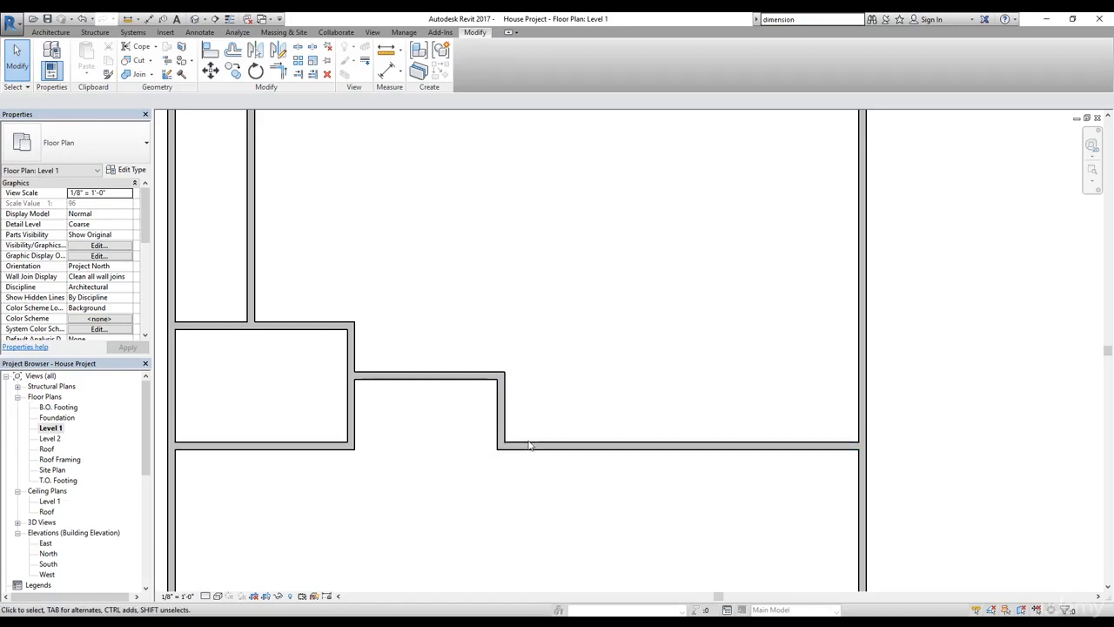
{"action": "scroll", "coordinate": [515, 440], "scroll_direction": "up", "scroll_amount": 2}
{"action": "scroll", "coordinate": [514, 440], "scroll_direction": "up", "scroll_amount": 2}
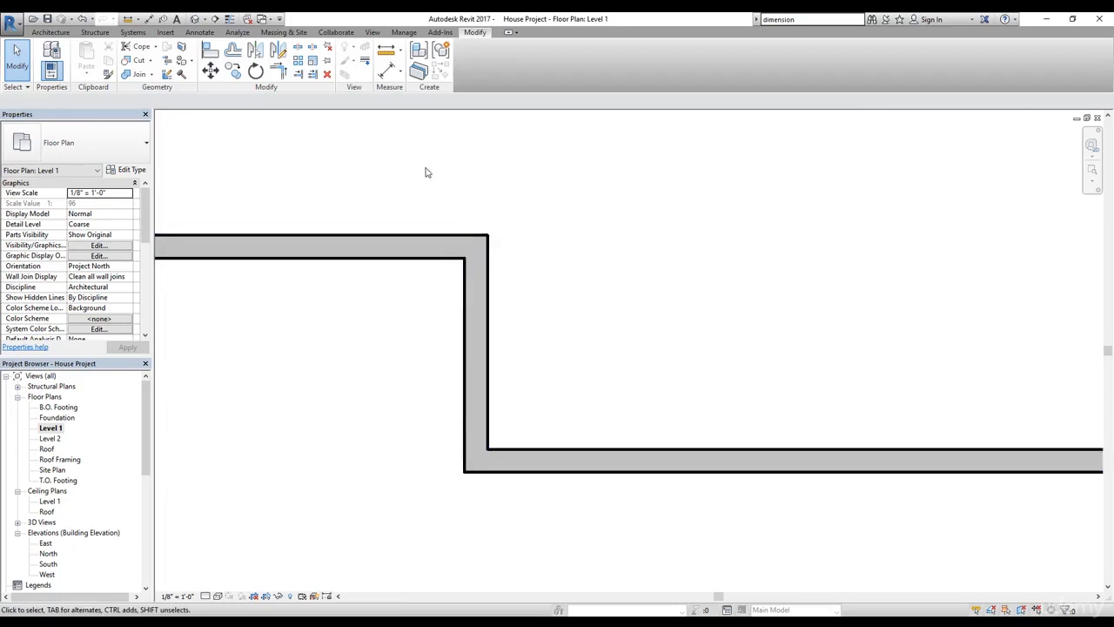
{"action": "left_click", "coordinate": [387, 50]}
{"action": "left_click", "coordinate": [464, 259]}
{"action": "left_click", "coordinate": [465, 471]}
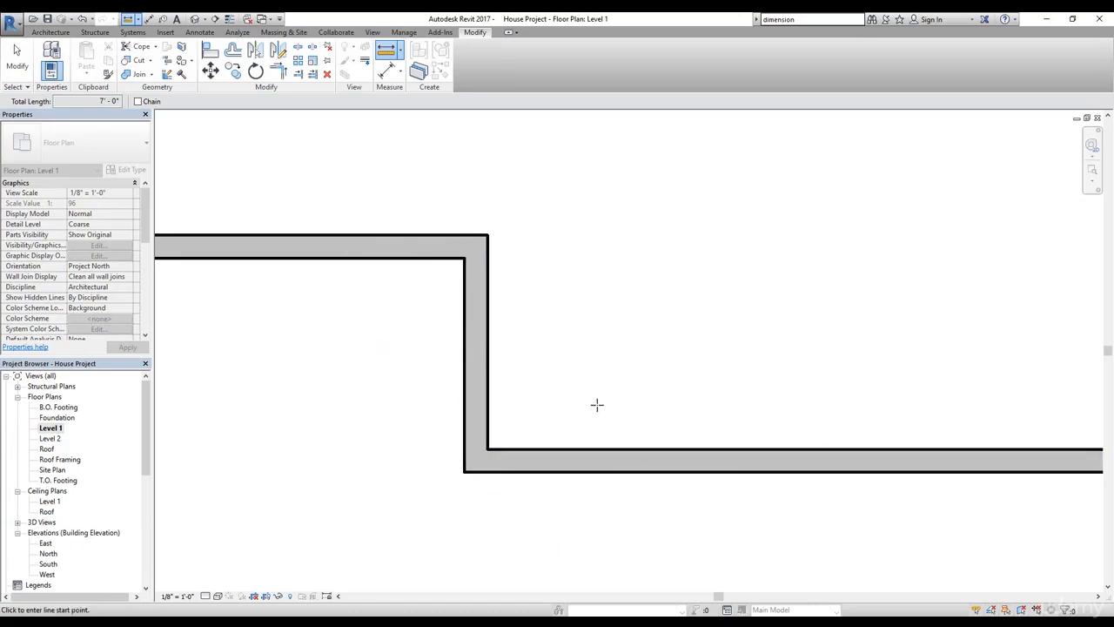
{"action": "key", "text": "Escape"}
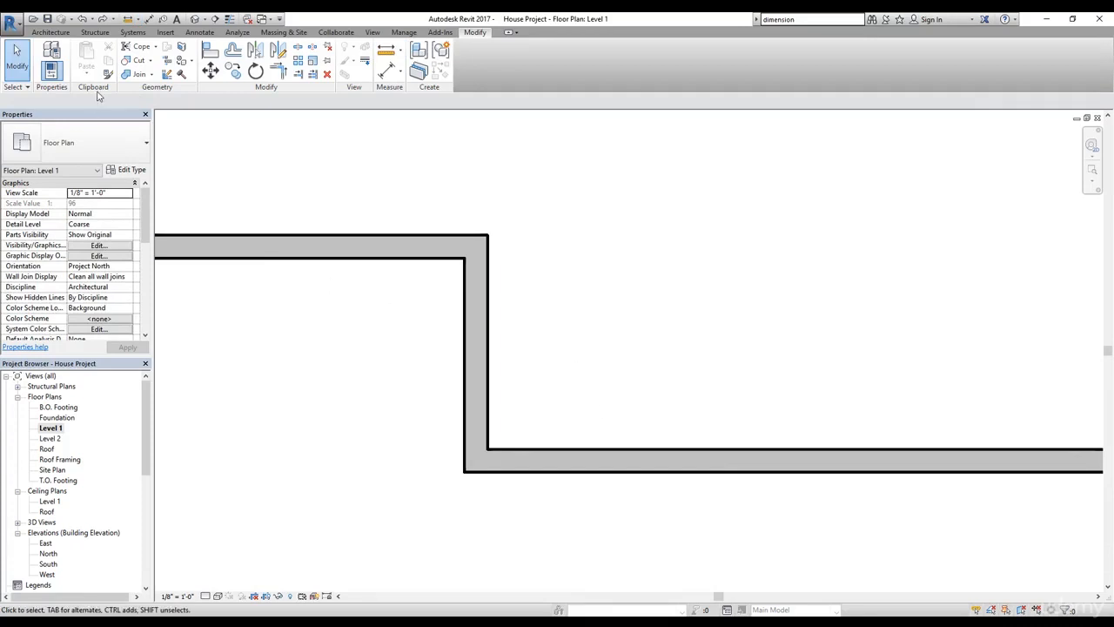
Draw a 45° diagonal Outer Brick Wall from about 1'-11" below the short north-south wall's north corner southeast to the inner south wall.
{"action": "left_click", "coordinate": [51, 33]}
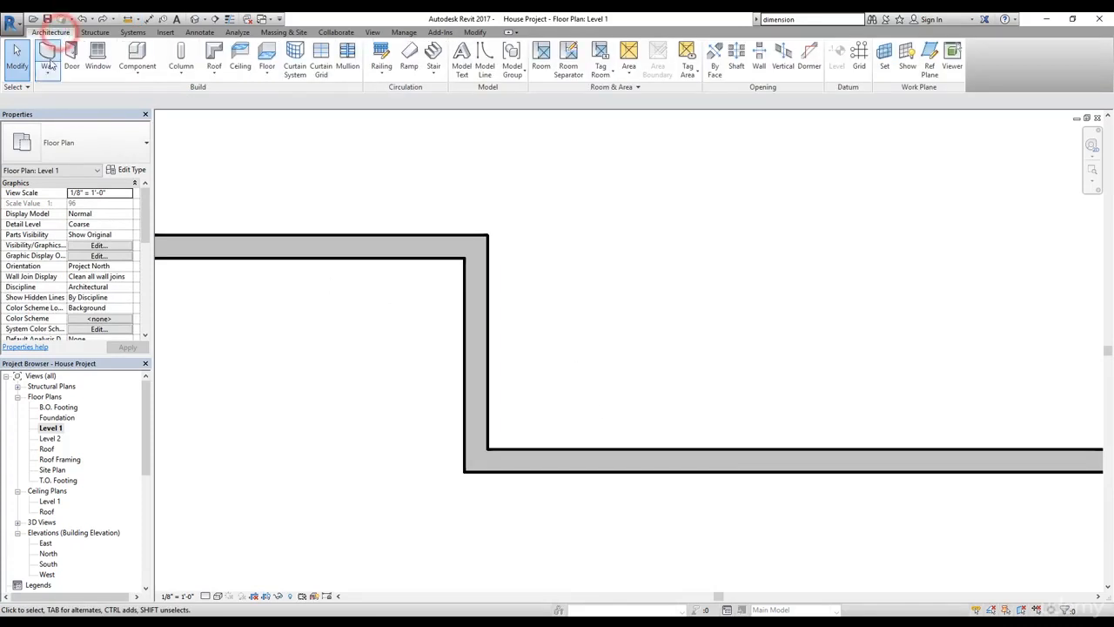
{"action": "left_click", "coordinate": [51, 52]}
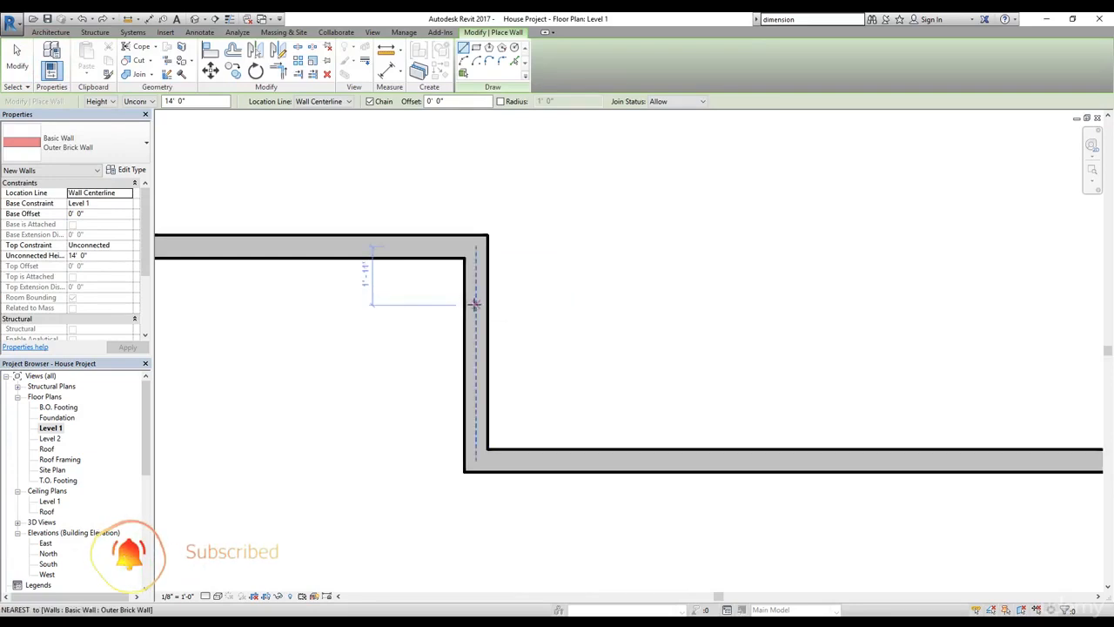
{"action": "left_click", "coordinate": [475, 303]}
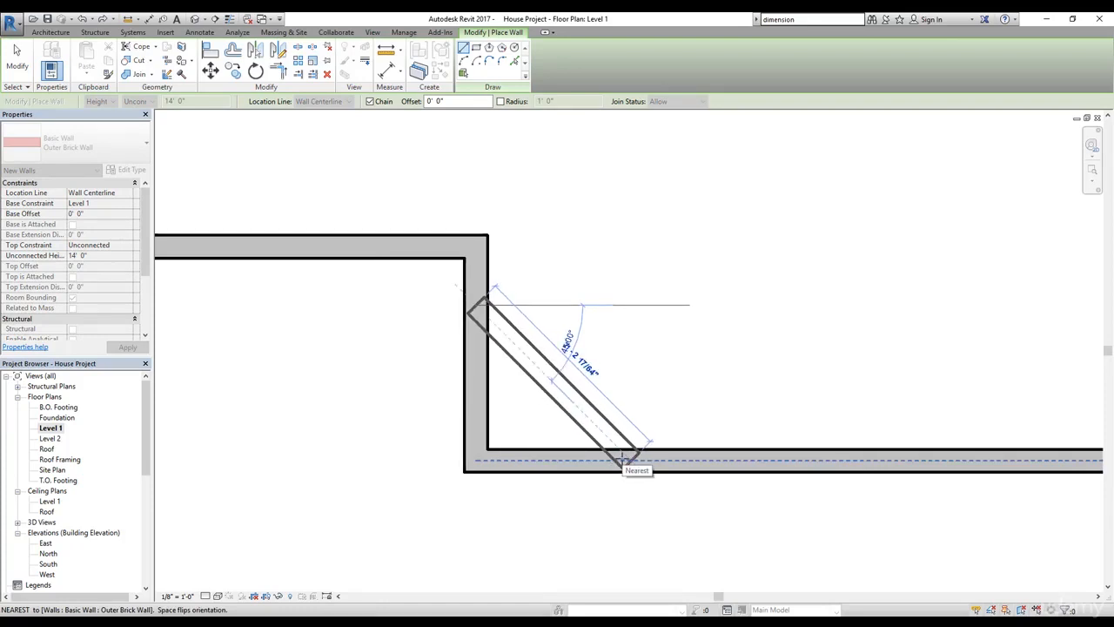
{"action": "left_click", "coordinate": [623, 459]}
{"action": "key", "text": "Escape"}
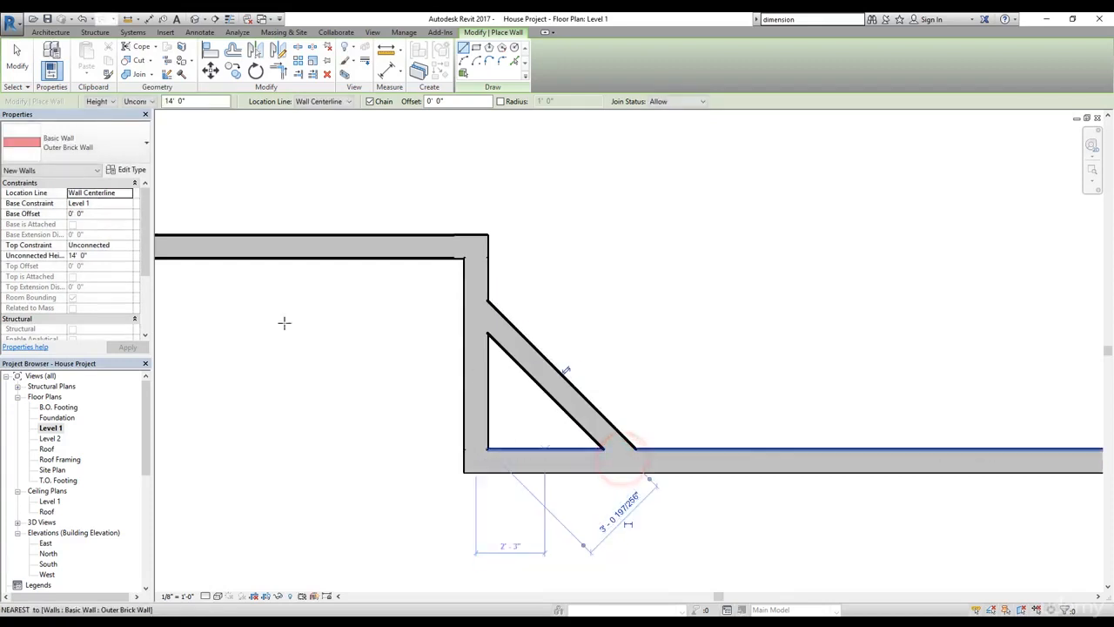
Trim the diagonal wall to corners with the short north-south wall's upper part and the inner south wall's east part.
{"action": "left_click", "coordinate": [279, 75]}
{"action": "left_click", "coordinate": [521, 339]}
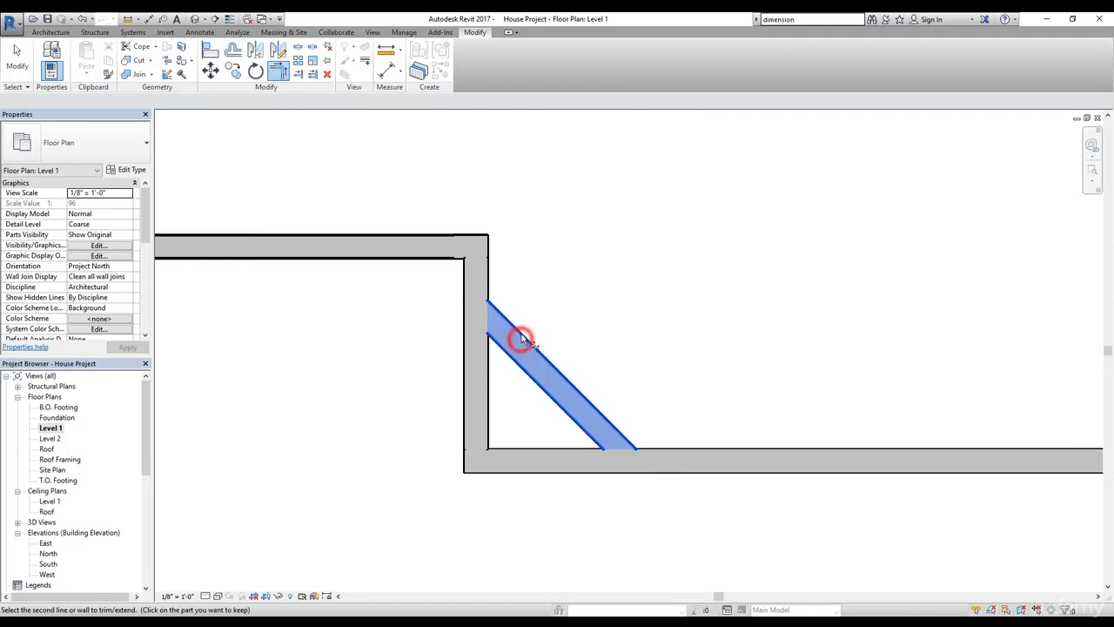
{"action": "left_click", "coordinate": [477, 288]}
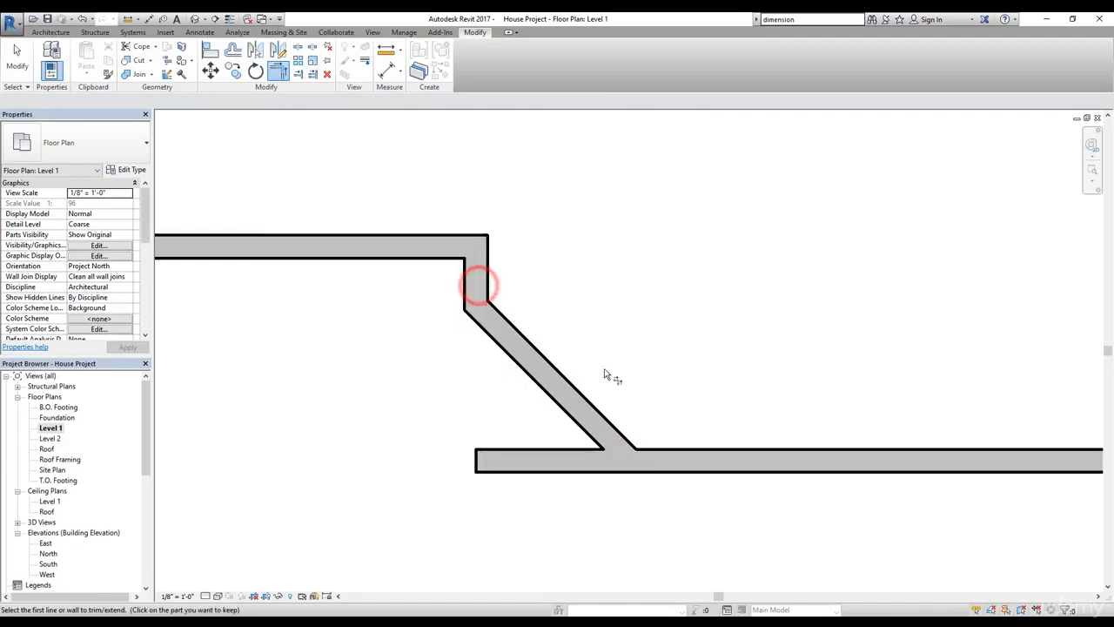
{"action": "left_click", "coordinate": [681, 458]}
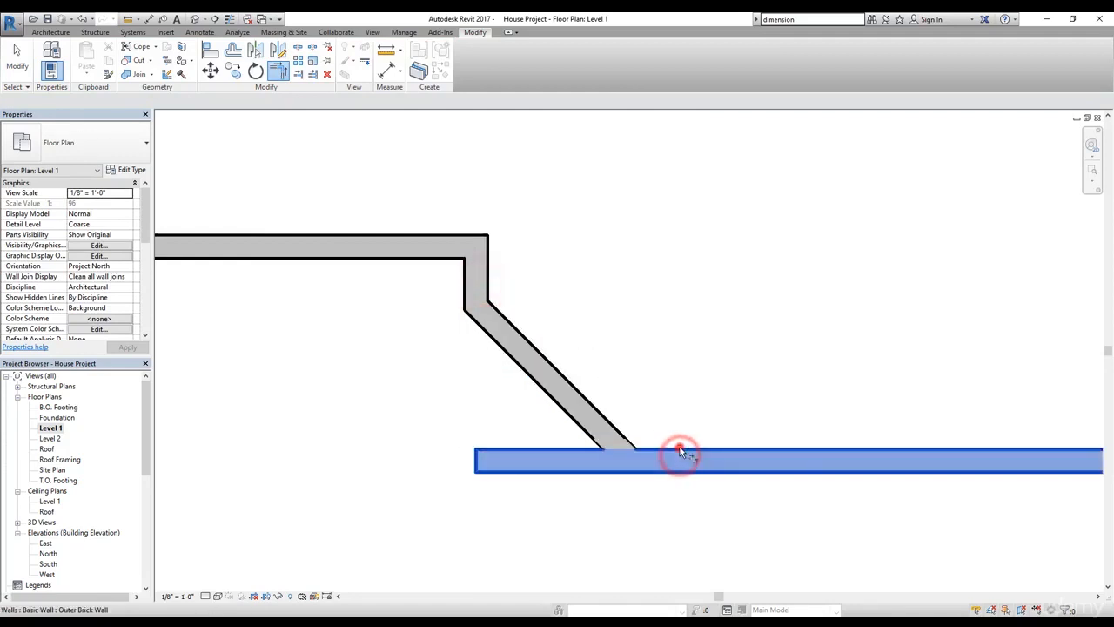
{"action": "left_click", "coordinate": [599, 419]}
{"action": "scroll", "coordinate": [487, 365], "scroll_direction": "down", "scroll_amount": 6}
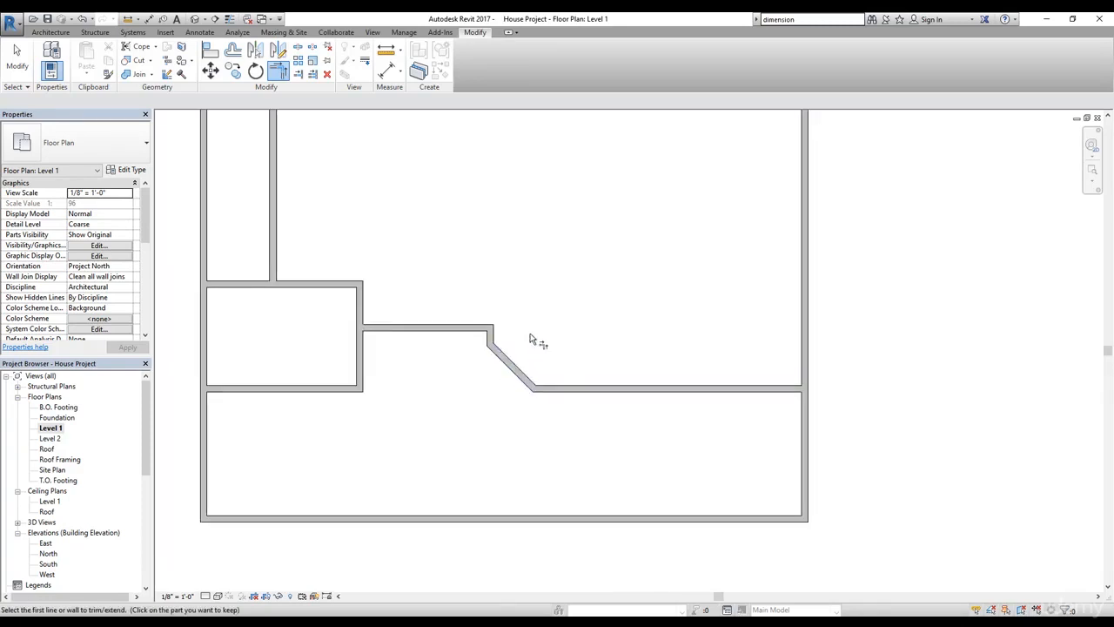
{"action": "scroll", "coordinate": [524, 307], "scroll_direction": "down", "scroll_amount": 2}
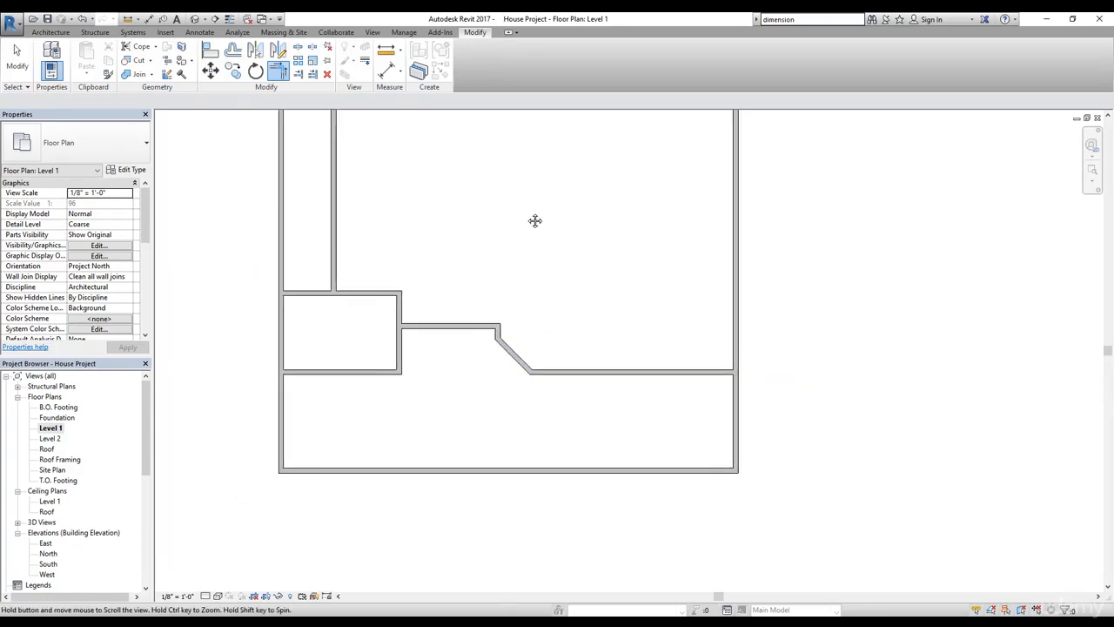
{"action": "middle_click_drag", "start_coordinate": [534, 219], "coordinate": [564, 304]}
{"action": "middle_click_drag", "start_coordinate": [574, 249], "coordinate": [581, 274]}
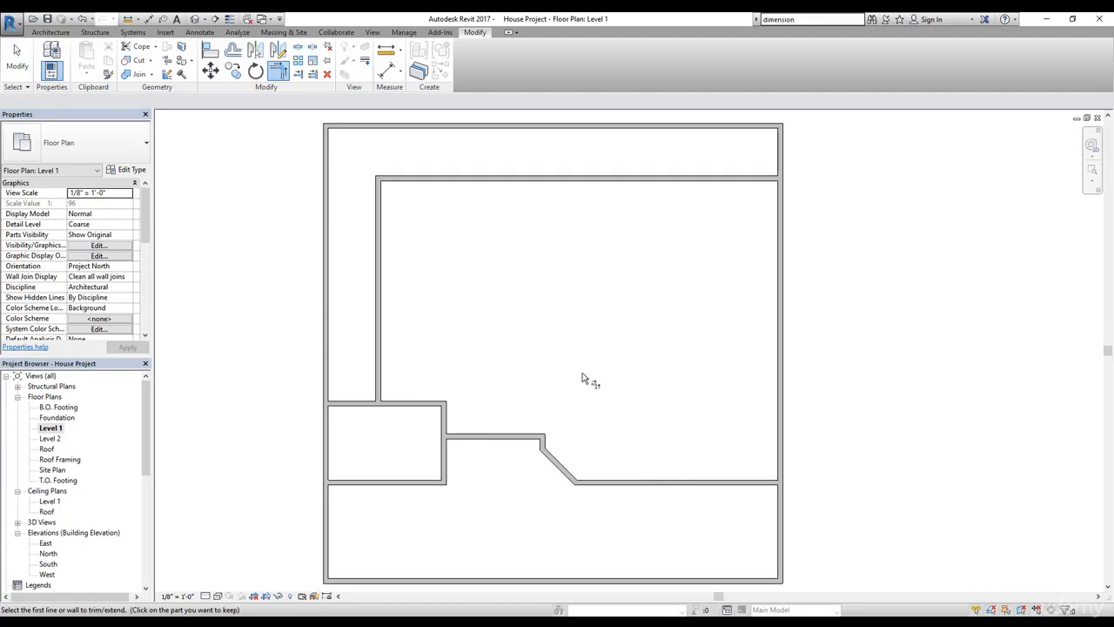
{"action": "left_click", "coordinate": [19, 68]}
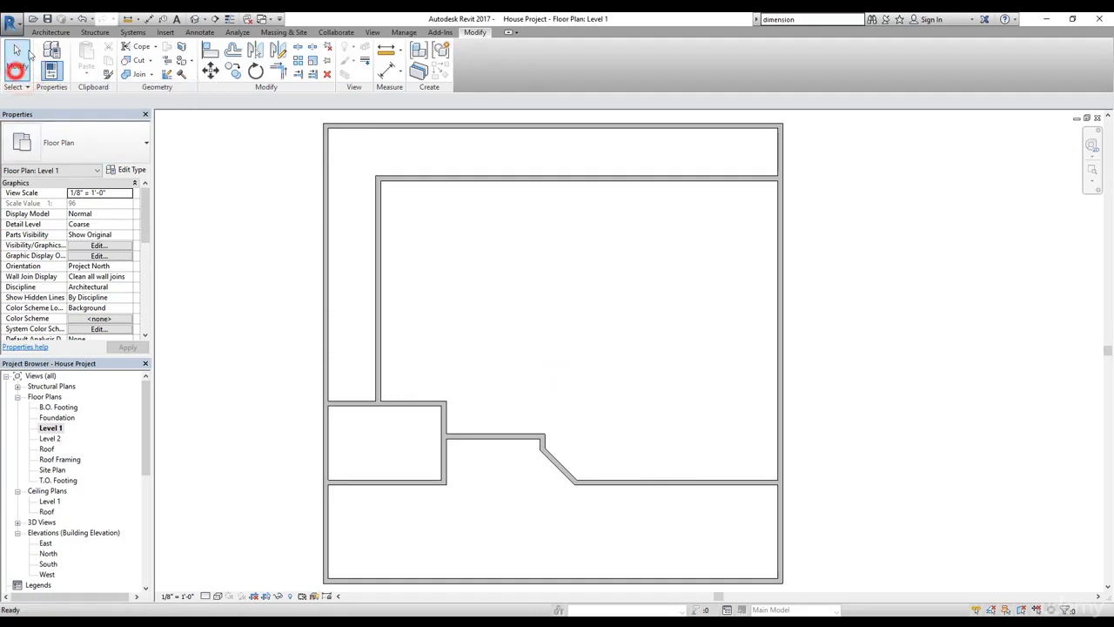
Start a new wall with the Basic Wall type Interior - 5" Partition (2-hr).
{"action": "left_click", "coordinate": [49, 33]}
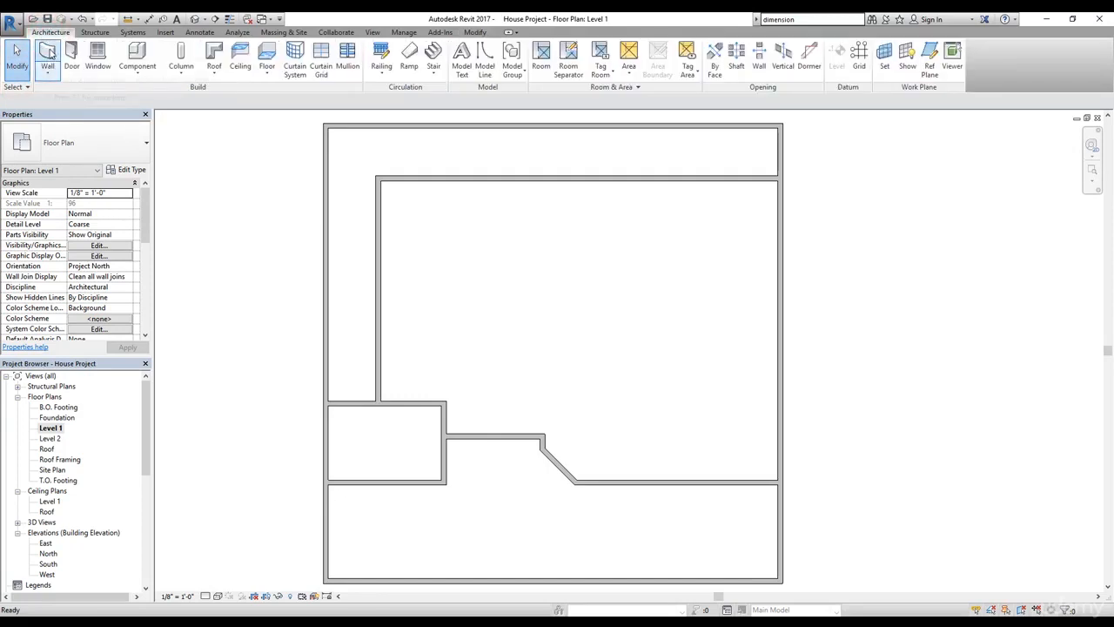
{"action": "left_click", "coordinate": [46, 54]}
{"action": "left_click", "coordinate": [126, 145]}
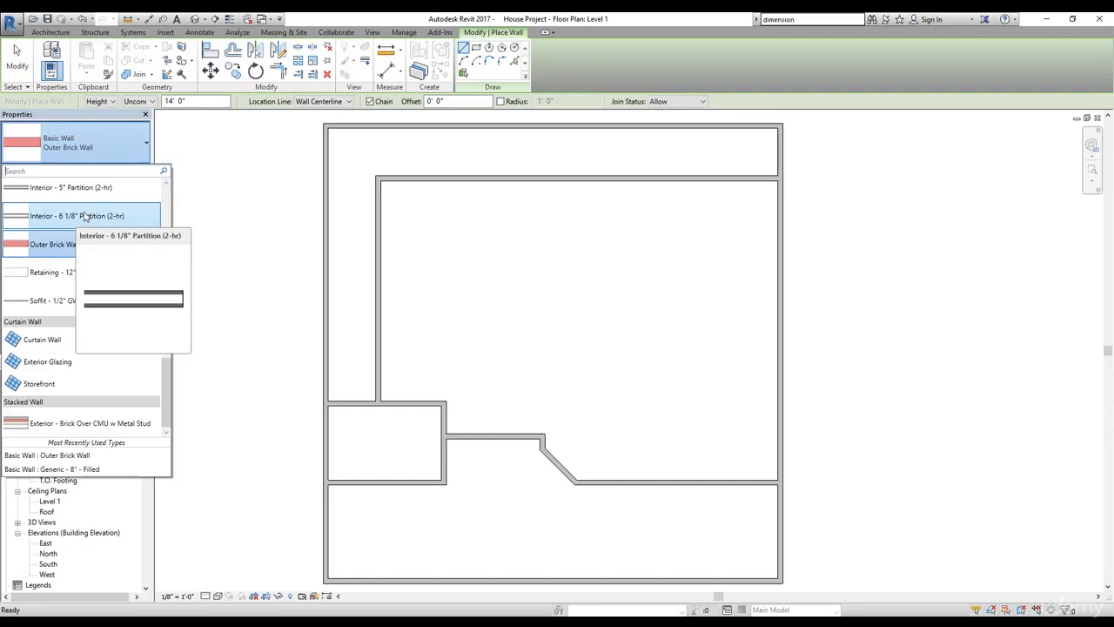
{"action": "scroll", "coordinate": [82, 223], "scroll_direction": "up", "scroll_amount": 1}
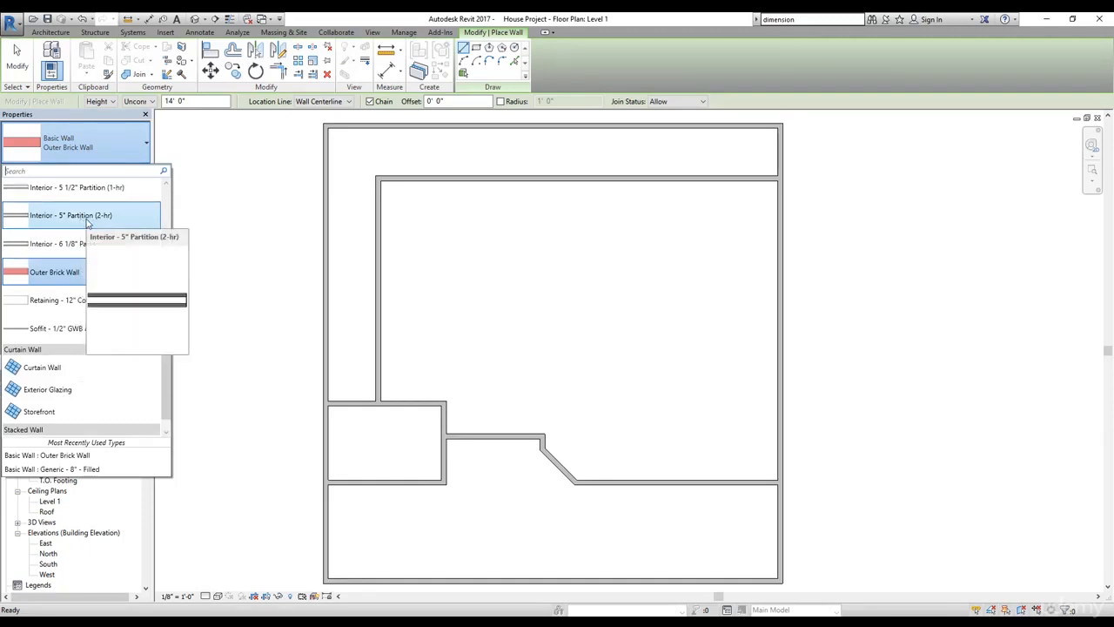
{"action": "left_click", "coordinate": [86, 222]}
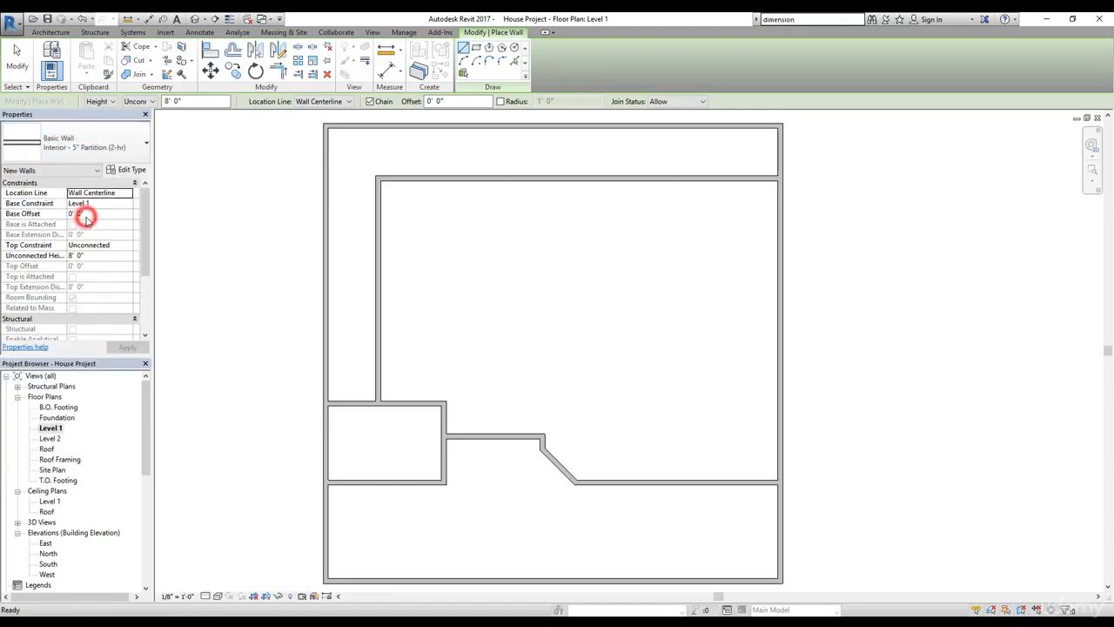
Duplicate the Interior - 5" Partition (2-hr) wall type as Interior Wall.
{"action": "left_click", "coordinate": [129, 172]}
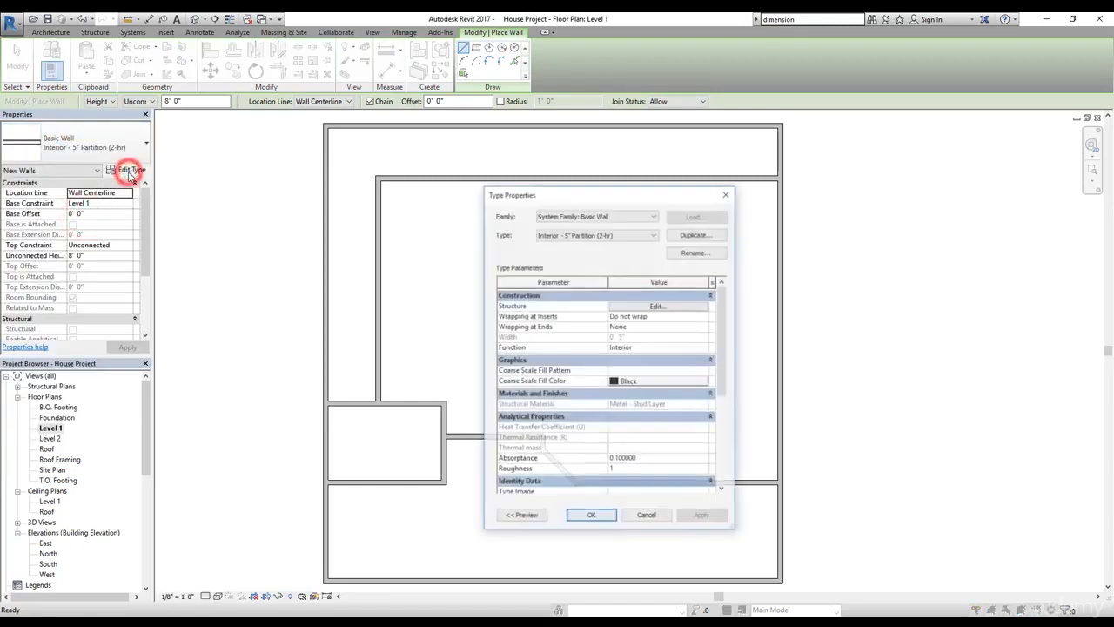
{"action": "left_click", "coordinate": [680, 235]}
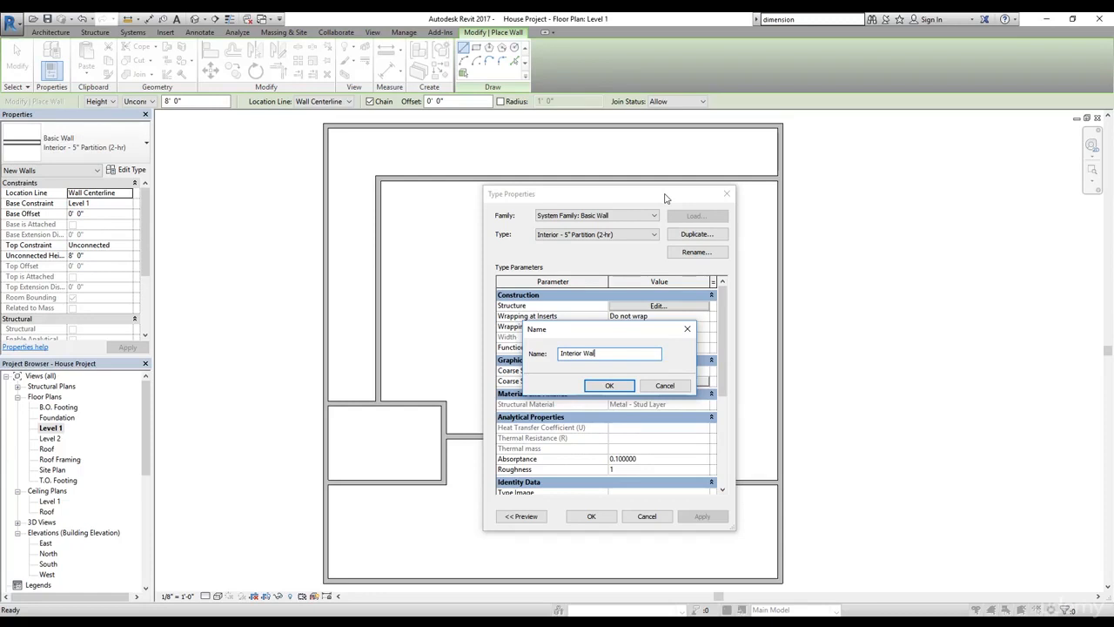
{"action": "left_click", "coordinate": [609, 387]}
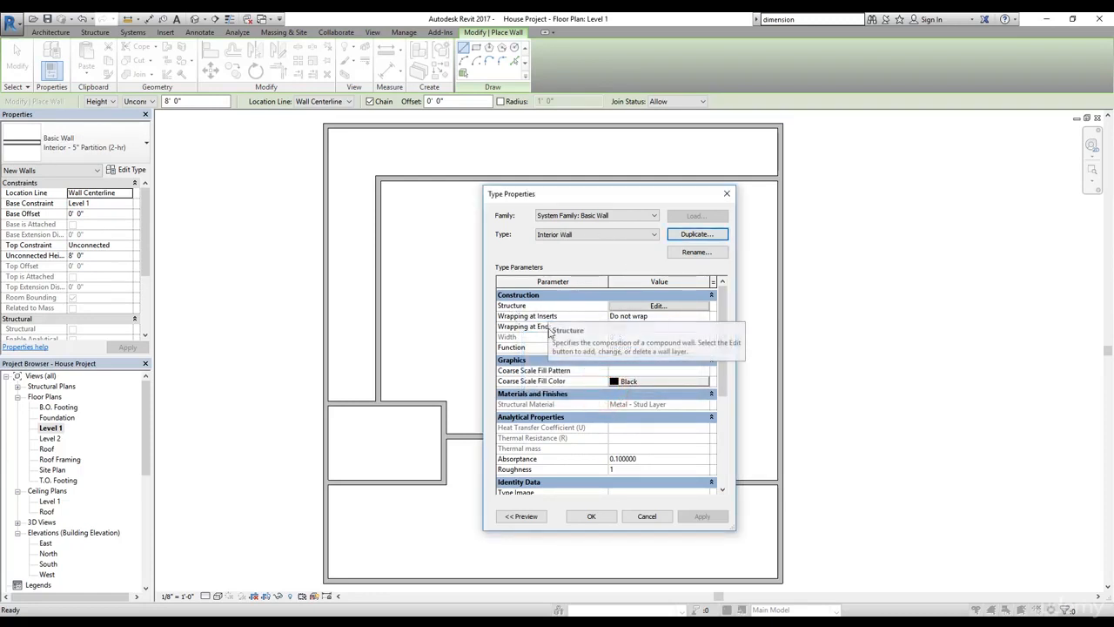
{"action": "left_click", "coordinate": [593, 518]}
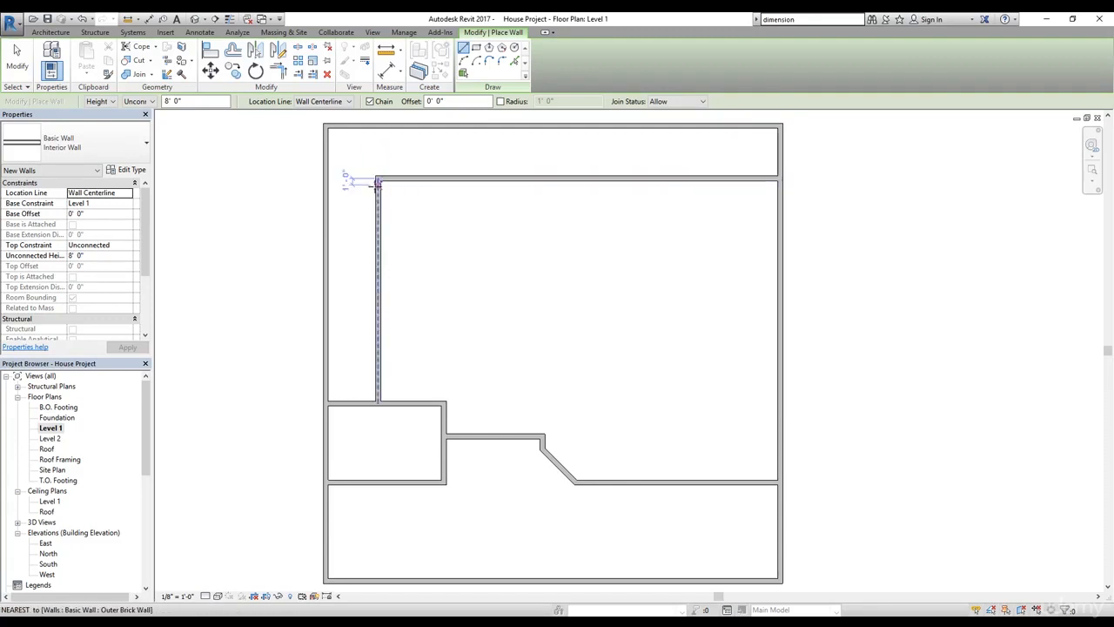
Draw an Interior Wall 20' east from the inner west brick wall and continue it north to the inner north brick wall.
{"action": "left_click", "coordinate": [378, 291]}
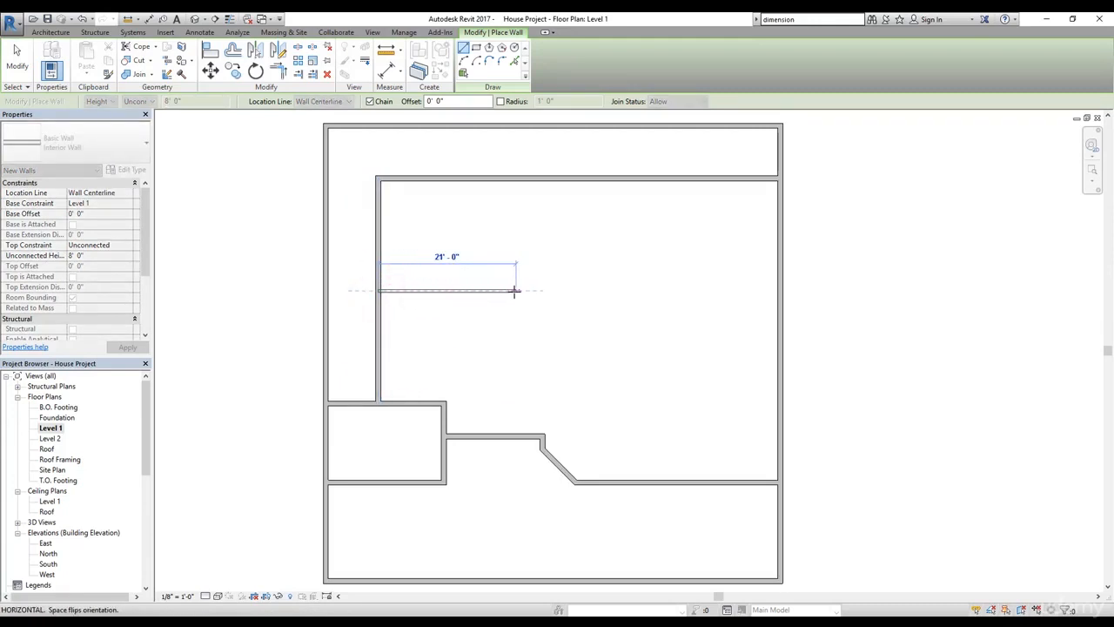
{"action": "type", "text": "20"}
{"action": "key", "text": "Return"}
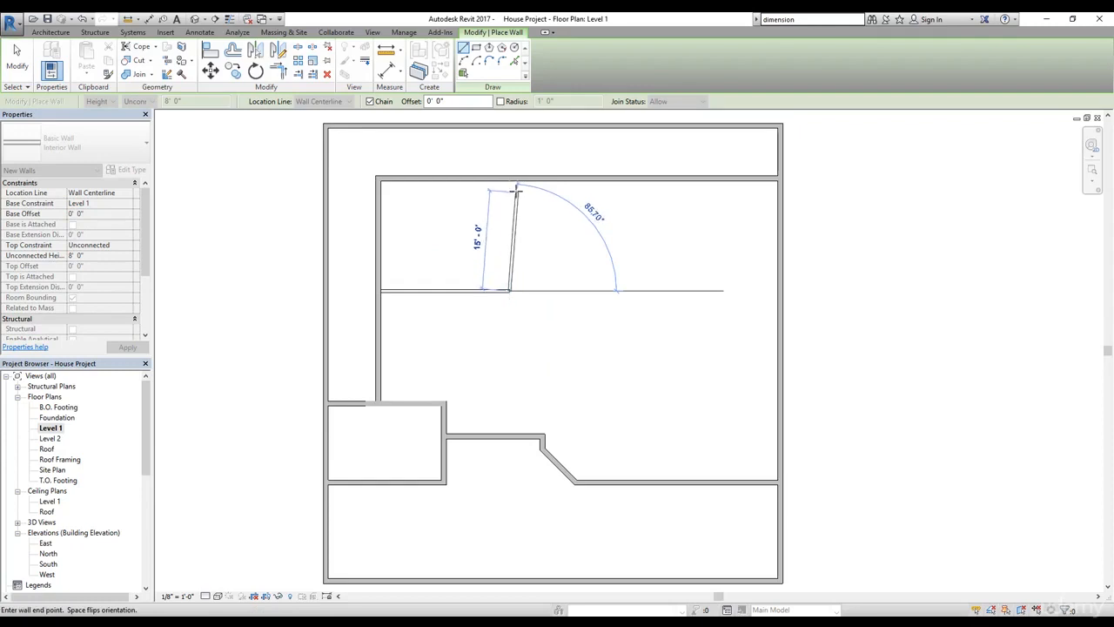
{"action": "left_click", "coordinate": [509, 179]}
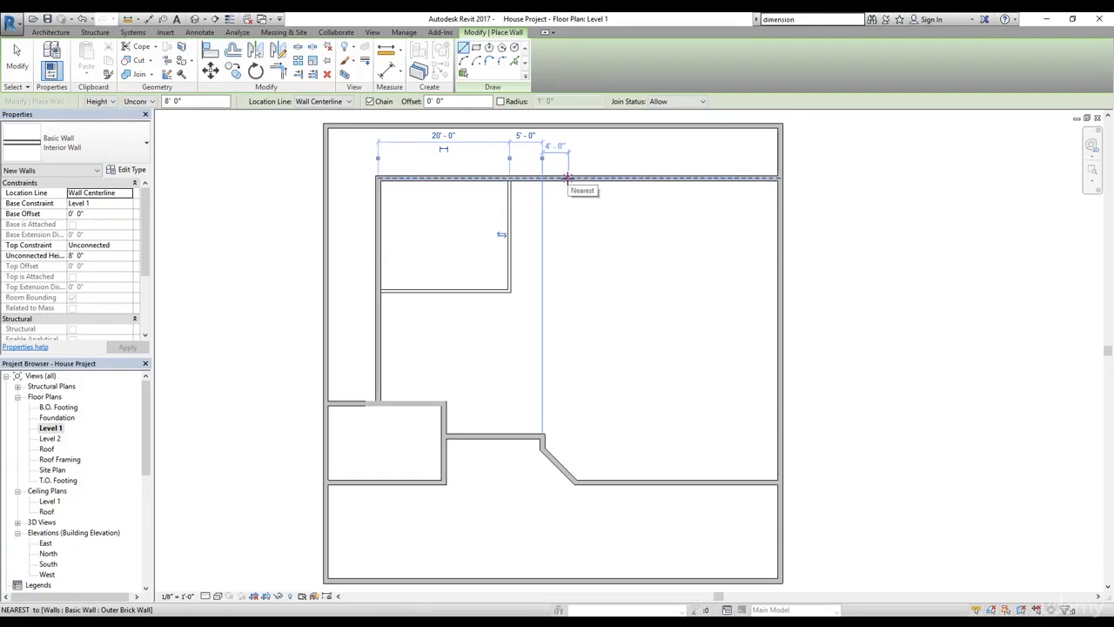
{"action": "scroll", "coordinate": [589, 152], "scroll_direction": "up", "scroll_amount": 3}
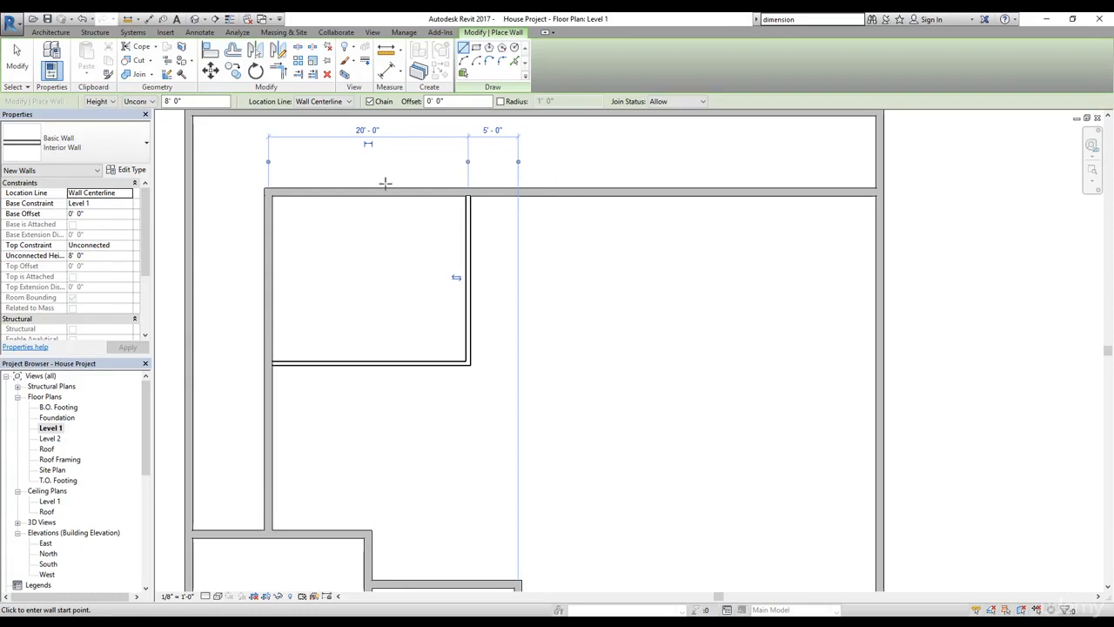
{"action": "key", "text": "Escape"}
{"action": "key", "text": "Escape"}
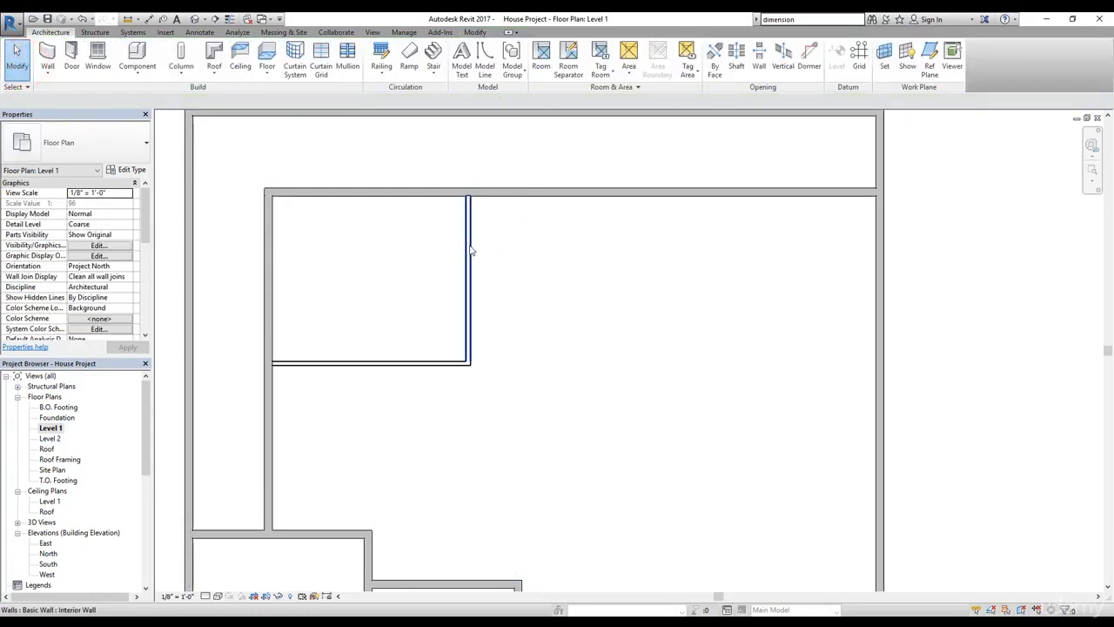
Try to clean up the junction of the north-south partition and the inner north brick wall using Wall Joins with Allow Join.
{"action": "left_click", "coordinate": [470, 247]}
{"action": "left_click", "coordinate": [566, 233]}
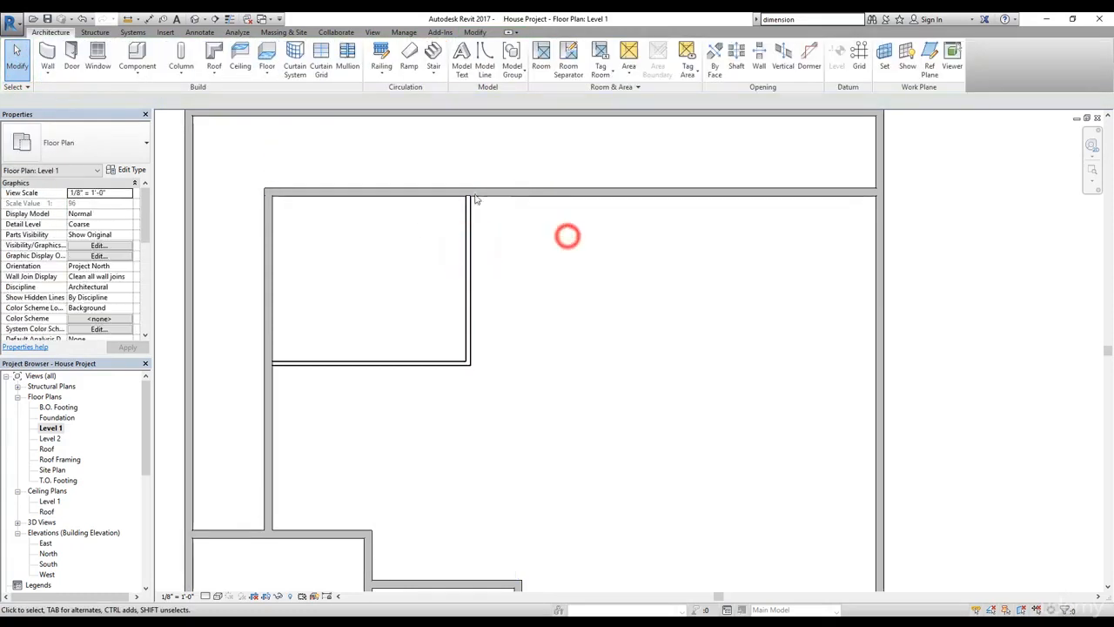
{"action": "scroll", "coordinate": [470, 200], "scroll_direction": "up", "scroll_amount": 2}
{"action": "scroll", "coordinate": [470, 200], "scroll_direction": "up", "scroll_amount": 4}
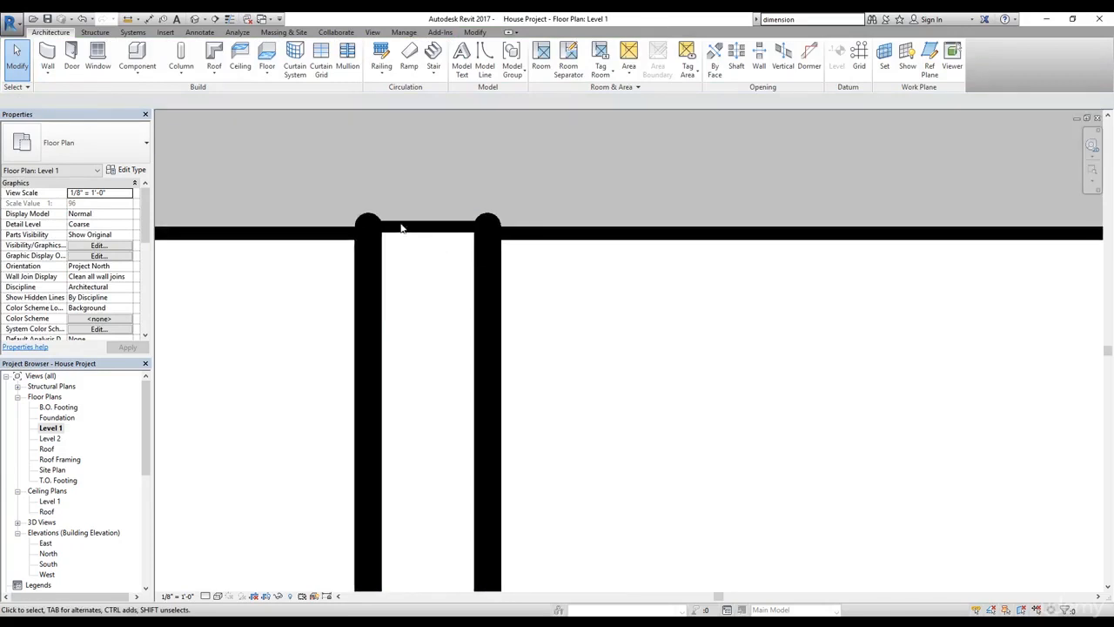
{"action": "scroll", "coordinate": [545, 318], "scroll_direction": "down", "scroll_amount": 5}
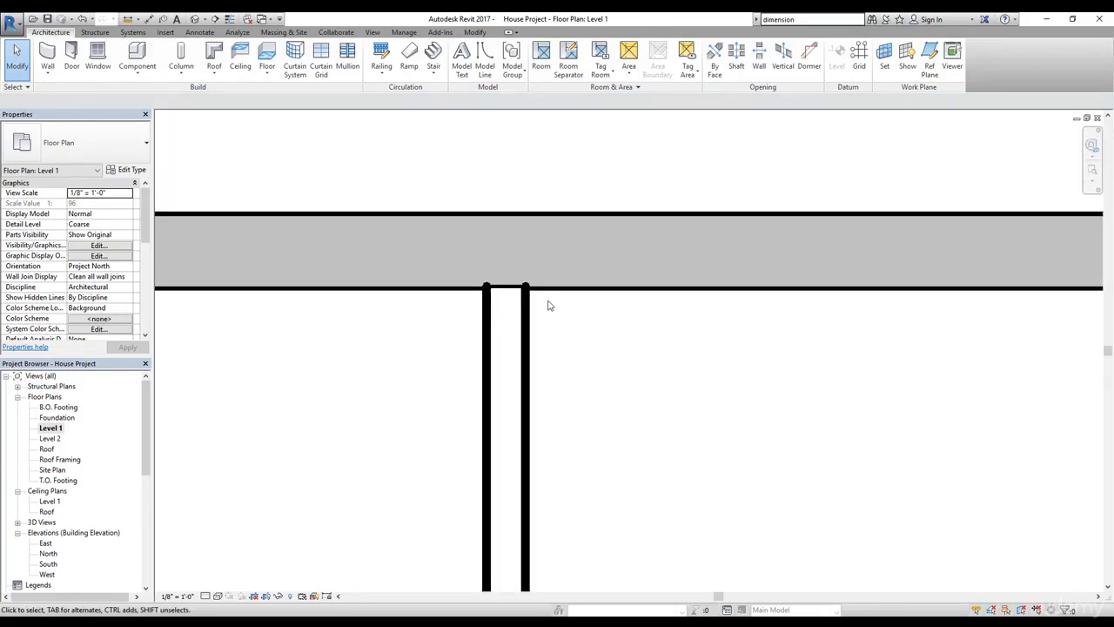
{"action": "left_click", "coordinate": [473, 33]}
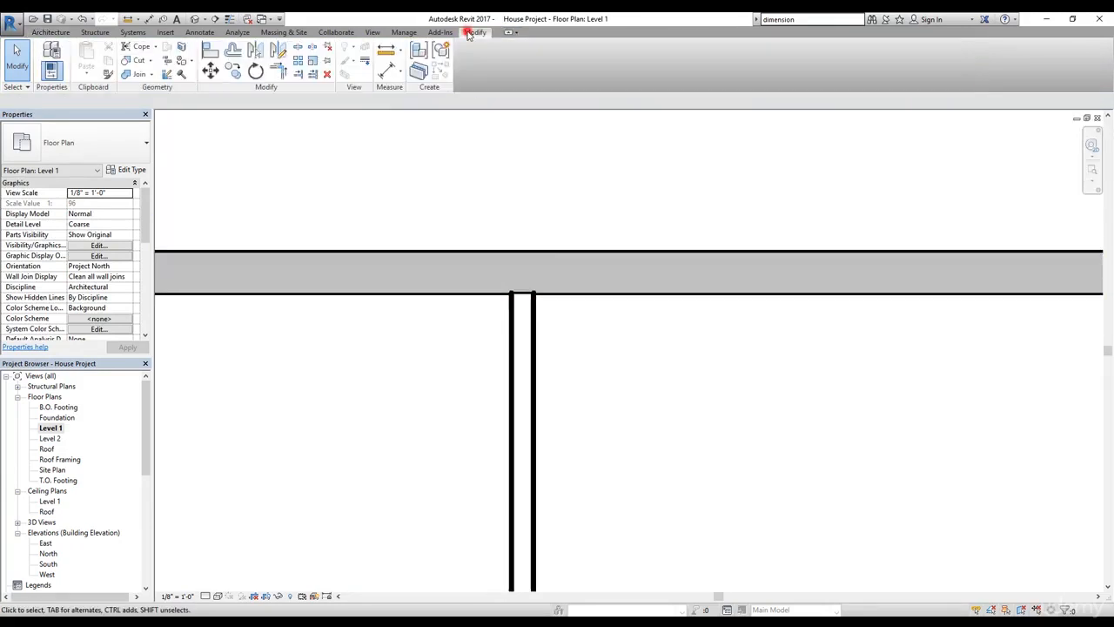
{"action": "left_click", "coordinate": [166, 74]}
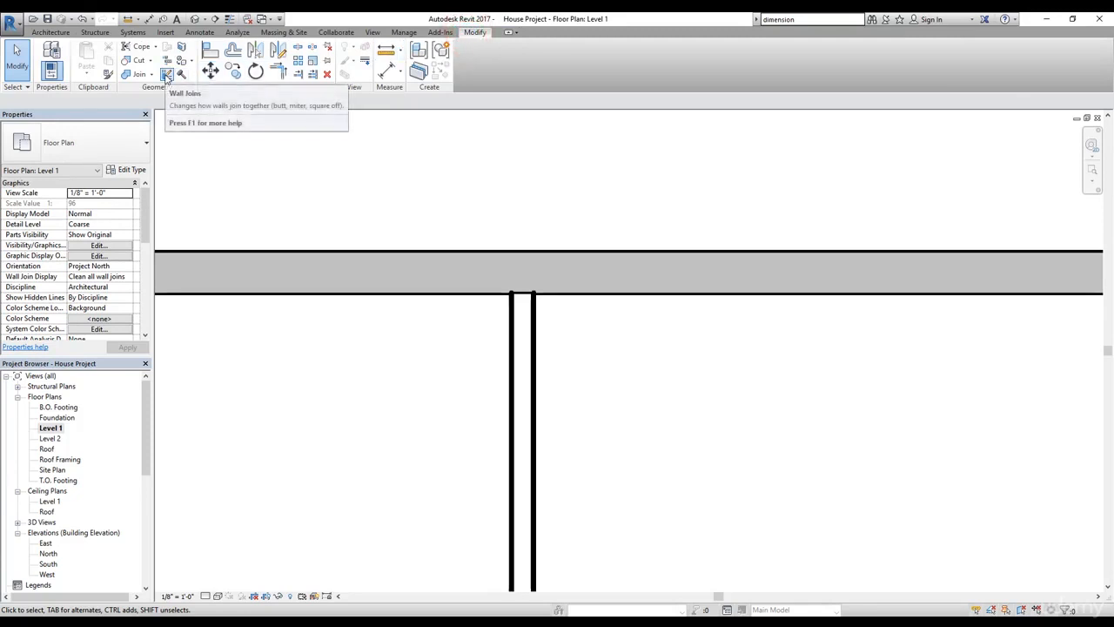
{"action": "left_click", "coordinate": [520, 281]}
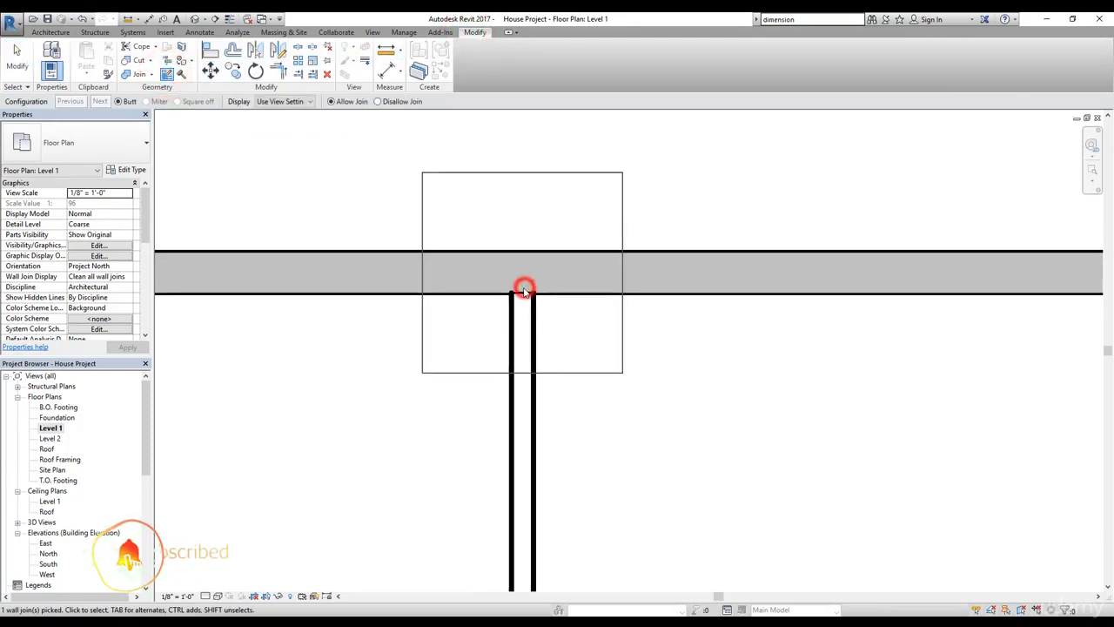
{"action": "left_click", "coordinate": [351, 101]}
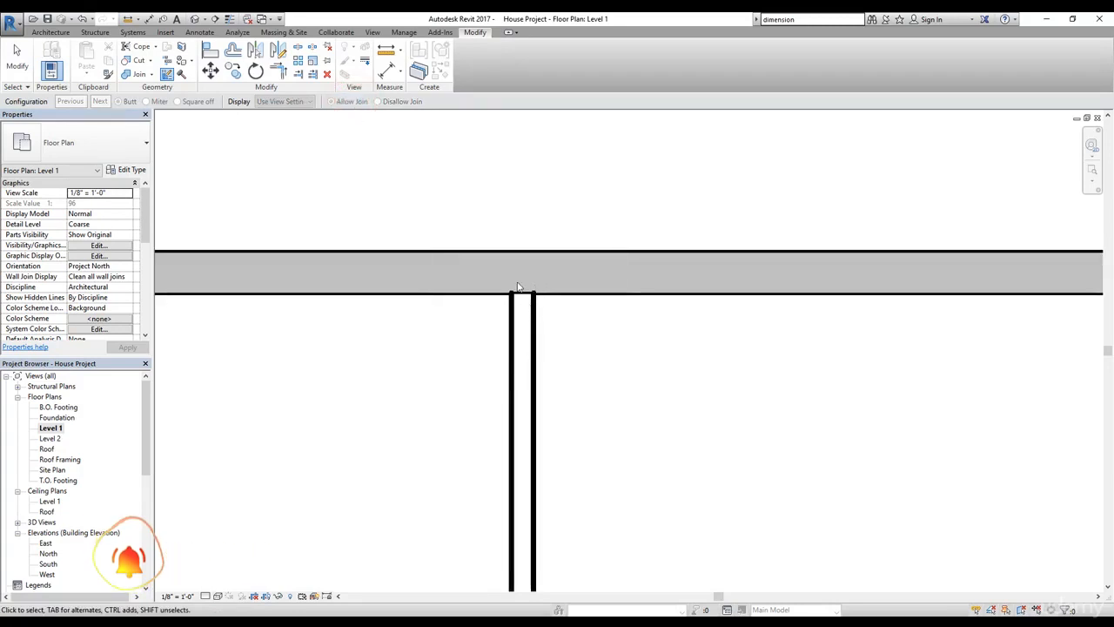
{"action": "scroll", "coordinate": [520, 289], "scroll_direction": "up", "scroll_amount": 5}
{"action": "scroll", "coordinate": [580, 352], "scroll_direction": "down", "scroll_amount": 4}
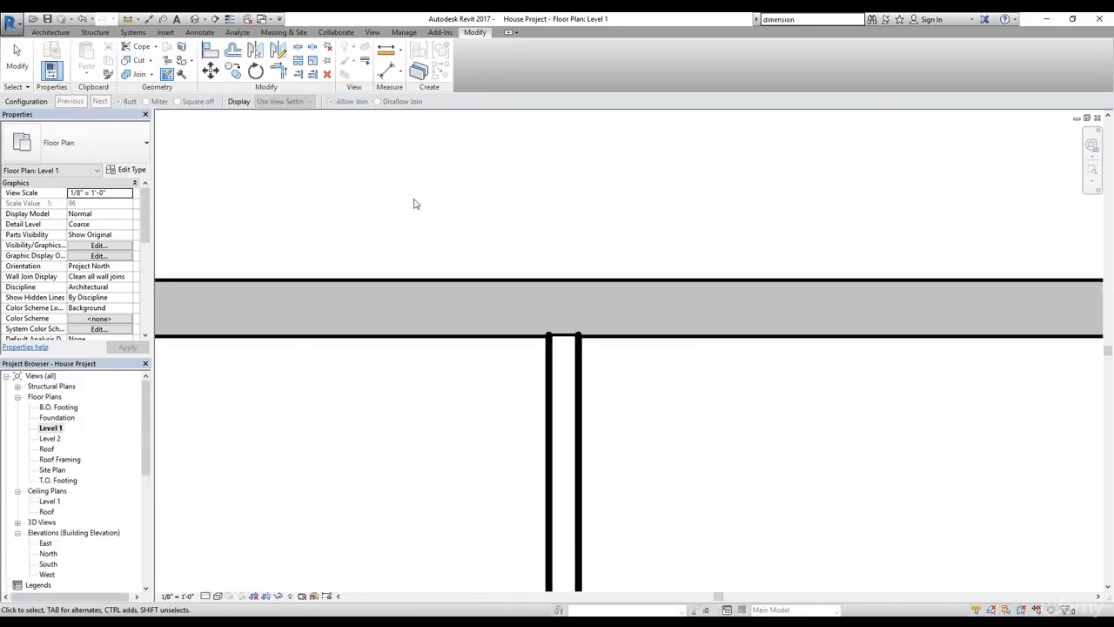
{"action": "left_click", "coordinate": [16, 61]}
{"action": "left_click", "coordinate": [446, 209]}
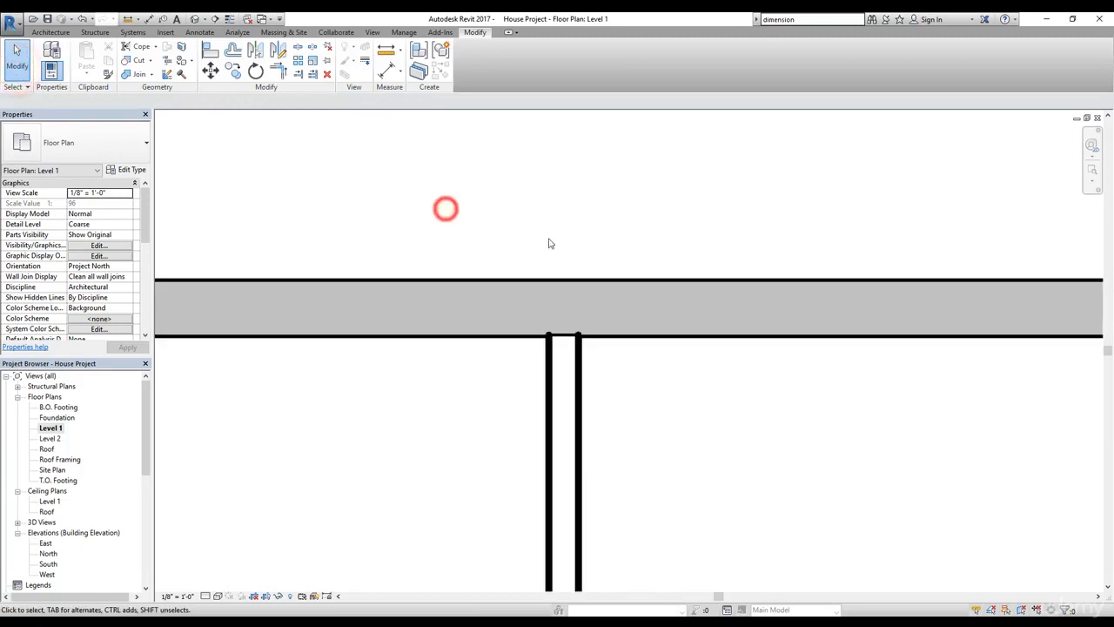
Offset a copy of the north-south partition 10' 0" to the east.
{"action": "scroll", "coordinate": [549, 244], "scroll_direction": "down", "scroll_amount": 6}
{"action": "scroll", "coordinate": [583, 396], "scroll_direction": "up", "scroll_amount": 1}
{"action": "middle_click_drag", "start_coordinate": [598, 288], "coordinate": [564, 324]}
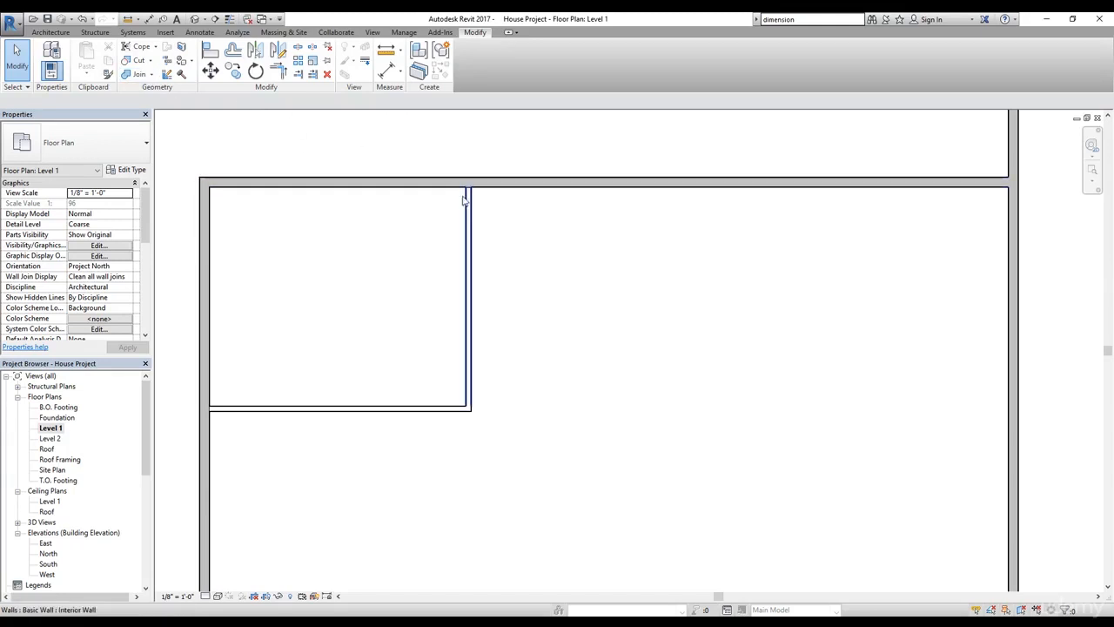
{"action": "left_click", "coordinate": [234, 51]}
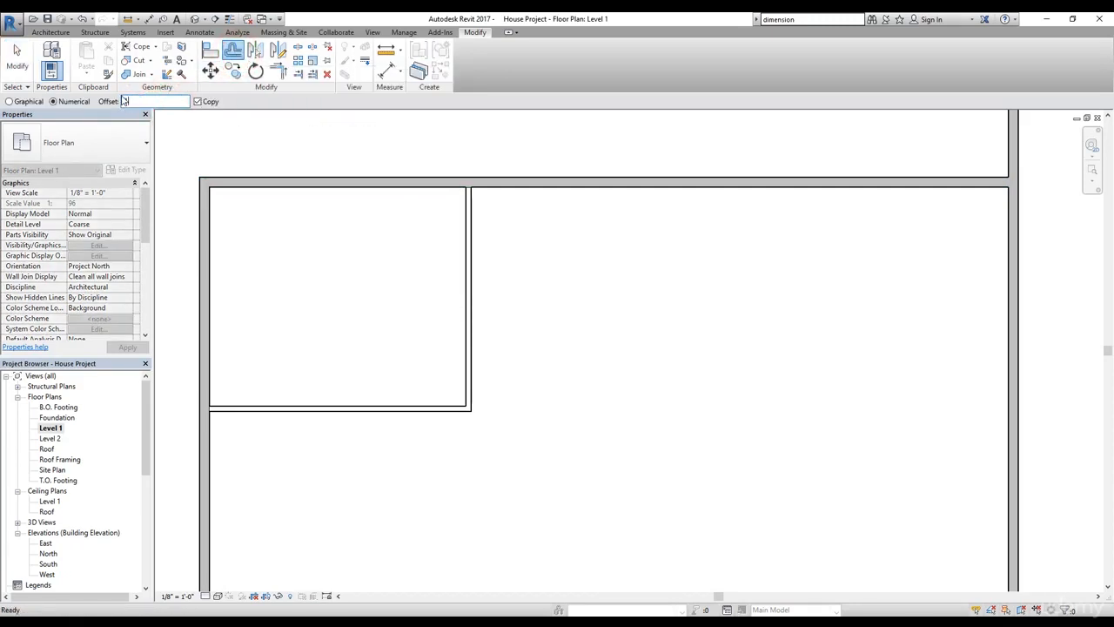
{"action": "type", "text": "10' 0\""}
{"action": "left_click", "coordinate": [473, 276]}
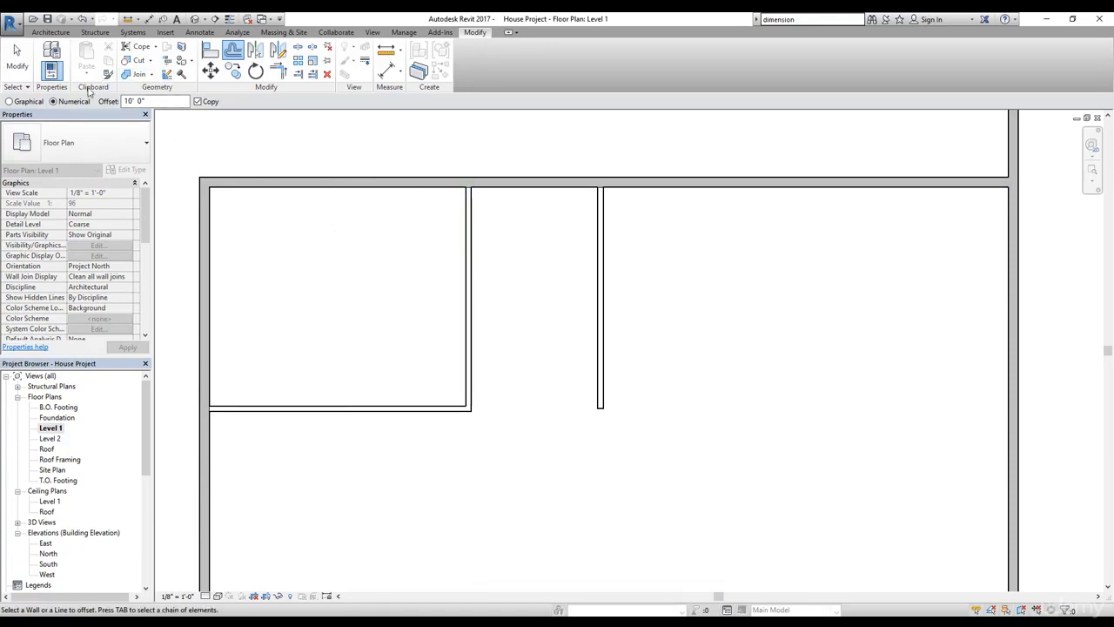
{"action": "left_click", "coordinate": [25, 68]}
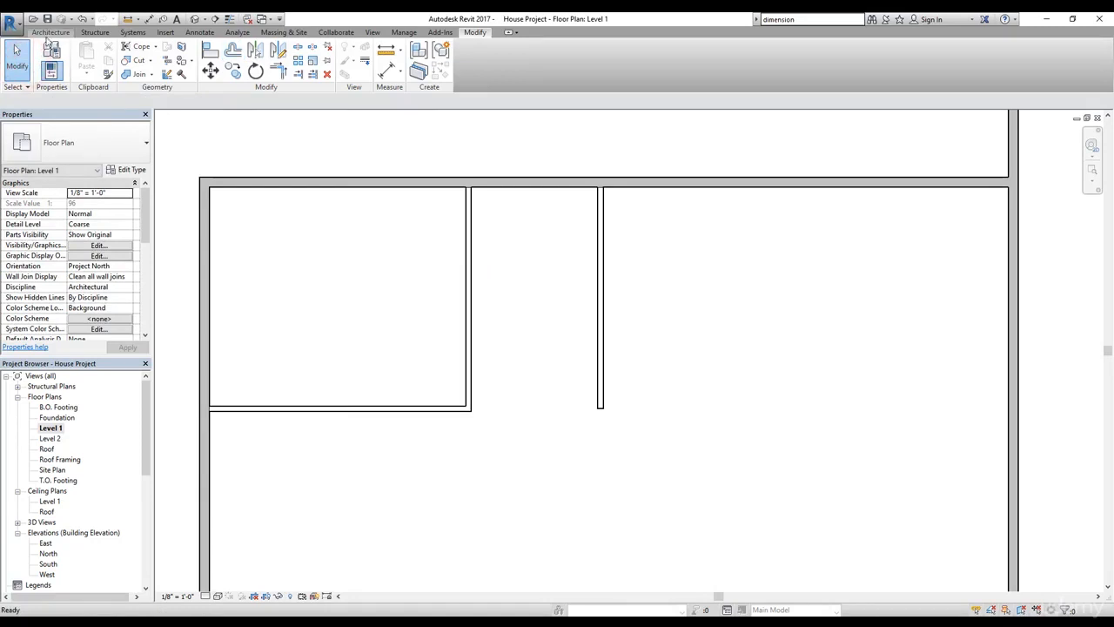
Draw two east-west Interior Walls between the north-south partitions, about 8' south of the inner north wall and about 6'-7 1/2" further south.
{"action": "left_click", "coordinate": [50, 32]}
{"action": "left_click", "coordinate": [47, 52]}
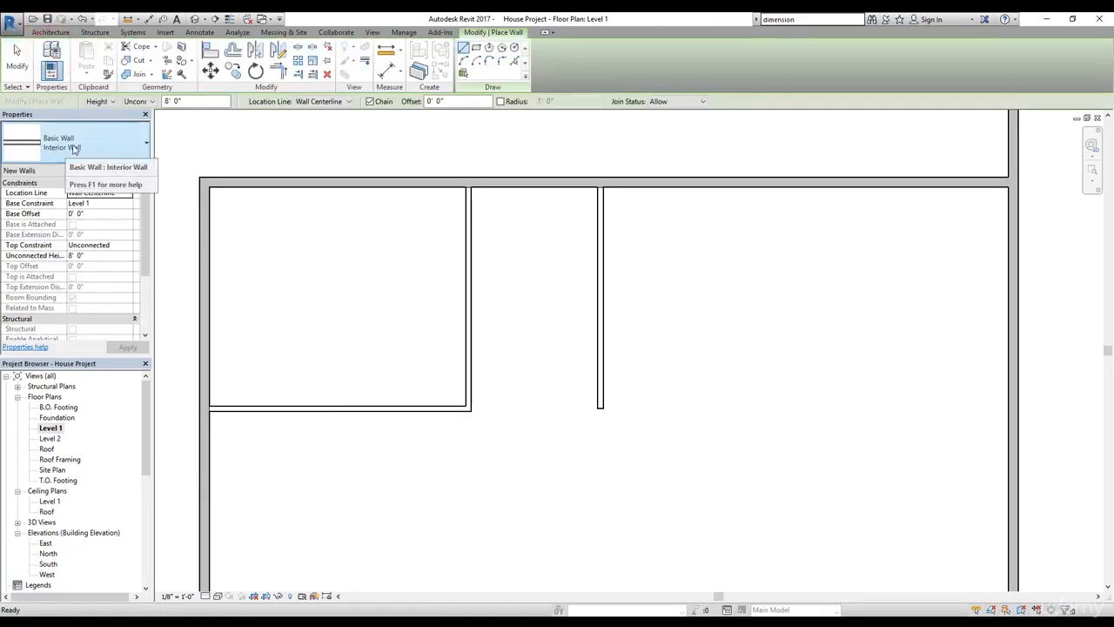
{"action": "left_click", "coordinate": [469, 289]}
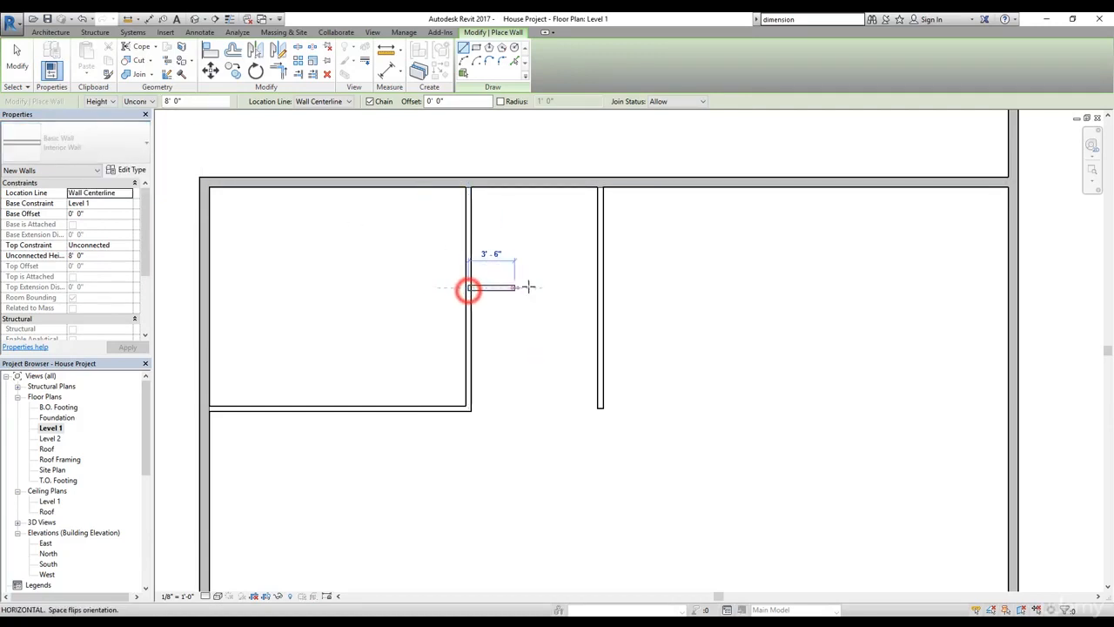
{"action": "left_click", "coordinate": [600, 288]}
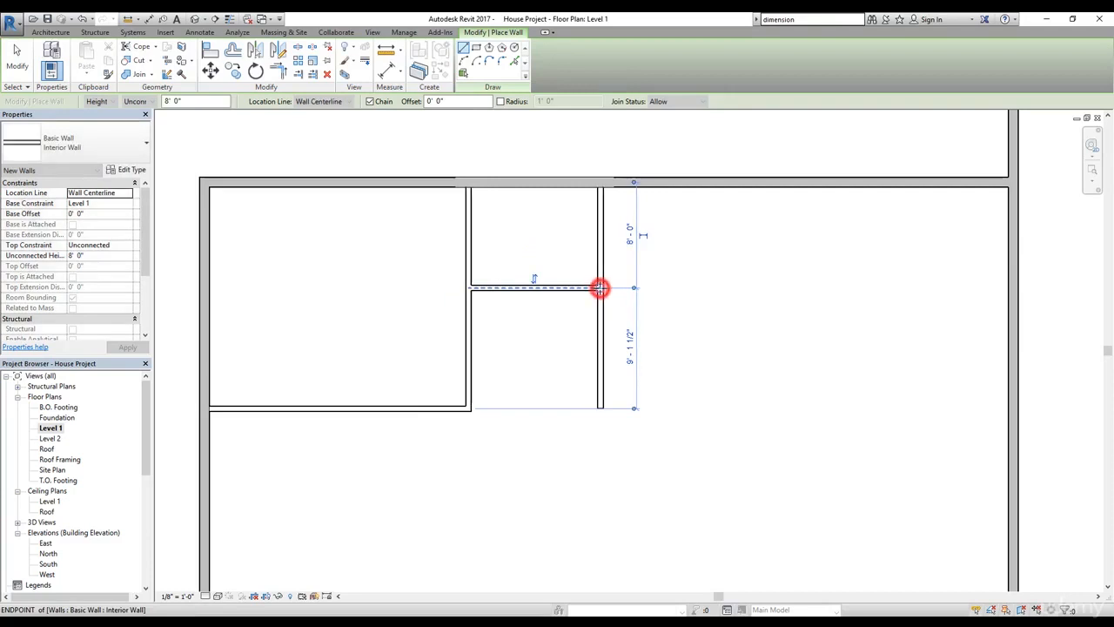
{"action": "left_click", "coordinate": [469, 375]}
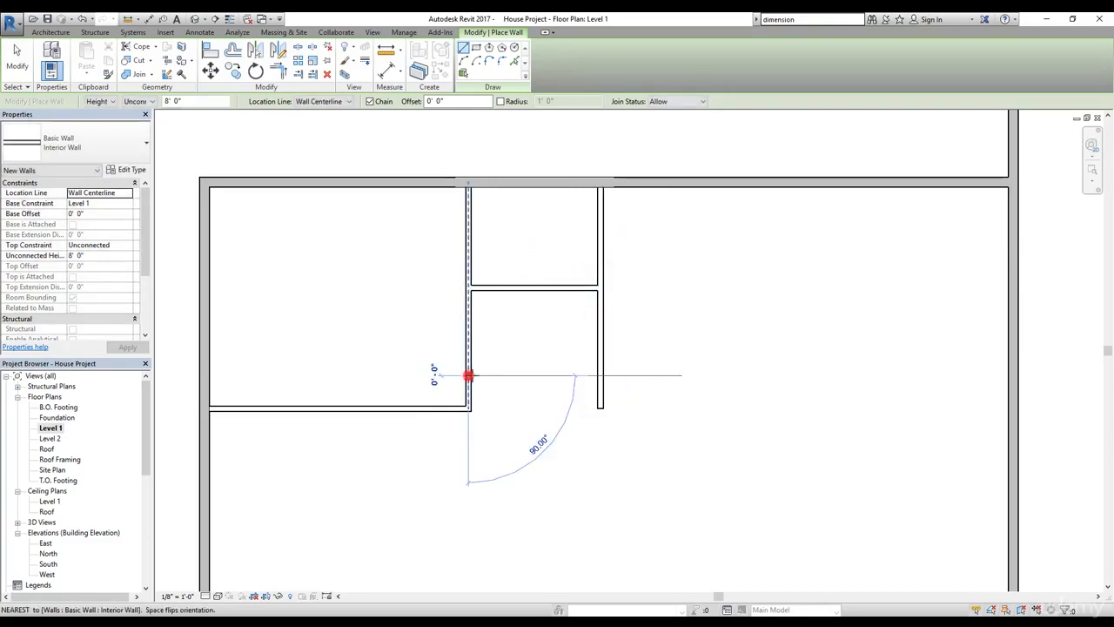
{"action": "left_click", "coordinate": [599, 376]}
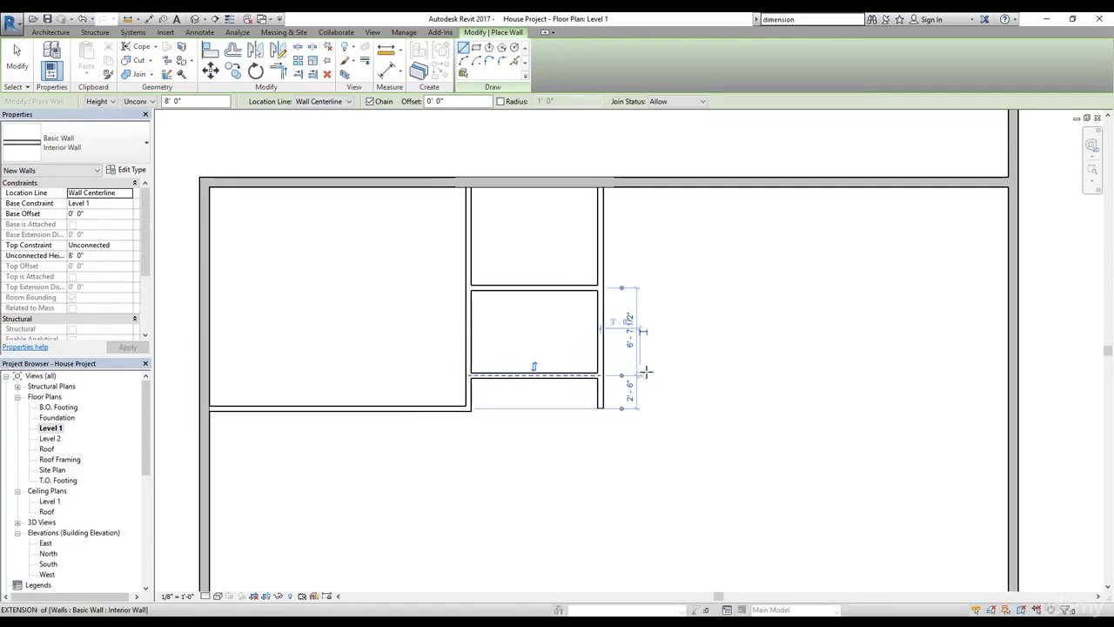
Chain Interior Walls from the lower cross wall's east end: a run east, a 5' diagonal northeast at 45°, and a run east to the exterior wall.
{"action": "left_click", "coordinate": [601, 376]}
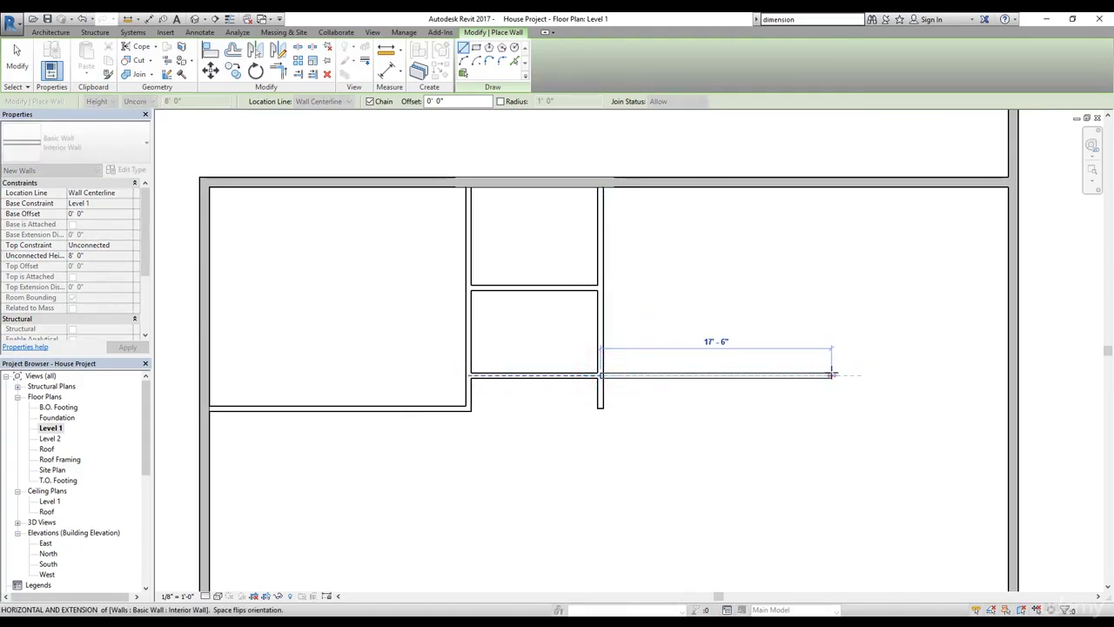
{"action": "left_click", "coordinate": [812, 374]}
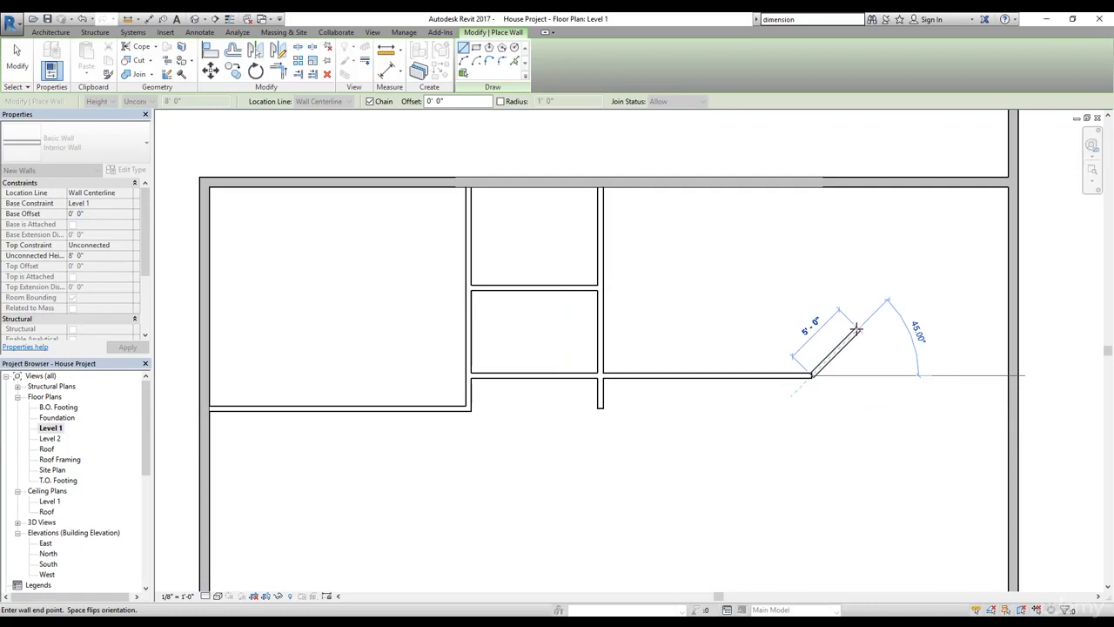
{"action": "left_click", "coordinate": [857, 329]}
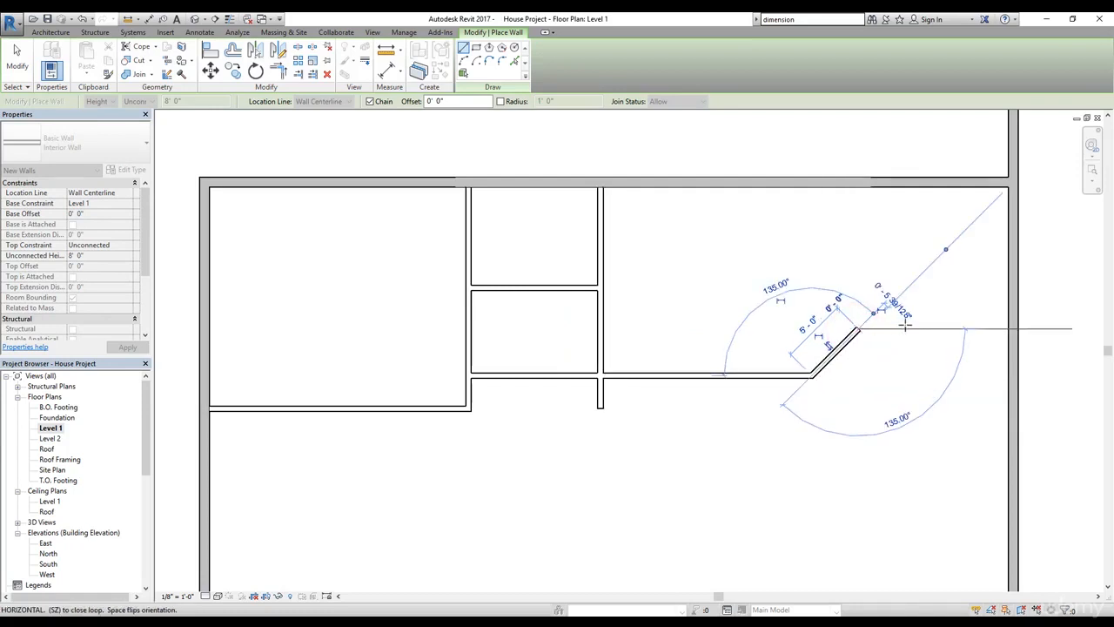
{"action": "left_click", "coordinate": [1012, 328]}
{"action": "key", "text": "Escape"}
{"action": "scroll", "coordinate": [701, 278], "scroll_direction": "down", "scroll_amount": 1}
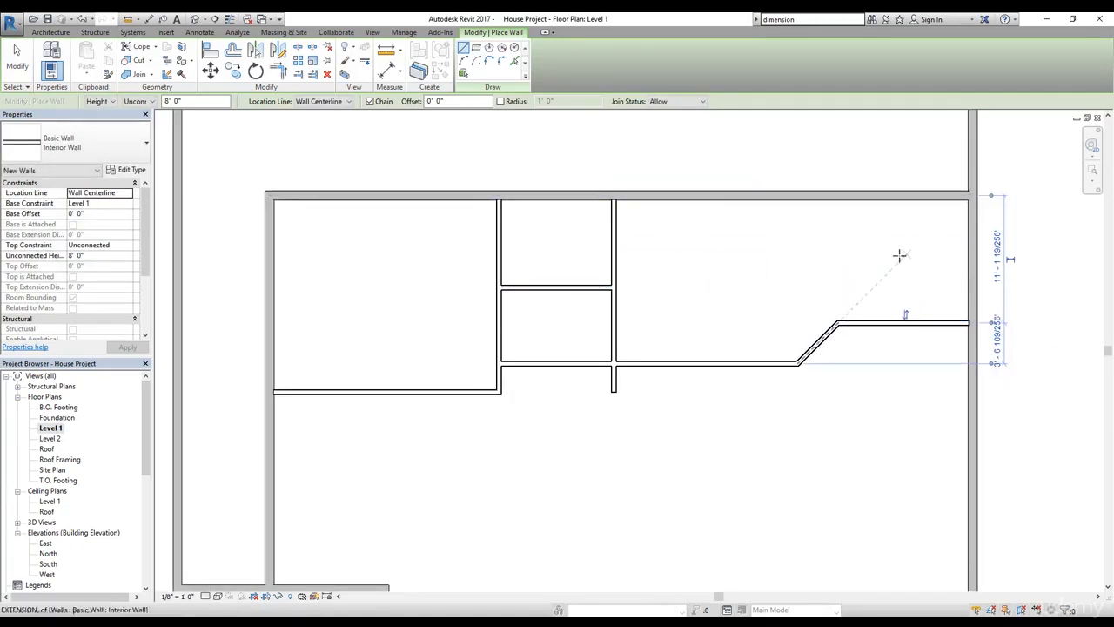
{"action": "middle_click_drag", "start_coordinate": [900, 253], "coordinate": [803, 351]}
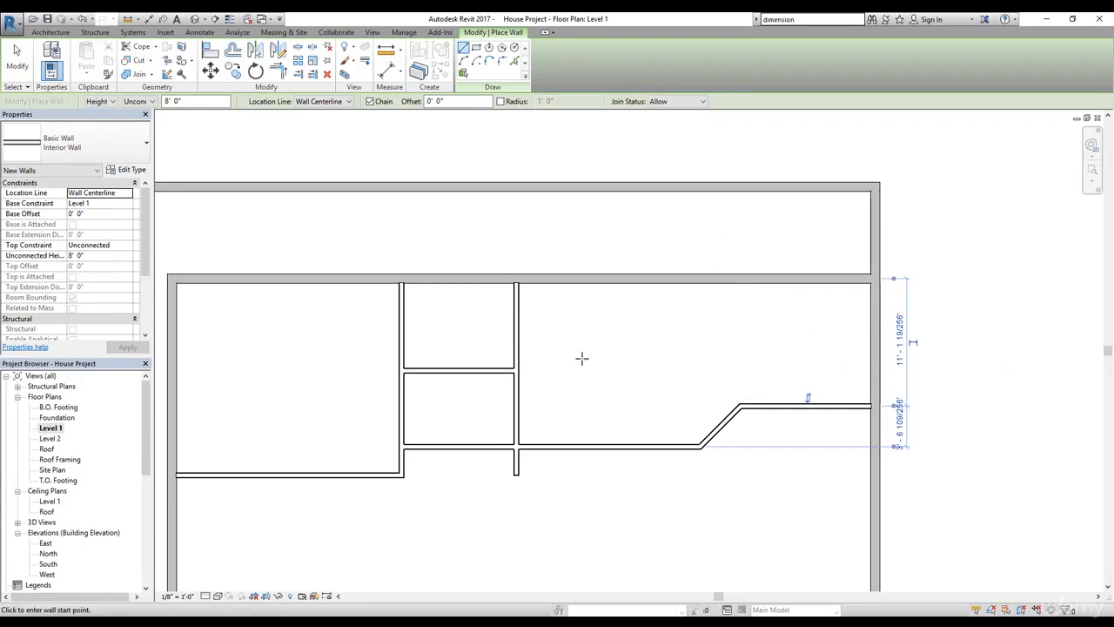
Split the eastern north-south partition at the south face of the lower cross wall.
{"action": "scroll", "coordinate": [492, 477], "scroll_direction": "up", "scroll_amount": 3}
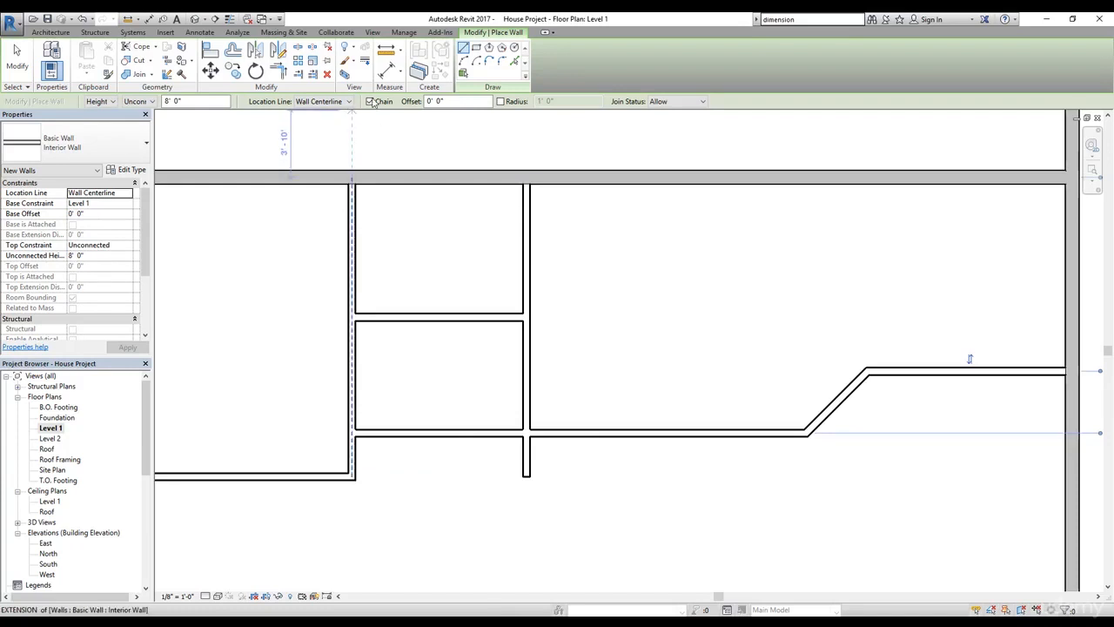
{"action": "left_click", "coordinate": [298, 50]}
{"action": "scroll", "coordinate": [528, 392], "scroll_direction": "up", "scroll_amount": 5}
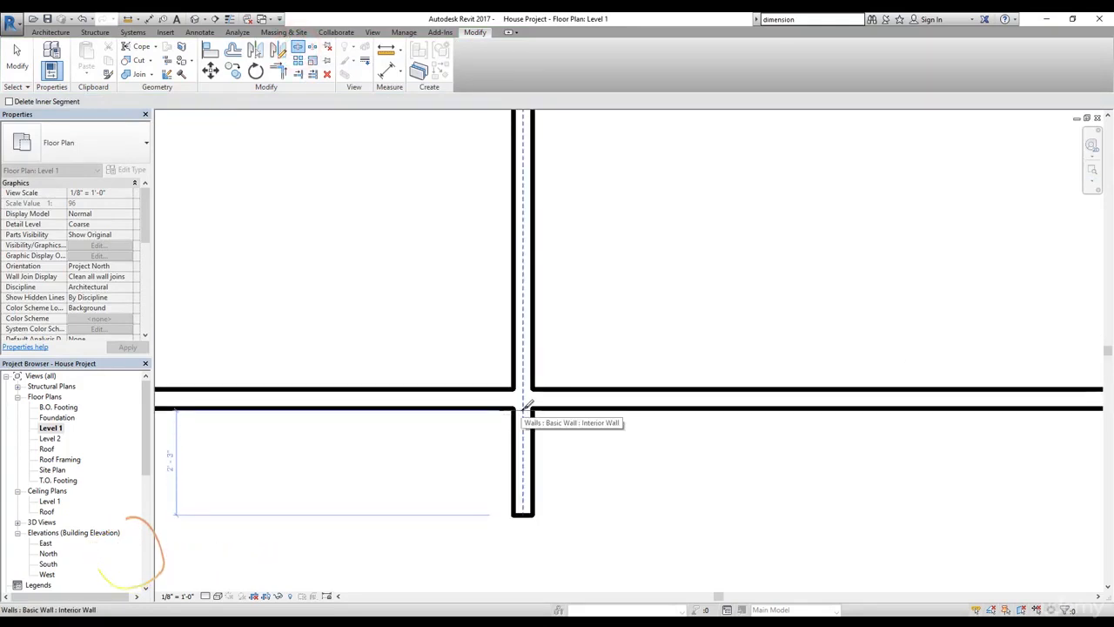
{"action": "left_click", "coordinate": [522, 408]}
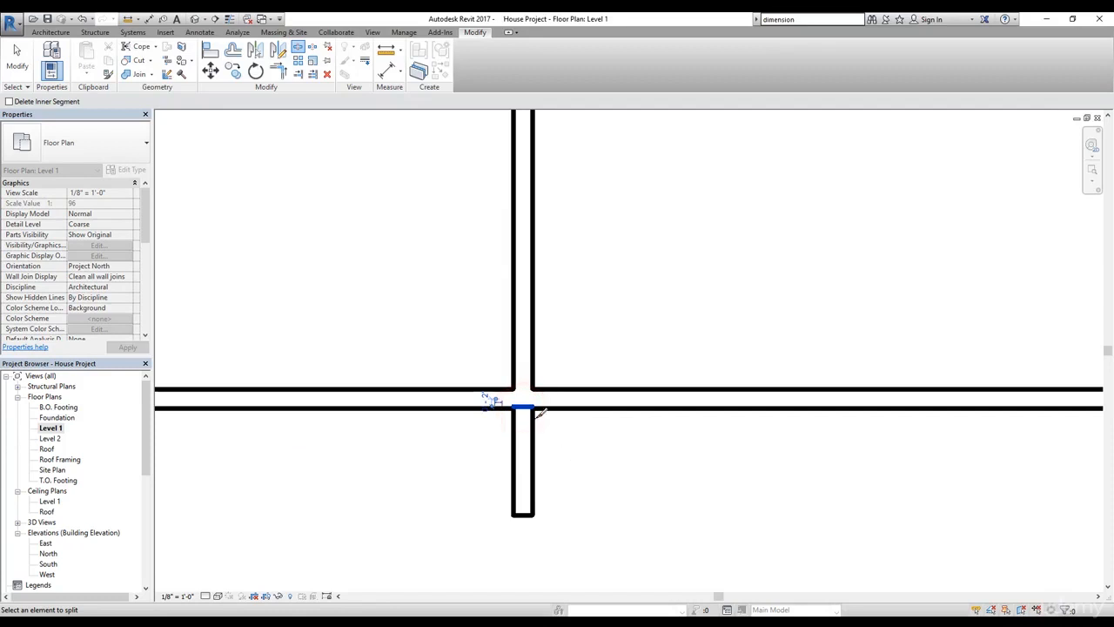
Delete the leftover wall stub south of the lower cross wall, below the eastern north-south partition.
{"action": "left_click", "coordinate": [16, 55]}
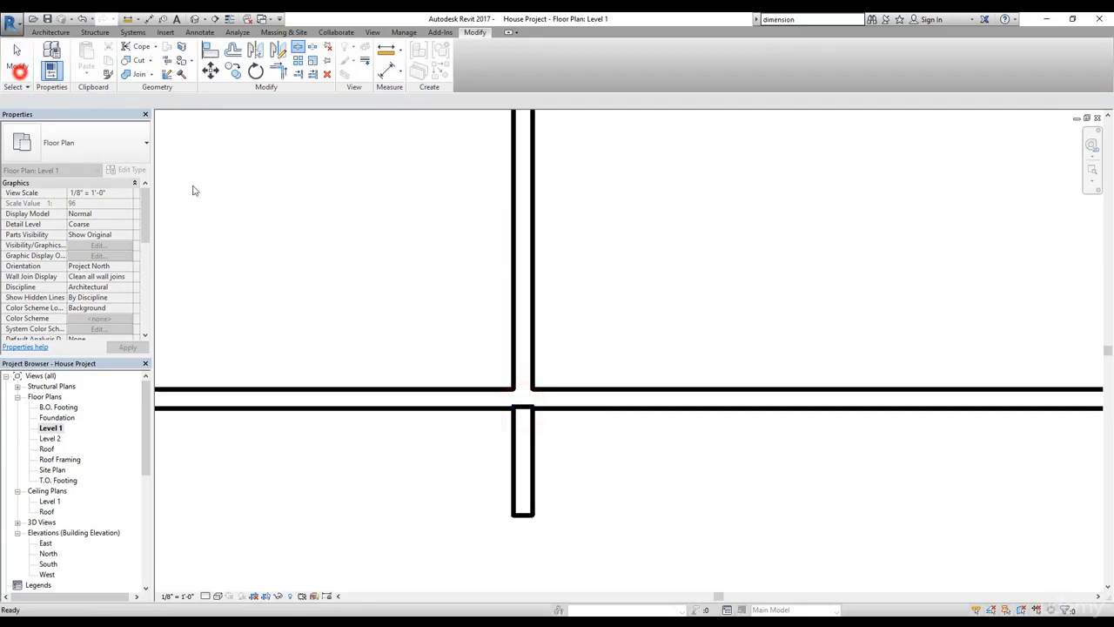
{"action": "left_click", "coordinate": [536, 452]}
{"action": "key", "text": "Delete"}
{"action": "scroll", "coordinate": [517, 433], "scroll_direction": "up", "scroll_amount": 5}
{"action": "left_click_drag", "start_coordinate": [504, 413], "coordinate": [502, 408]}
{"action": "left_click", "coordinate": [588, 464]}
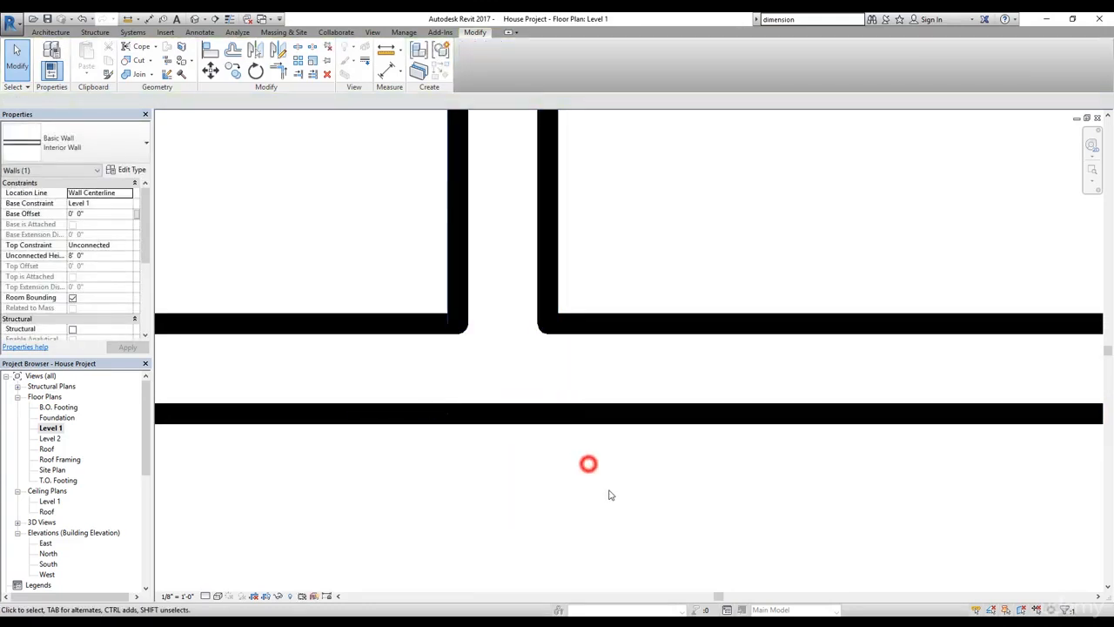
{"action": "scroll", "coordinate": [601, 490], "scroll_direction": "down", "scroll_amount": 5}
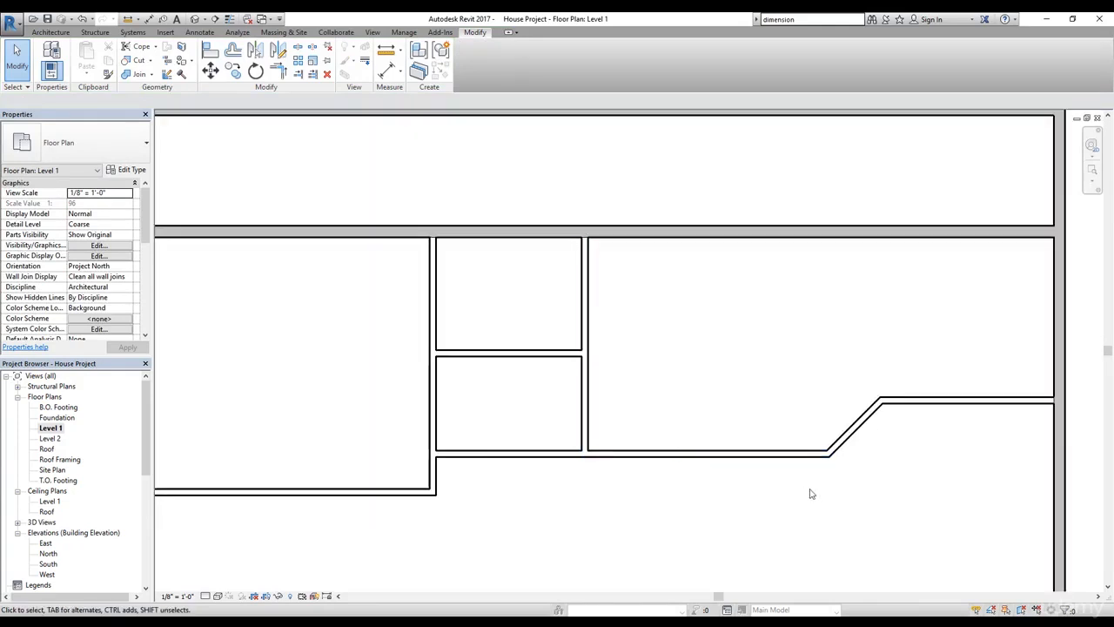
Draw an Interior Wall about 11'-1" long from the diagonal wall's northeast end straight north to the inner brick wall.
{"action": "middle_click_drag", "start_coordinate": [811, 494], "coordinate": [656, 398]}
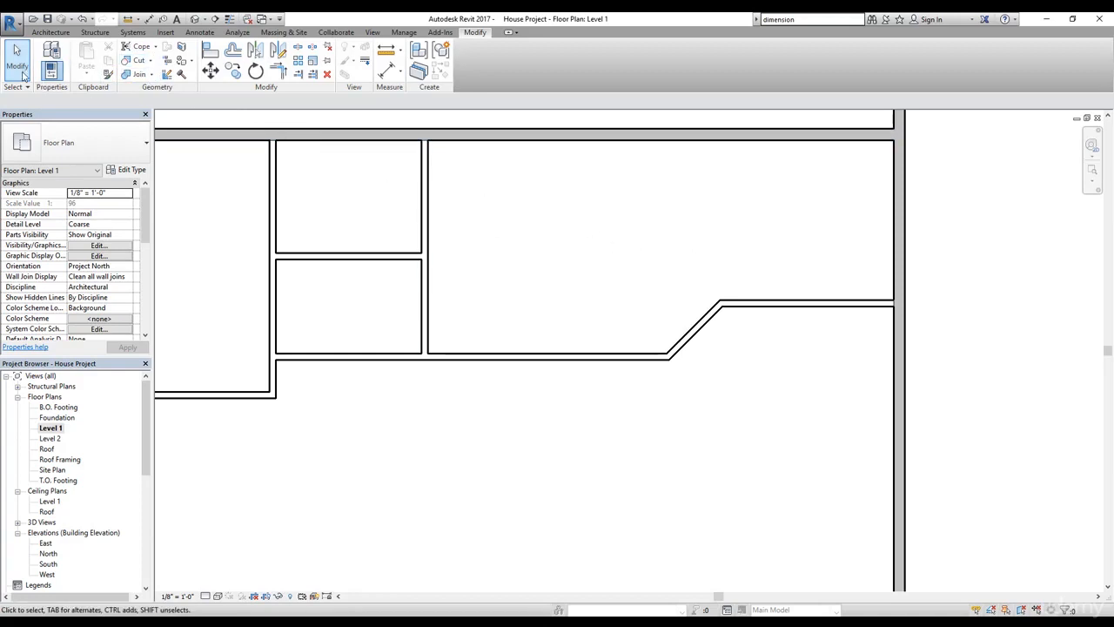
{"action": "left_click", "coordinate": [51, 33]}
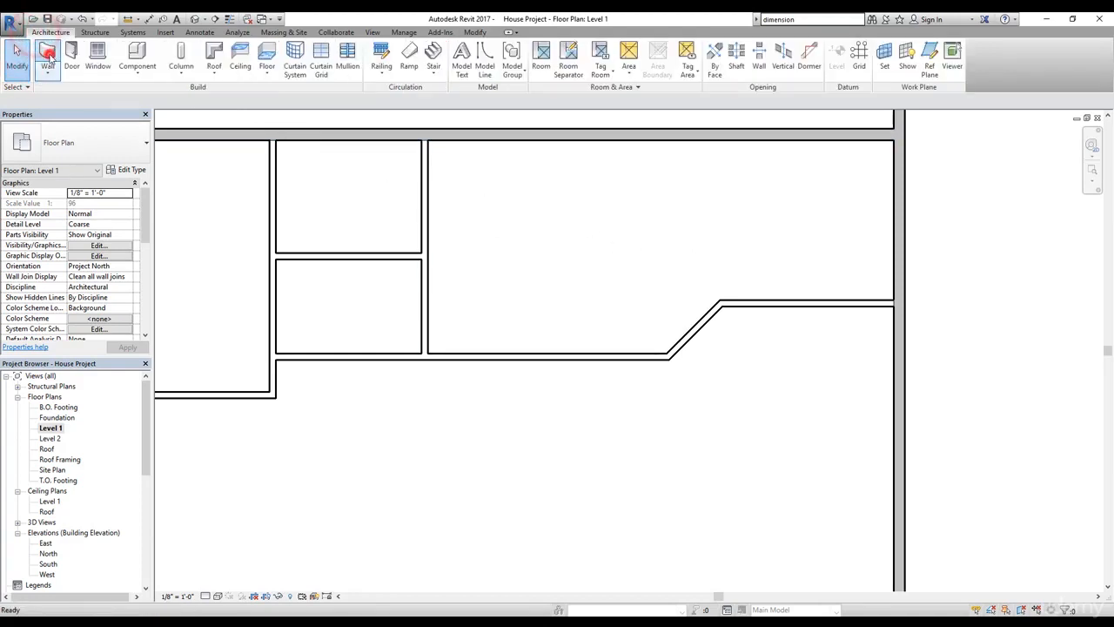
{"action": "left_click", "coordinate": [48, 58]}
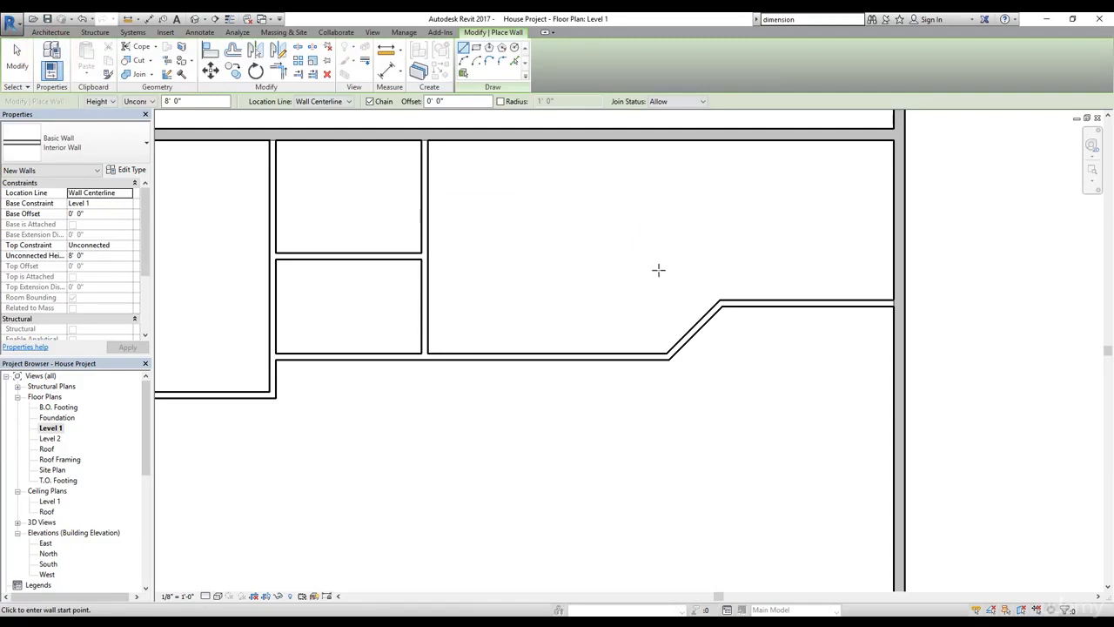
{"action": "left_click", "coordinate": [721, 302]}
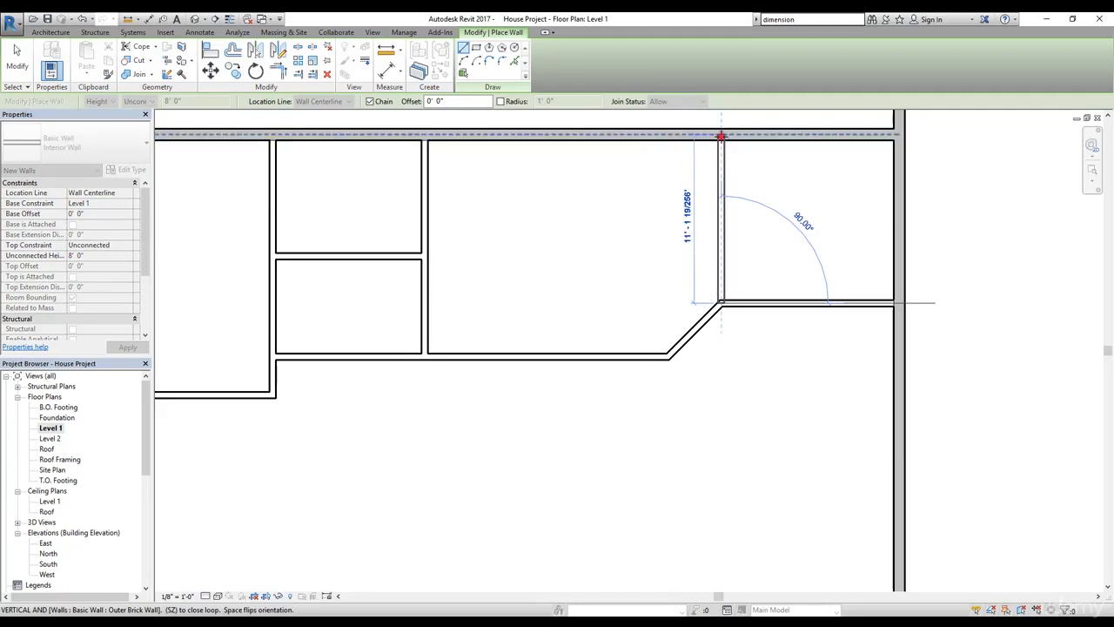
{"action": "left_click", "coordinate": [721, 137]}
{"action": "scroll", "coordinate": [561, 305], "scroll_direction": "down", "scroll_amount": 2}
{"action": "middle_click_drag", "start_coordinate": [561, 306], "coordinate": [770, 318]}
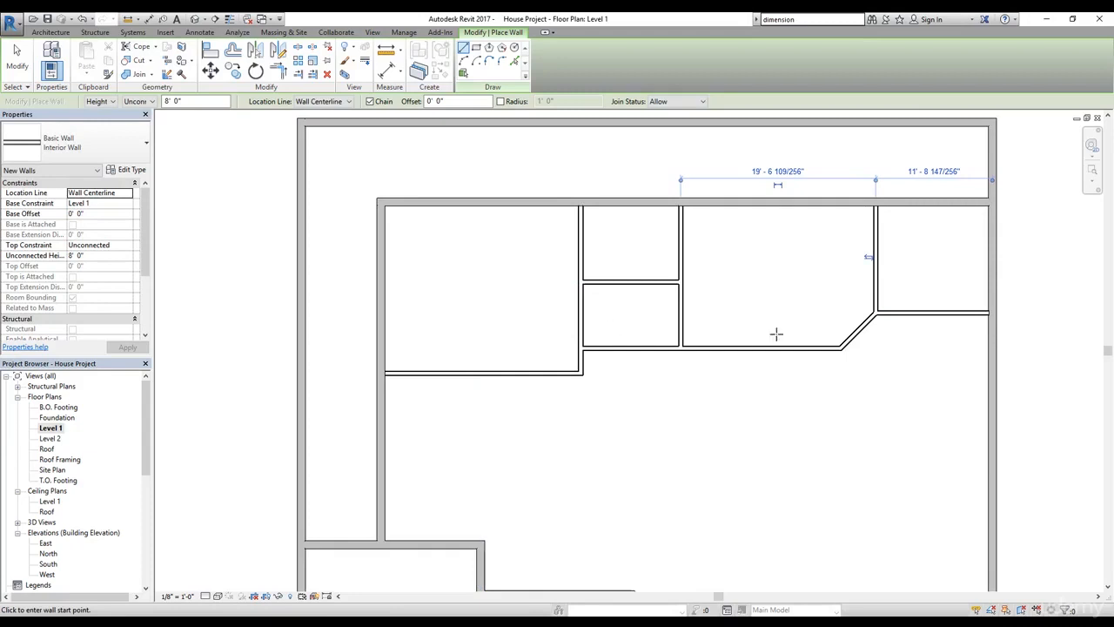
{"action": "middle_click_drag", "start_coordinate": [746, 307], "coordinate": [560, 328]}
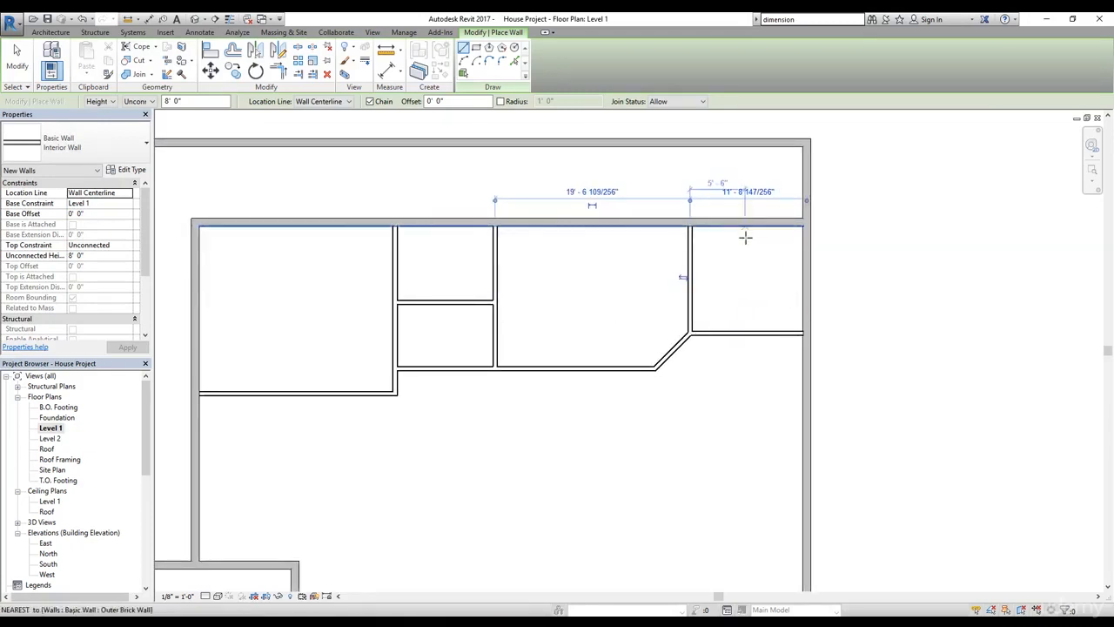
{"action": "key", "text": "Escape"}
{"action": "key", "text": "Escape"}
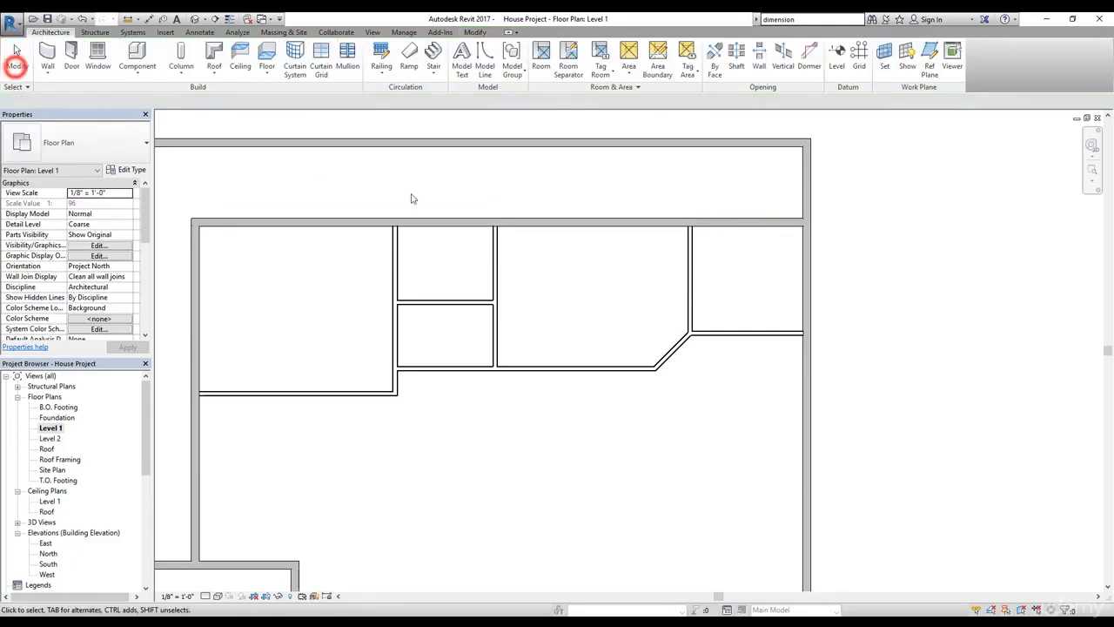
Reference the new partition's west face and set its distance to the east exterior wall to 12' 0".
{"action": "scroll", "coordinate": [827, 265], "scroll_direction": "up", "scroll_amount": 1}
{"action": "scroll", "coordinate": [666, 274], "scroll_direction": "up", "scroll_amount": 1}
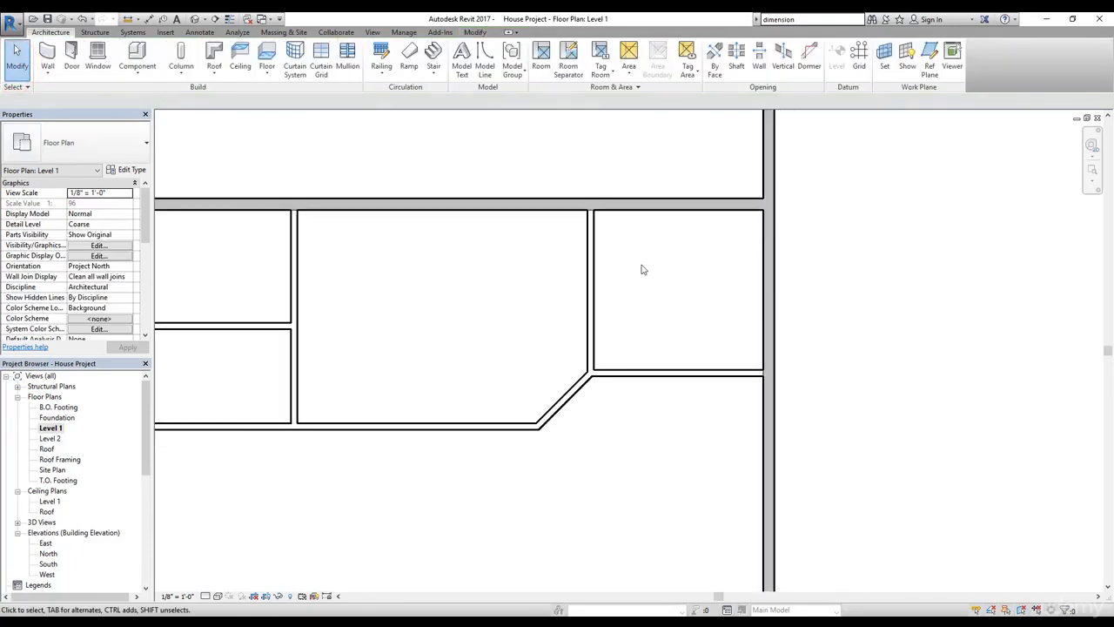
{"action": "left_click", "coordinate": [589, 268]}
{"action": "middle_click_drag", "start_coordinate": [695, 303], "coordinate": [688, 395]}
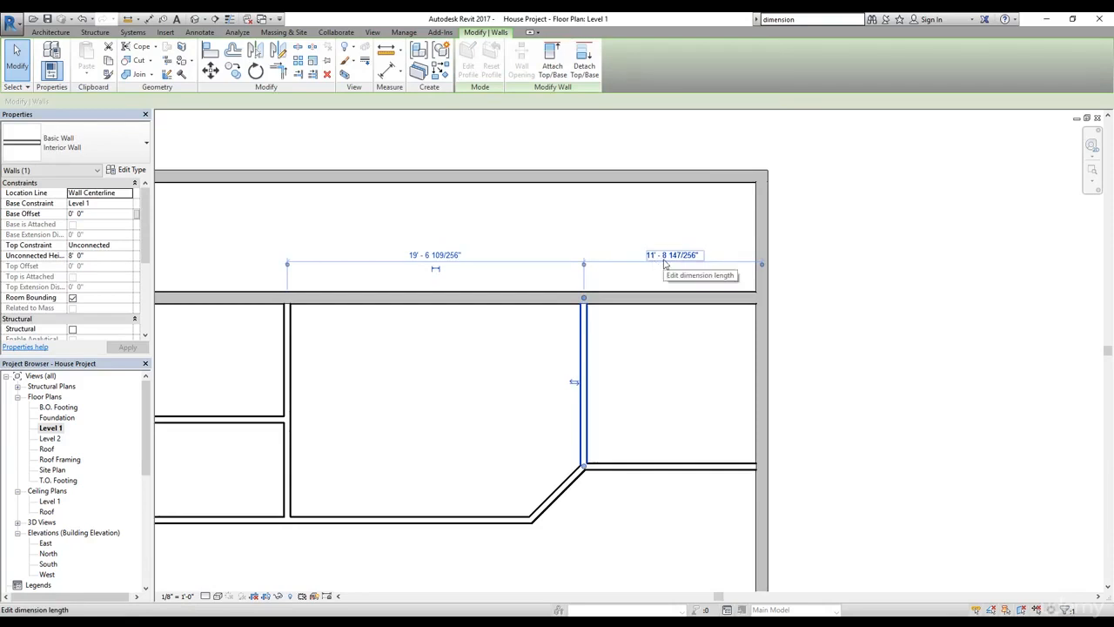
{"action": "left_click", "coordinate": [584, 299]}
{"action": "left_click", "coordinate": [587, 265]}
{"action": "left_click", "coordinate": [586, 265]}
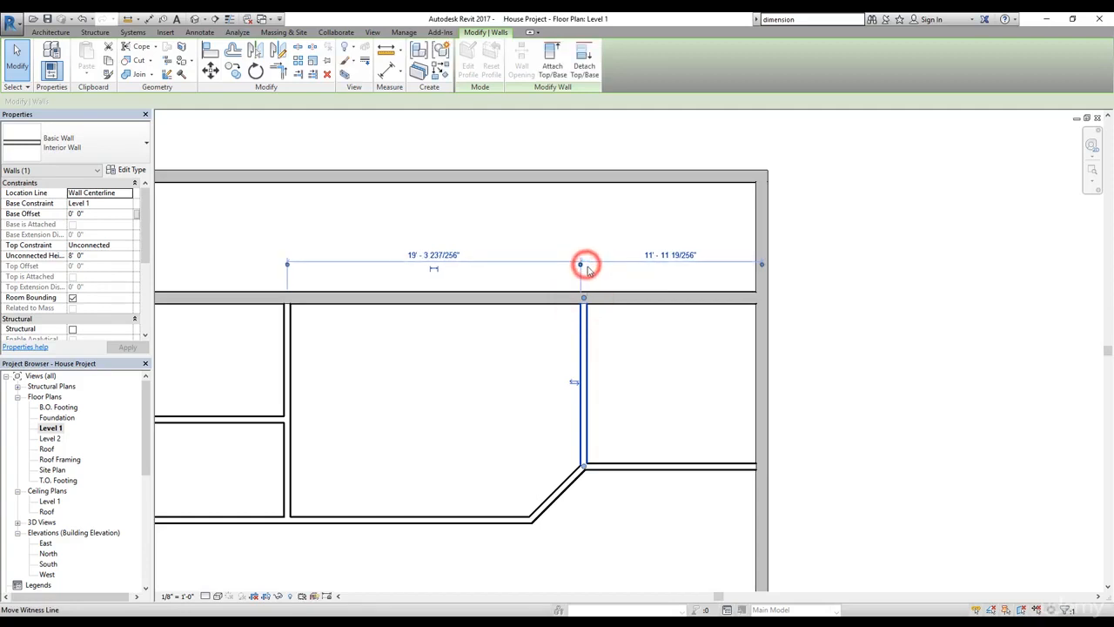
{"action": "left_click", "coordinate": [672, 257]}
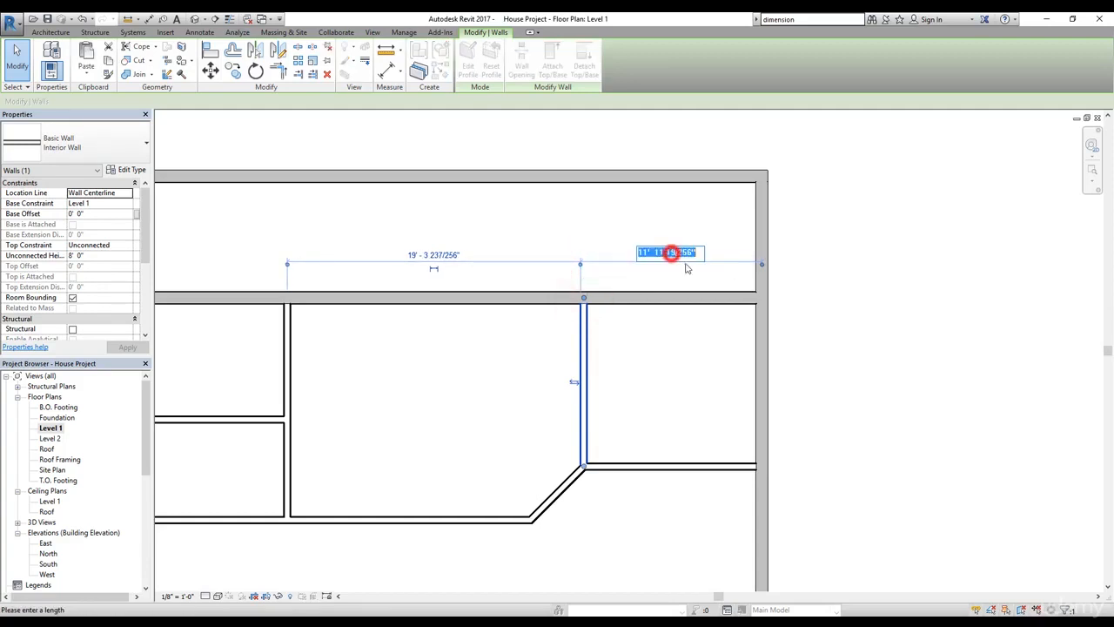
{"action": "type", "text": "12"}
{"action": "key", "text": "Return"}
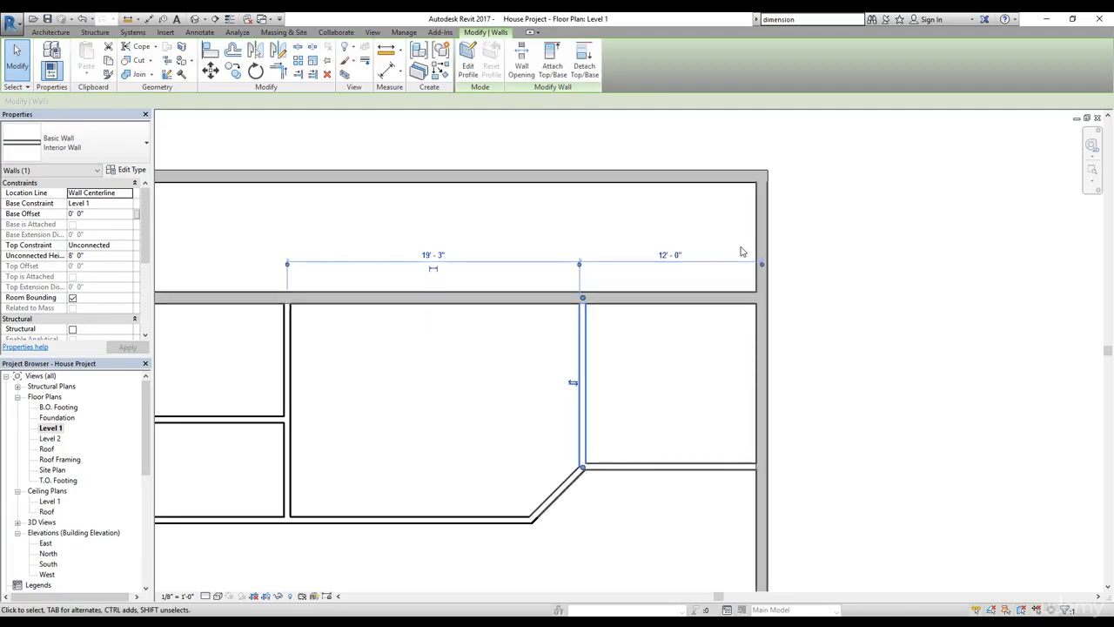
{"action": "left_click", "coordinate": [849, 275]}
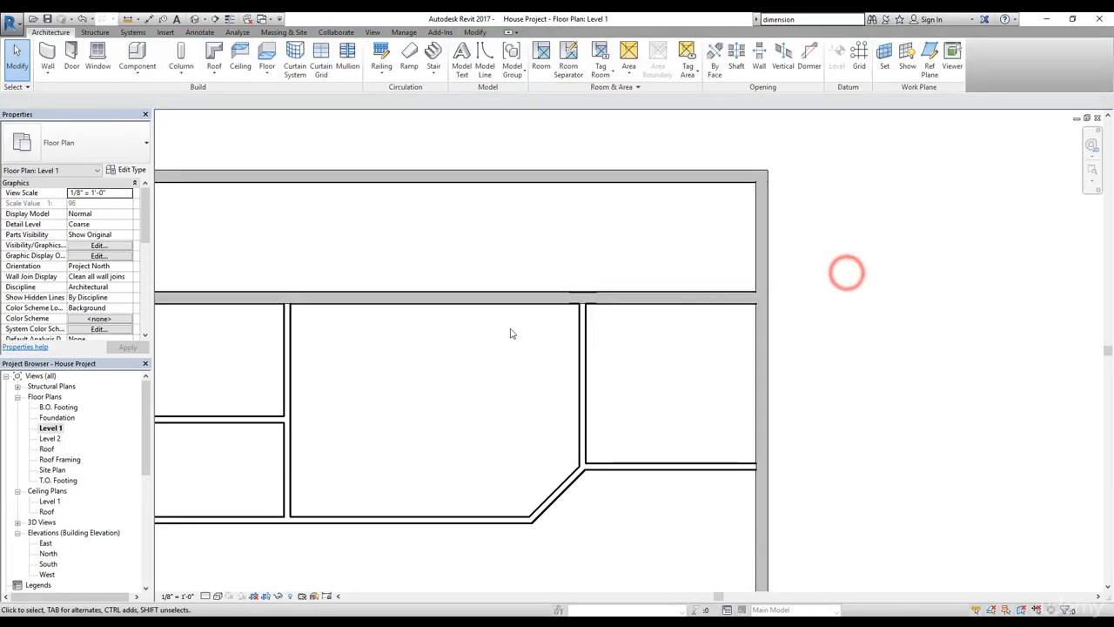
Make the temporary dimensions permanent from the upper cross wall to the inner north wall and the lower cross wall.
{"action": "middle_click_drag", "start_coordinate": [448, 367], "coordinate": [583, 312]}
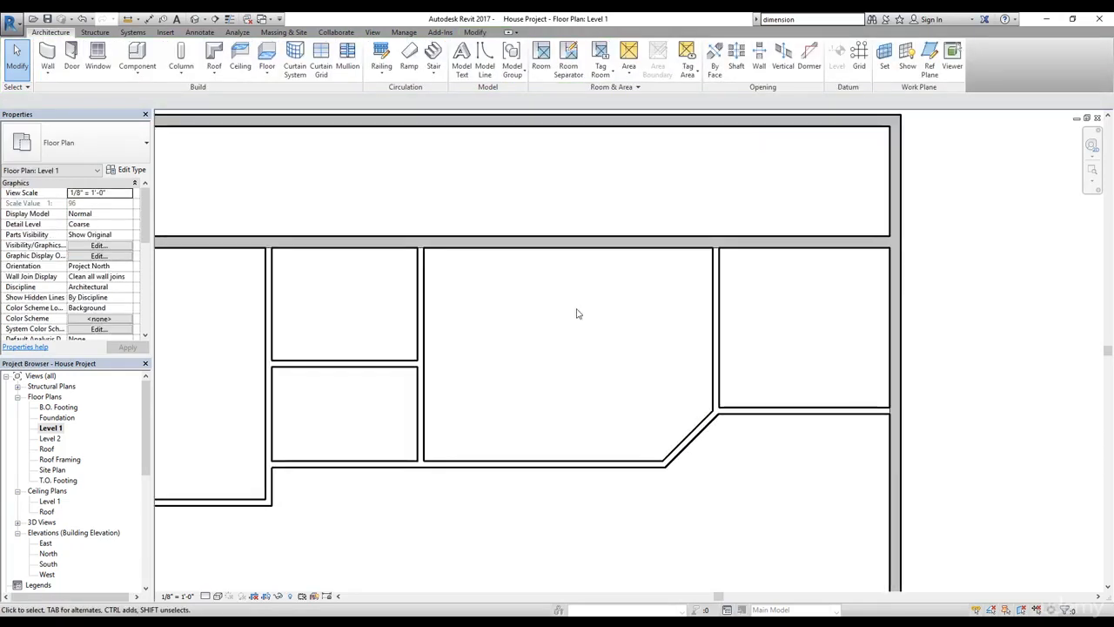
{"action": "scroll", "coordinate": [575, 389], "scroll_direction": "down", "scroll_amount": 2}
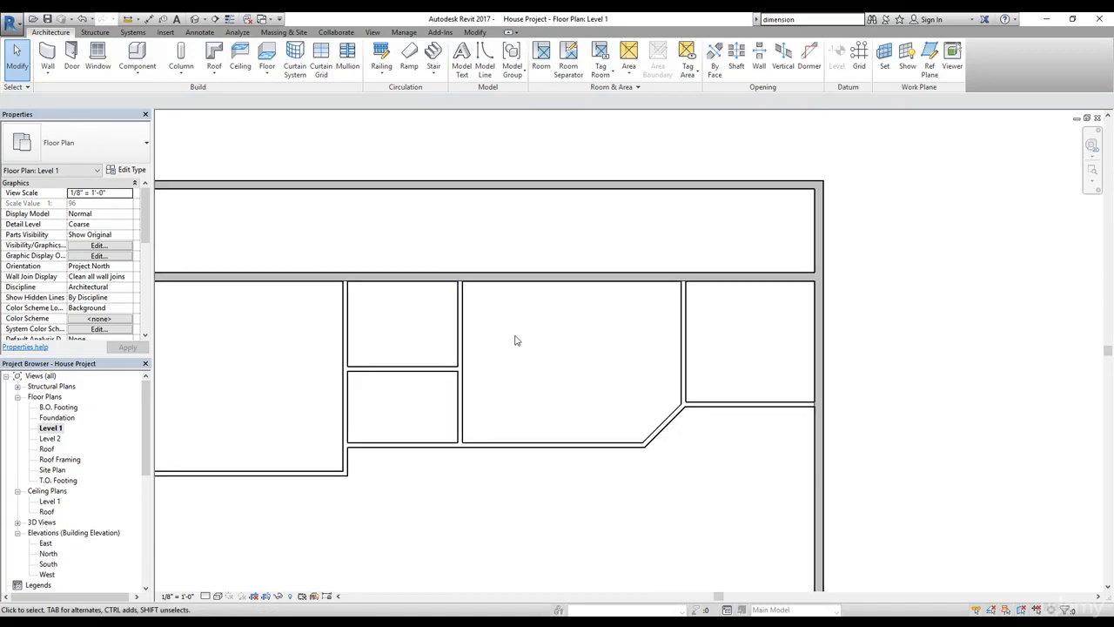
{"action": "left_click", "coordinate": [391, 369]}
{"action": "scroll", "coordinate": [406, 390], "scroll_direction": "up", "scroll_amount": 2}
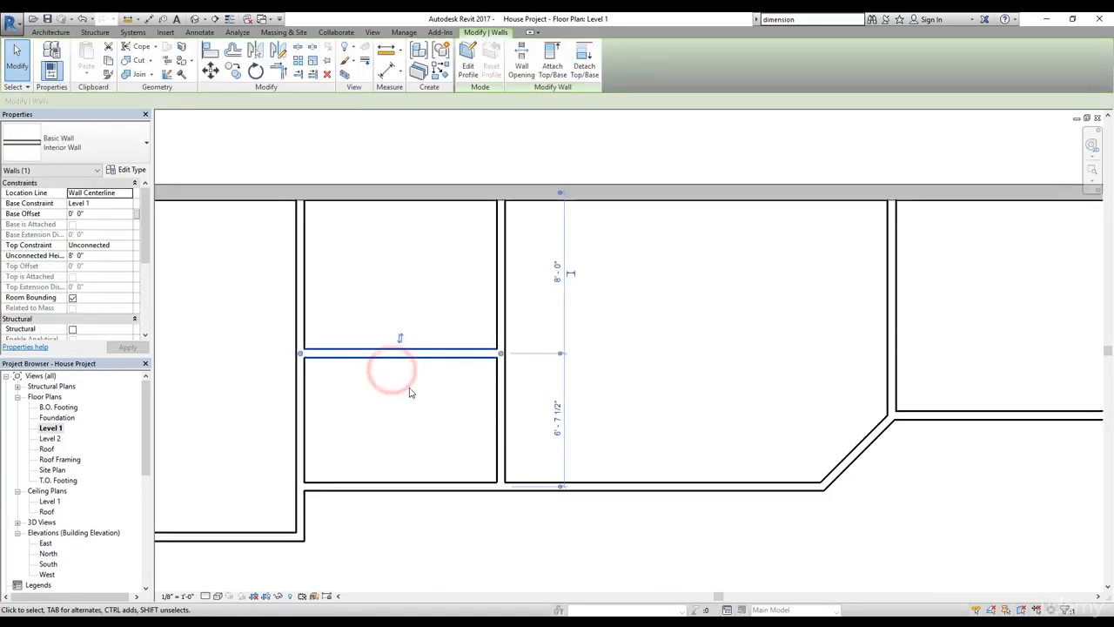
{"action": "middle_click_drag", "start_coordinate": [344, 372], "coordinate": [499, 406]}
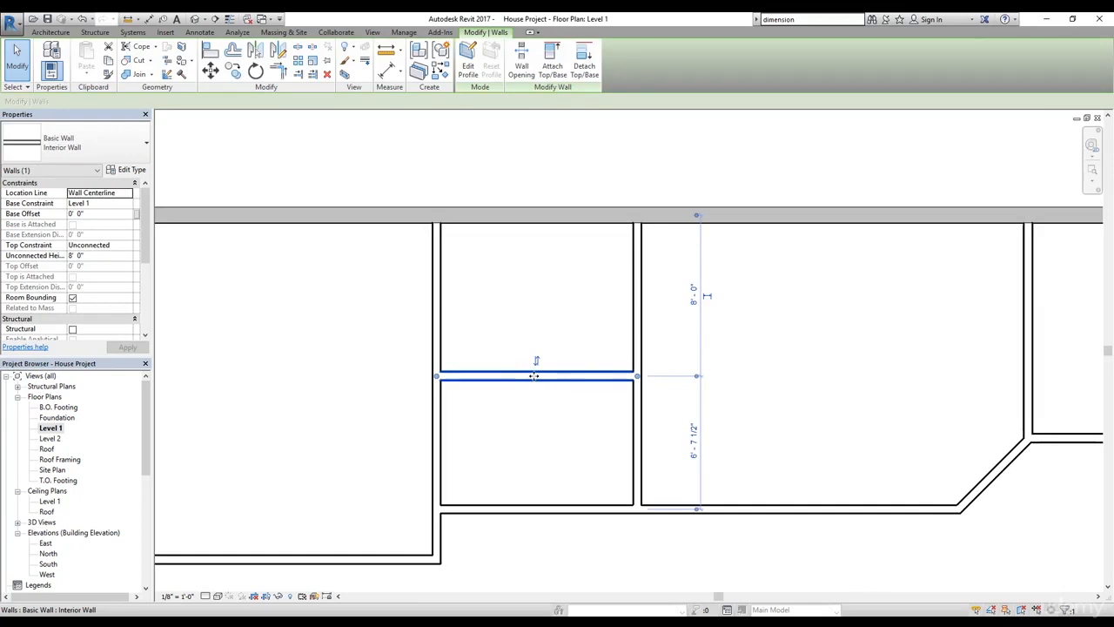
{"action": "left_click", "coordinate": [554, 403]}
{"action": "left_click", "coordinate": [584, 378]}
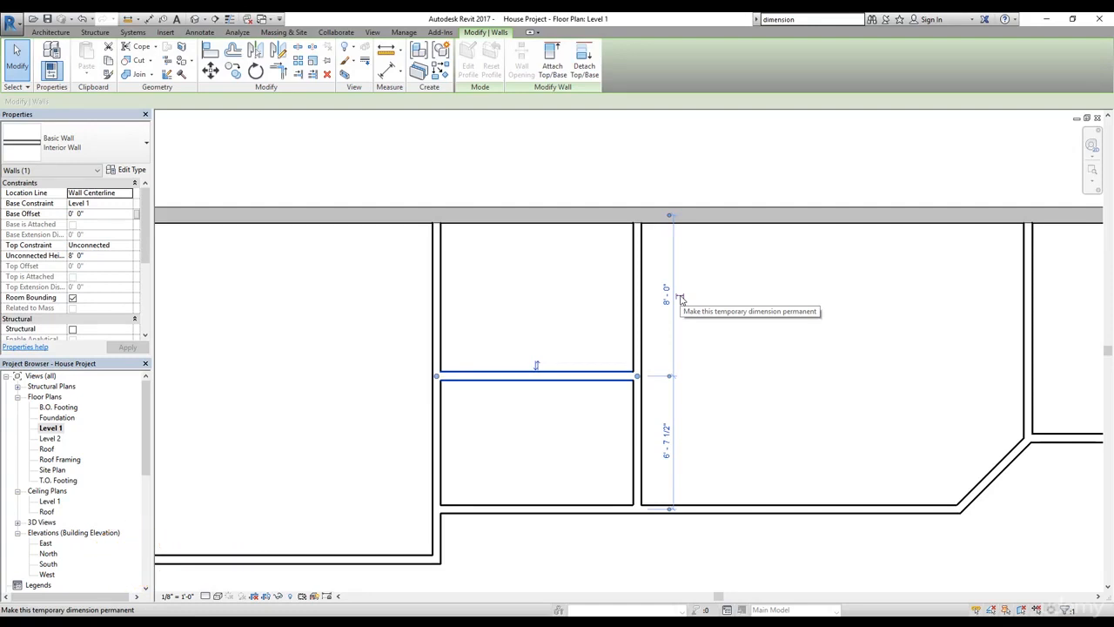
{"action": "left_click", "coordinate": [680, 299]}
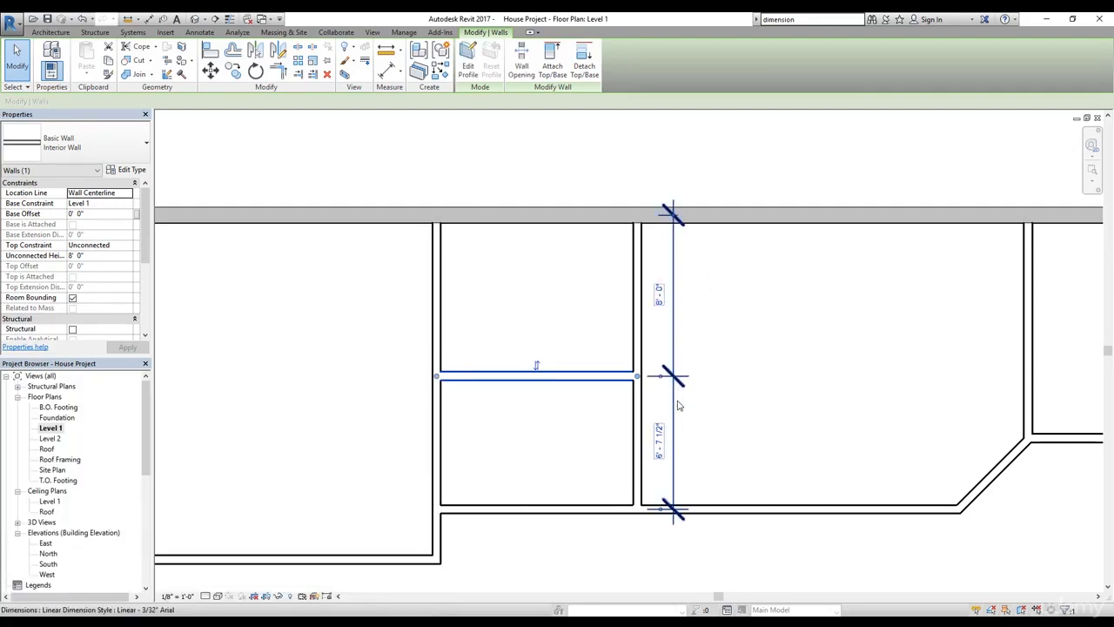
{"action": "left_click", "coordinate": [776, 401]}
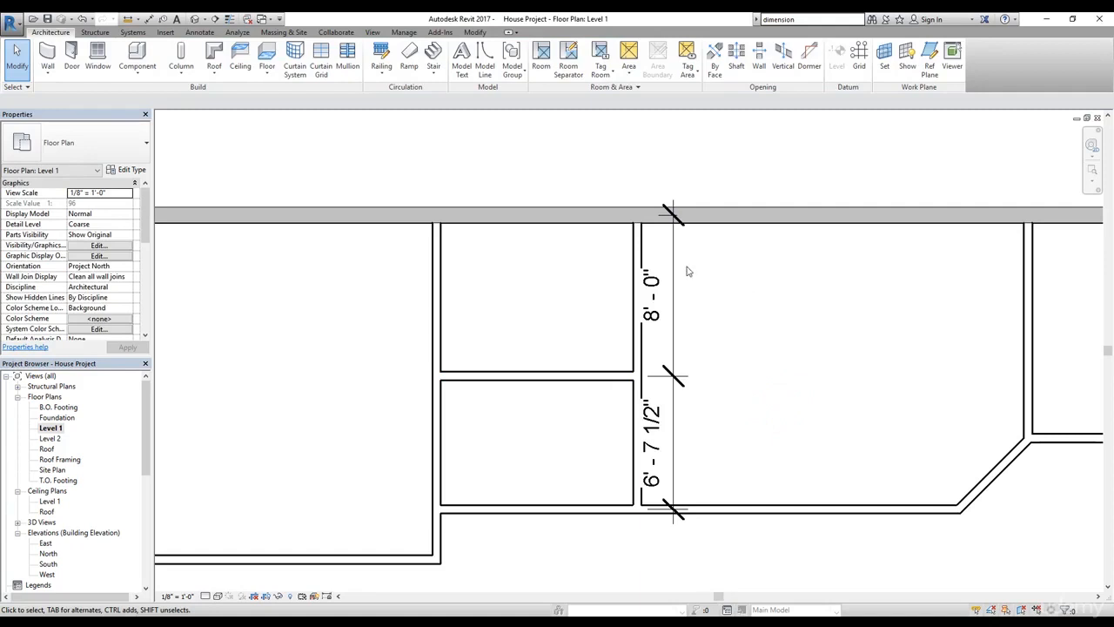
Apply the equality constraint to the permanent dimension string so the upper cross wall is centred between its neighbours.
{"action": "left_click", "coordinate": [678, 376]}
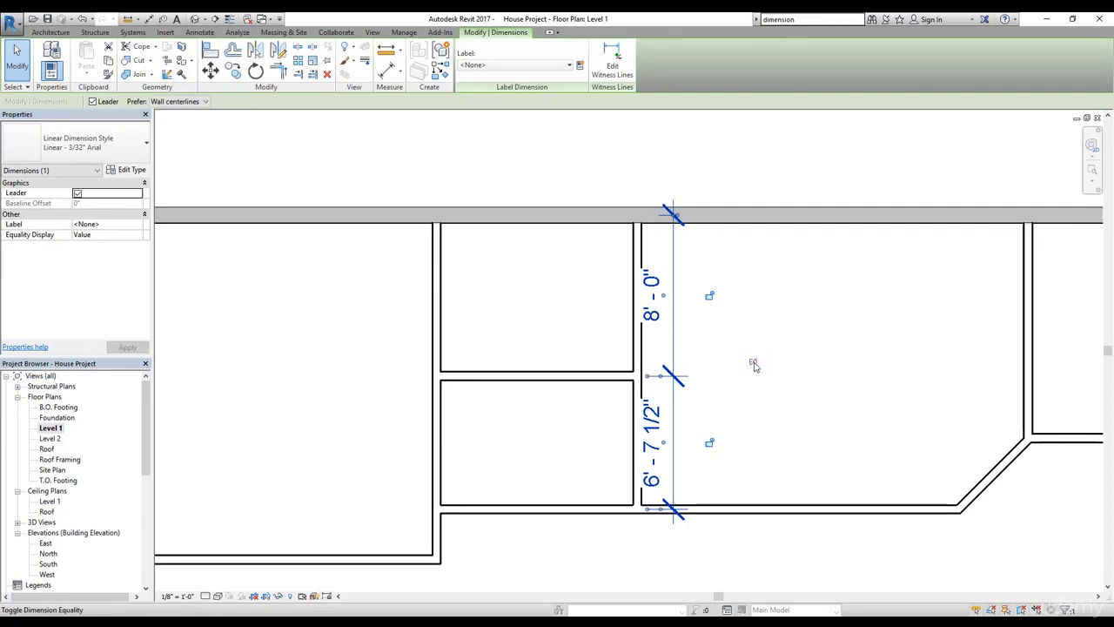
{"action": "left_click", "coordinate": [753, 363]}
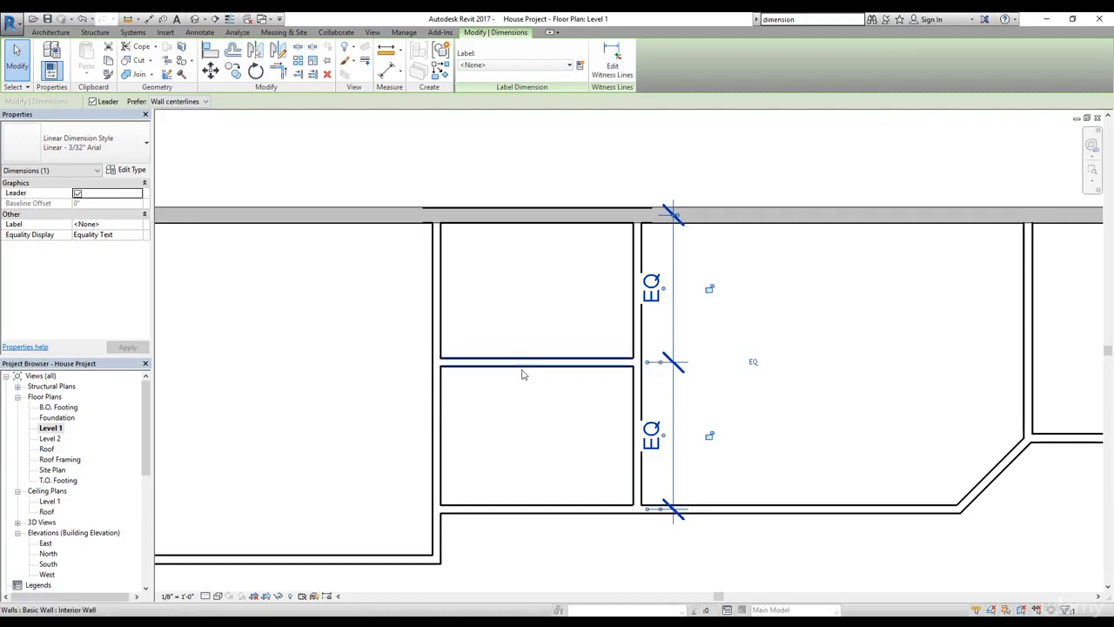
{"action": "left_click", "coordinate": [709, 331]}
Delete the EQ dimension string and remove its constraints with Unconstrain.
{"action": "scroll", "coordinate": [709, 331], "scroll_direction": "down", "scroll_amount": 2}
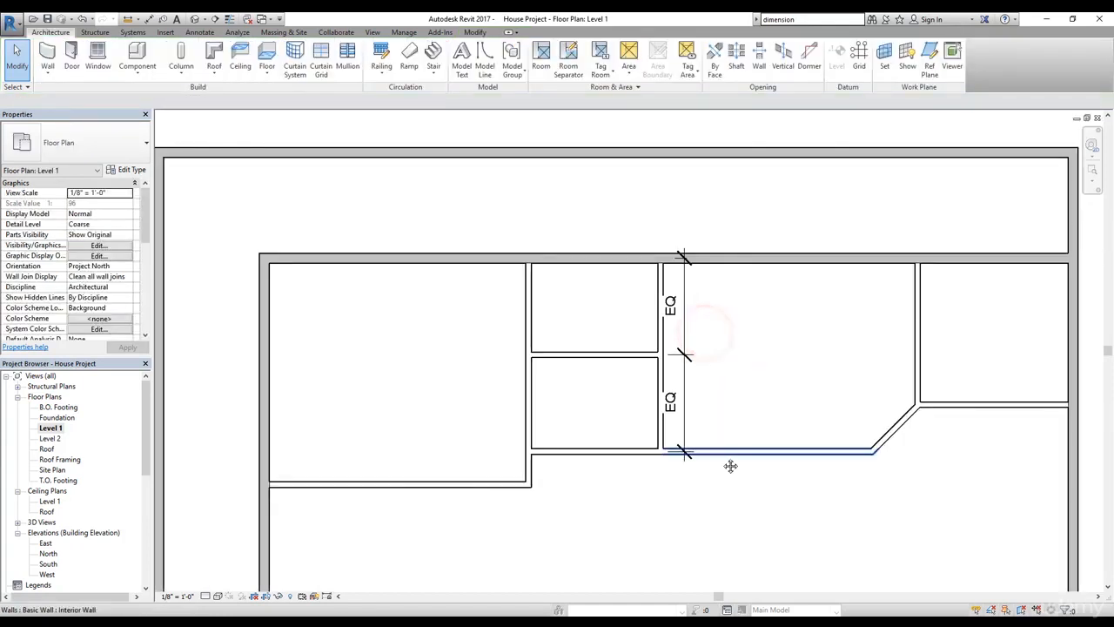
{"action": "middle_click_drag", "start_coordinate": [722, 462], "coordinate": [626, 354]}
{"action": "scroll", "coordinate": [427, 359], "scroll_direction": "up", "scroll_amount": 2}
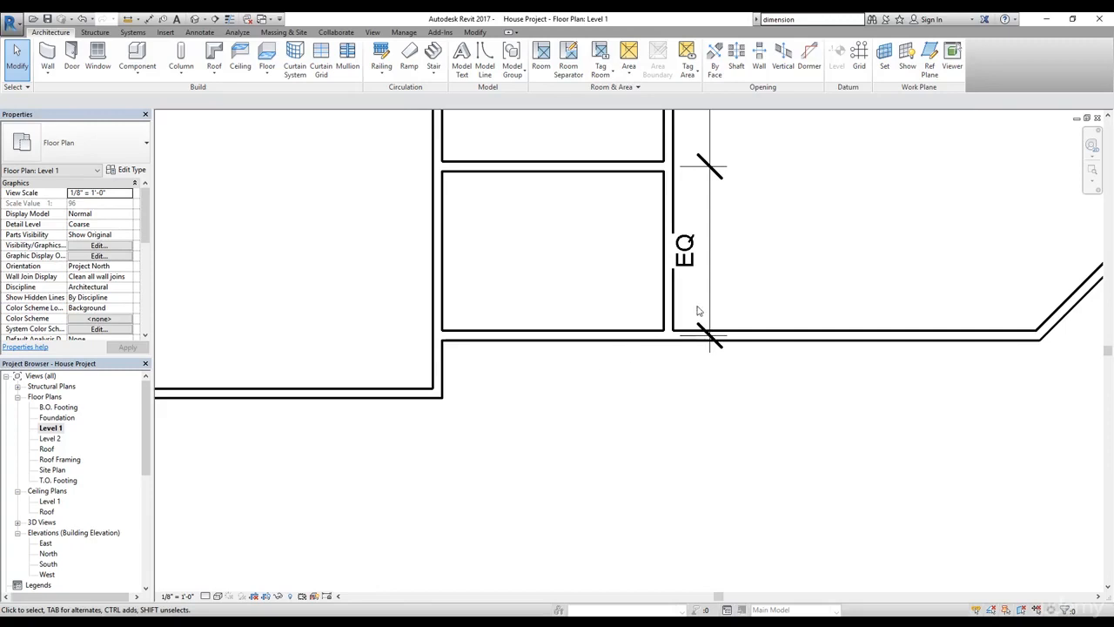
{"action": "left_click", "coordinate": [711, 174]}
{"action": "key", "text": "Delete"}
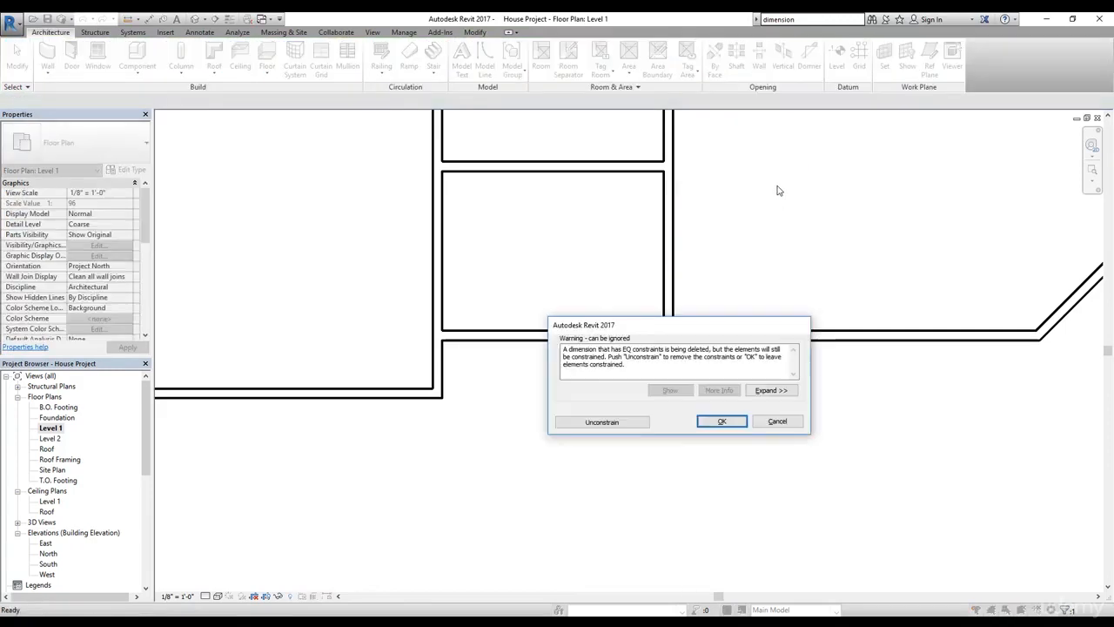
{"action": "left_click", "coordinate": [602, 422]}
Measure the short north-south jog between the lower cross wall and the corner of the western room's south wall.
{"action": "scroll", "coordinate": [542, 385], "scroll_direction": "down", "scroll_amount": 3}
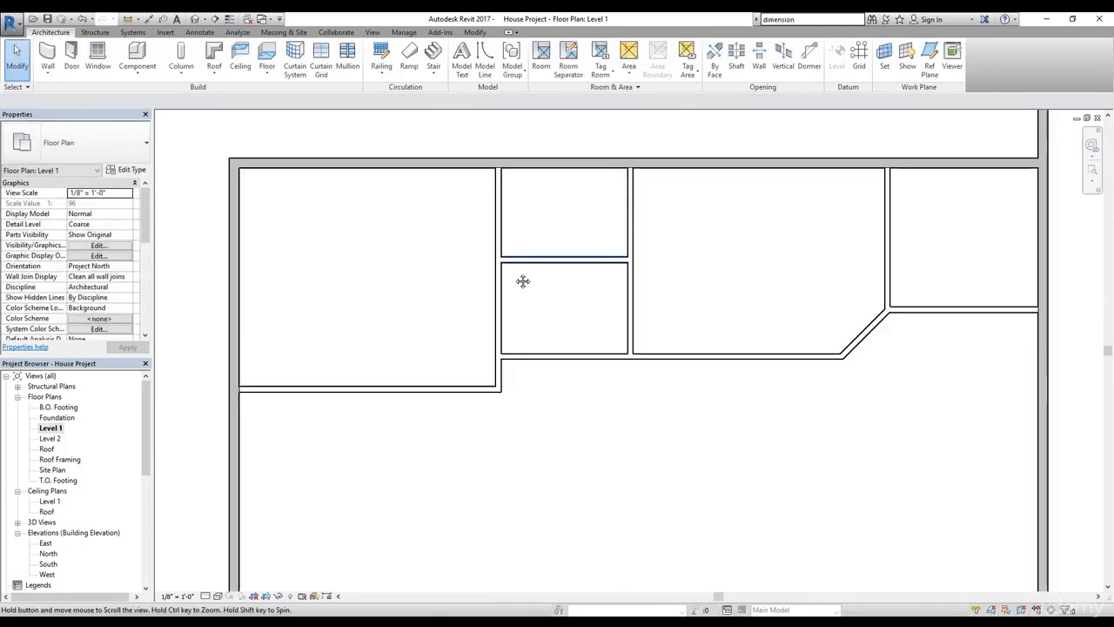
{"action": "middle_click_drag", "start_coordinate": [523, 280], "coordinate": [522, 323]}
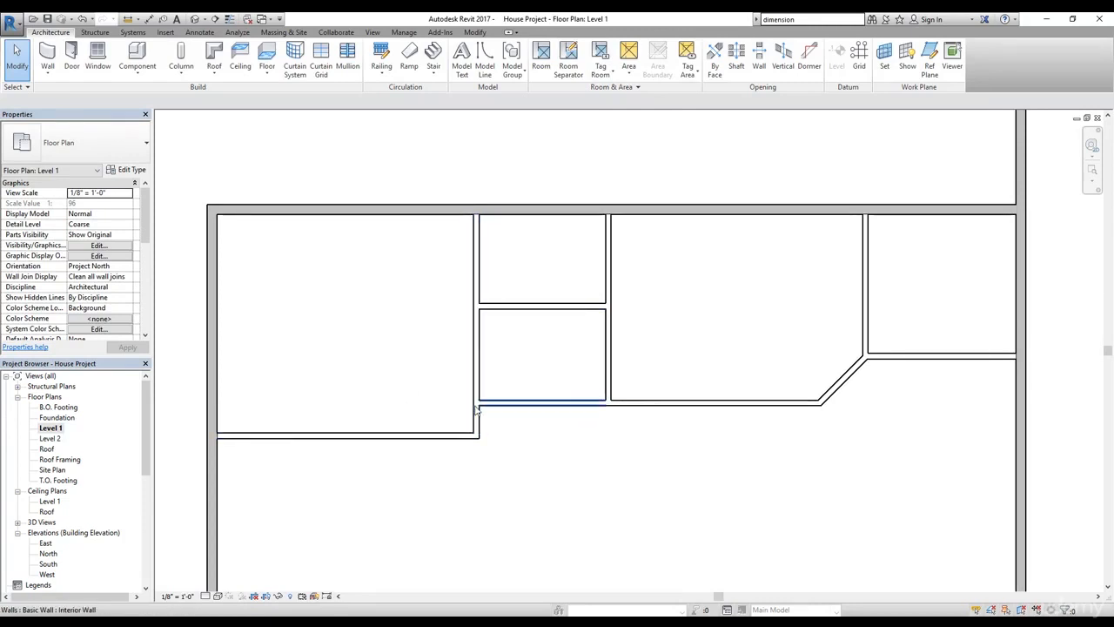
{"action": "left_click", "coordinate": [475, 33]}
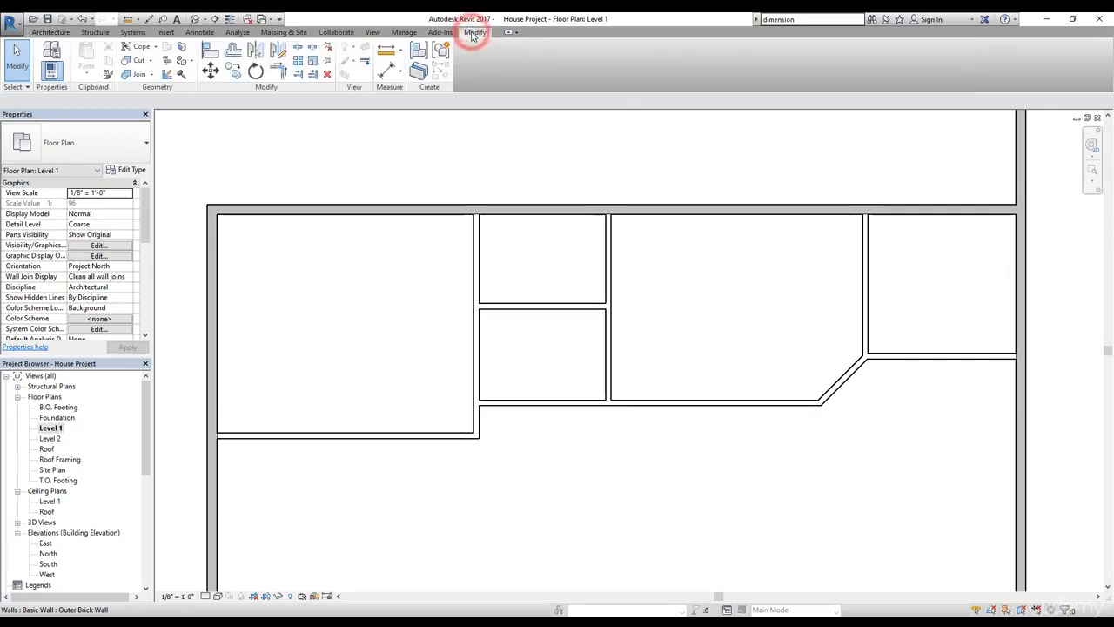
{"action": "left_click", "coordinate": [389, 50]}
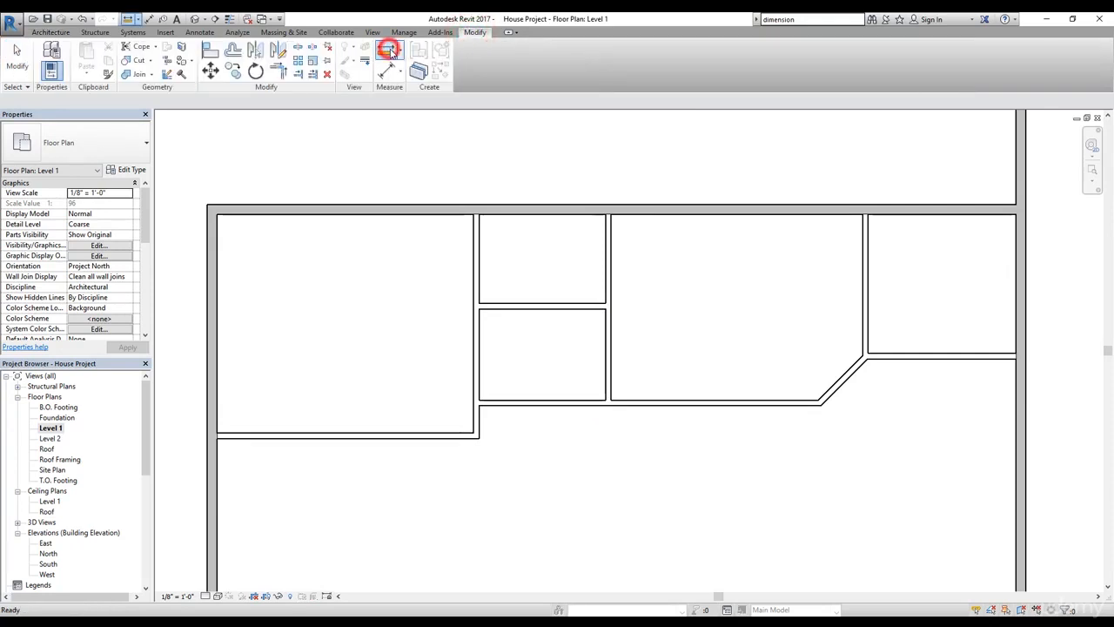
{"action": "scroll", "coordinate": [498, 428], "scroll_direction": "up", "scroll_amount": 3}
{"action": "scroll", "coordinate": [487, 421], "scroll_direction": "up", "scroll_amount": 1}
{"action": "left_click", "coordinate": [468, 388]}
{"action": "left_click", "coordinate": [467, 460]}
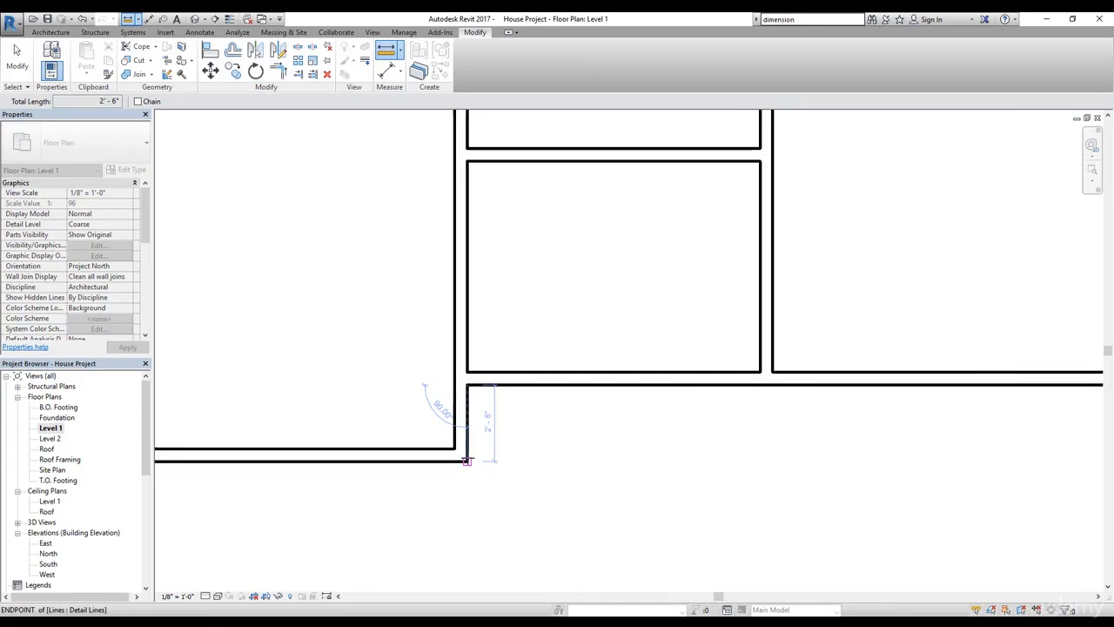
{"action": "key", "text": "Escape"}
{"action": "key", "text": "Escape"}
Move both collinear segments of the lower cross wall north together, up to the angled wall at their eastern end.
{"action": "scroll", "coordinate": [707, 389], "scroll_direction": "down", "scroll_amount": 2}
{"action": "middle_click_drag", "start_coordinate": [846, 394], "coordinate": [716, 457]}
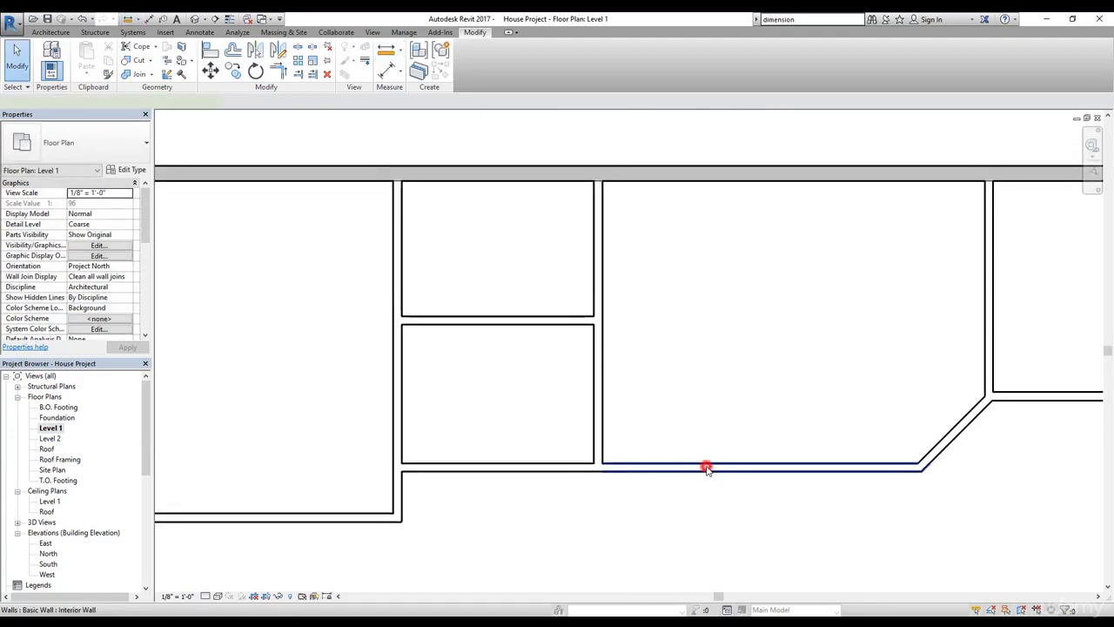
{"action": "left_click", "coordinate": [707, 469]}
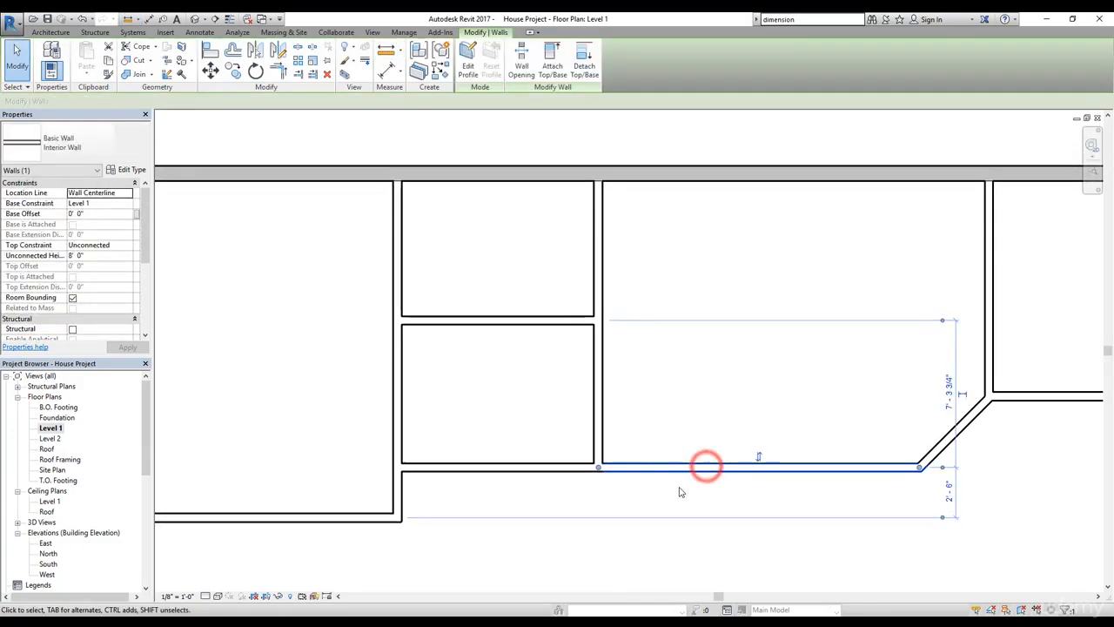
{"action": "left_click", "coordinate": [570, 470], "text": "ctrl"}
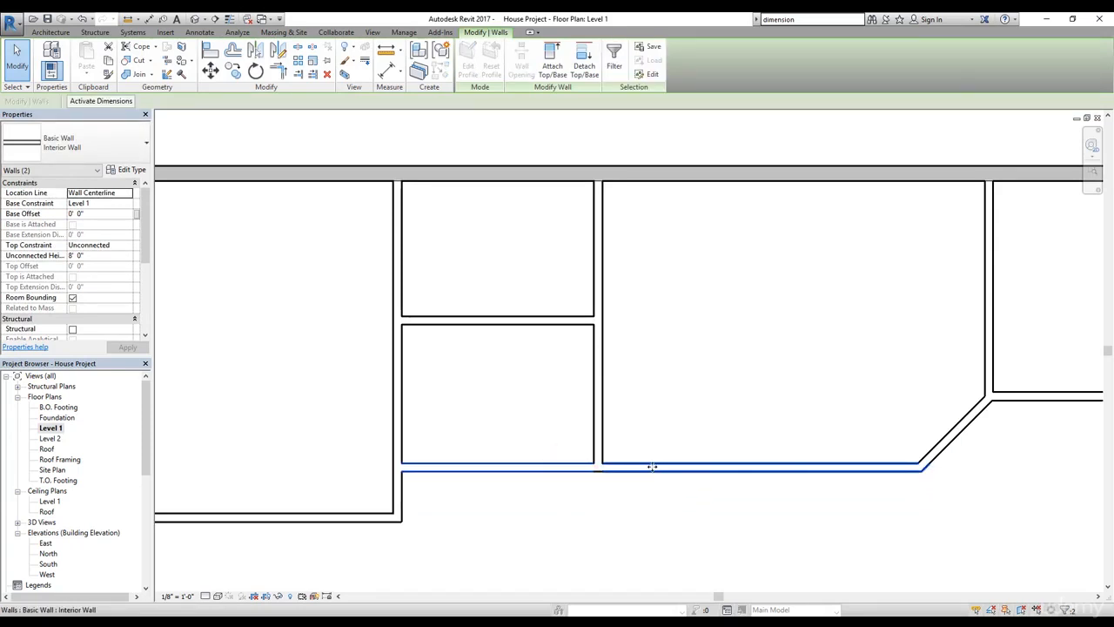
{"action": "mouse_move", "coordinate": [651, 468]}
{"action": "left_mouse_down"}
{"action": "mouse_move", "coordinate": [650, 440]}
{"action": "mouse_move", "coordinate": [651, 450]}
{"action": "left_mouse_up"}
{"action": "left_click", "coordinate": [671, 485]}
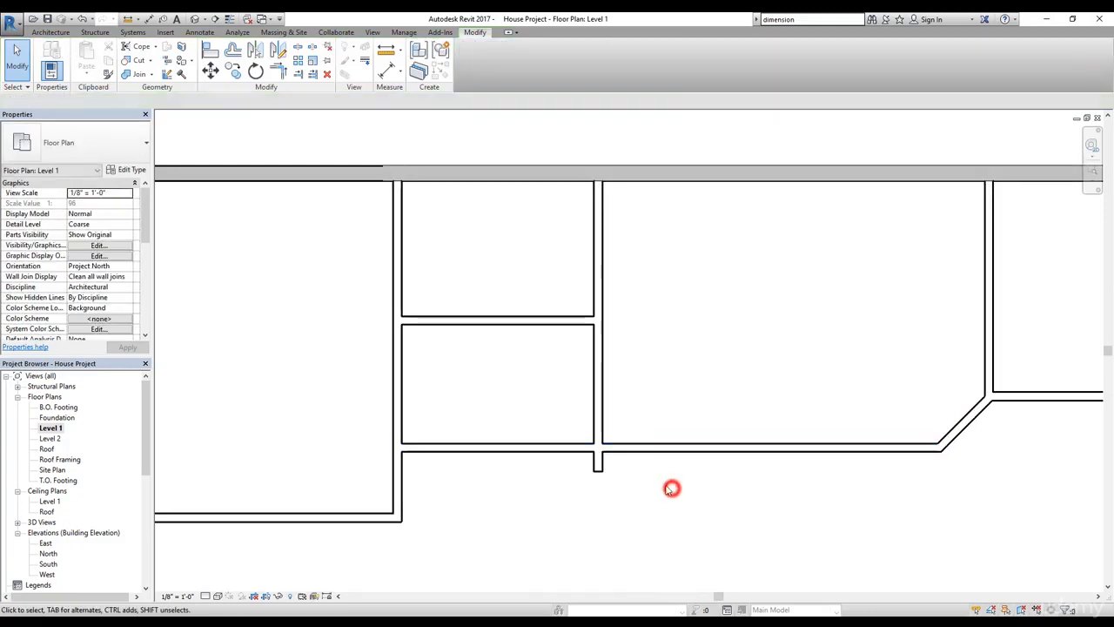
Shorten the north-south partition between the small rooms and the large middle room so it ends at the lower cross wall.
{"action": "left_click", "coordinate": [598, 466]}
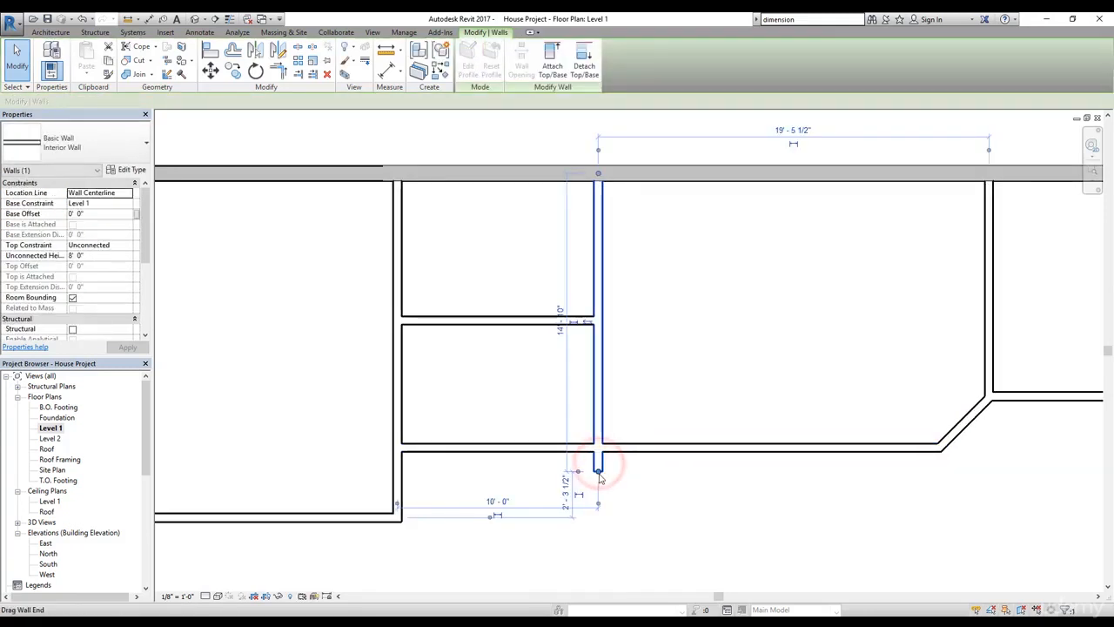
{"action": "left_click_drag", "start_coordinate": [599, 474], "coordinate": [601, 461]}
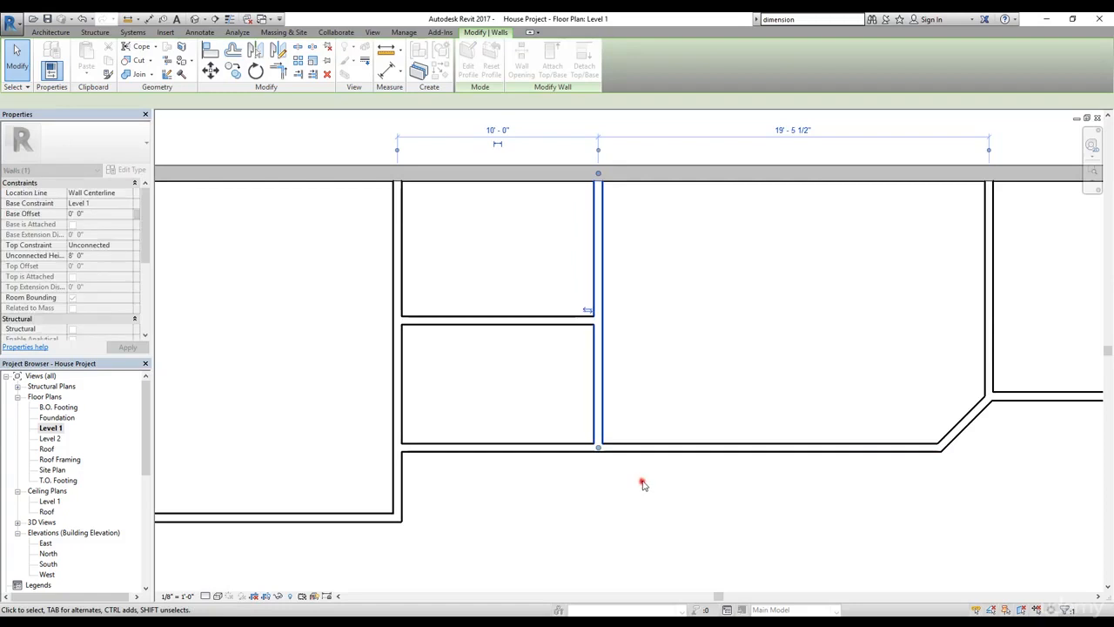
{"action": "left_click", "coordinate": [642, 478]}
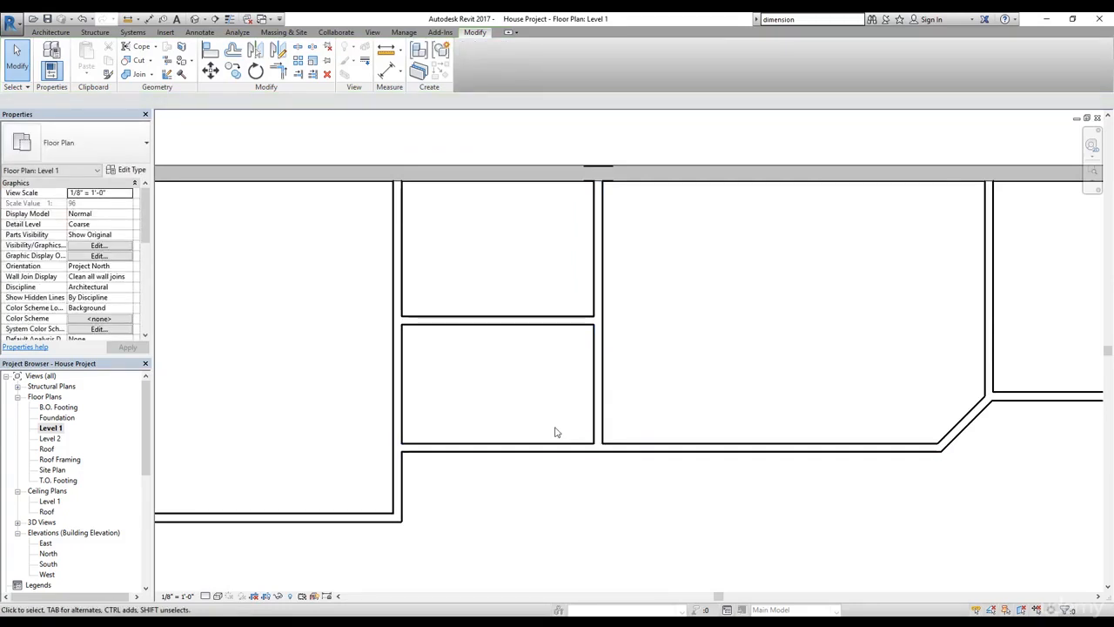
Reference the western lower cross wall segment's dimension to the outer wall faces and set its distance from the western room's south wall to 5'.
{"action": "left_click", "coordinate": [538, 450]}
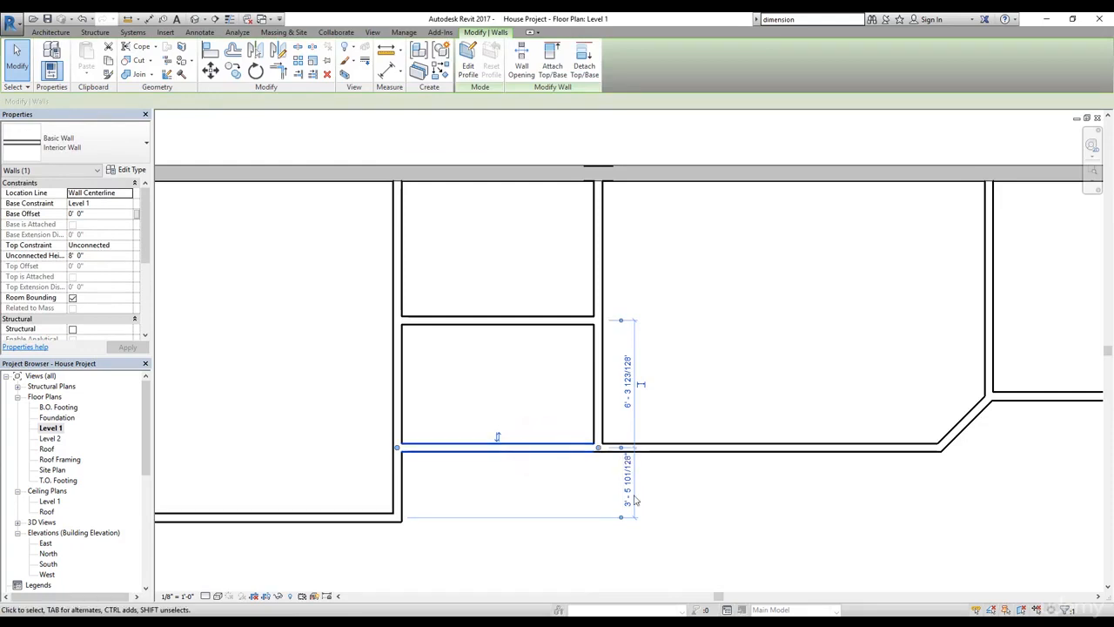
{"action": "left_click", "coordinate": [621, 451]}
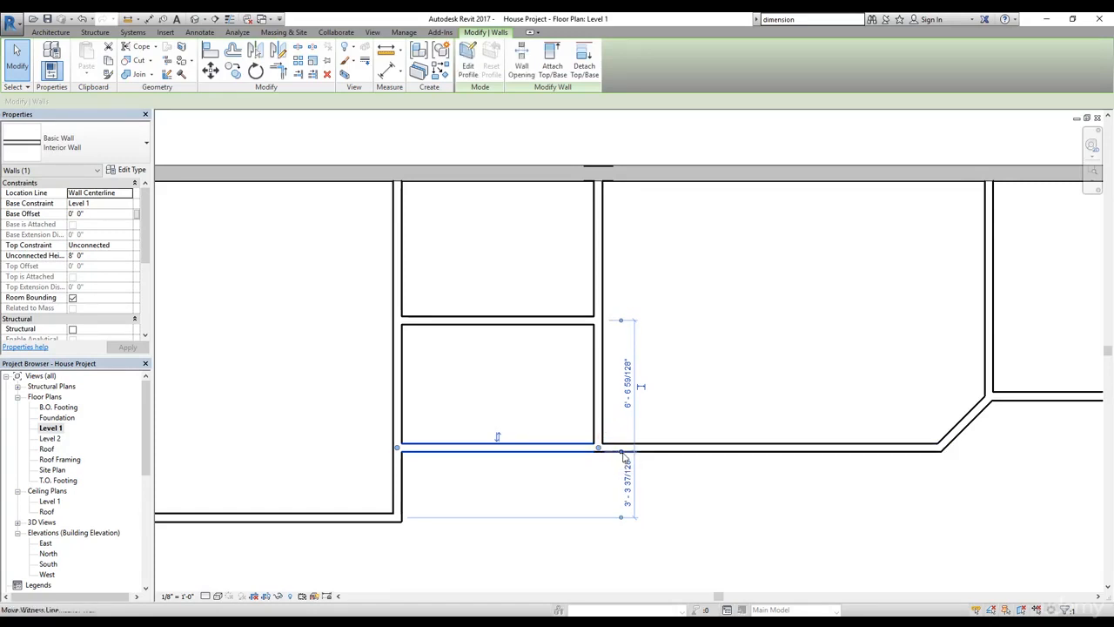
{"action": "left_click", "coordinate": [621, 520]}
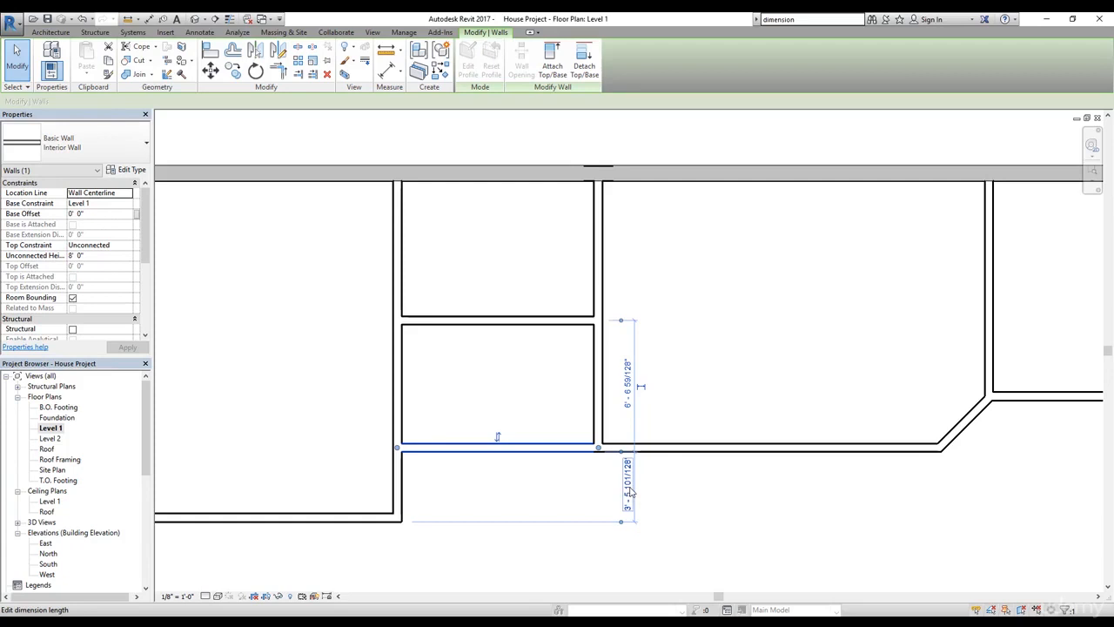
{"action": "left_click", "coordinate": [627, 489]}
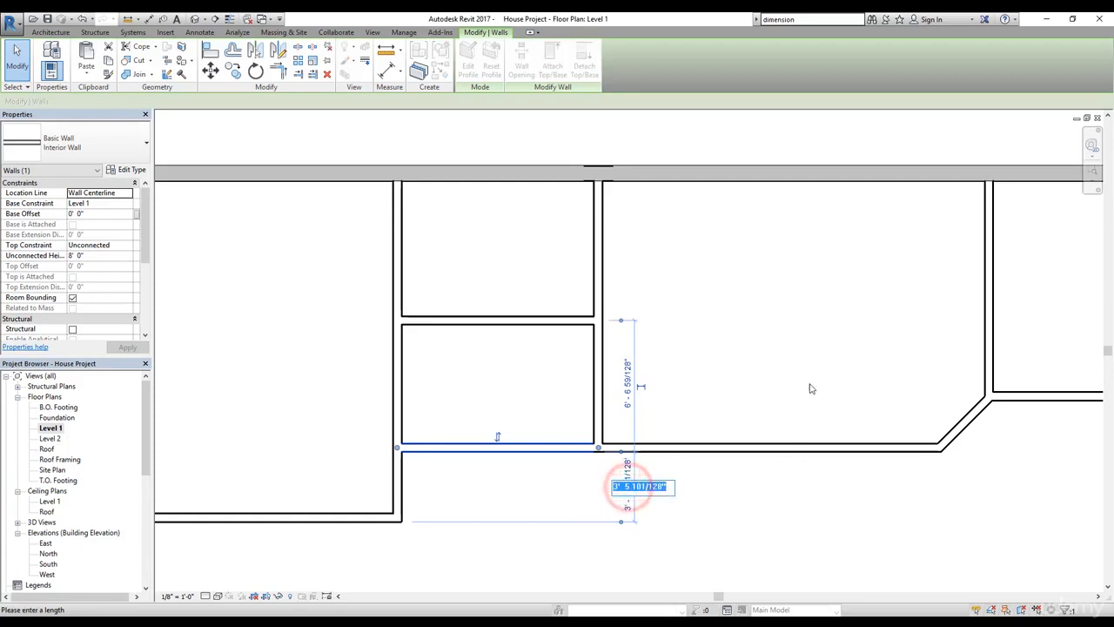
{"action": "type", "text": "5"}
{"action": "key", "text": "Return"}
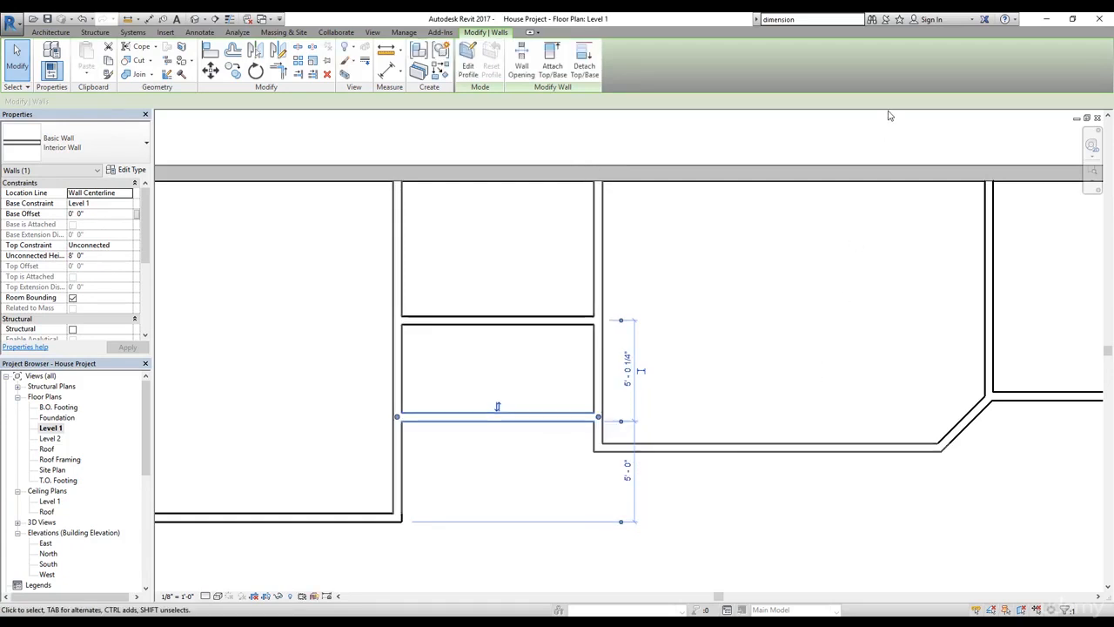
{"action": "left_click", "coordinate": [730, 502]}
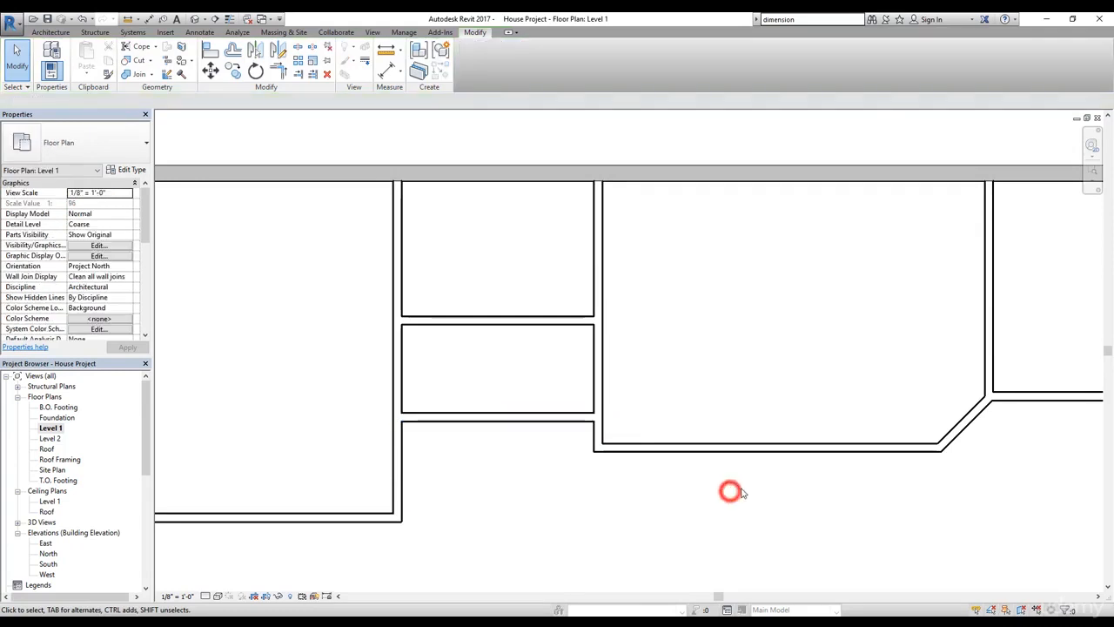
Try to align the western lower cross wall segment with the middle room's south wall, and undo the alignment.
{"action": "middle_click_drag", "start_coordinate": [801, 383], "coordinate": [672, 390]}
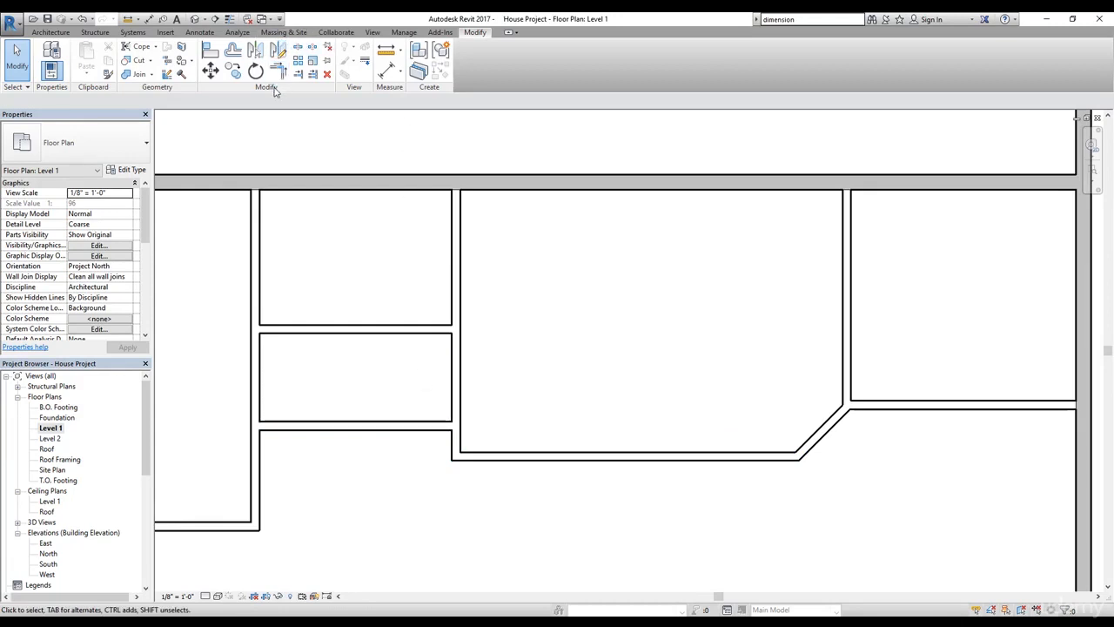
{"action": "left_click", "coordinate": [212, 54]}
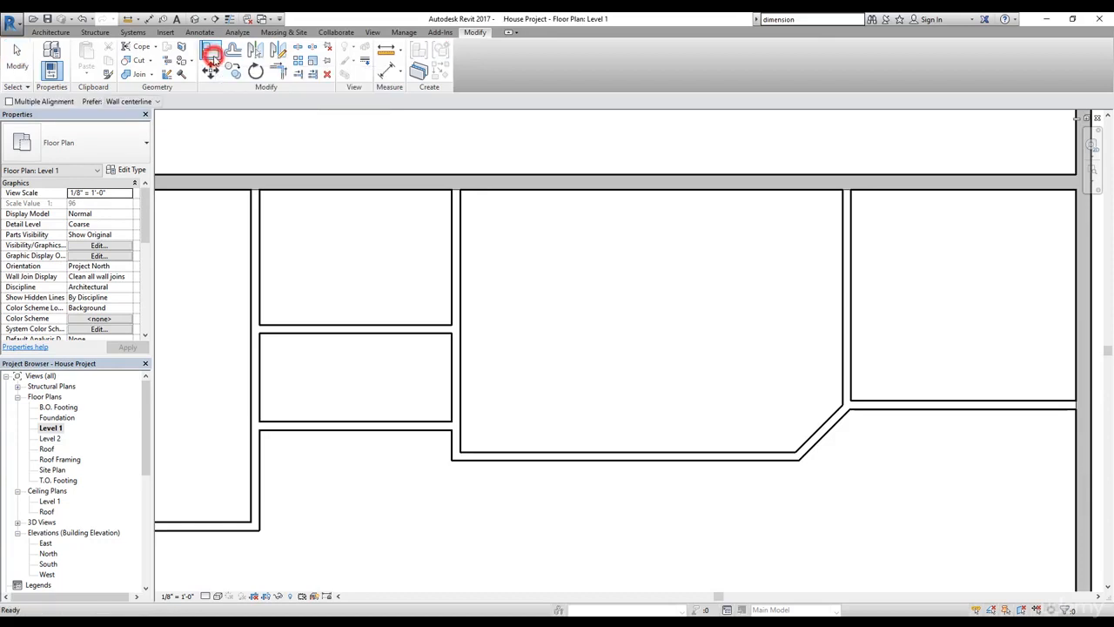
{"action": "left_click", "coordinate": [516, 454]}
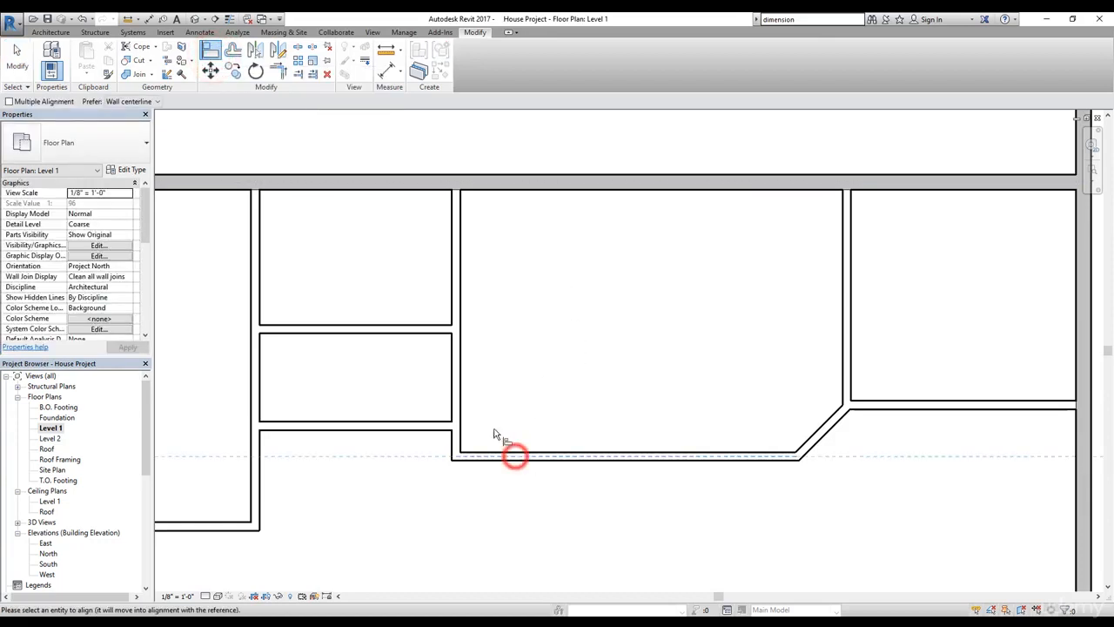
{"action": "left_click", "coordinate": [441, 429]}
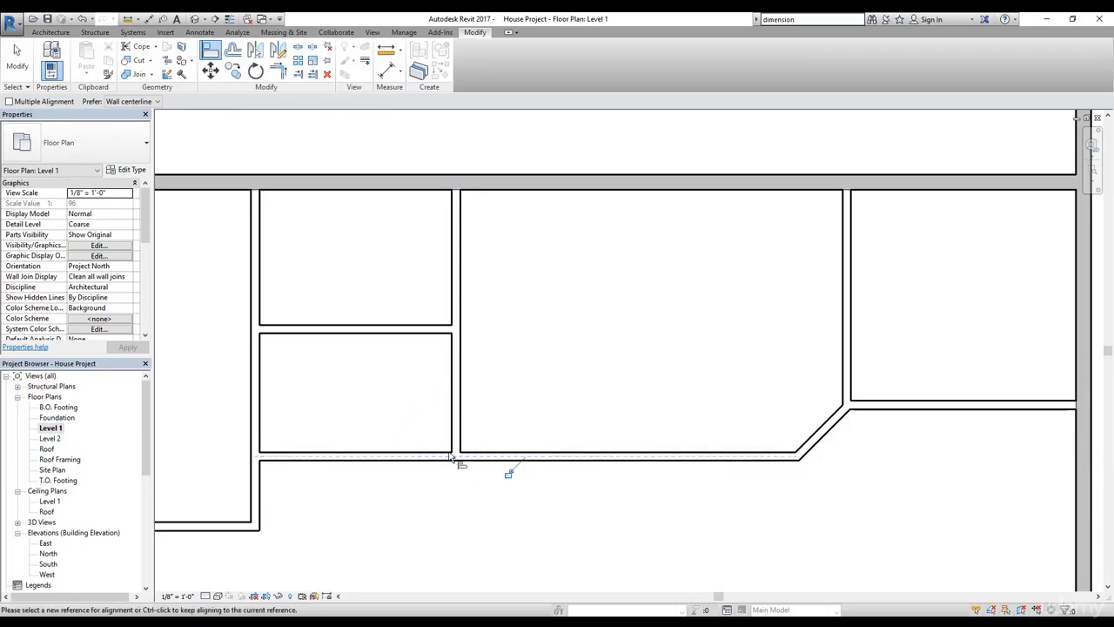
{"action": "scroll", "coordinate": [601, 418], "scroll_direction": "down", "scroll_amount": 1}
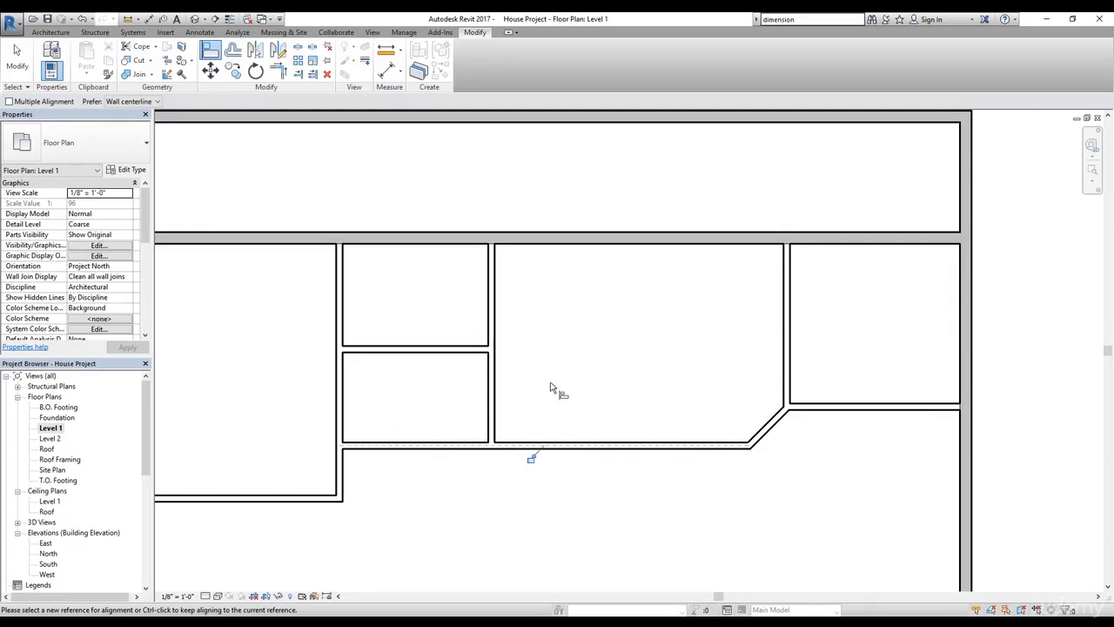
{"action": "scroll", "coordinate": [550, 388], "scroll_direction": "up", "scroll_amount": 1}
{"action": "key", "text": "Escape"}
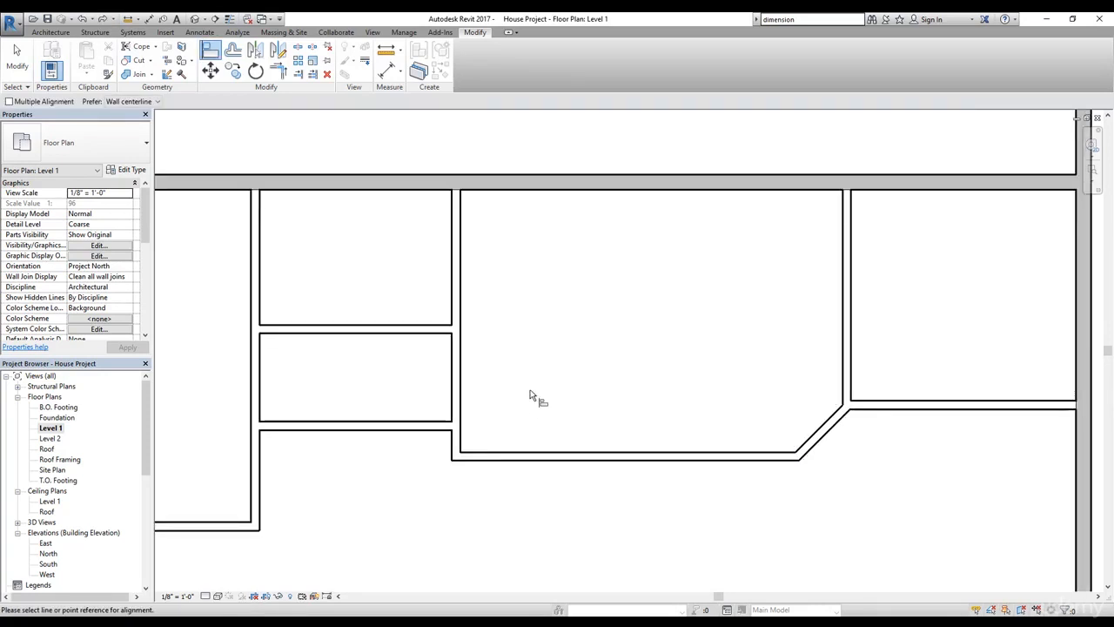
Align the middle room's south wall with the centerline of the western lower cross wall segment.
{"action": "left_click", "coordinate": [416, 427]}
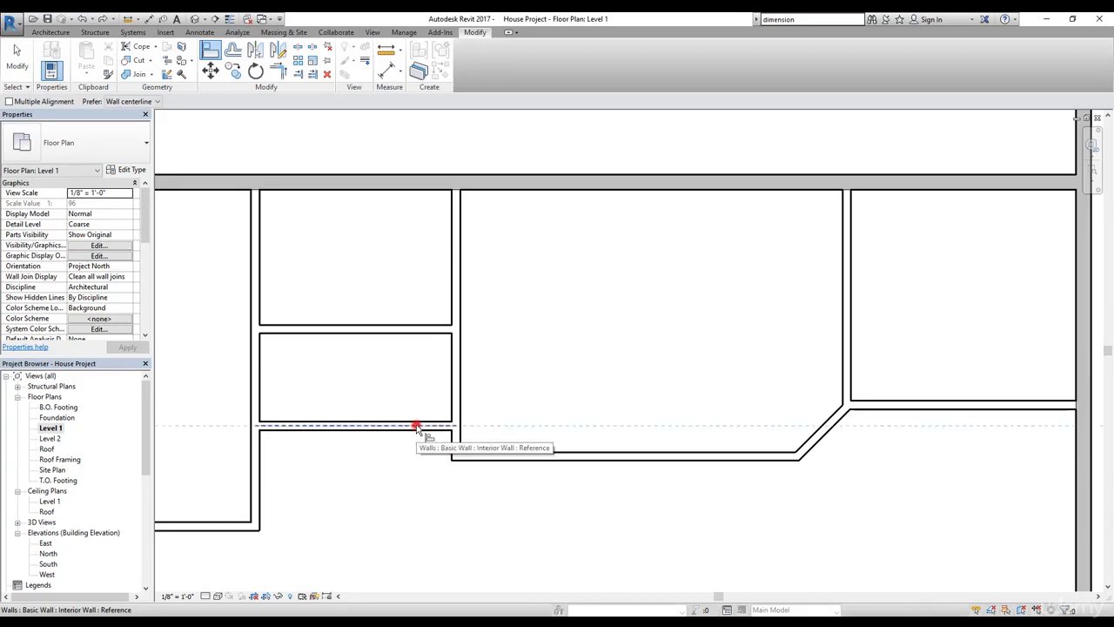
{"action": "left_click", "coordinate": [505, 453]}
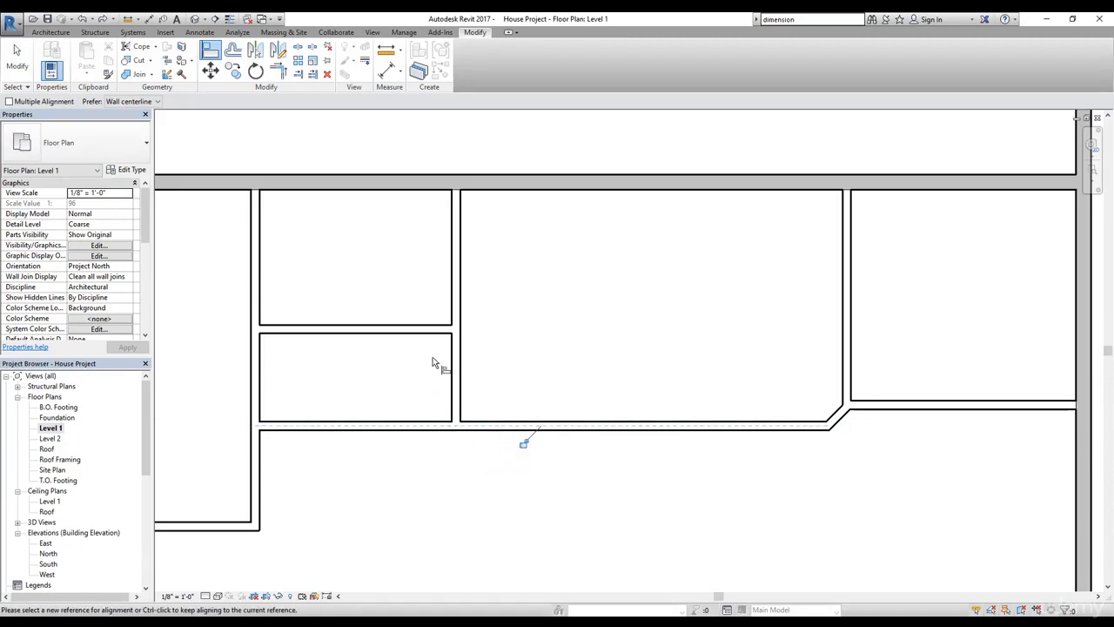
{"action": "key", "text": "Escape"}
{"action": "key", "text": "Escape"}
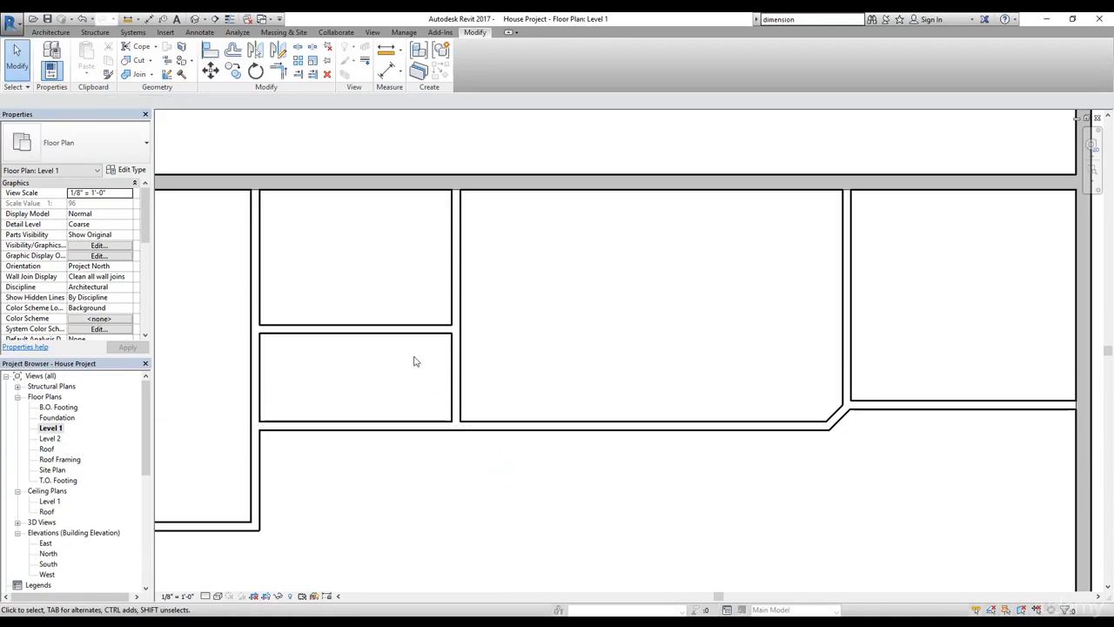
Make the upper cross wall's temporary dimensions permanent and apply the equality constraint to centre it between its neighbouring walls.
{"action": "middle_click_drag", "start_coordinate": [412, 316], "coordinate": [492, 258]}
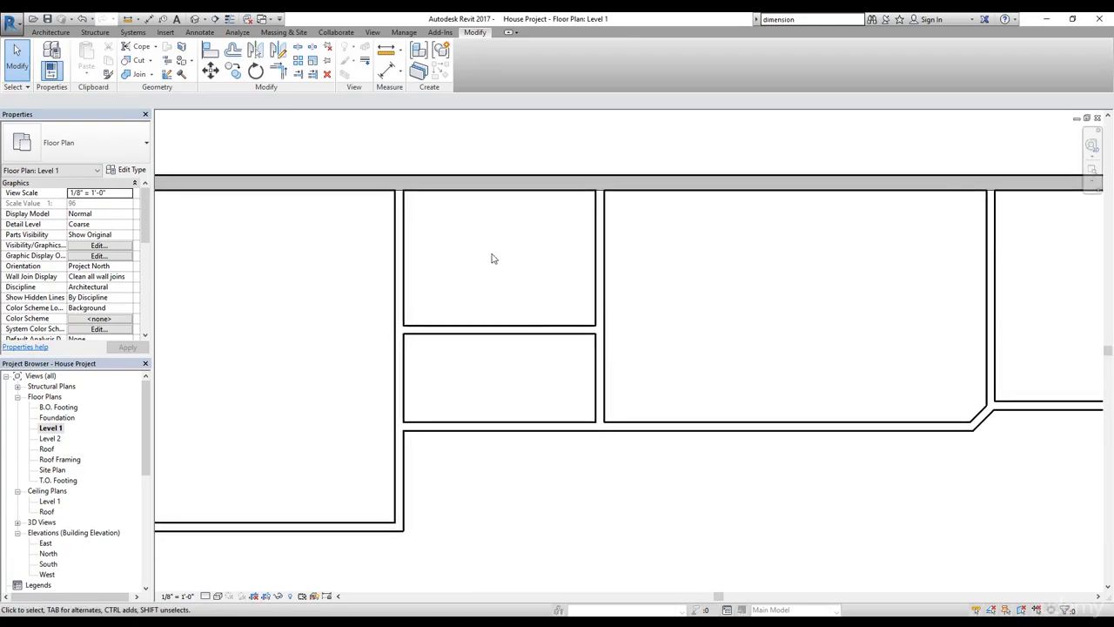
{"action": "left_click", "coordinate": [495, 328]}
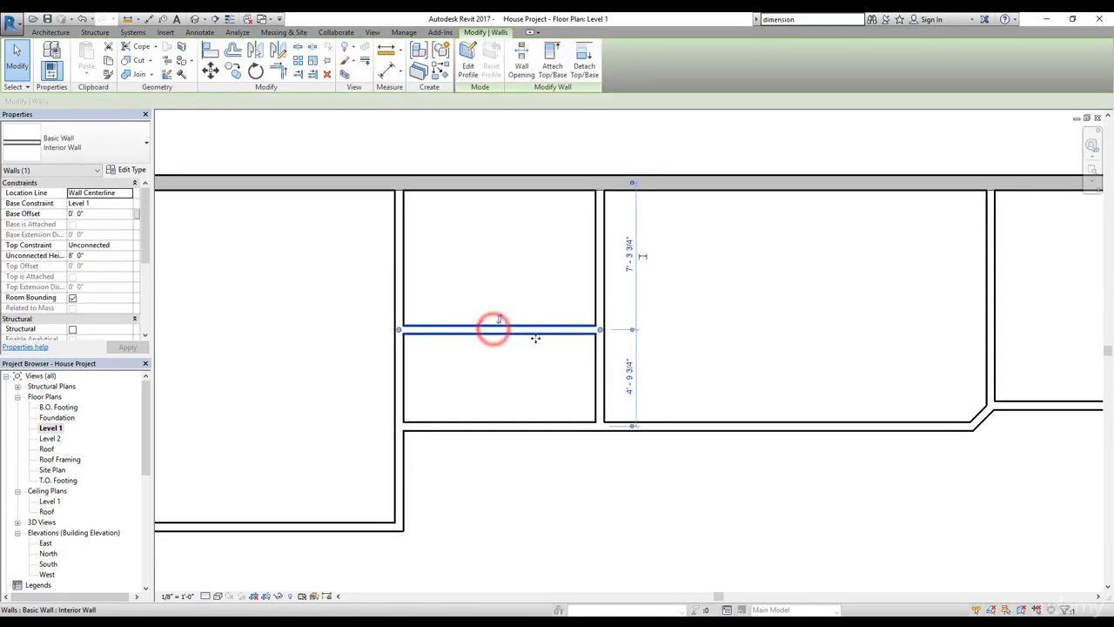
{"action": "left_click", "coordinate": [645, 258]}
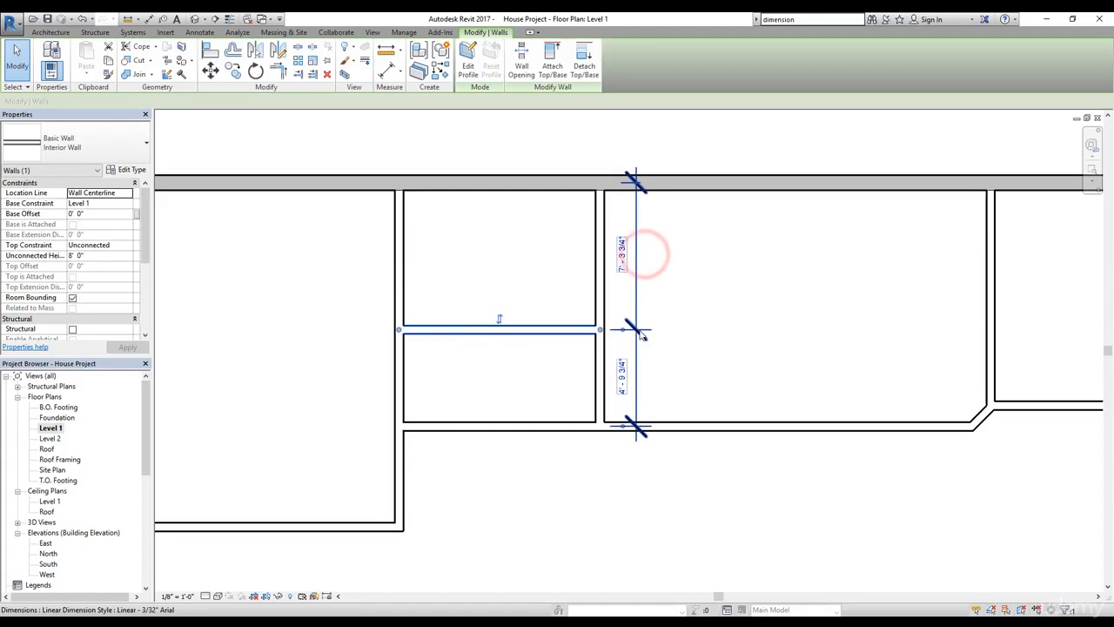
{"action": "left_click", "coordinate": [637, 328]}
{"action": "left_click", "coordinate": [715, 304]}
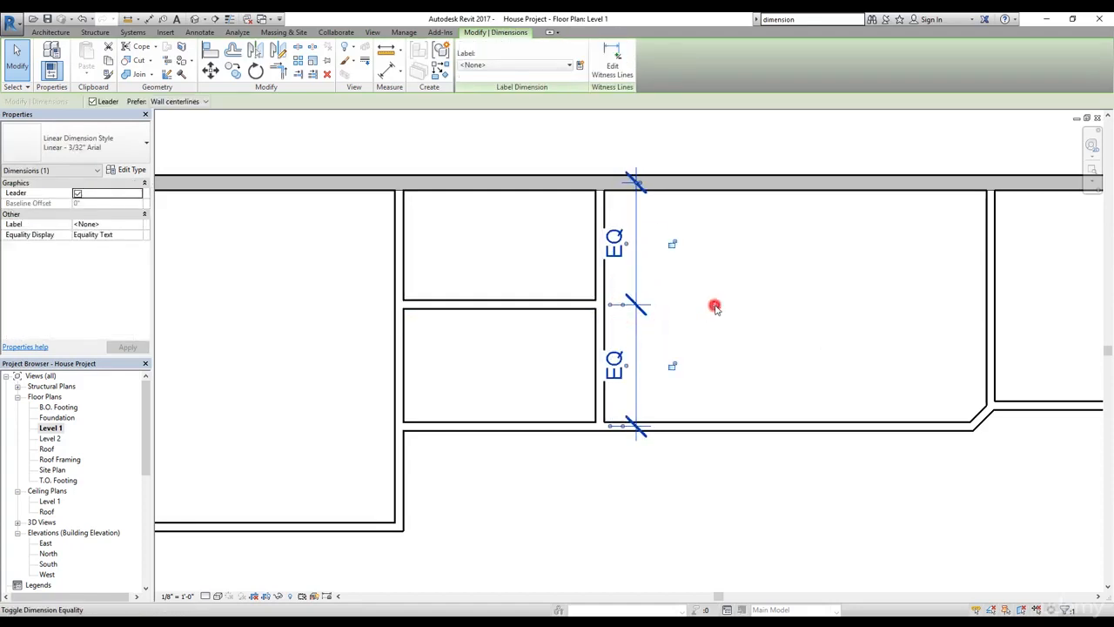
{"action": "left_click", "coordinate": [716, 355]}
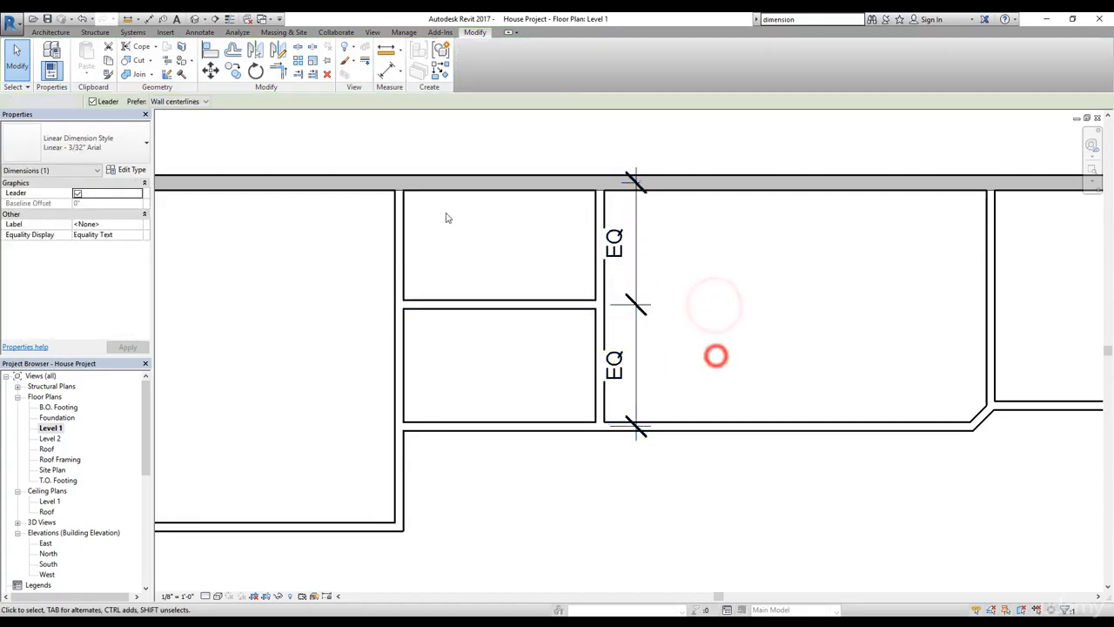
Delete the EQ dimension string beside the small rooms and remove its constraints with Unconstrain.
{"action": "left_click", "coordinate": [638, 307]}
{"action": "key", "text": "Delete"}
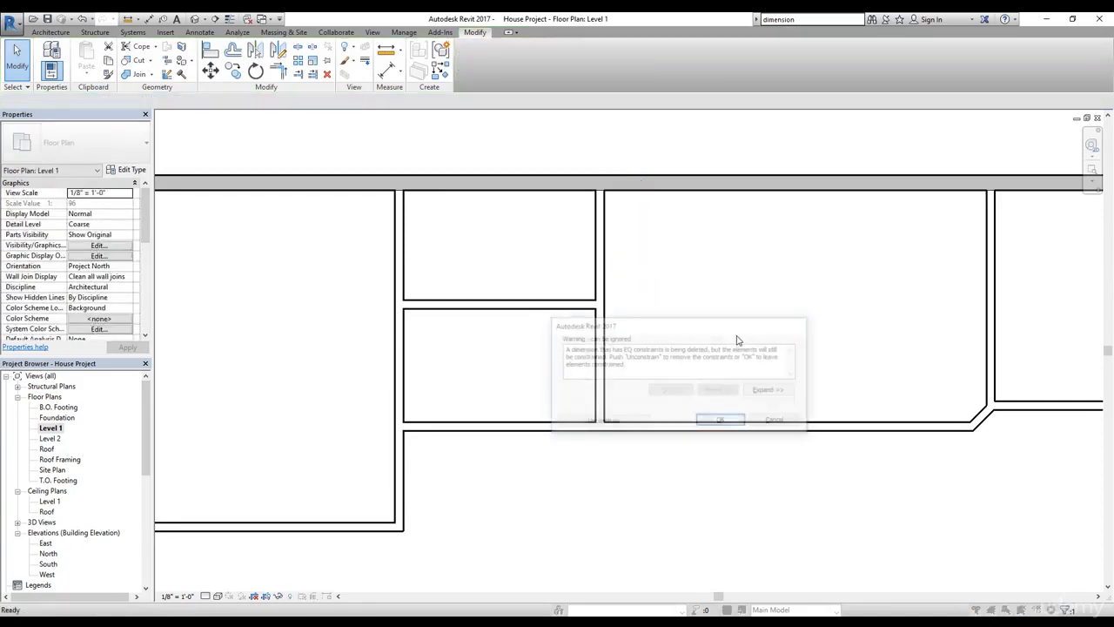
{"action": "left_click", "coordinate": [617, 422]}
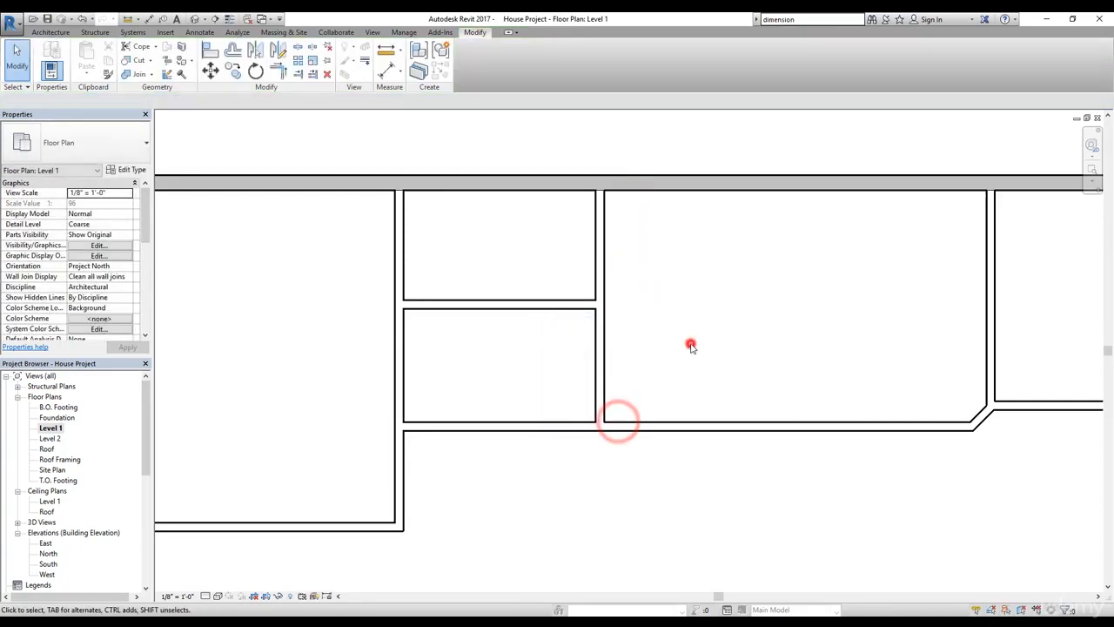
{"action": "scroll", "coordinate": [691, 343], "scroll_direction": "down", "scroll_amount": 2}
{"action": "scroll", "coordinate": [561, 366], "scroll_direction": "down", "scroll_amount": 1}
{"action": "middle_click_drag", "start_coordinate": [563, 361], "coordinate": [531, 276]}
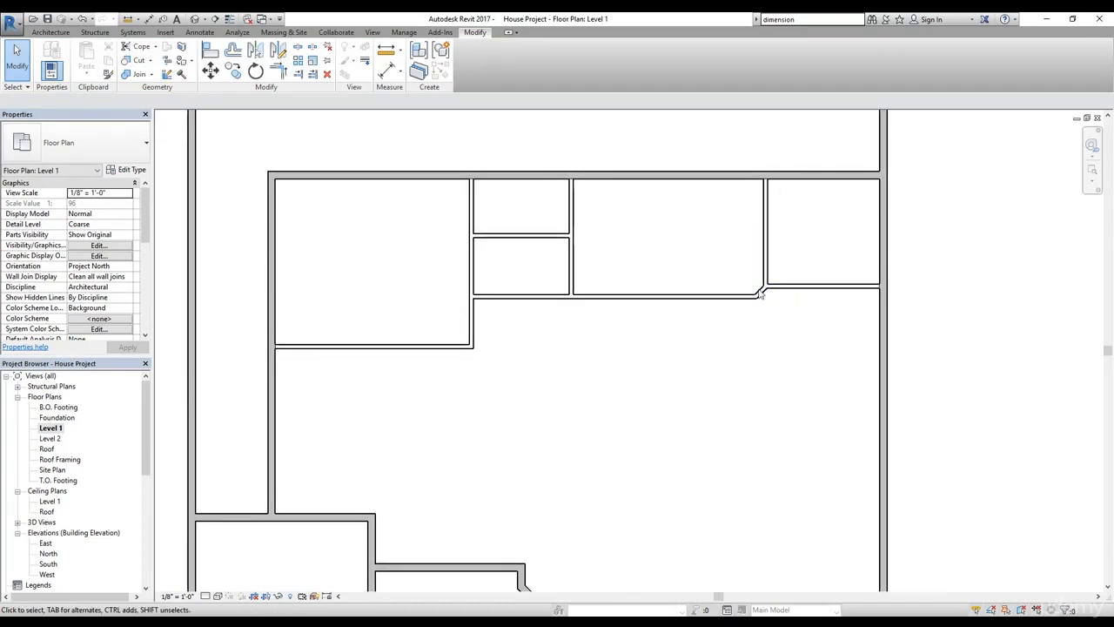
{"action": "middle_click_drag", "start_coordinate": [730, 342], "coordinate": [694, 292]}
{"action": "middle_click_drag", "start_coordinate": [682, 175], "coordinate": [684, 244]}
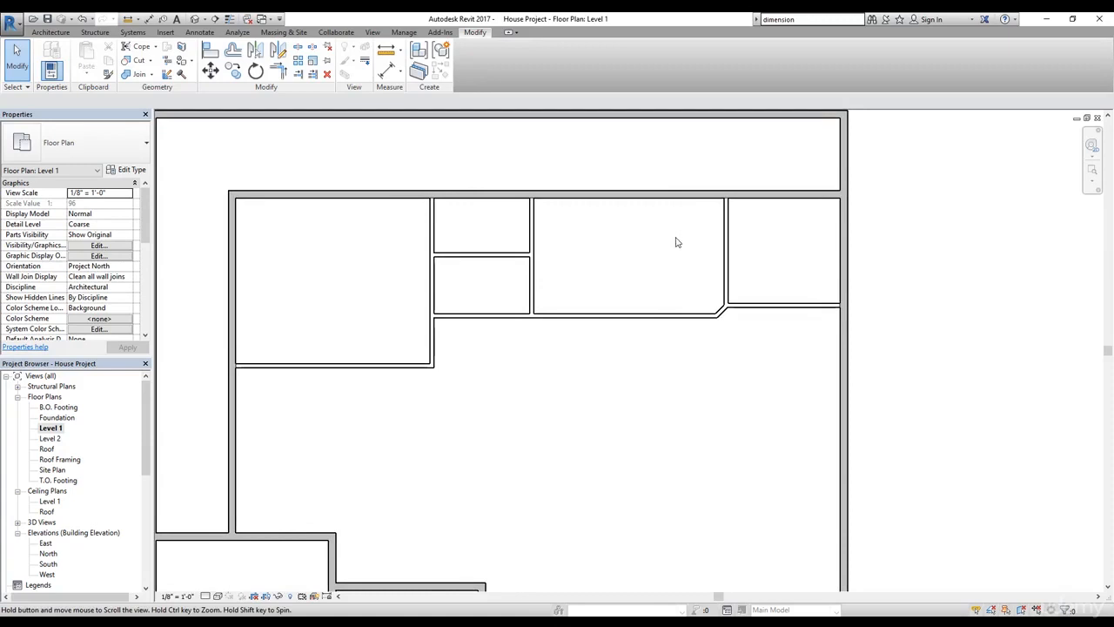
{"action": "scroll", "coordinate": [712, 265], "scroll_direction": "up", "scroll_amount": 3}
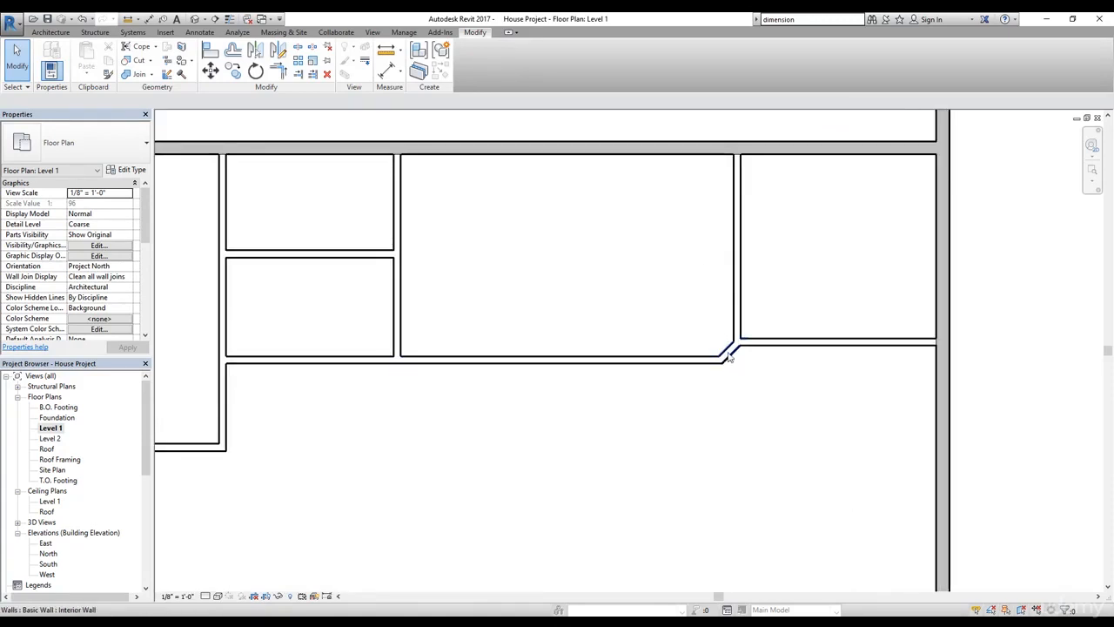
{"action": "scroll", "coordinate": [736, 273], "scroll_direction": "down", "scroll_amount": 4}
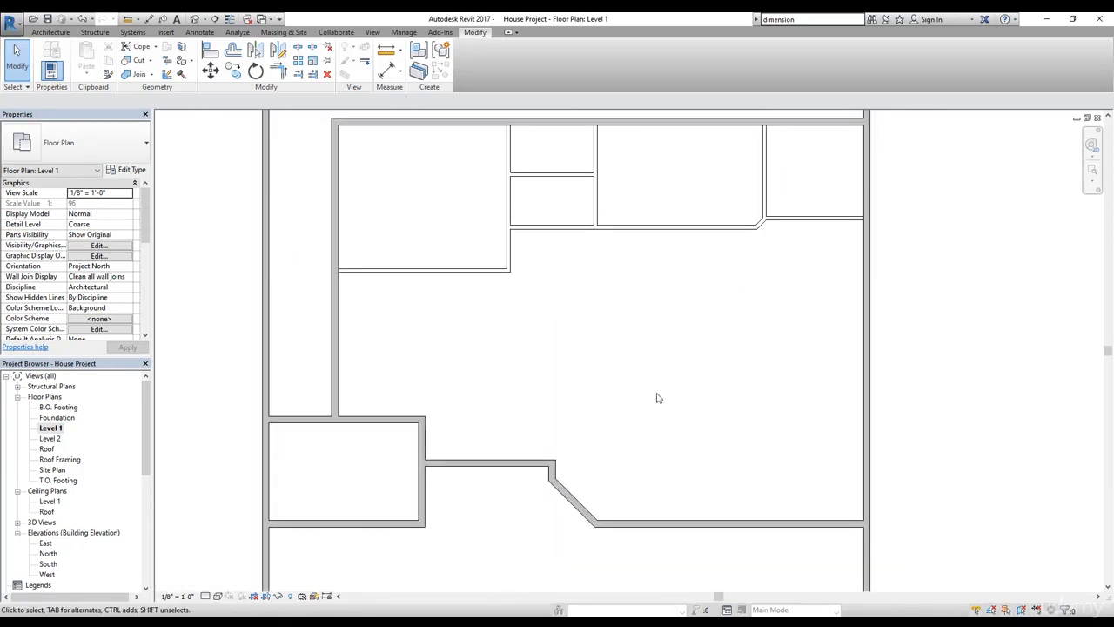
Try an interior wall running 6'-0" north from the brick corner above the angled wall, and delete it.
{"action": "left_click", "coordinate": [51, 32]}
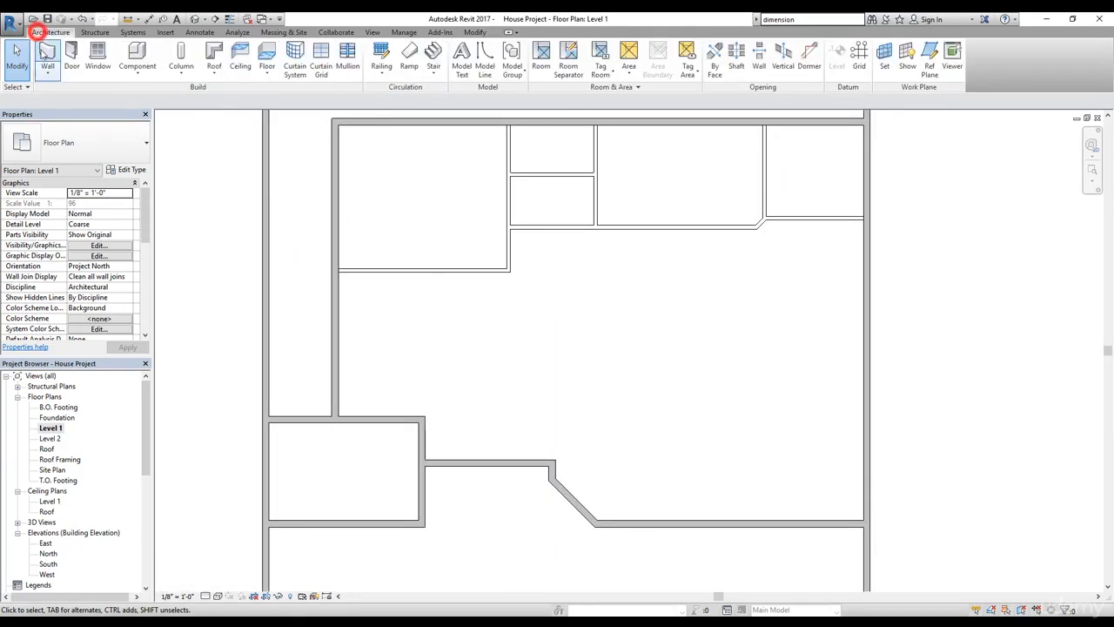
{"action": "left_click", "coordinate": [47, 52]}
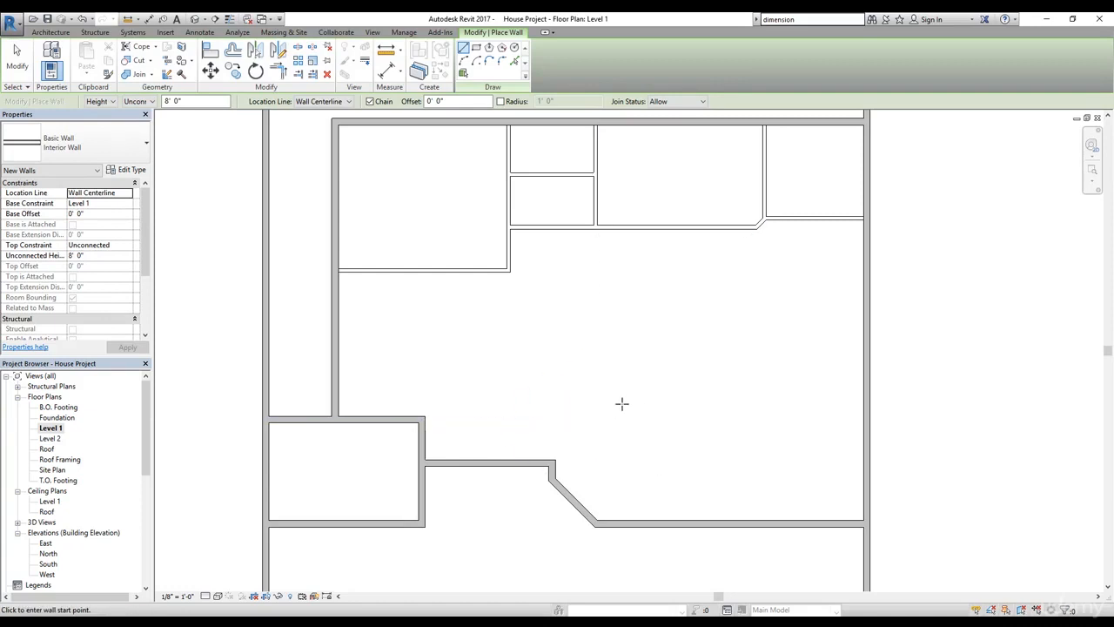
{"action": "left_click", "coordinate": [551, 461]}
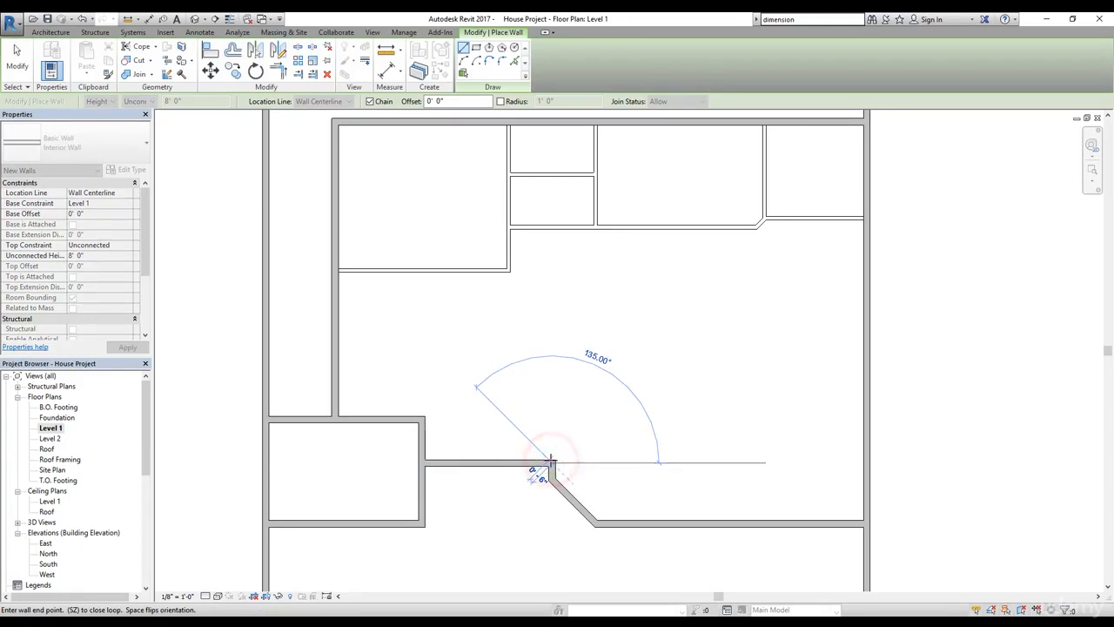
{"action": "right_click", "coordinate": [551, 463]}
{"action": "left_click", "coordinate": [547, 463]}
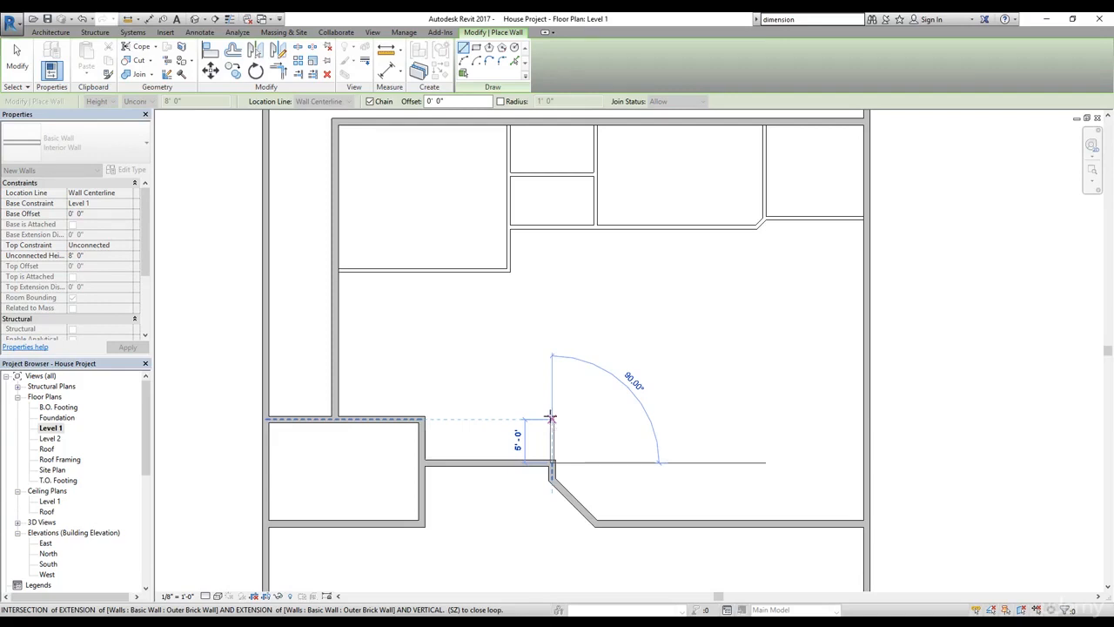
{"action": "left_click", "coordinate": [550, 420]}
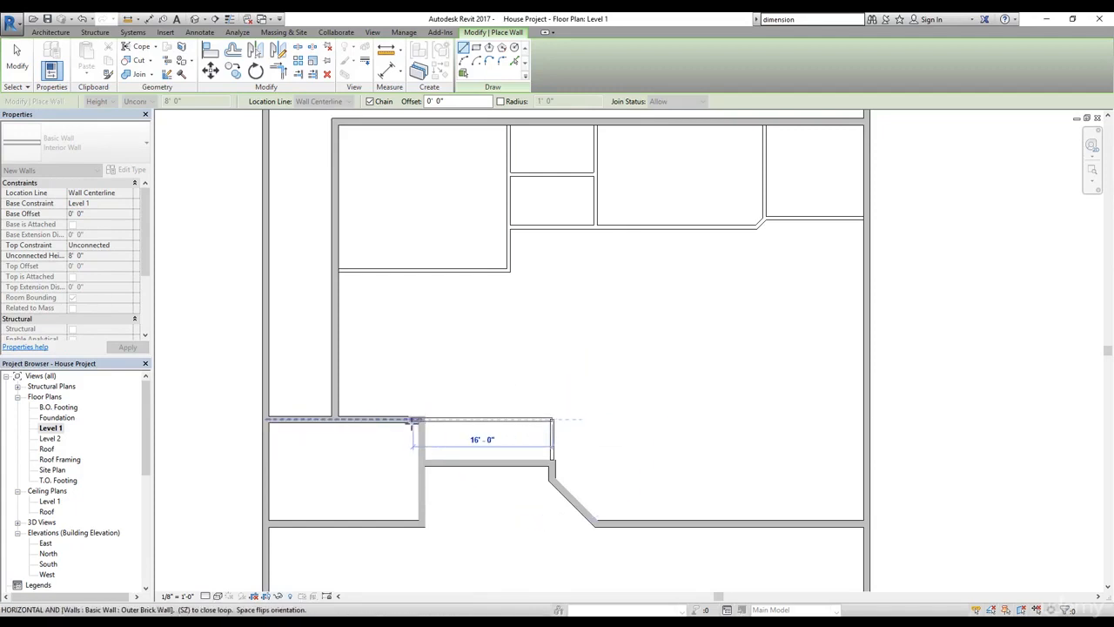
{"action": "key", "text": "Escape"}
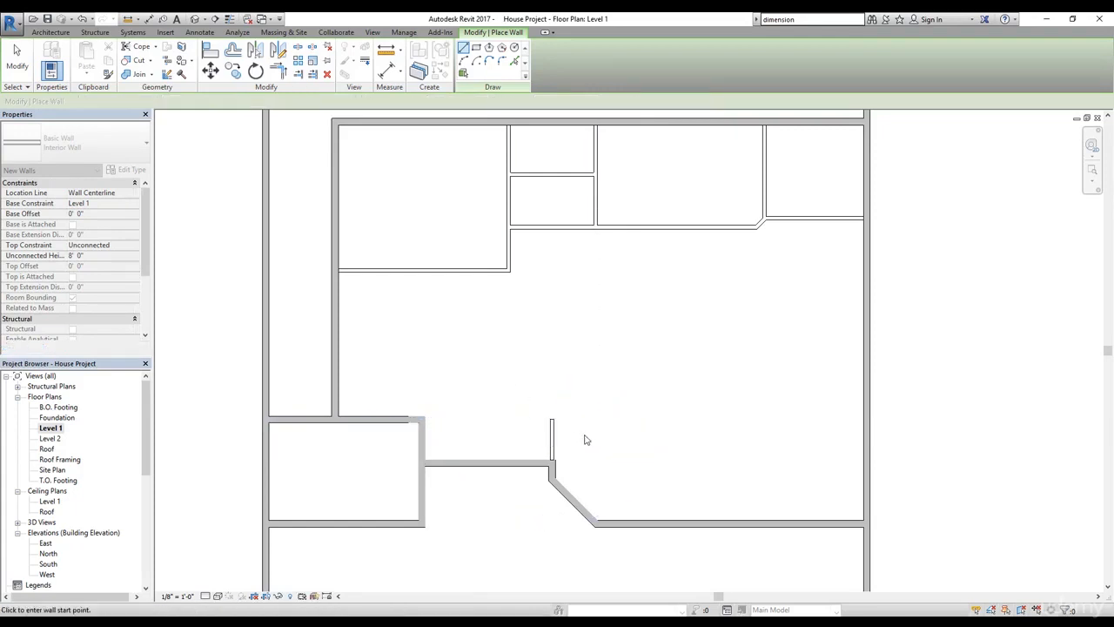
{"action": "key", "text": "Escape"}
{"action": "left_click", "coordinate": [553, 437]}
{"action": "key", "text": "Delete"}
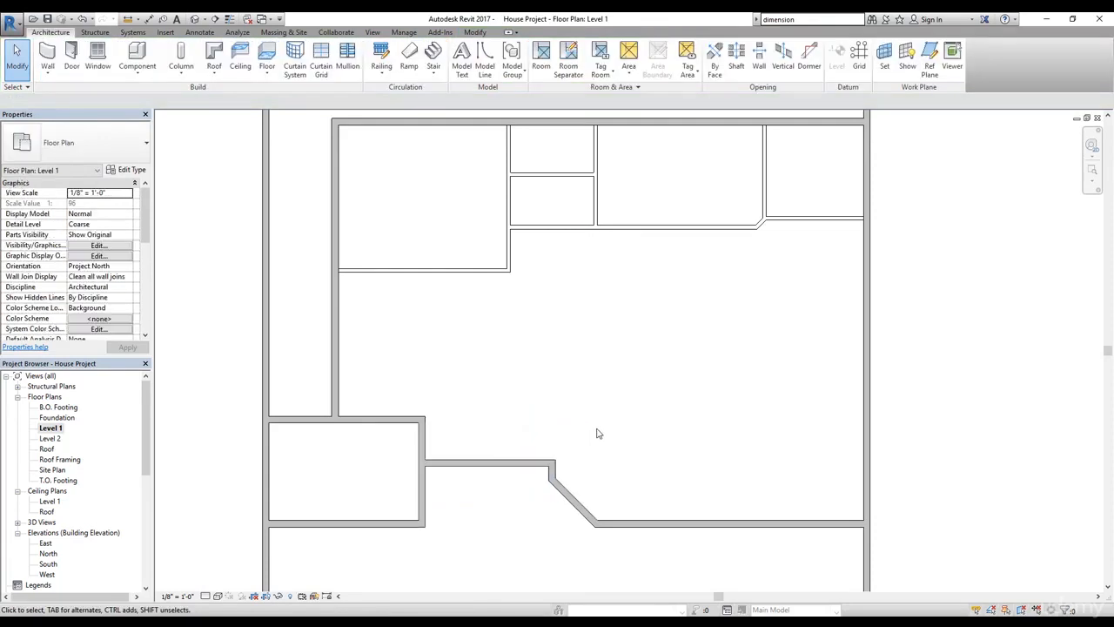
Trim the southwest brick room's east wall to a corner with the adjoining horizontal wall, and its north wall with the vertical brick wall above.
{"action": "scroll", "coordinate": [427, 448], "scroll_direction": "up", "scroll_amount": 2}
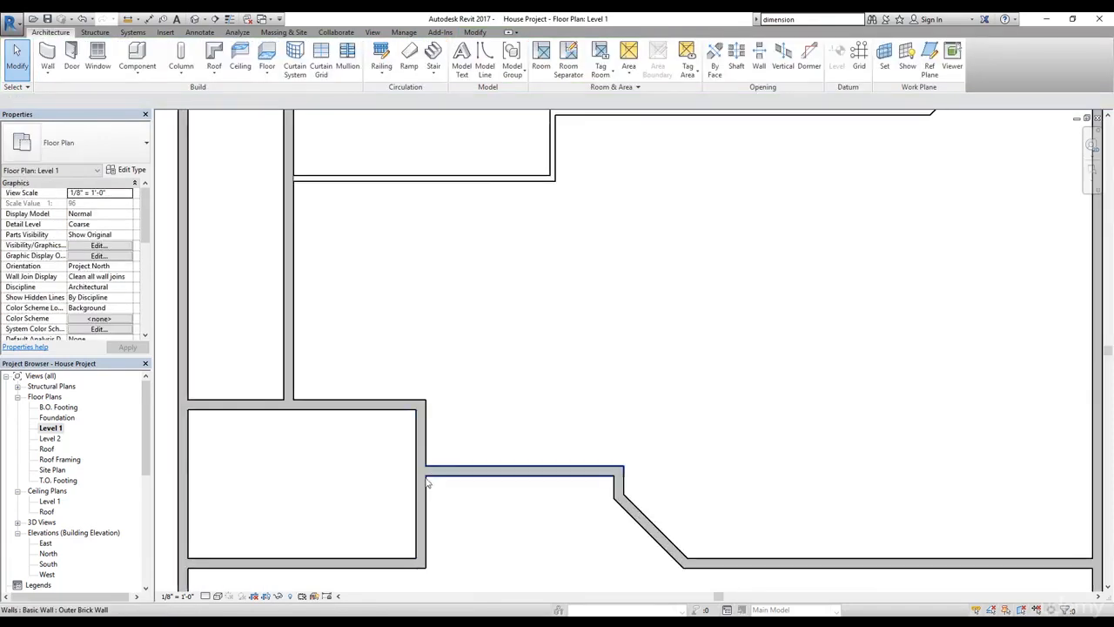
{"action": "scroll", "coordinate": [421, 470], "scroll_direction": "up", "scroll_amount": 2}
{"action": "scroll", "coordinate": [439, 443], "scroll_direction": "down", "scroll_amount": 2}
{"action": "middle_click_drag", "start_coordinate": [446, 447], "coordinate": [459, 413]}
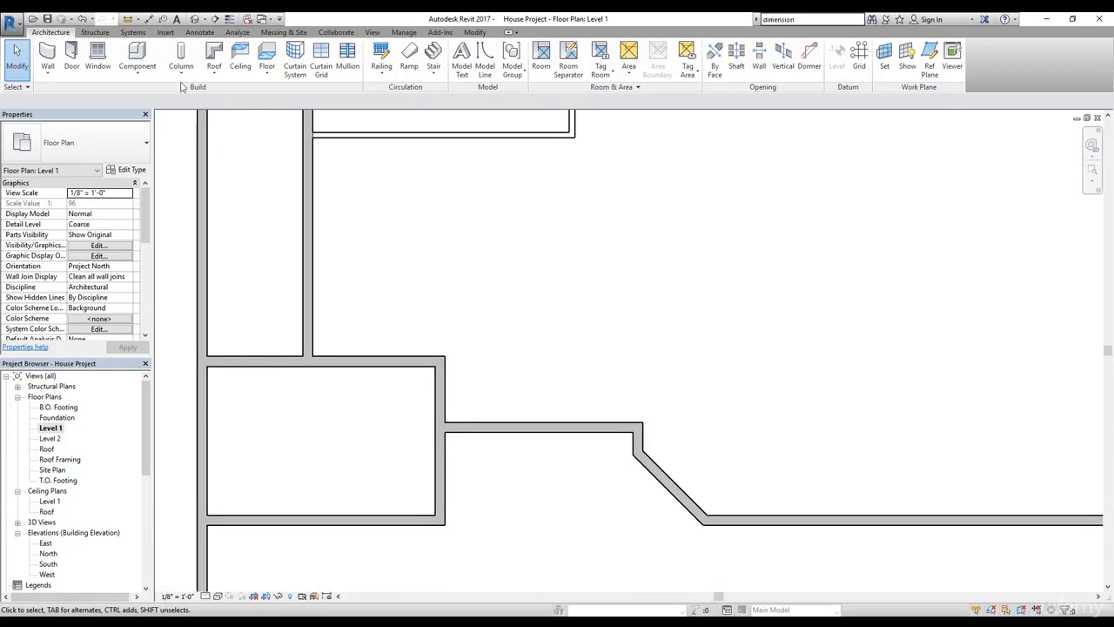
{"action": "left_click", "coordinate": [474, 32]}
{"action": "left_click", "coordinate": [279, 73]}
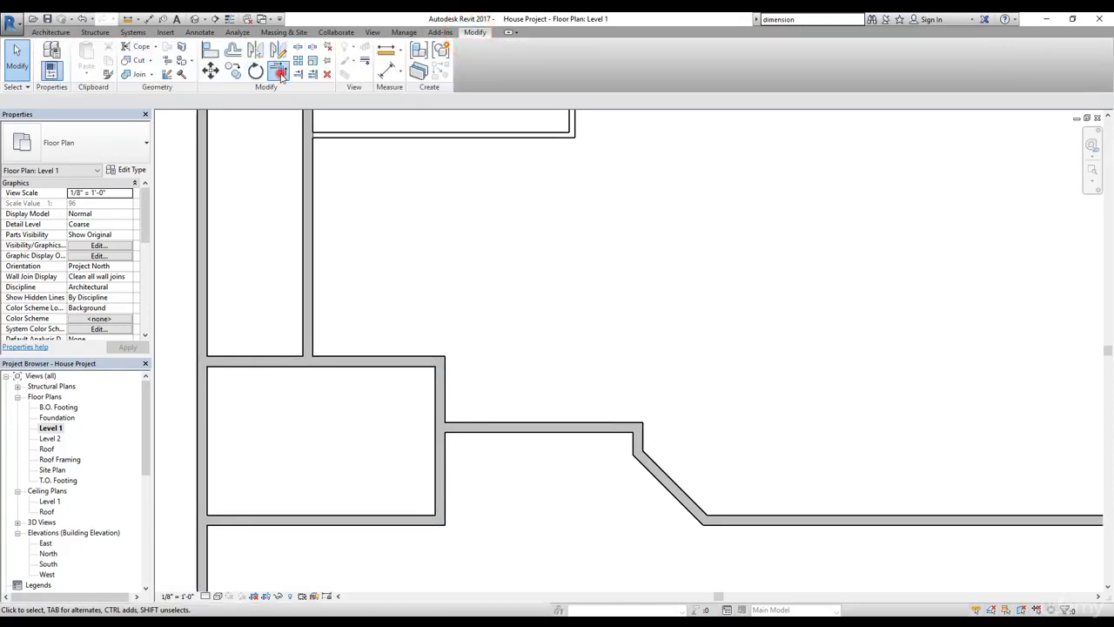
{"action": "left_click", "coordinate": [442, 453]}
{"action": "left_click", "coordinate": [473, 428]}
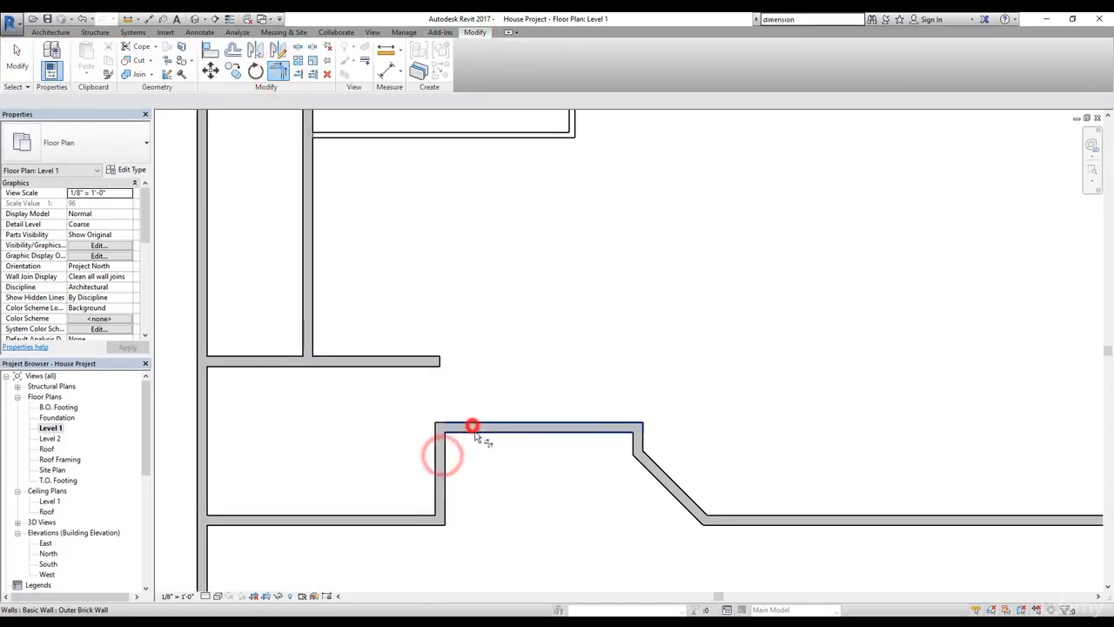
{"action": "left_click", "coordinate": [276, 362]}
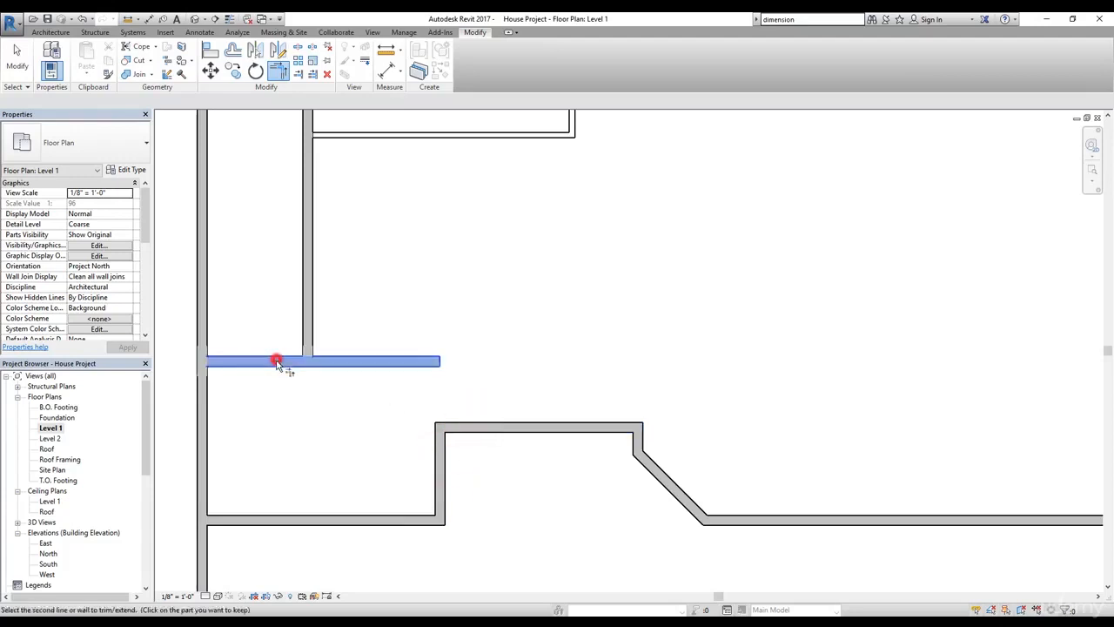
{"action": "left_click", "coordinate": [307, 315]}
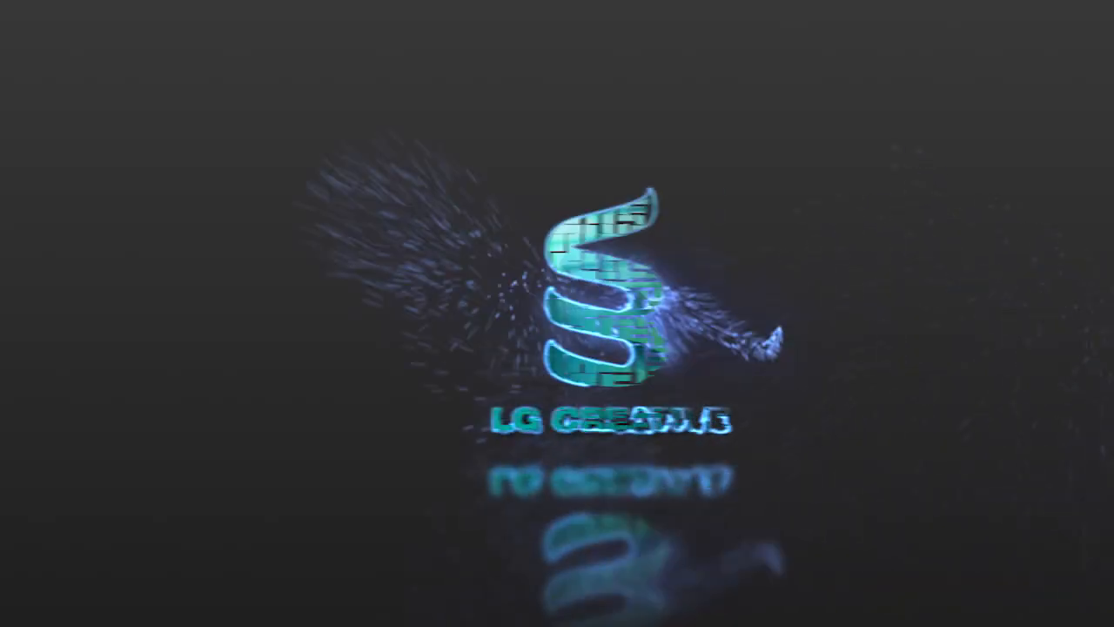